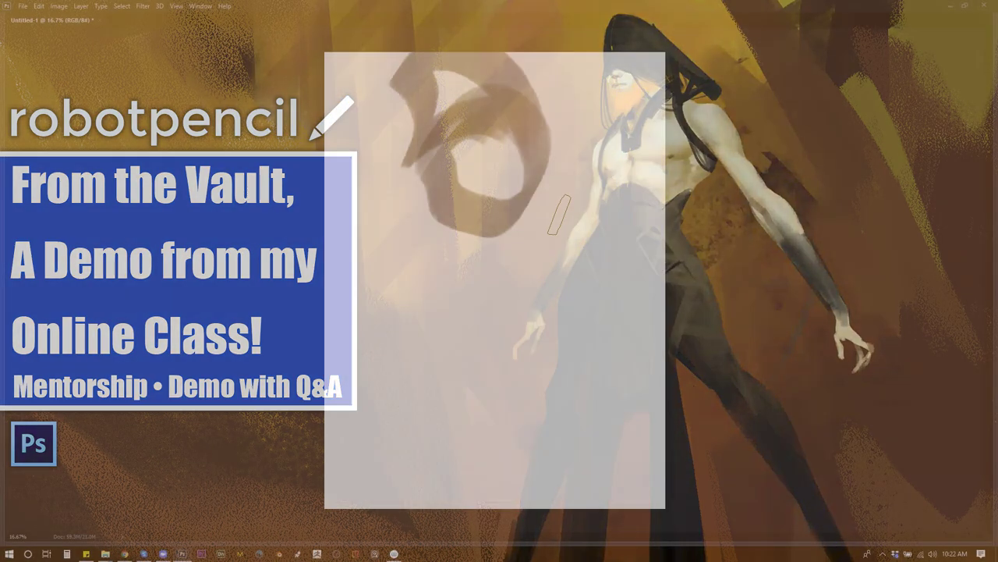
Display the color picker, choose a bright red and paint translucent strokes over and around the grey ring near the top of the canvas.
{"action": "key", "text": "Tab"}
{"action": "key", "text": "Tab"}
{"action": "key", "text": "F6"}
{"action": "left_click_drag", "start_coordinate": [907, 81], "coordinate": [942, 52]}
{"action": "mouse_move", "coordinate": [491, 162]}
{"action": "left_mouse_down"}
{"action": "mouse_move", "coordinate": [519, 112]}
{"action": "mouse_move", "coordinate": [437, 64]}
{"action": "left_mouse_up"}
{"action": "left_click_drag", "start_coordinate": [499, 54], "coordinate": [595, 205]}
{"action": "mouse_move", "coordinate": [594, 205]}
{"action": "left_mouse_down"}
{"action": "mouse_move", "coordinate": [552, 114]}
{"action": "mouse_move", "coordinate": [488, 129]}
{"action": "mouse_move", "coordinate": [509, 132]}
{"action": "mouse_move", "coordinate": [514, 144]}
{"action": "mouse_move", "coordinate": [525, 81]}
{"action": "mouse_move", "coordinate": [443, 125]}
{"action": "left_mouse_up"}
{"action": "left_click_drag", "start_coordinate": [414, 82], "coordinate": [417, 246]}
Change the brush color to saturated yellow and paint broad strokes across the red and grey marks.
{"action": "left_click", "coordinate": [965, 171]}
{"action": "left_click", "coordinate": [964, 170]}
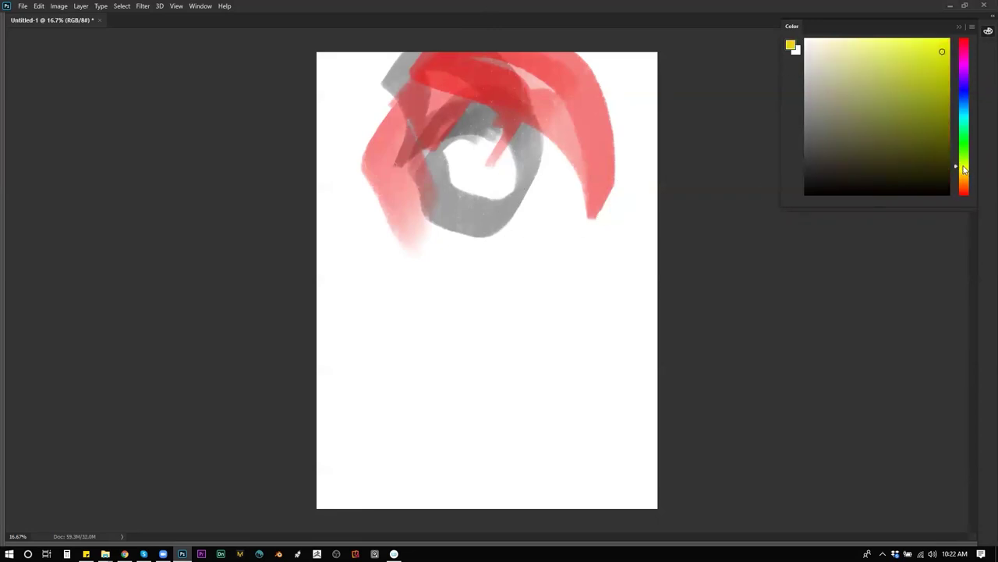
{"action": "left_click", "coordinate": [949, 41]}
{"action": "left_click_drag", "start_coordinate": [441, 61], "coordinate": [581, 156]}
{"action": "left_click_drag", "start_coordinate": [344, 100], "coordinate": [558, 136]}
{"action": "mouse_move", "coordinate": [349, 82]}
{"action": "left_mouse_down"}
{"action": "mouse_move", "coordinate": [490, 304]}
{"action": "mouse_move", "coordinate": [478, 156]}
{"action": "mouse_move", "coordinate": [569, 158]}
{"action": "mouse_move", "coordinate": [592, 97]}
{"action": "left_mouse_up"}
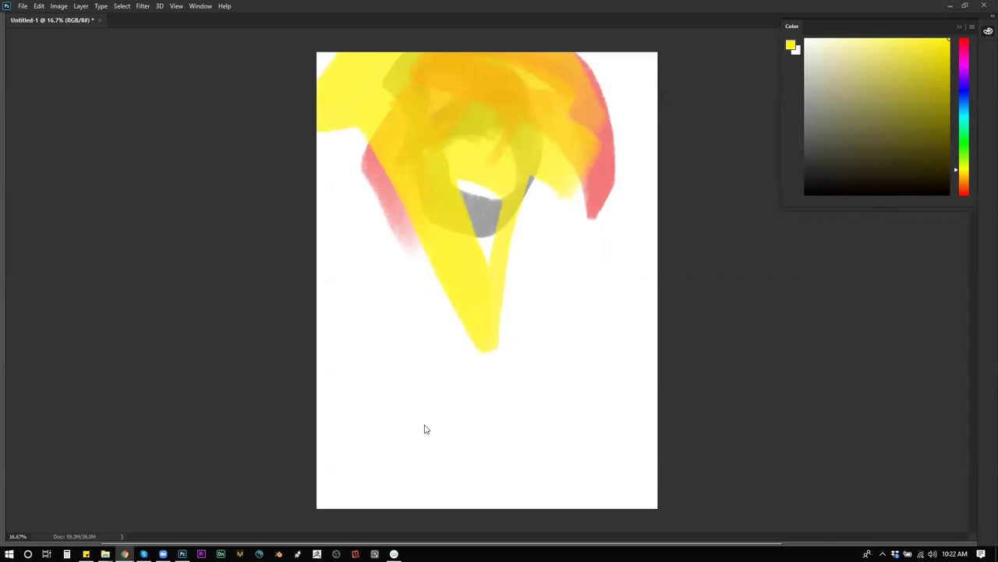
Switch to Chrome, look through the IGDA home page including its featured chapters, and view the gamedevmap world map.
{"action": "key", "text": "alt+Tab"}
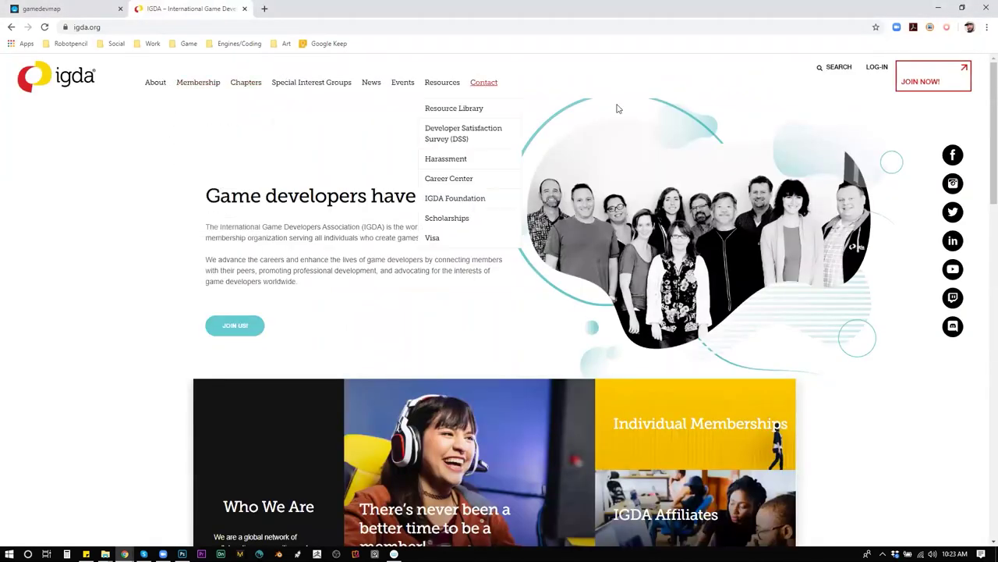
{"action": "scroll", "coordinate": [709, 241], "scroll_direction": "down", "scroll_amount": 5}
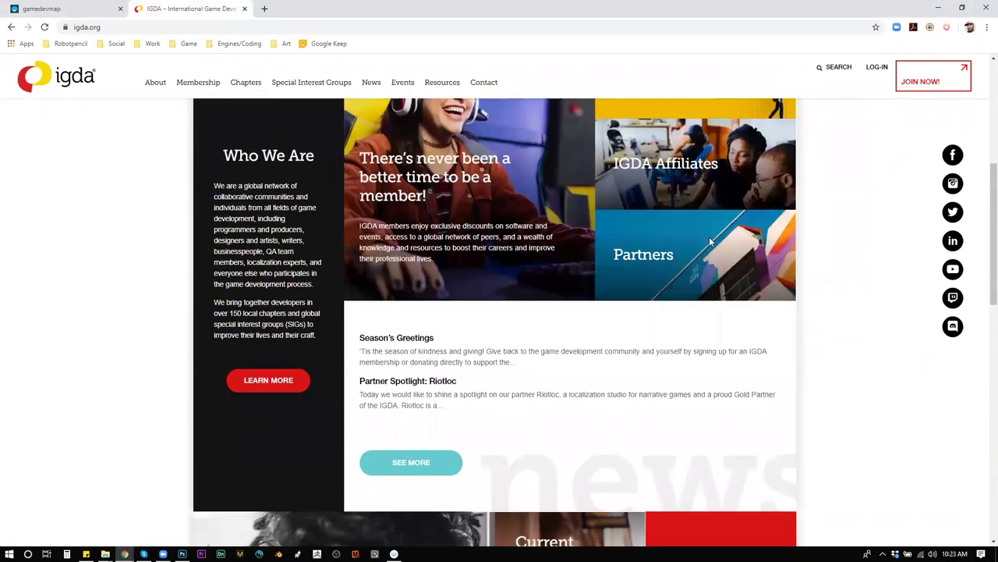
{"action": "scroll", "coordinate": [709, 242], "scroll_direction": "down", "scroll_amount": 9}
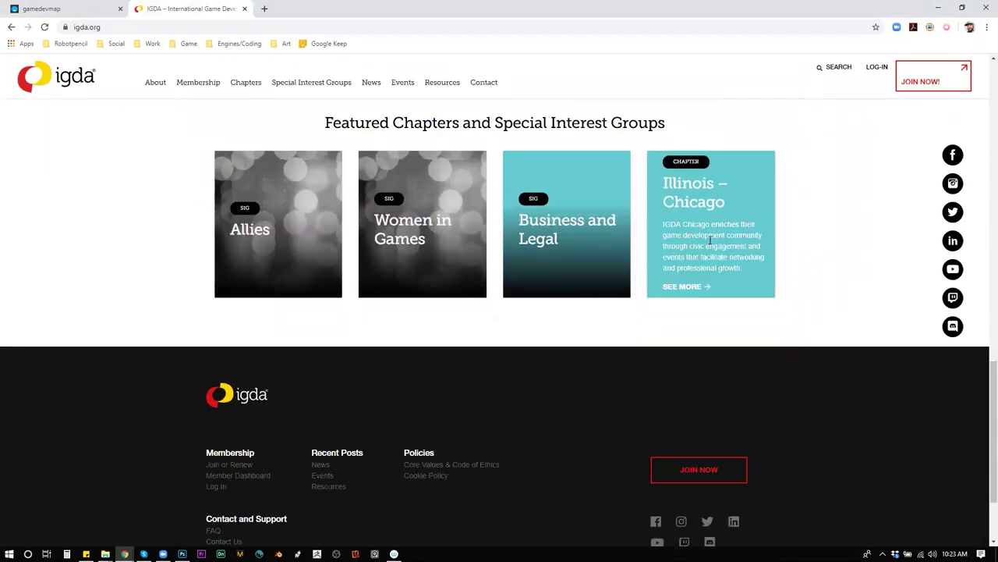
{"action": "scroll", "coordinate": [709, 238], "scroll_direction": "down", "scroll_amount": 2}
{"action": "scroll", "coordinate": [323, 156], "scroll_direction": "up", "scroll_amount": 3}
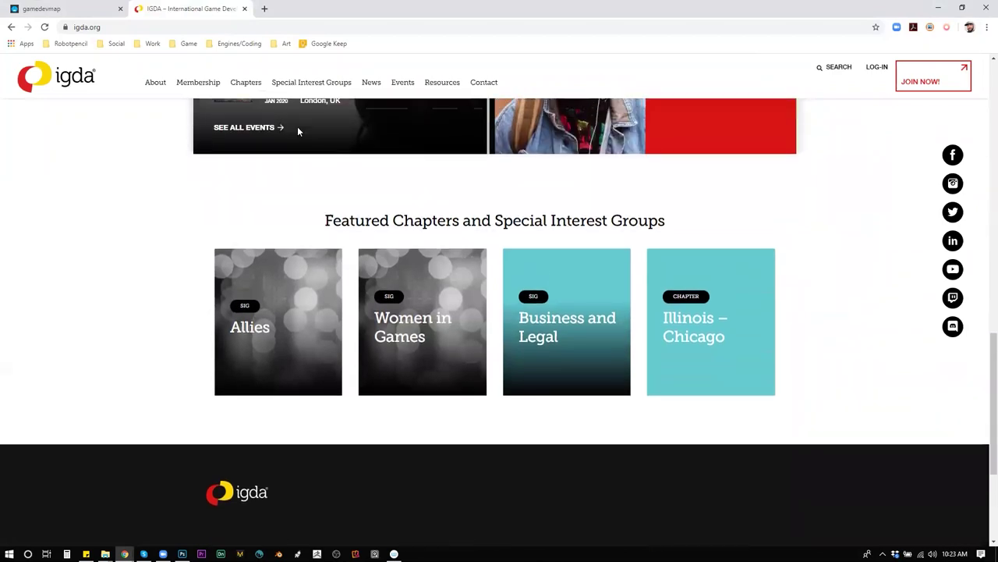
{"action": "scroll", "coordinate": [297, 131], "scroll_direction": "up", "scroll_amount": 11}
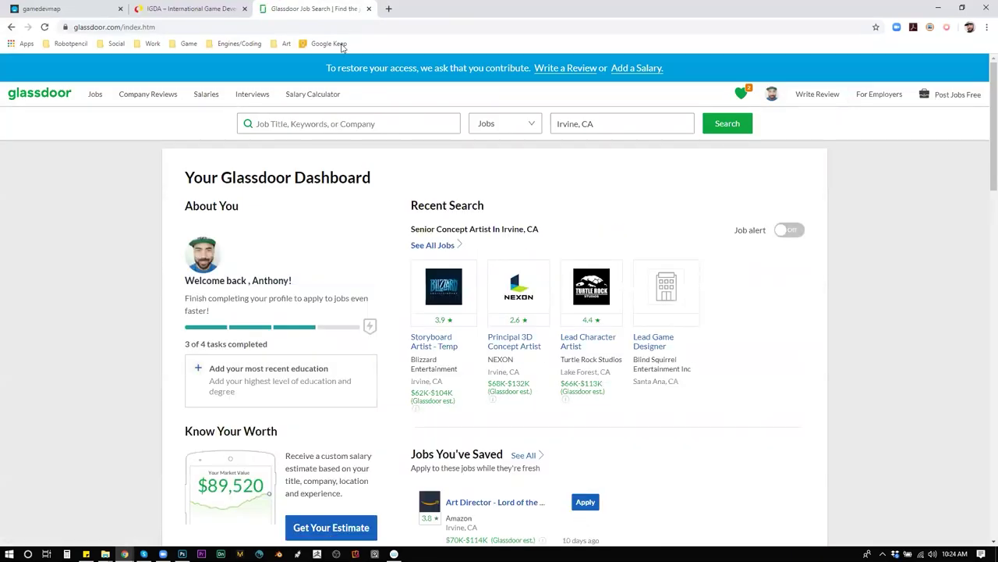
{"action": "left_click", "coordinate": [63, 9]}
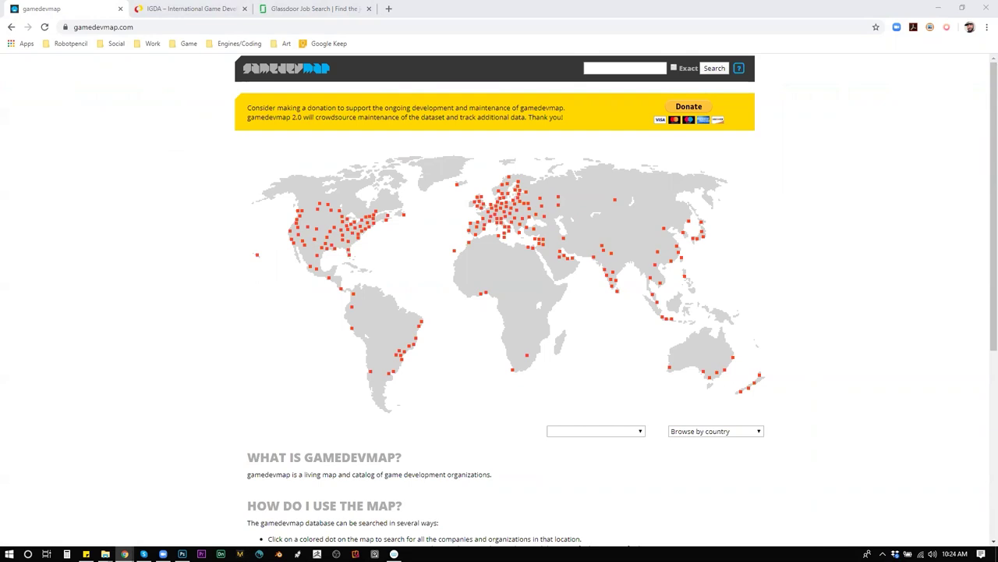
Open Fiverr and search its services for "concept art illustration".
{"action": "left_click_drag", "start_coordinate": [424, 424], "coordinate": [444, 11]}
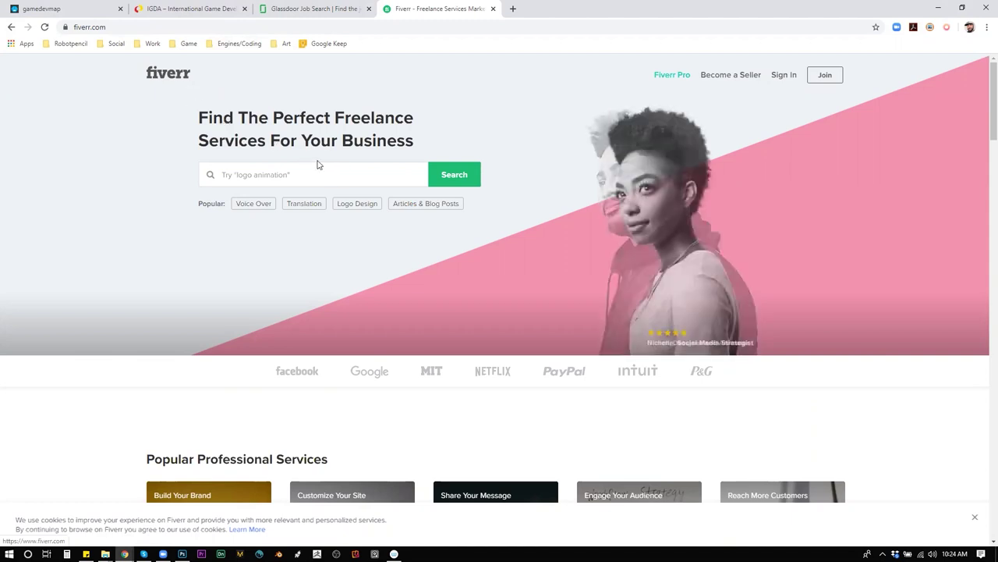
{"action": "left_click", "coordinate": [317, 171]}
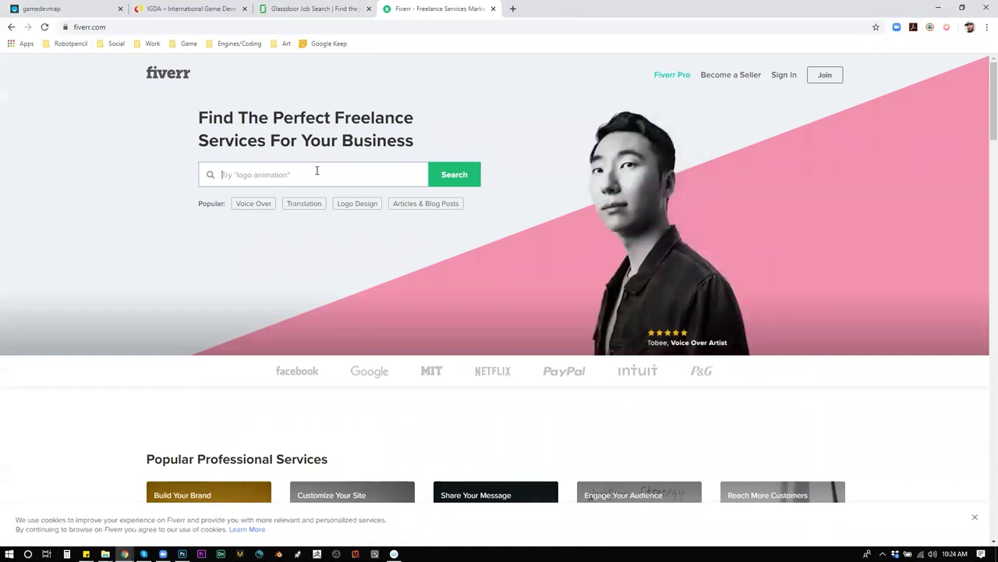
{"action": "type", "text": "a"}
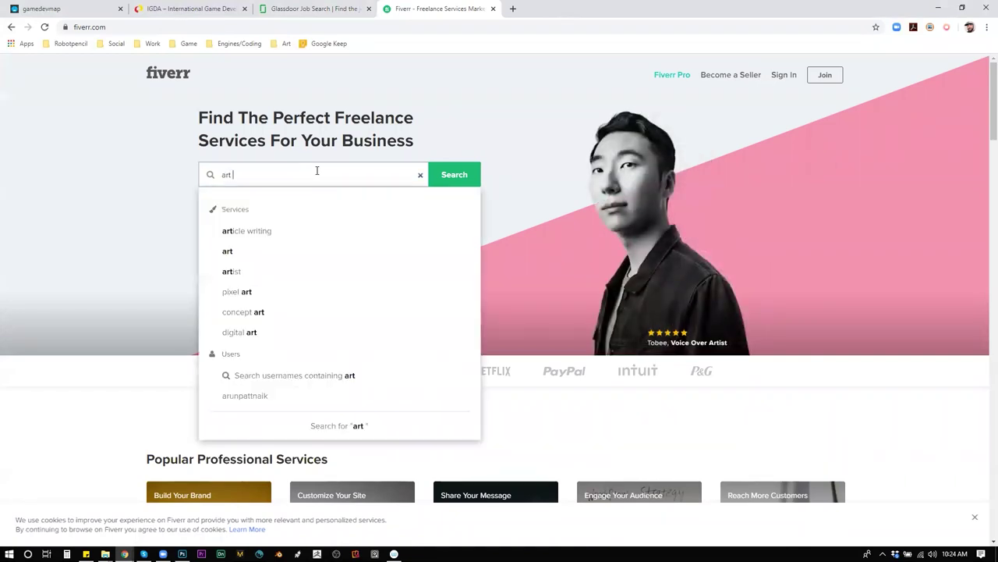
{"action": "key", "text": "BackSpace"}
{"action": "type", "text": "Art "}
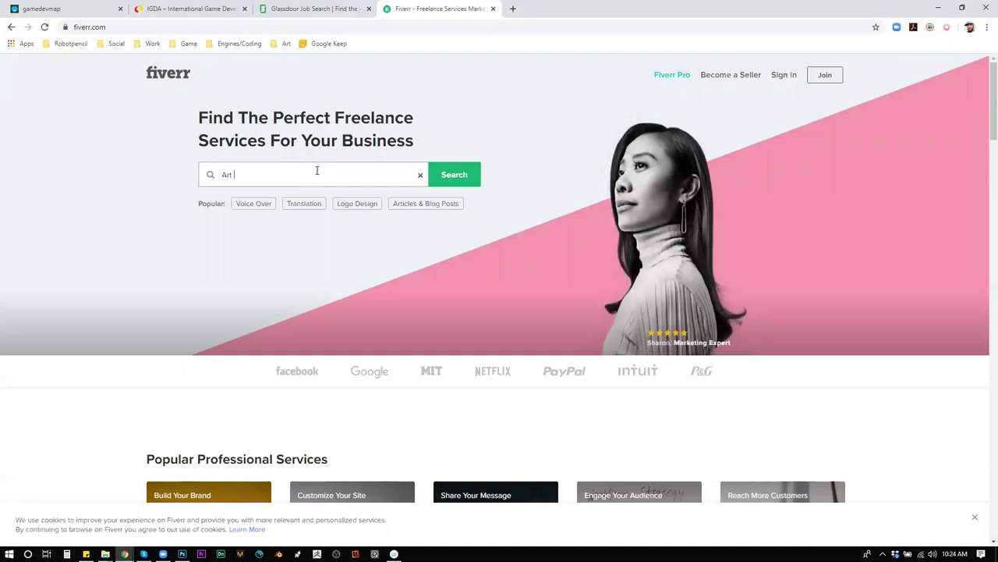
{"action": "type", "text": "illu"}
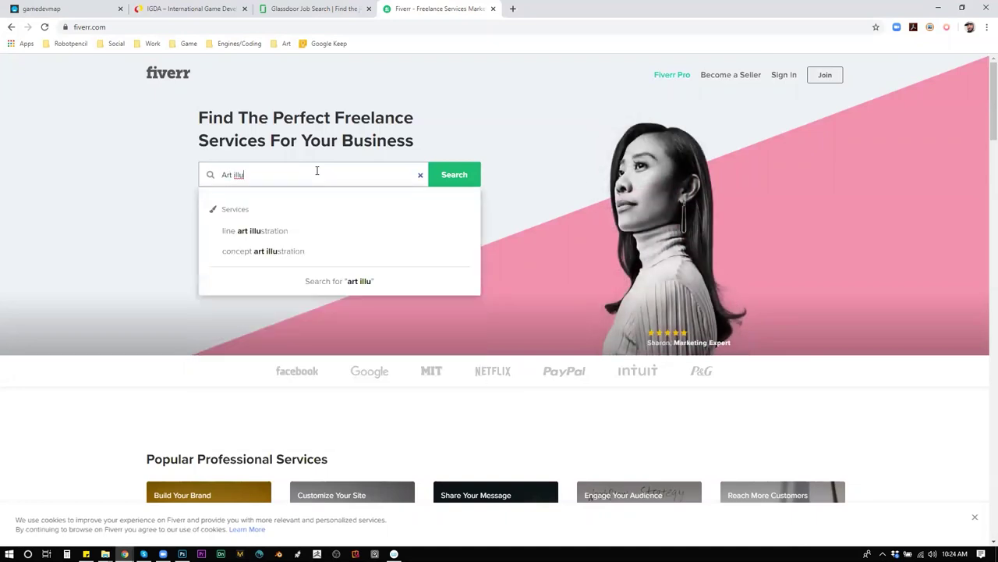
{"action": "left_click", "coordinate": [308, 248]}
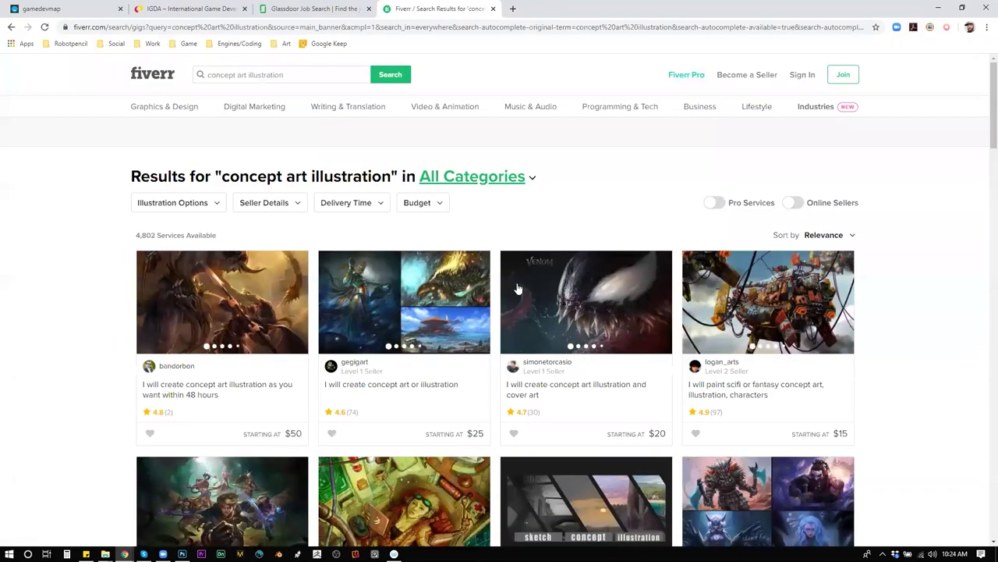
Open the gig "I will create concept art or illustration" from the results, dismiss the Join Fiverr prompt and look over its overview.
{"action": "scroll", "coordinate": [430, 337], "scroll_direction": "down", "scroll_amount": 2}
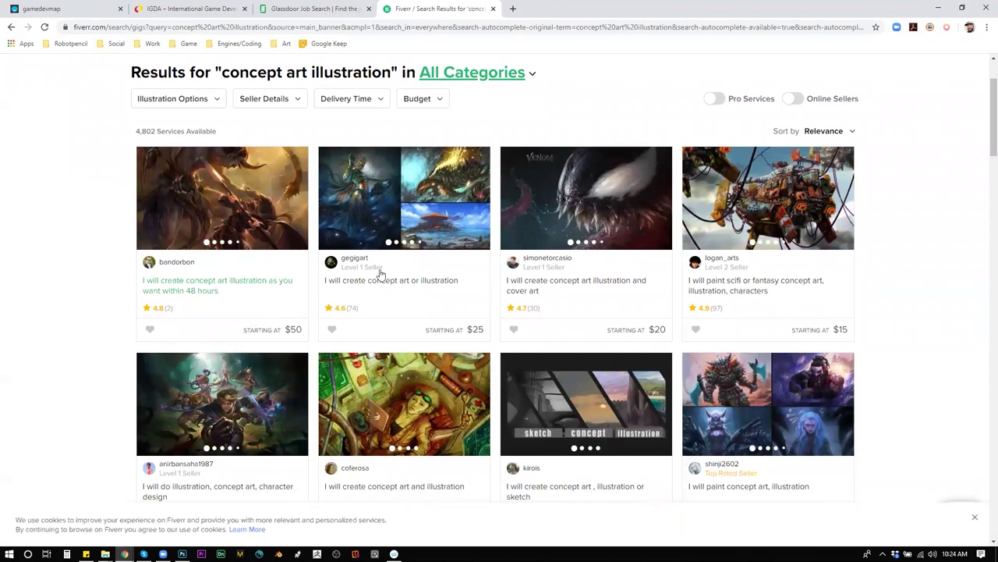
{"action": "left_click", "coordinate": [420, 225]}
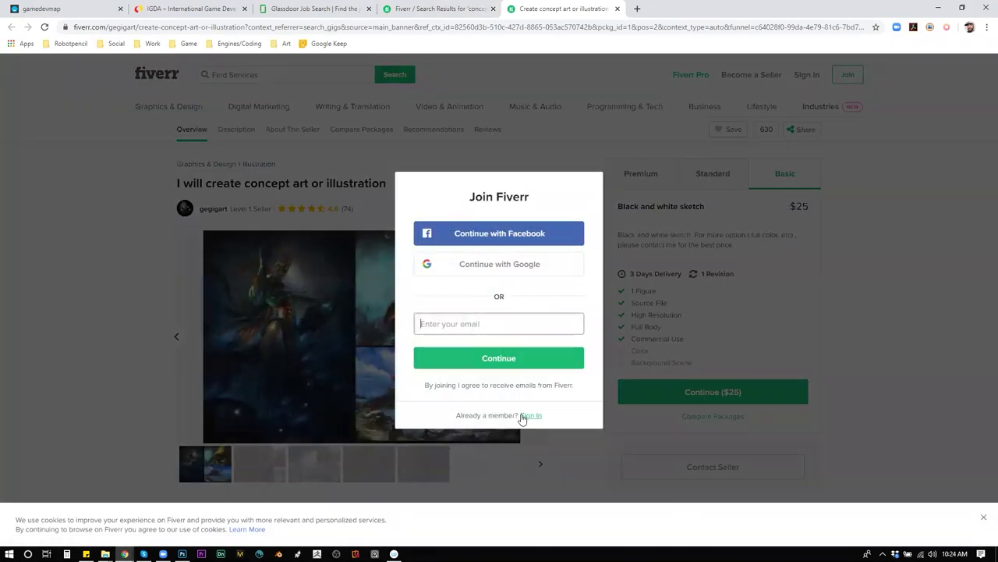
{"action": "left_click", "coordinate": [548, 155]}
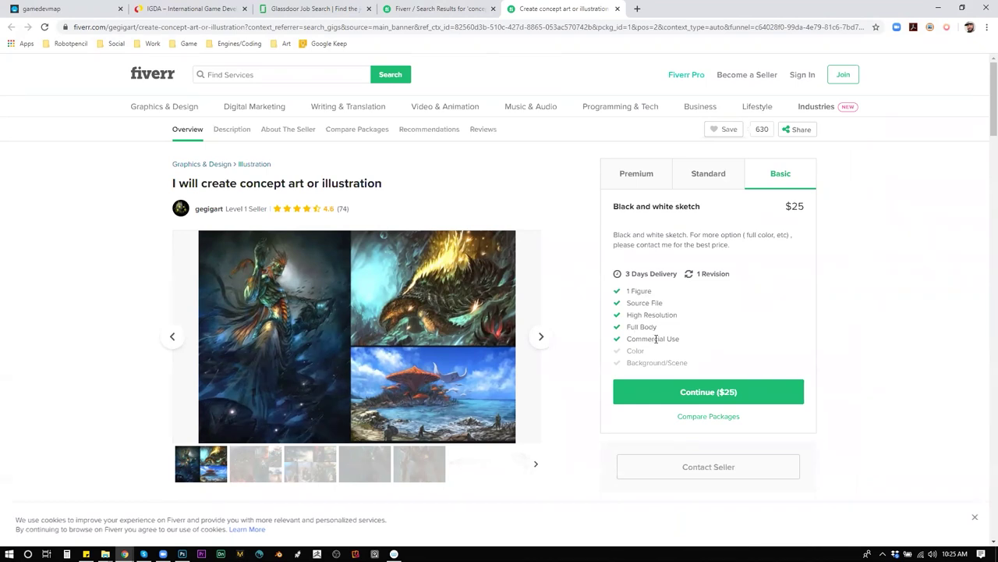
{"action": "scroll", "coordinate": [656, 344], "scroll_direction": "down", "scroll_amount": 1}
{"action": "scroll", "coordinate": [653, 335], "scroll_direction": "up", "scroll_amount": 1}
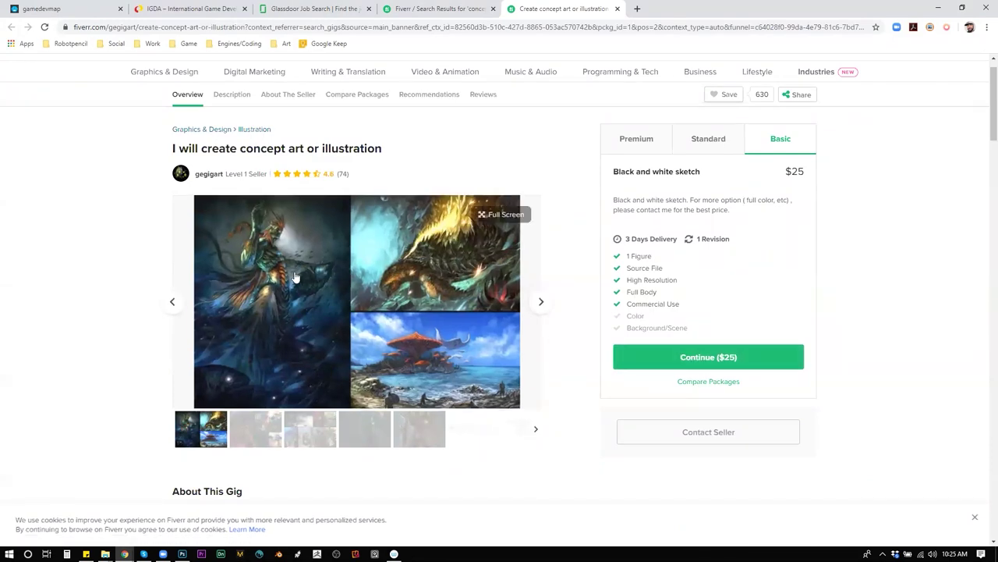
View the gig's first two gallery images enlarged and close the full-screen view.
{"action": "left_click", "coordinate": [448, 250]}
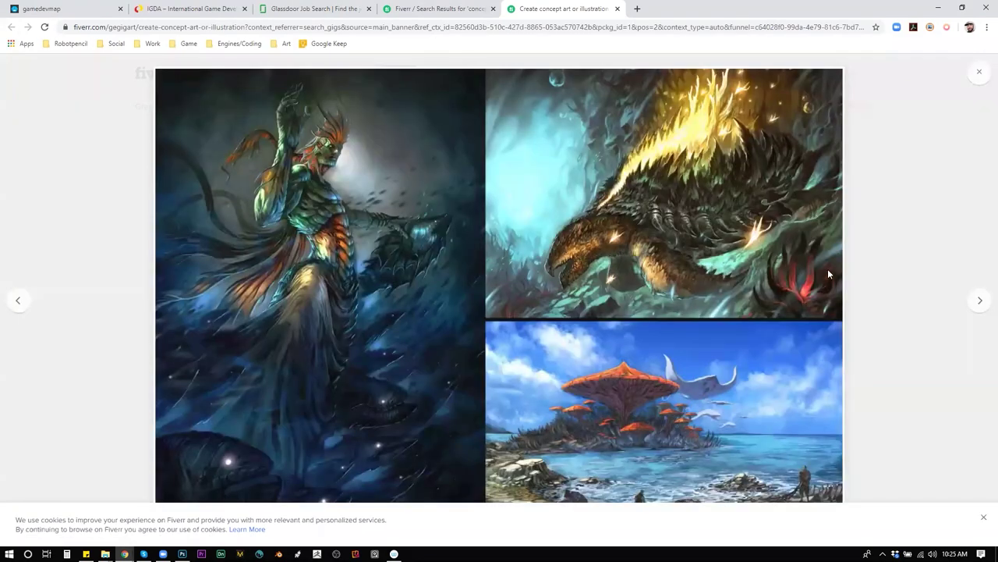
{"action": "left_click", "coordinate": [976, 301]}
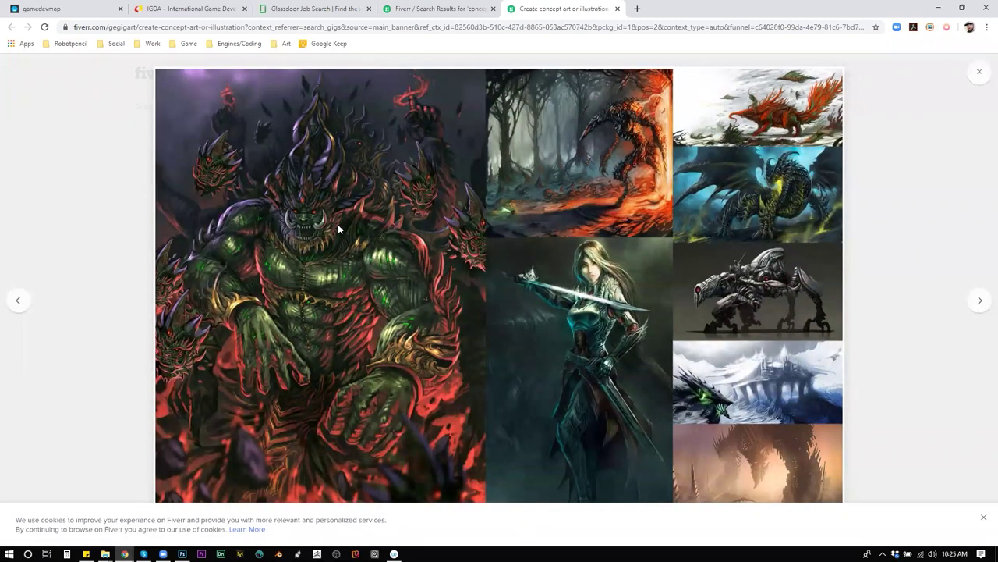
{"action": "left_click", "coordinate": [977, 71]}
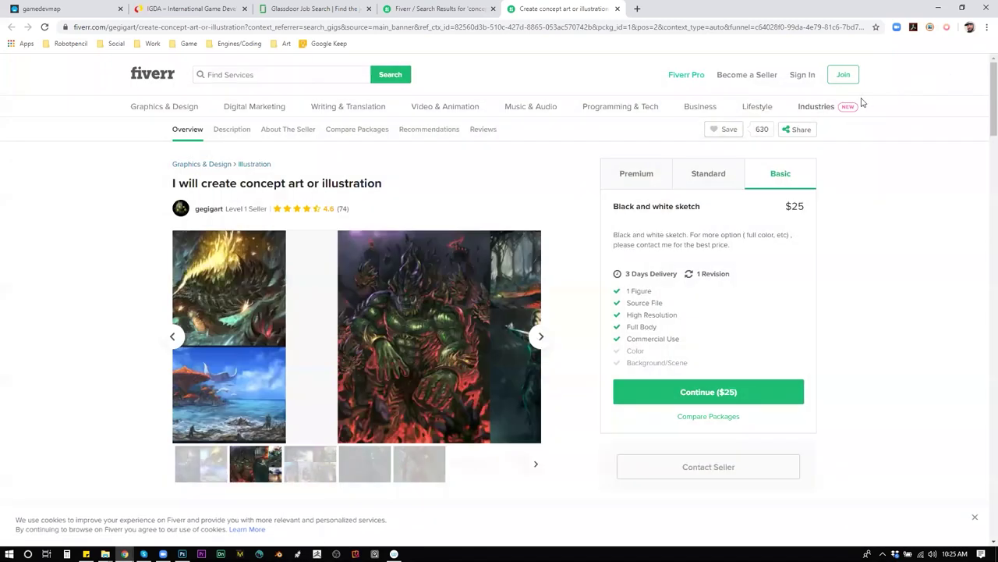
Examine the gig's Standard and Premium packages, highlighting the Premium price and delivery time.
{"action": "left_click", "coordinate": [720, 174]}
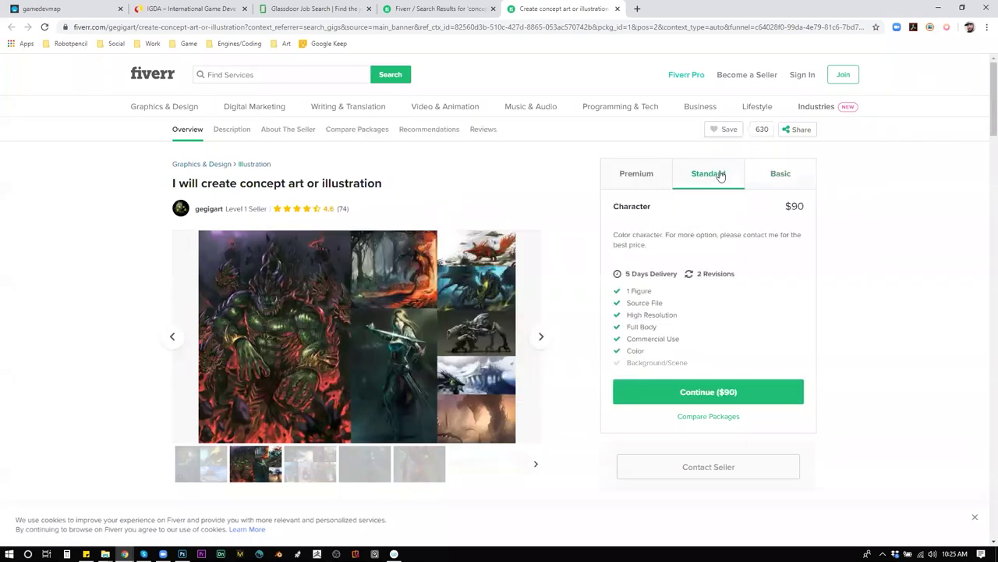
{"action": "left_click", "coordinate": [641, 178]}
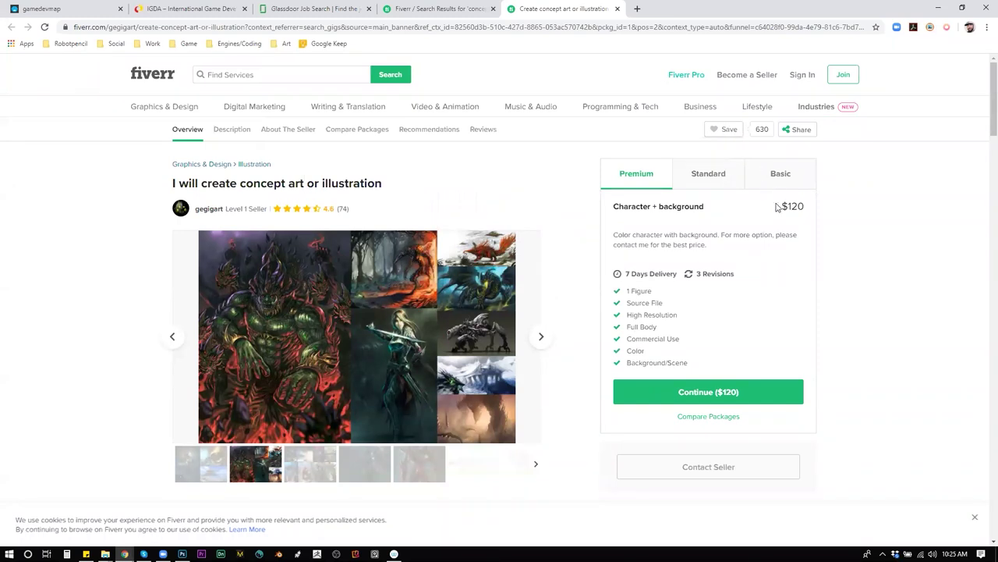
{"action": "left_click_drag", "start_coordinate": [788, 203], "coordinate": [802, 219]}
{"action": "left_click_drag", "start_coordinate": [626, 274], "coordinate": [677, 275]}
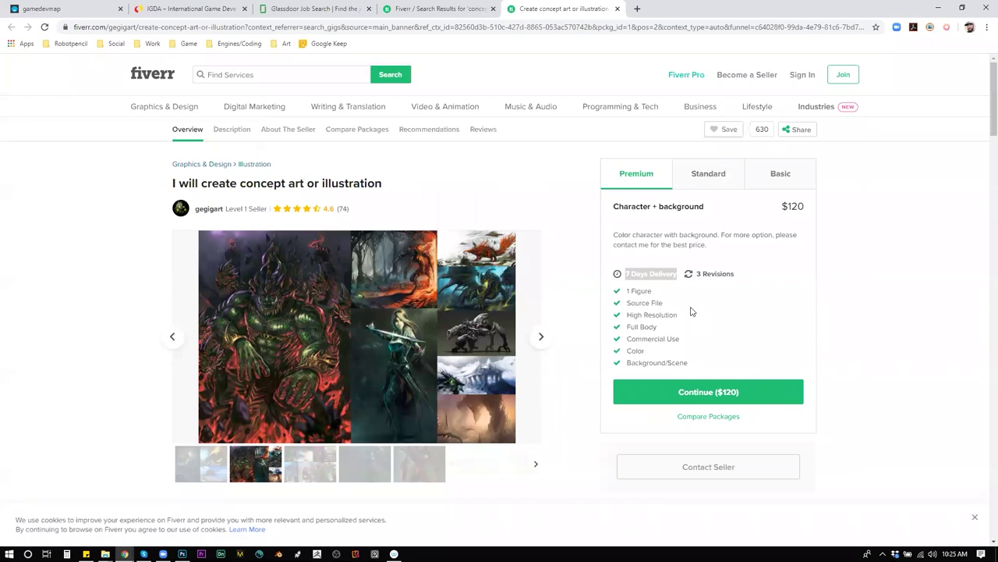
Open Calculator and multiply 3 by 7.
{"action": "left_click", "coordinate": [67, 553]}
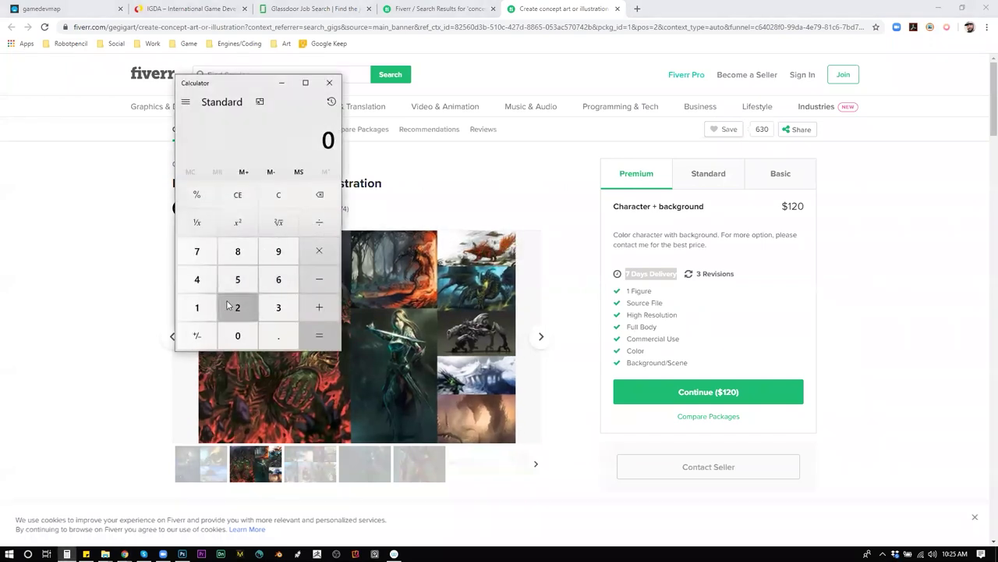
{"action": "left_click", "coordinate": [279, 308]}
{"action": "left_click", "coordinate": [319, 251]}
{"action": "left_click", "coordinate": [197, 250]}
{"action": "left_click", "coordinate": [319, 333]}
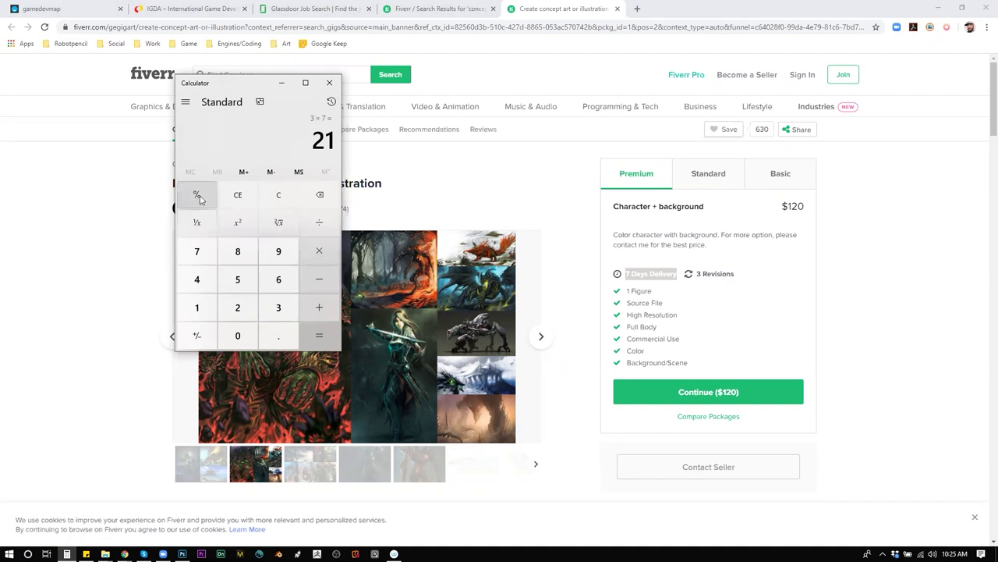
Clear the calculator, divide 120 by 21, highlight the result and clear the display again.
{"action": "left_click", "coordinate": [264, 199]}
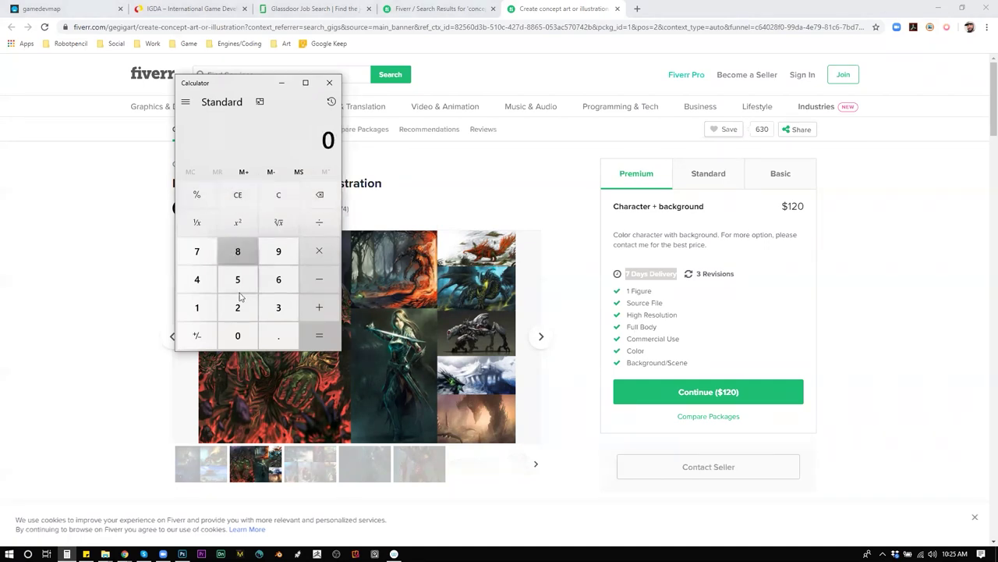
{"action": "left_click", "coordinate": [197, 307]}
{"action": "left_click", "coordinate": [238, 307]}
{"action": "left_click", "coordinate": [237, 335]}
{"action": "left_click", "coordinate": [319, 223]}
{"action": "left_click", "coordinate": [238, 307]}
{"action": "left_click", "coordinate": [197, 307]}
{"action": "left_click", "coordinate": [337, 342]}
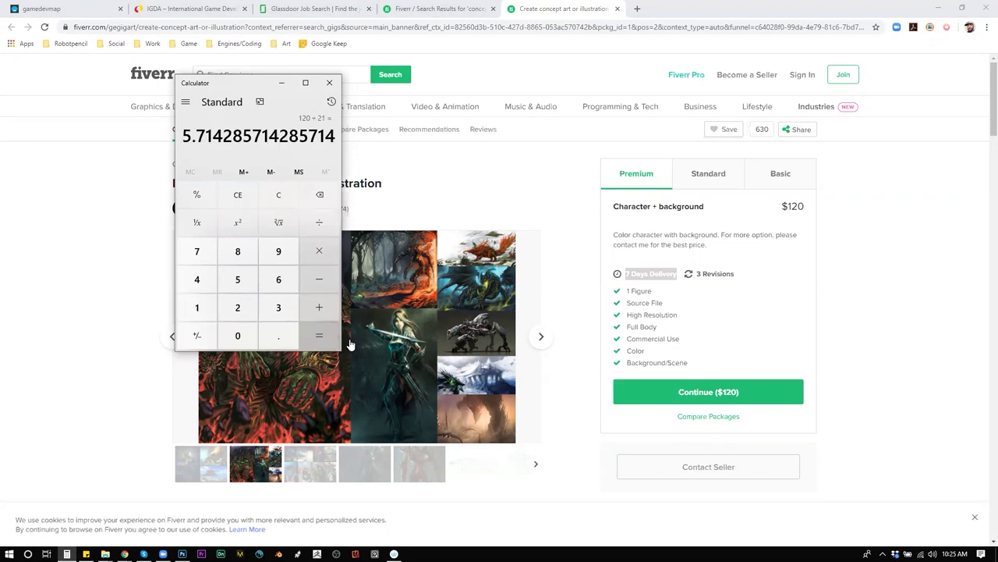
{"action": "left_click_drag", "start_coordinate": [184, 137], "coordinate": [397, 171]}
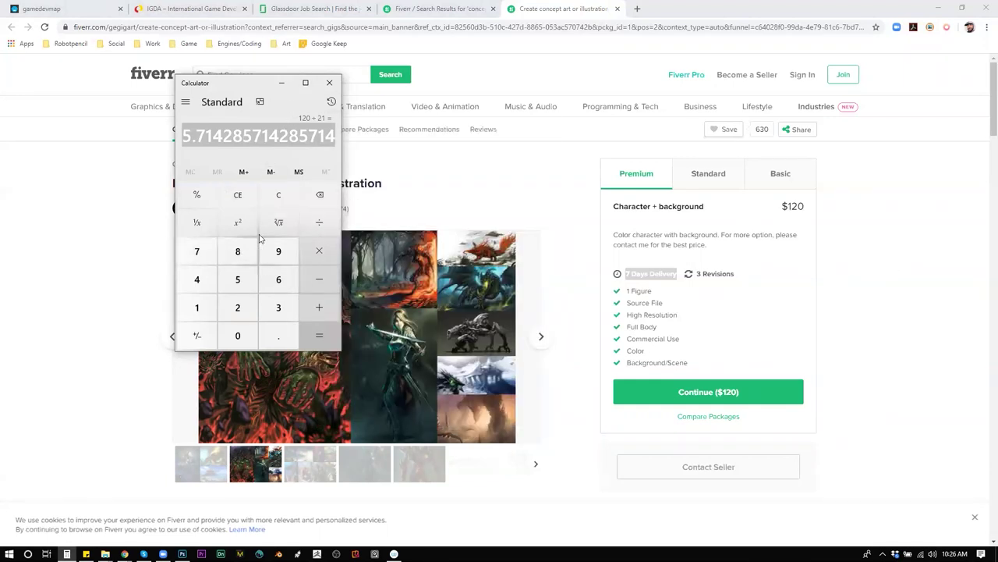
{"action": "left_click", "coordinate": [279, 197]}
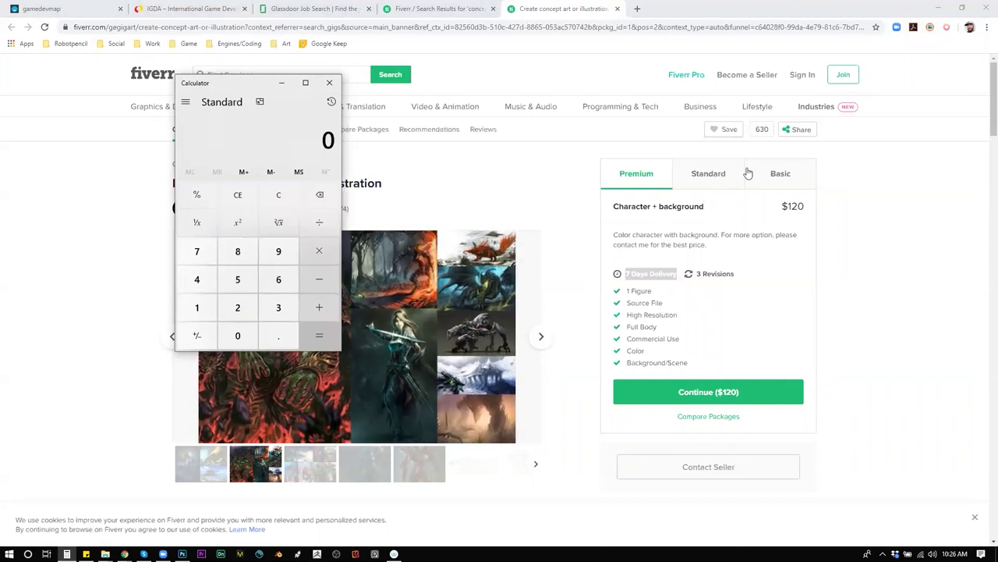
Return to the Fiverr gig, dismiss the cookie notice and review the Standard and Basic packages.
{"action": "left_click", "coordinate": [975, 519]}
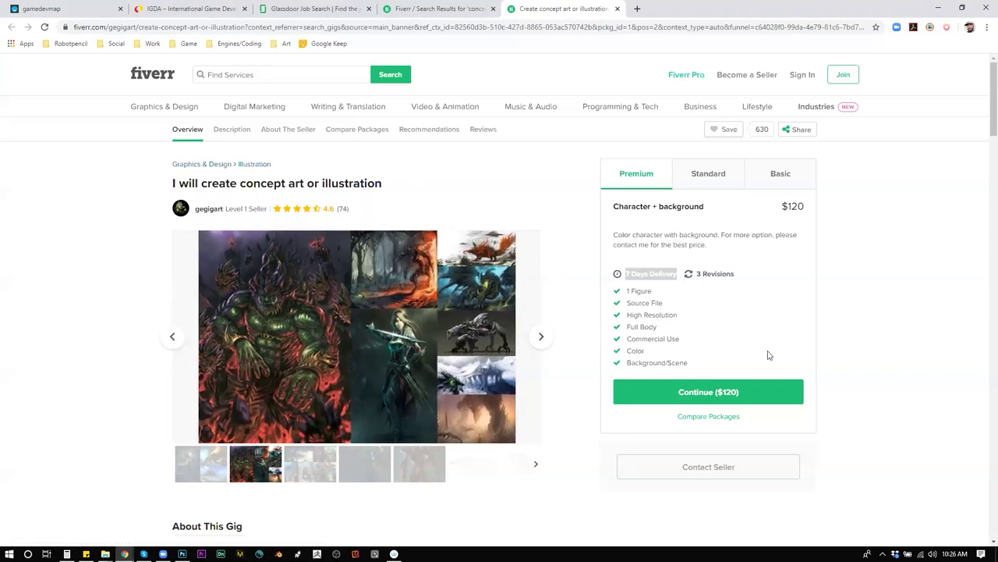
{"action": "left_click", "coordinate": [716, 181]}
{"action": "left_click", "coordinate": [777, 176]}
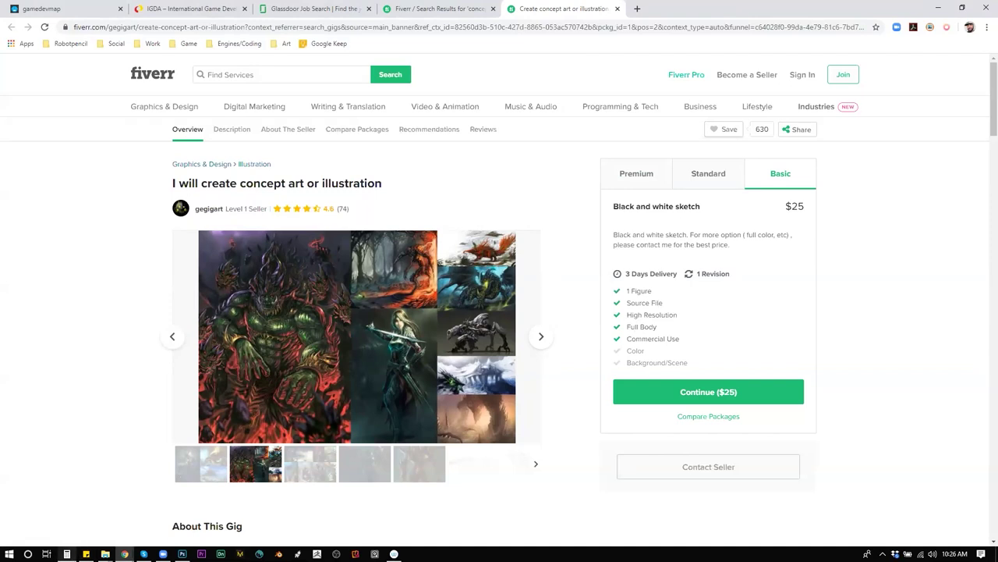
Bring Calculator back up and multiply 40 by 21.
{"action": "left_click", "coordinate": [66, 554]}
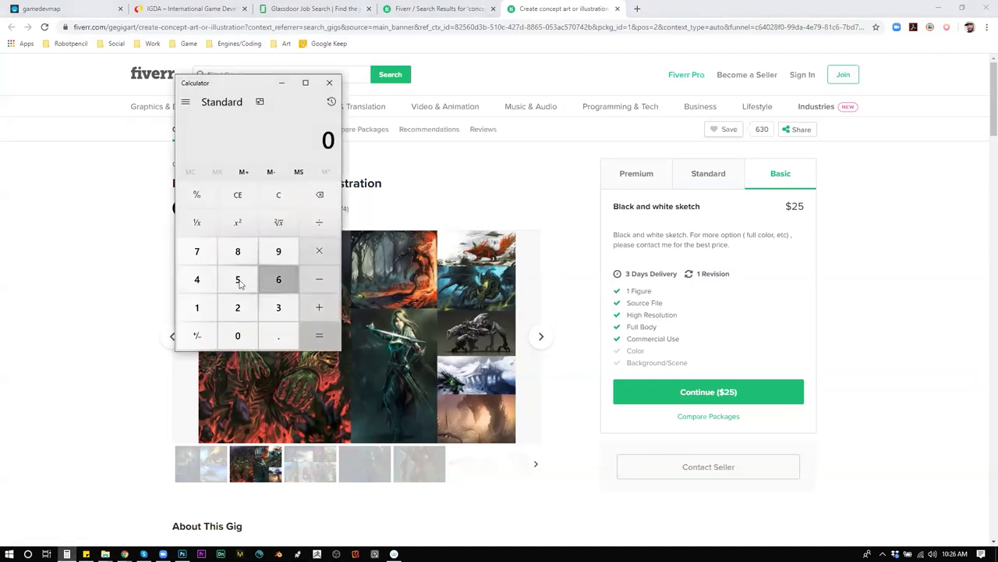
{"action": "left_click", "coordinate": [203, 280]}
{"action": "left_click", "coordinate": [237, 335]}
{"action": "left_click", "coordinate": [319, 250]}
{"action": "left_click", "coordinate": [239, 306]}
{"action": "left_click", "coordinate": [202, 308]}
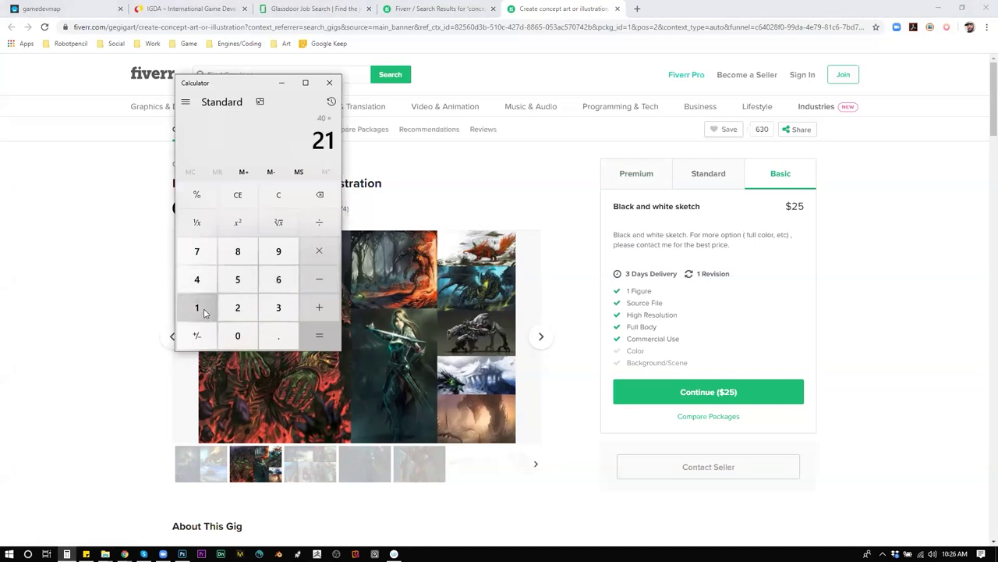
{"action": "left_click", "coordinate": [322, 334]}
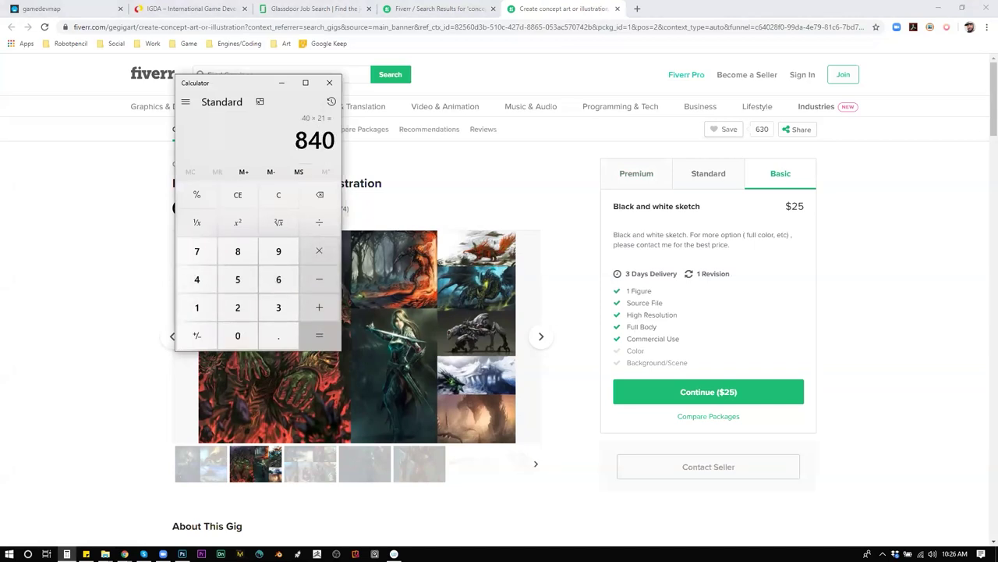
Highlight the multiplication result in Calculator and return to the Fiverr gig to view its Premium package.
{"action": "left_click_drag", "start_coordinate": [295, 145], "coordinate": [331, 150]}
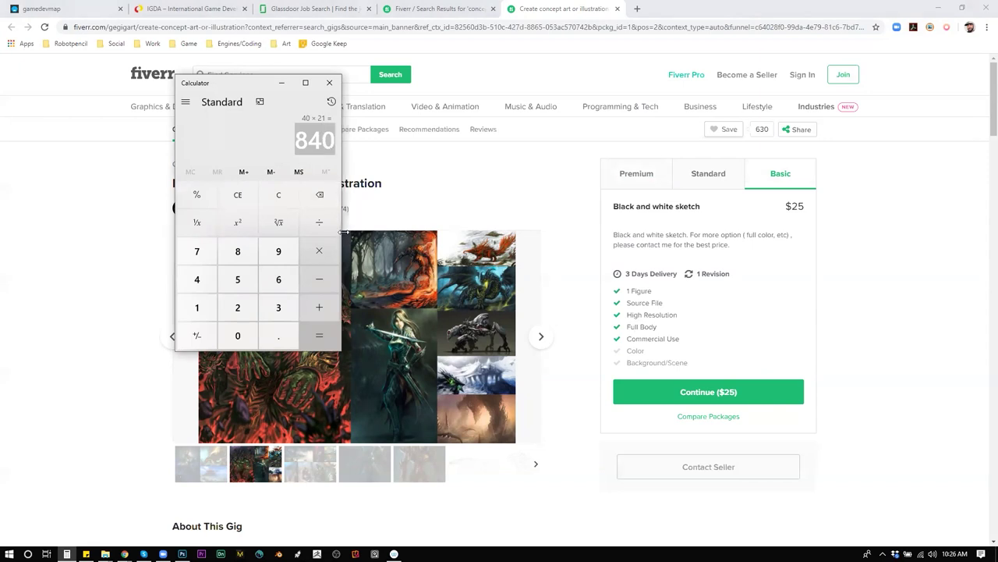
{"action": "double_click", "coordinate": [317, 146]}
{"action": "double_click", "coordinate": [303, 142]}
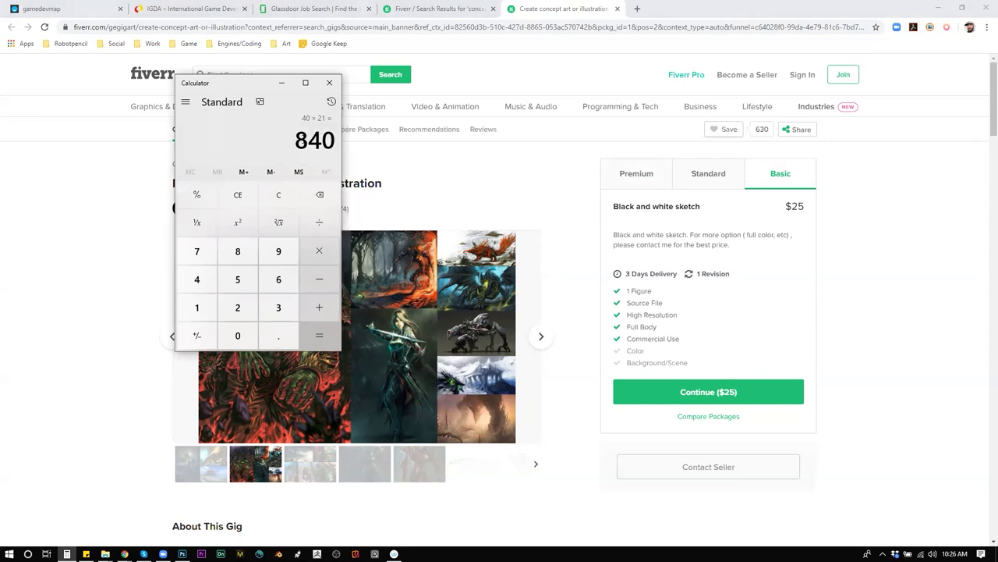
{"action": "left_click", "coordinate": [628, 206]}
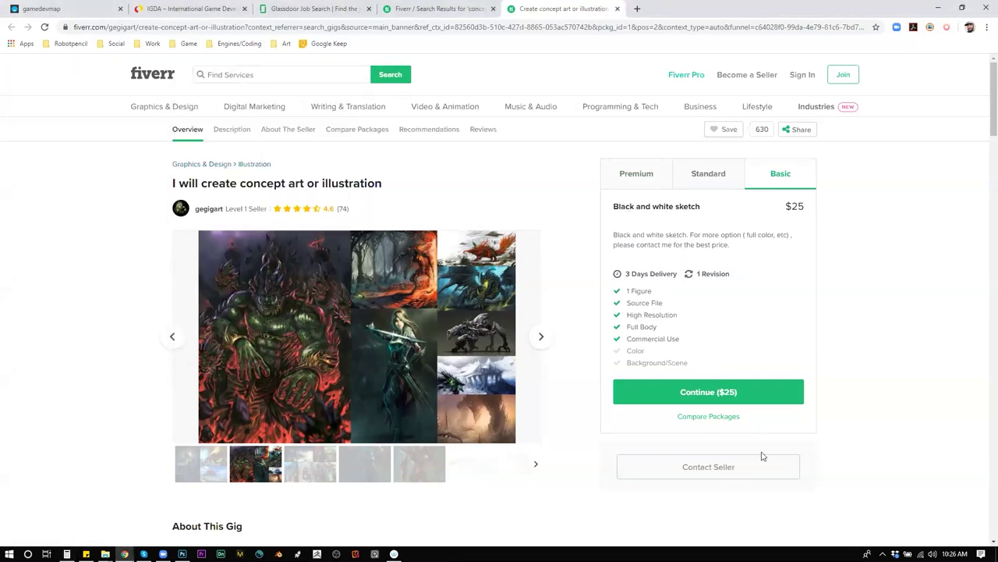
{"action": "left_click", "coordinate": [639, 176]}
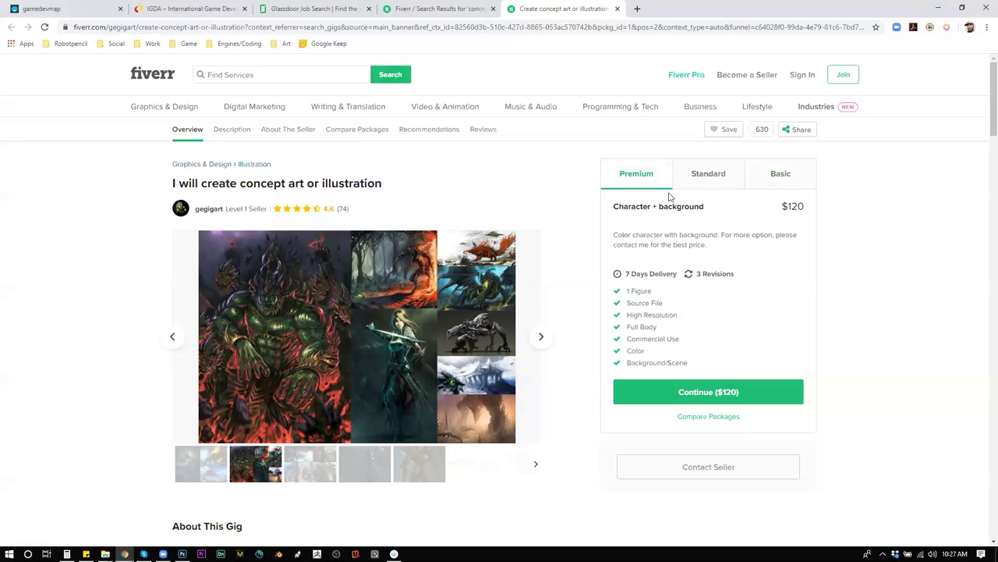
Go back to the concept art illustration search results and open the gig with the Venom cover image.
{"action": "left_click", "coordinate": [388, 8]}
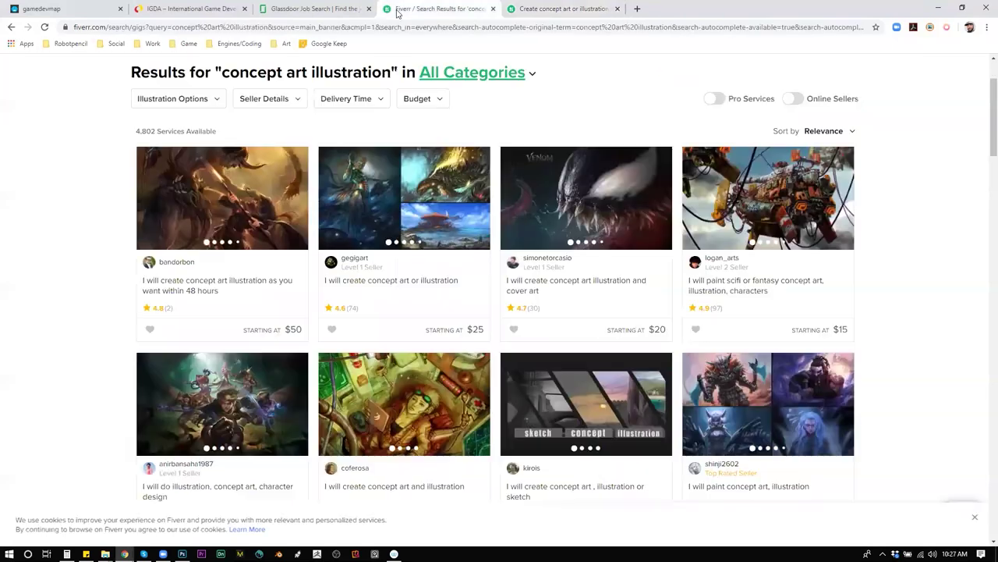
{"action": "scroll", "coordinate": [678, 351], "scroll_direction": "down", "scroll_amount": 2}
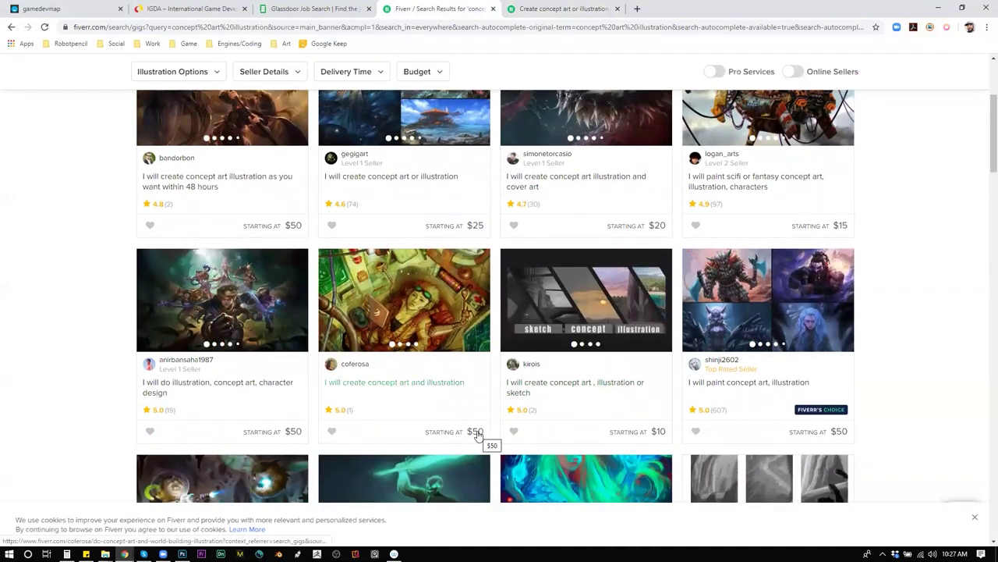
{"action": "scroll", "coordinate": [477, 434], "scroll_direction": "up", "scroll_amount": 2}
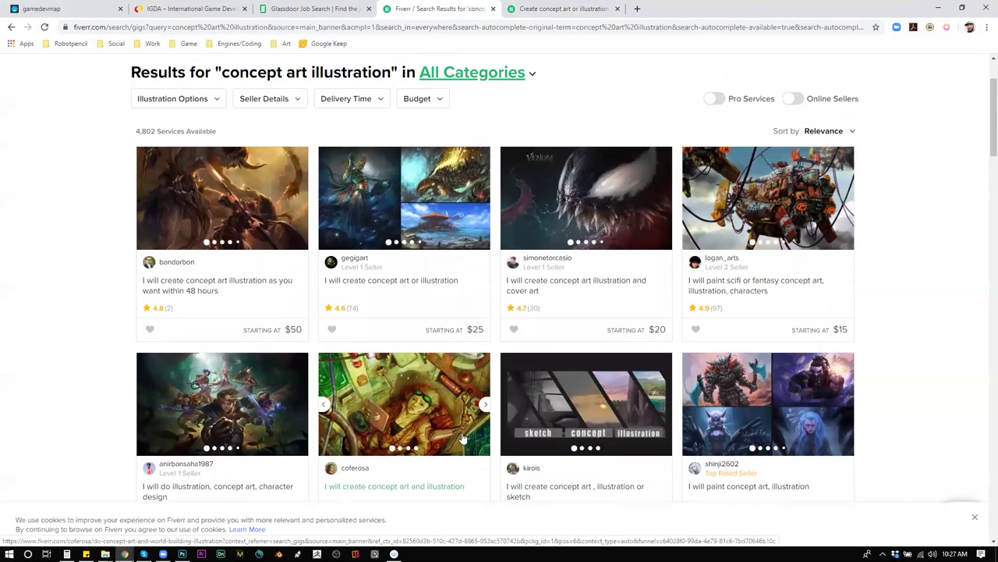
{"action": "left_click", "coordinate": [590, 217]}
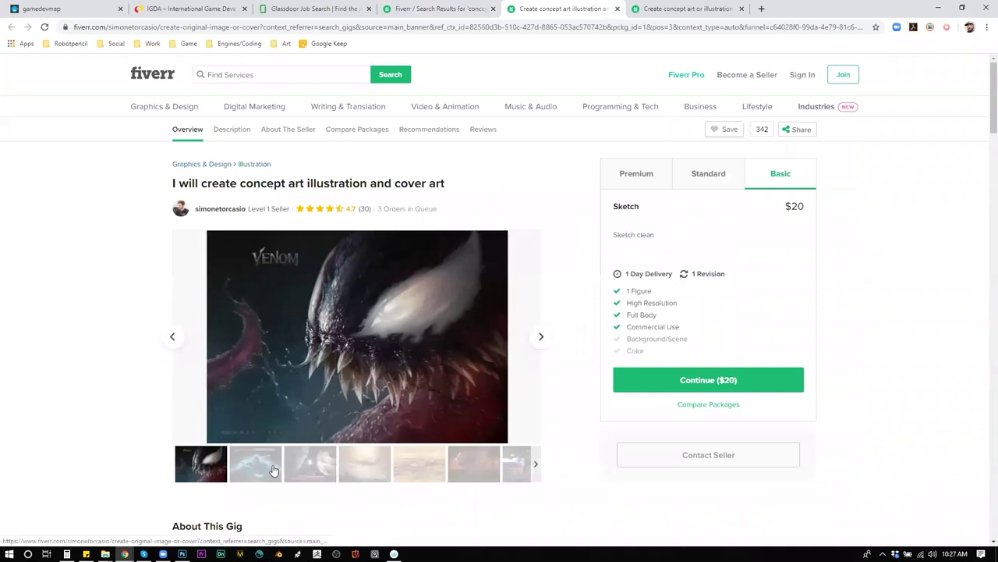
Look through the gallery samples of the concept art illustration and cover art gig, ending on the horned demon picture.
{"action": "left_click", "coordinate": [275, 470]}
{"action": "left_click", "coordinate": [324, 472]}
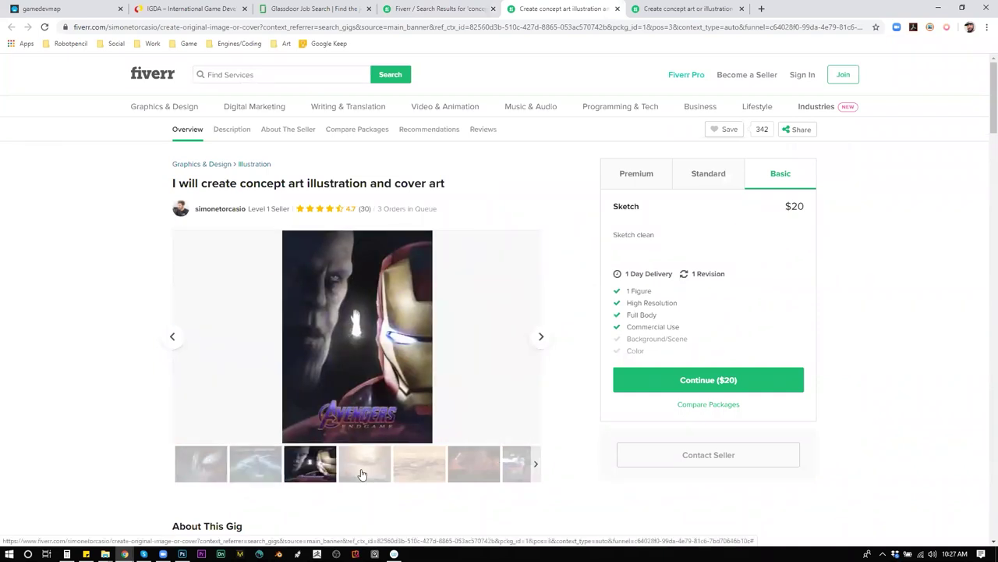
{"action": "left_click", "coordinate": [361, 473]}
{"action": "left_click", "coordinate": [419, 470]}
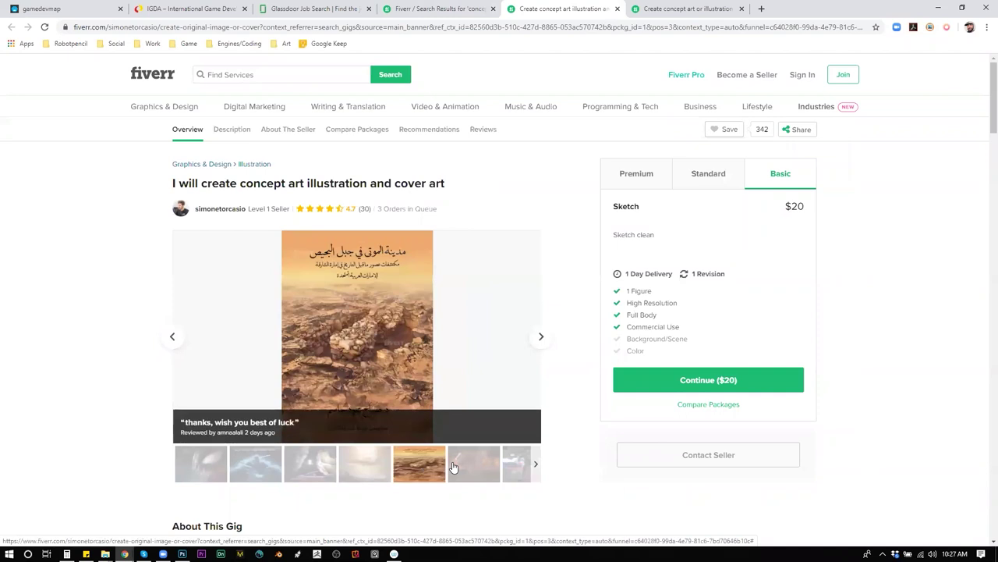
{"action": "left_click", "coordinate": [453, 466]}
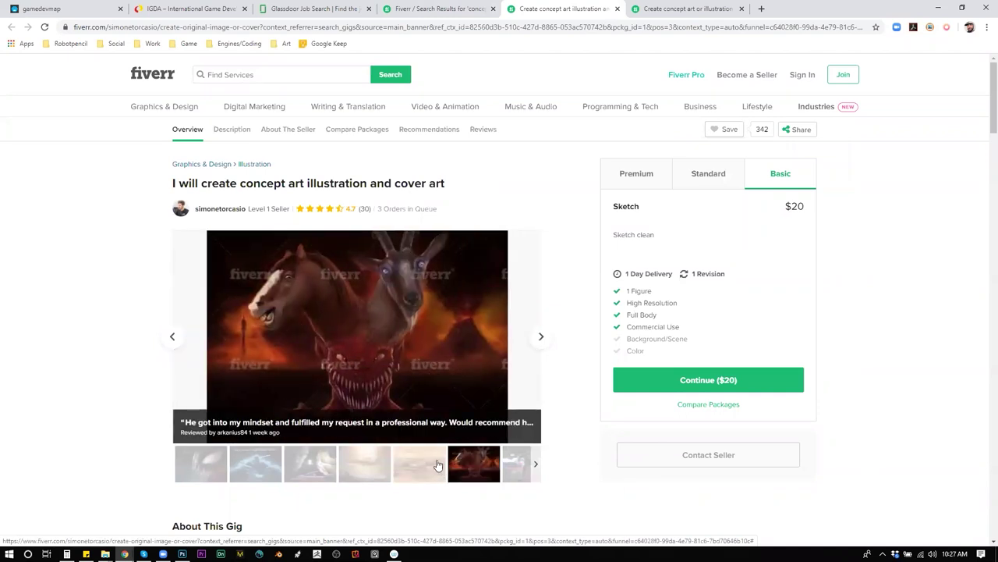
{"action": "left_click", "coordinate": [516, 470]}
{"action": "left_click", "coordinate": [304, 468]}
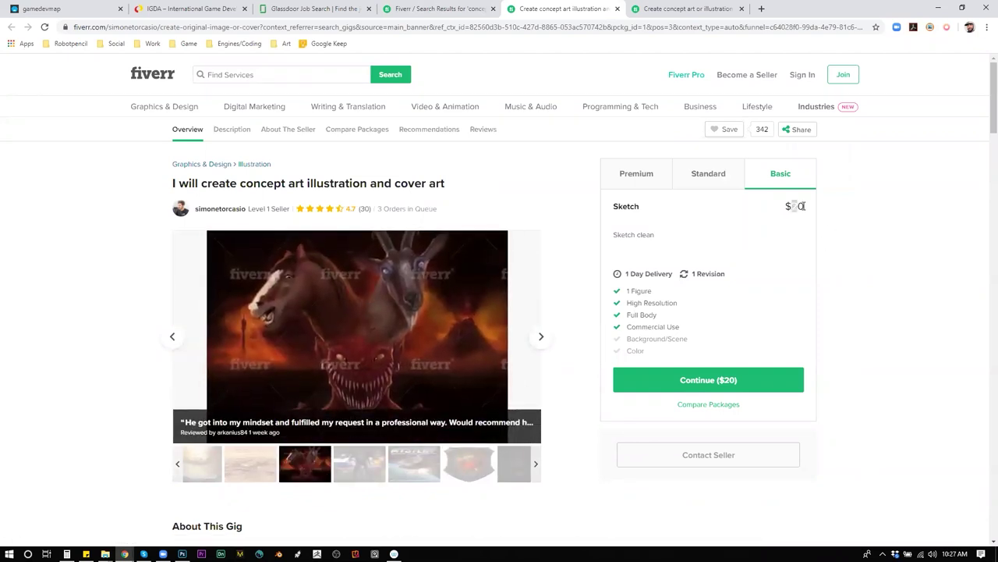
Review the cover art gig's Standard and Premium packages and highlight the Premium price.
{"action": "left_click", "coordinate": [716, 183]}
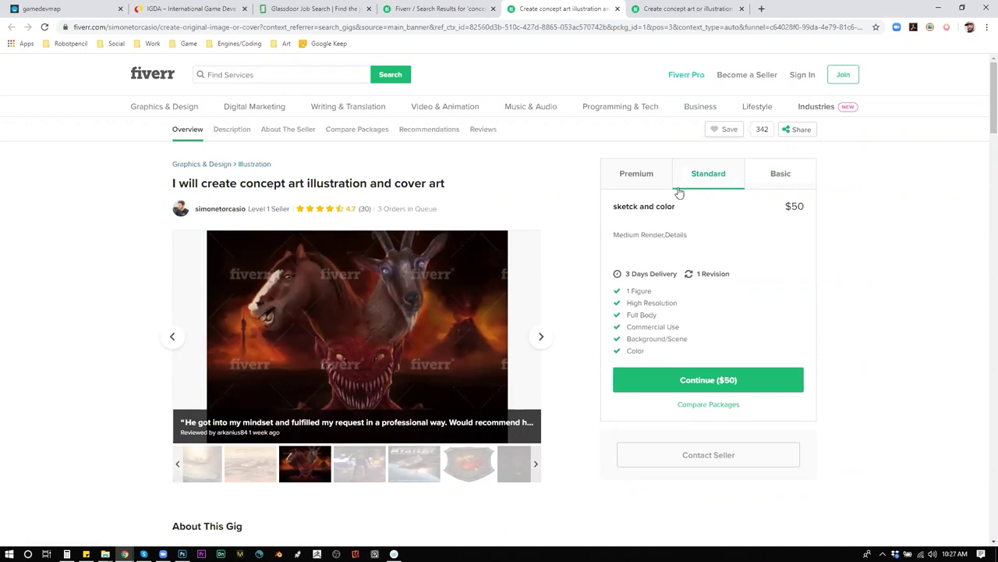
{"action": "left_click", "coordinate": [652, 190]}
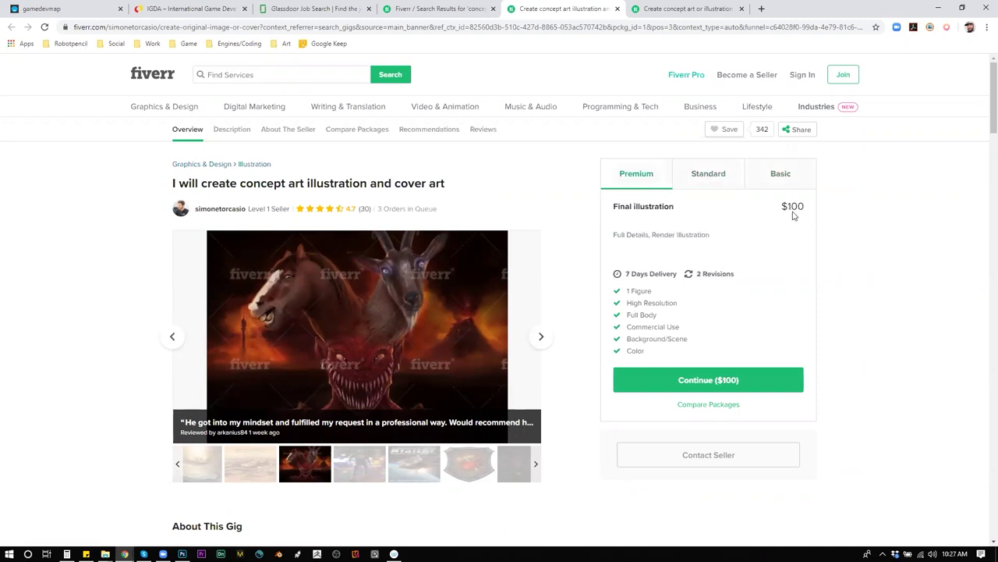
{"action": "left_click_drag", "start_coordinate": [810, 216], "coordinate": [809, 261]}
Bring Calculator back up, clear the previous result and multiply 3 by 40.
{"action": "left_click", "coordinate": [66, 553]}
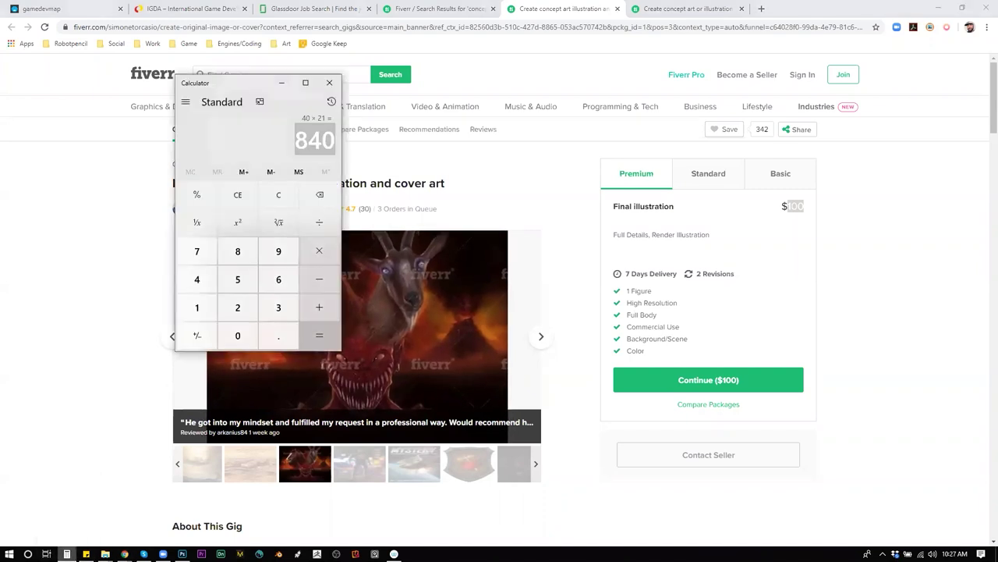
{"action": "left_click", "coordinate": [239, 197]}
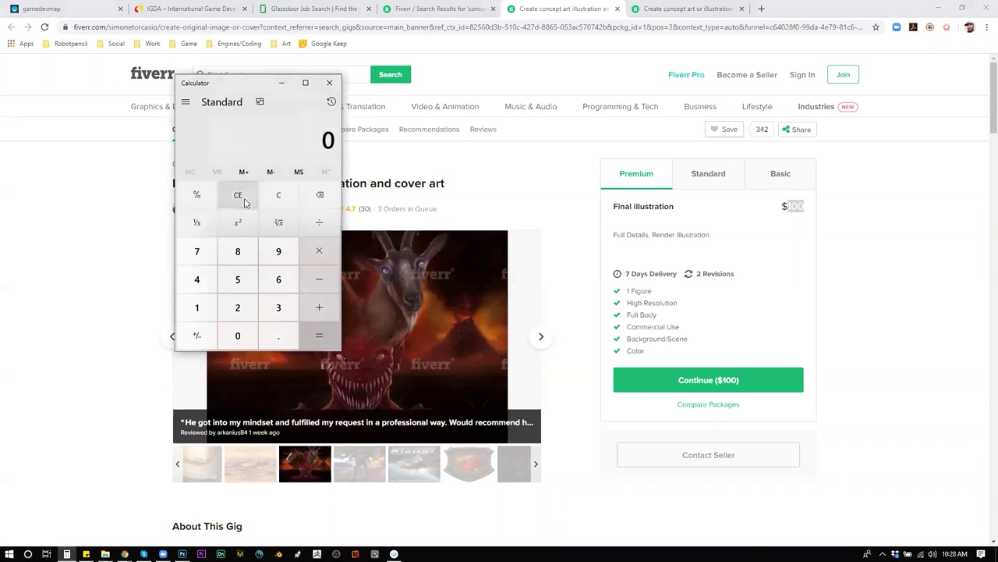
{"action": "left_click", "coordinate": [275, 309]}
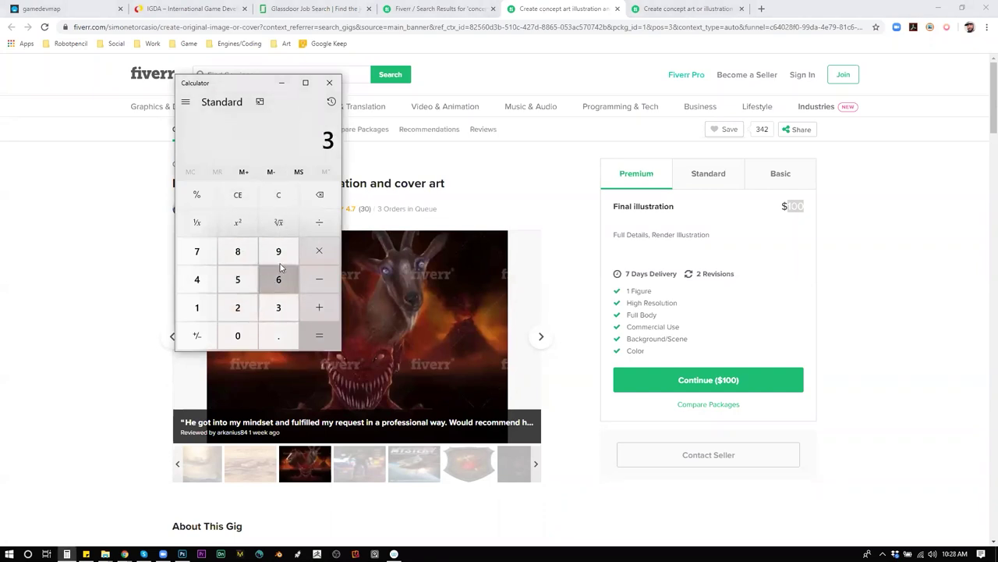
{"action": "left_click", "coordinate": [320, 250]}
{"action": "left_click", "coordinate": [195, 279]}
{"action": "left_click", "coordinate": [236, 334]}
{"action": "left_click", "coordinate": [321, 340]}
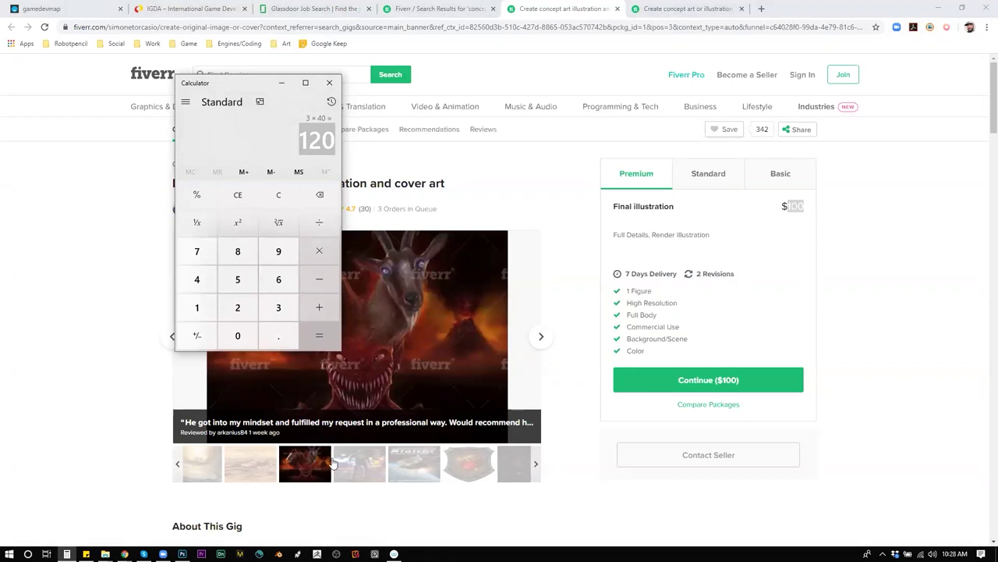
Return to the cover art gig and show its Venom, Game of Thrones and Avengers gallery pieces.
{"action": "left_click", "coordinate": [200, 469]}
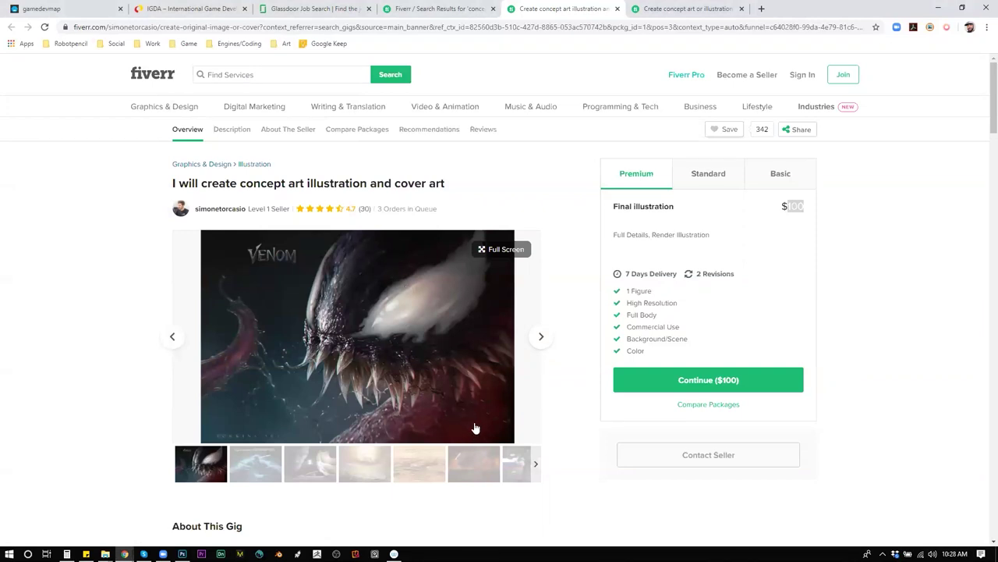
{"action": "left_click", "coordinate": [268, 455]}
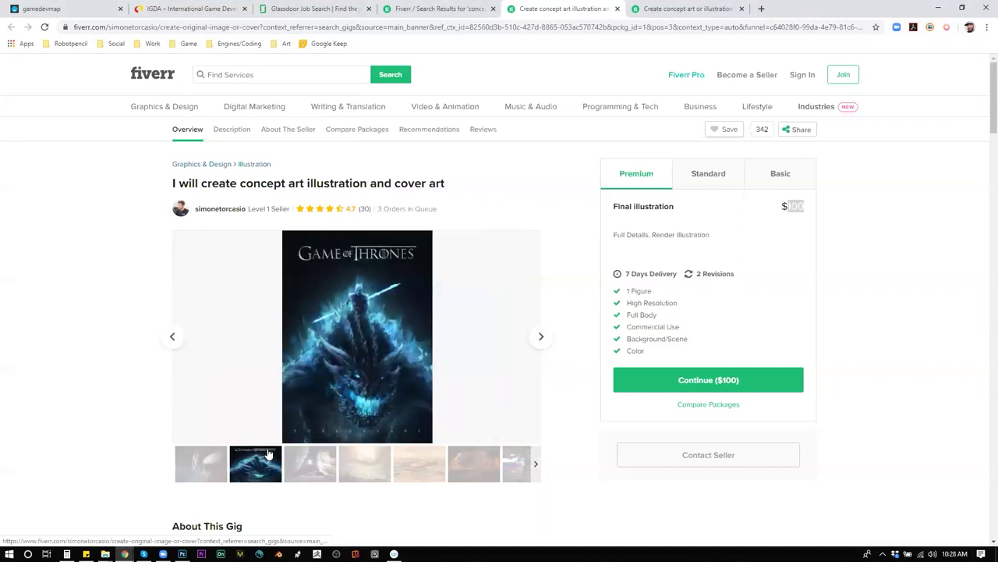
{"action": "left_click", "coordinate": [298, 458]}
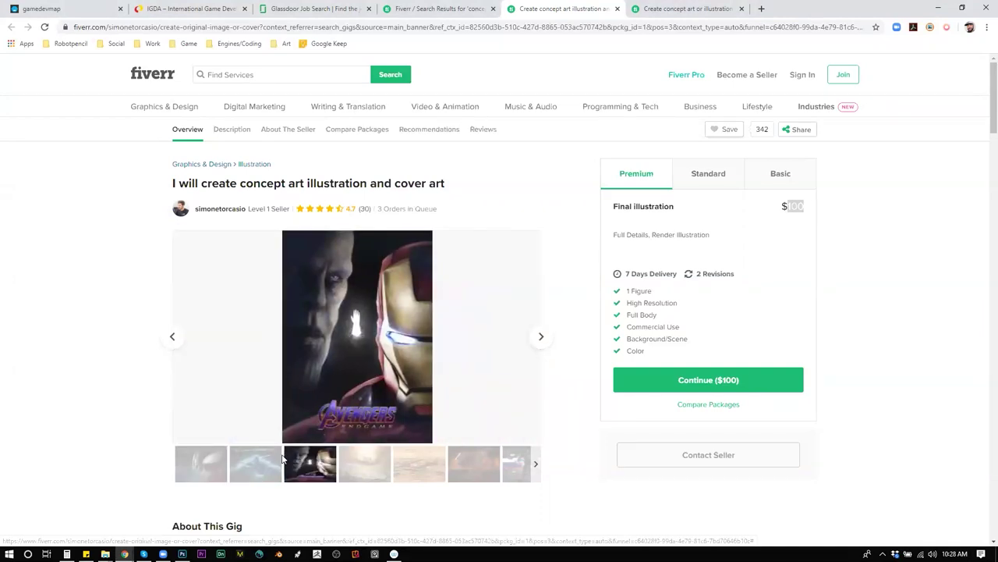
{"action": "mouse_move", "coordinate": [288, 427]}
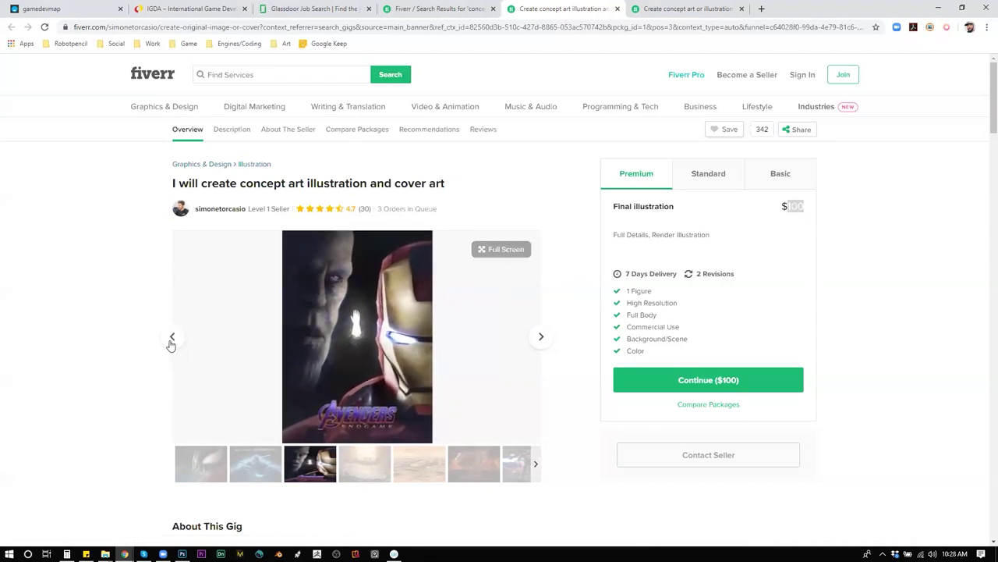
{"action": "mouse_move", "coordinate": [205, 360]}
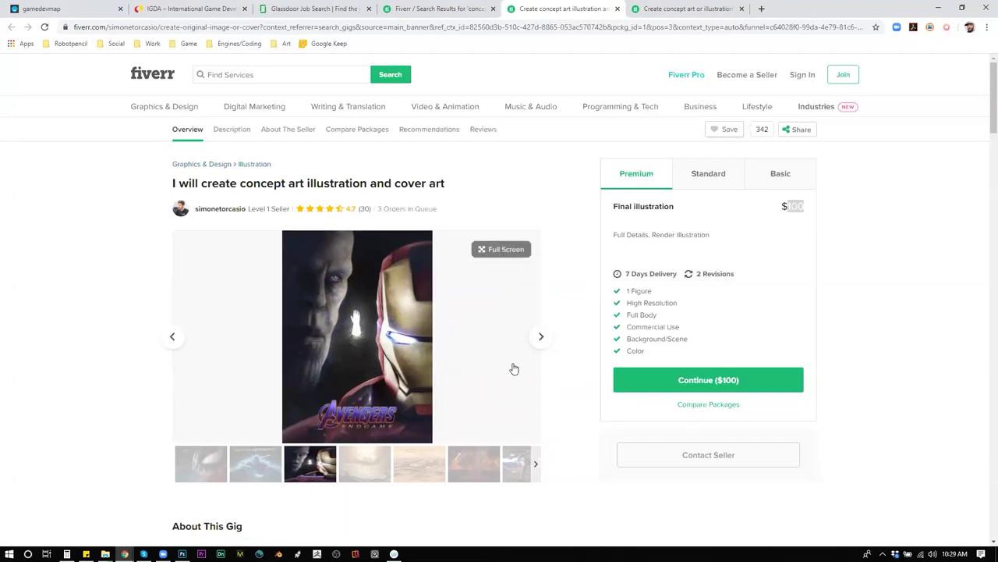
In the "I will create concept art or illustration" gig, inspect the first gallery image full screen and highlight the Standard package price.
{"action": "left_click", "coordinate": [673, 9]}
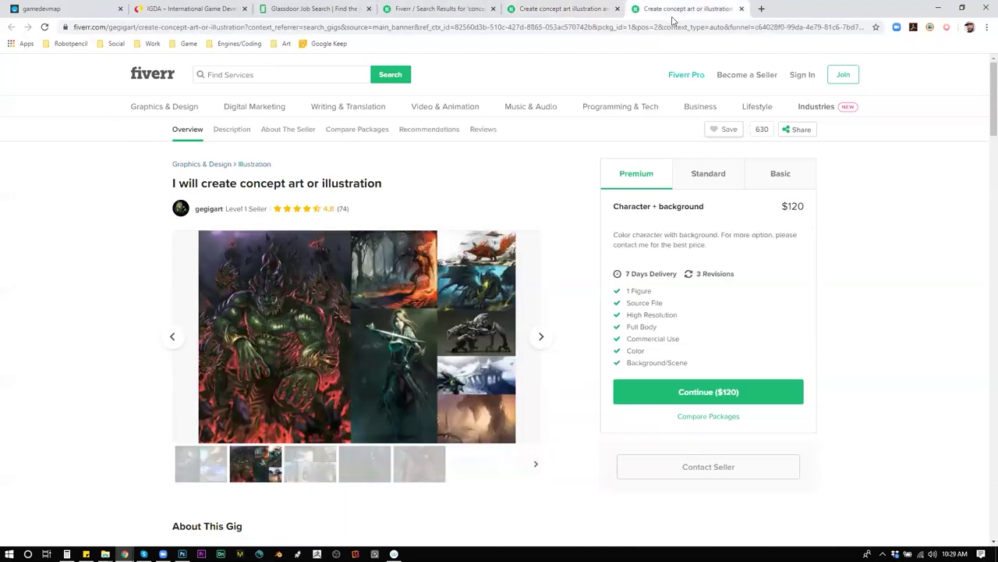
{"action": "left_click", "coordinate": [201, 466]}
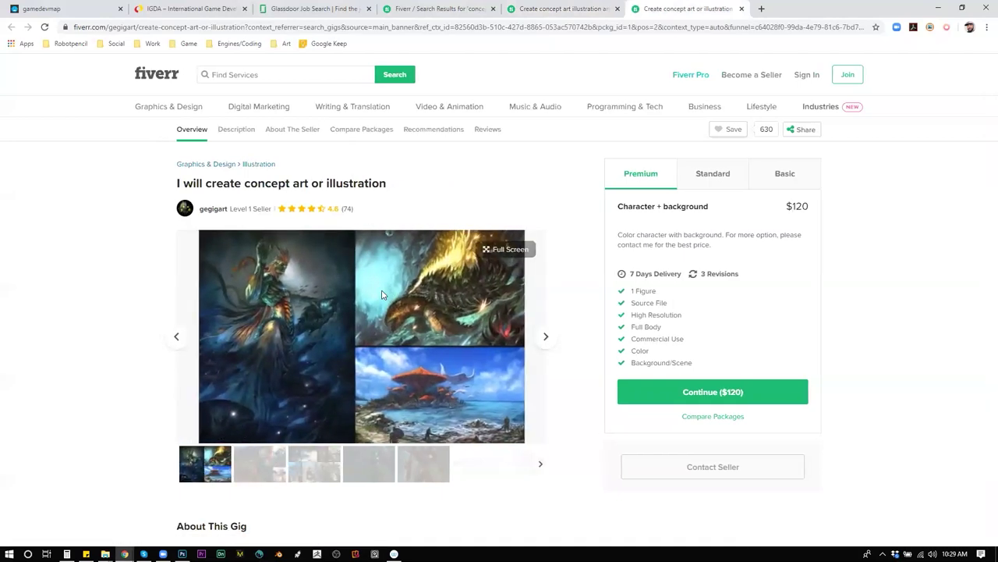
{"action": "left_click", "coordinate": [379, 299]}
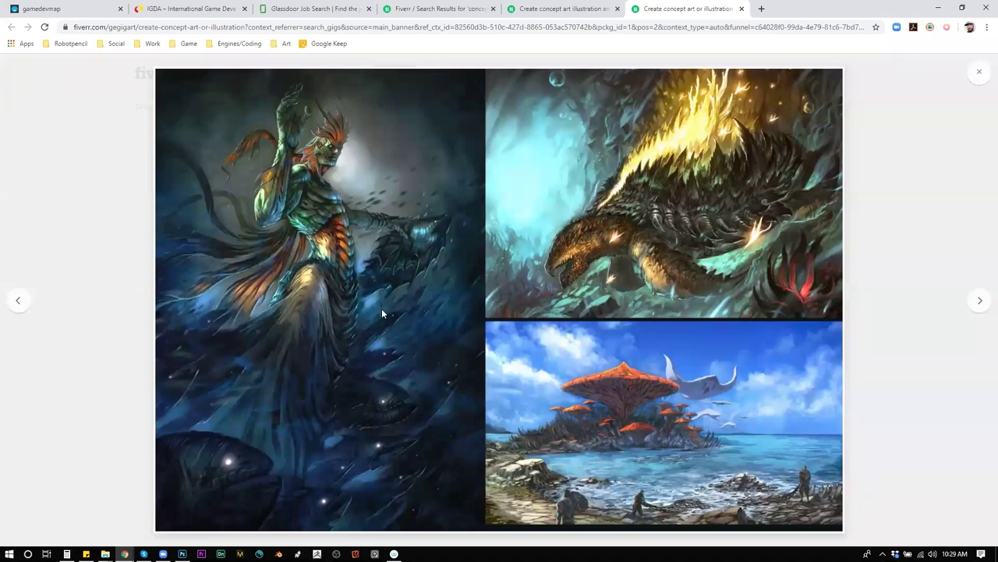
{"action": "left_click", "coordinate": [977, 71]}
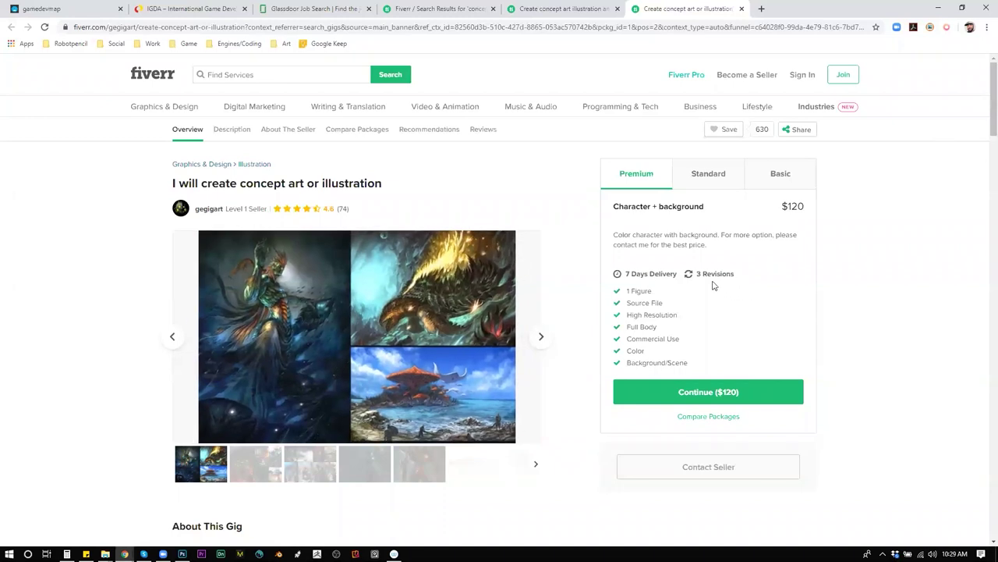
{"action": "left_click", "coordinate": [716, 177]}
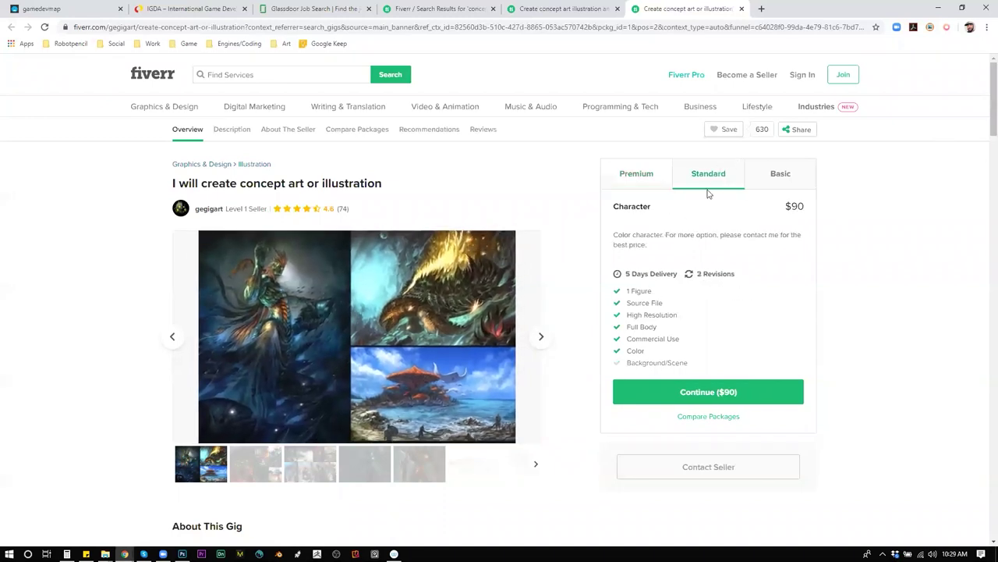
{"action": "double_click", "coordinate": [794, 206]}
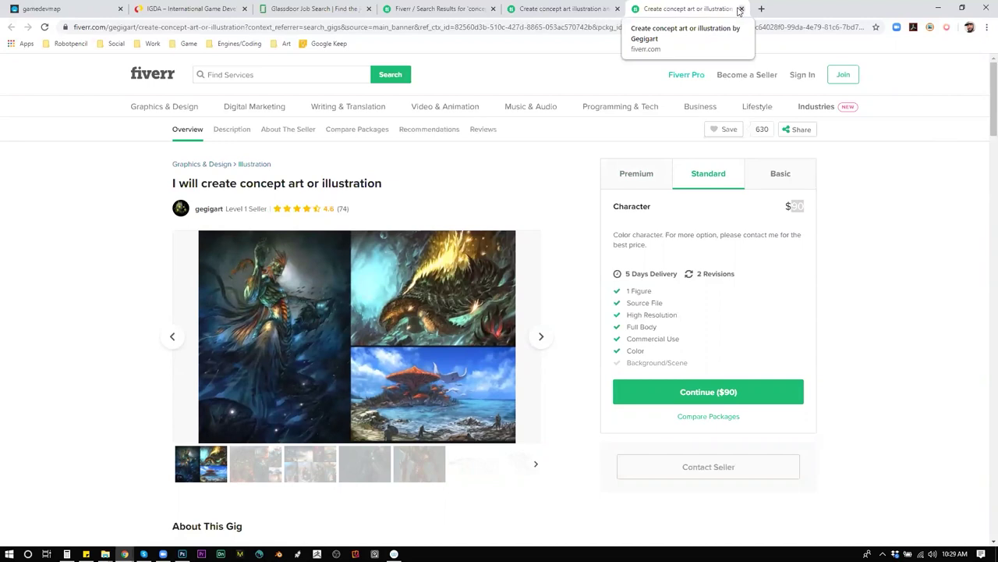
Close both gig pages and browse further down the concept art illustration results to compare starting prices.
{"action": "left_click", "coordinate": [617, 9]}
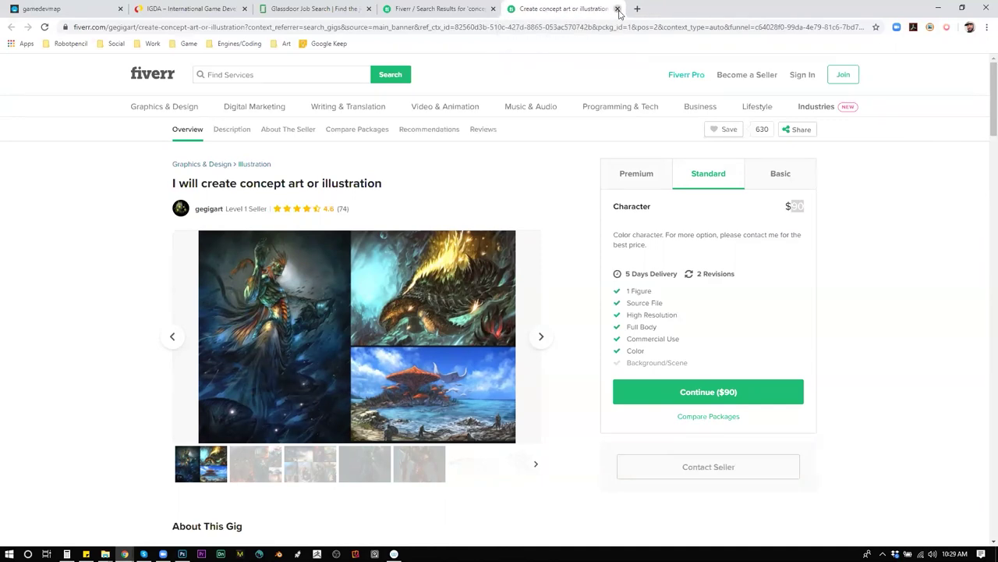
{"action": "left_click", "coordinate": [617, 9]}
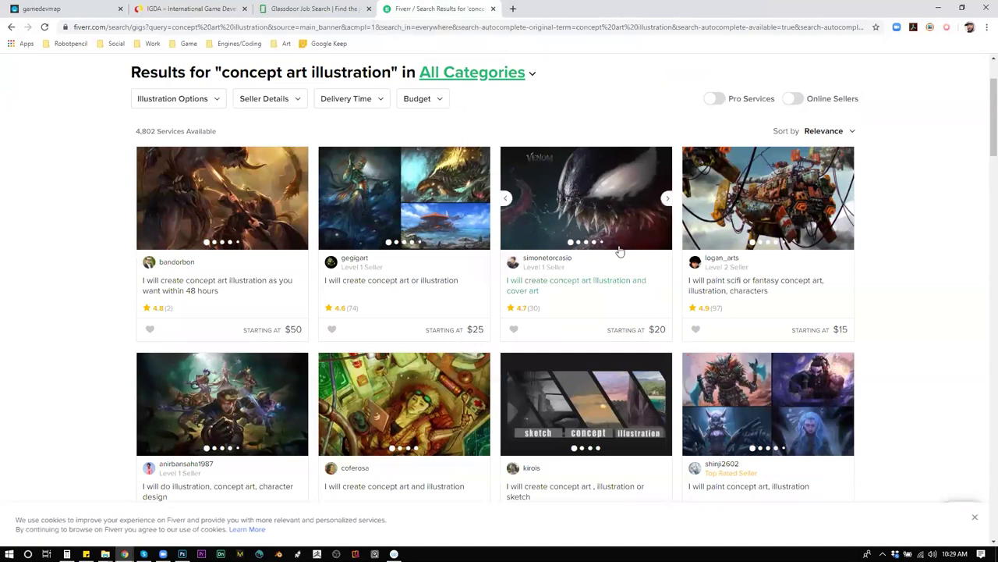
{"action": "scroll", "coordinate": [620, 250], "scroll_direction": "down", "scroll_amount": 4}
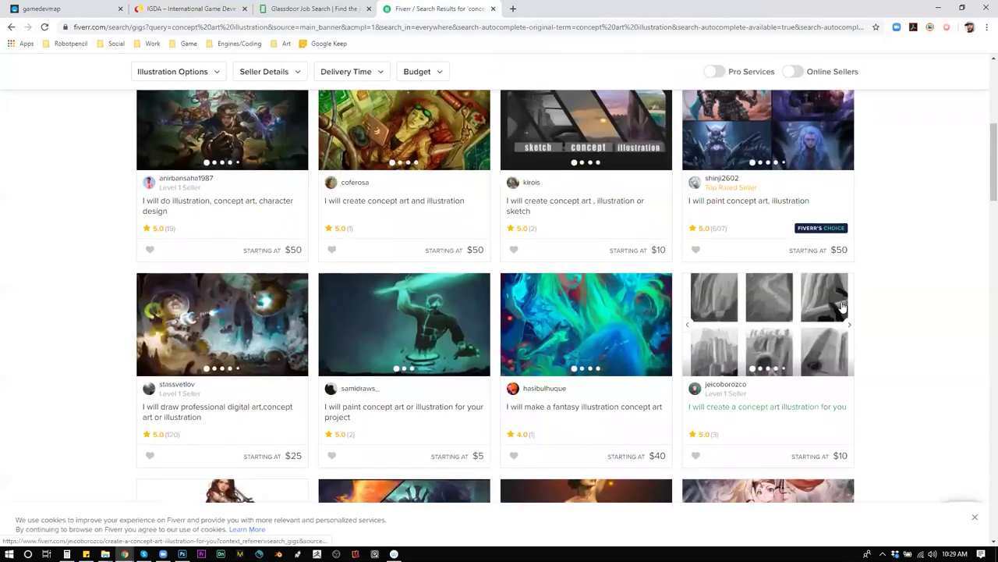
{"action": "scroll", "coordinate": [843, 306], "scroll_direction": "down", "scroll_amount": 1}
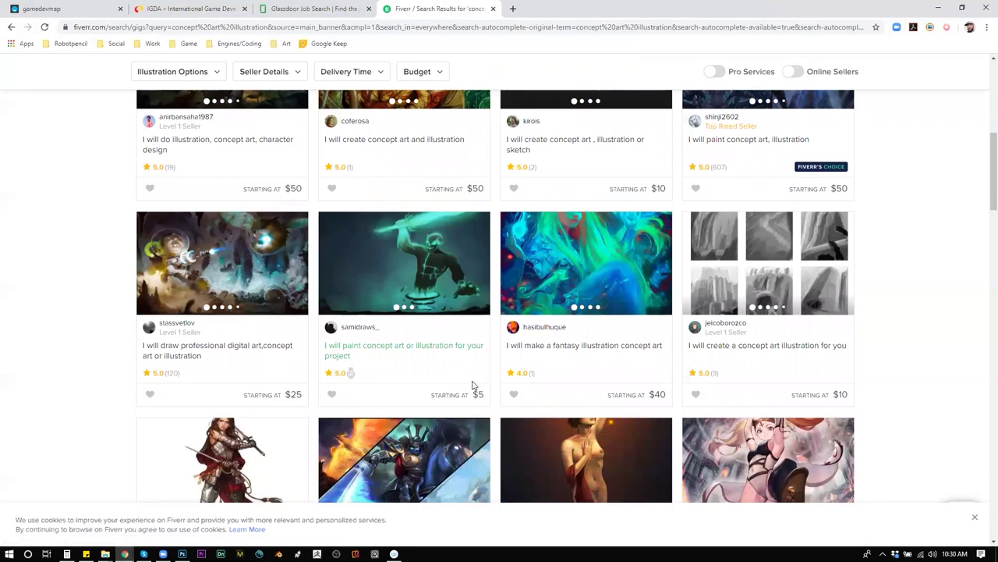
{"action": "scroll", "coordinate": [462, 382], "scroll_direction": "down", "scroll_amount": 3}
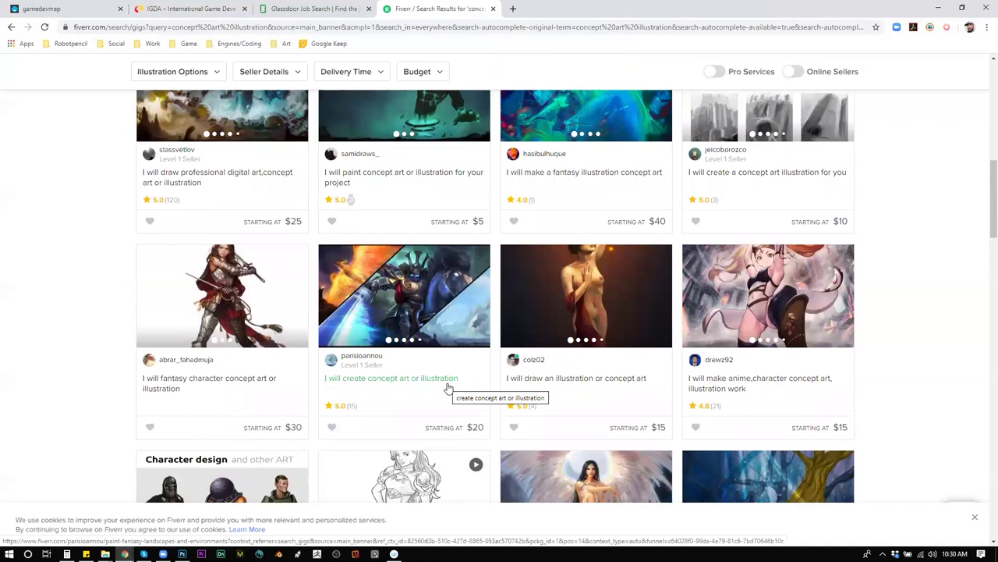
{"action": "scroll", "coordinate": [449, 387], "scroll_direction": "down", "scroll_amount": 3}
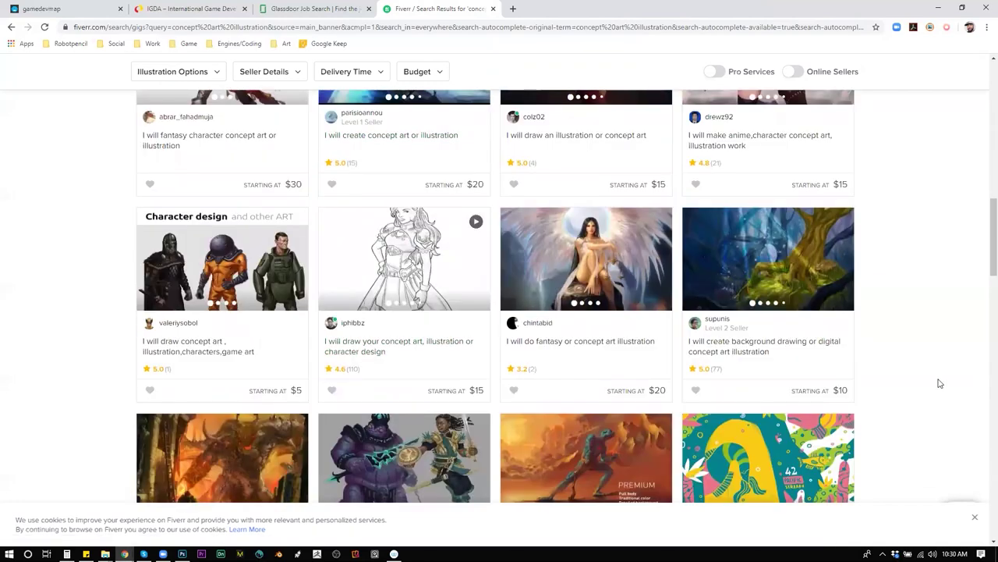
Compare starting prices in the concept art illustration results, view the "I will do illustration, concept art, character design" gig, and close it.
{"action": "scroll", "coordinate": [712, 368], "scroll_direction": "down", "scroll_amount": 2}
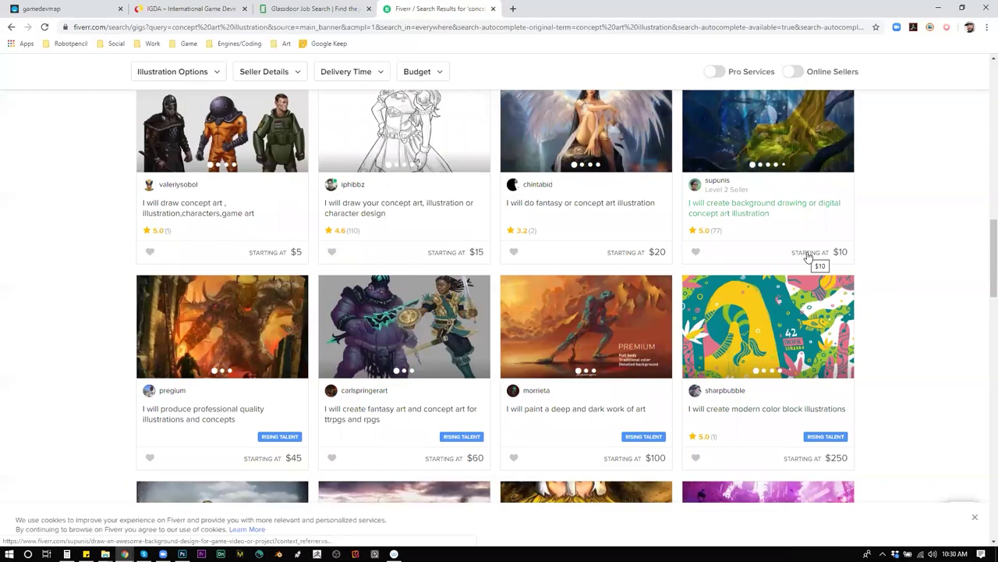
{"action": "scroll", "coordinate": [804, 256], "scroll_direction": "up", "scroll_amount": 8}
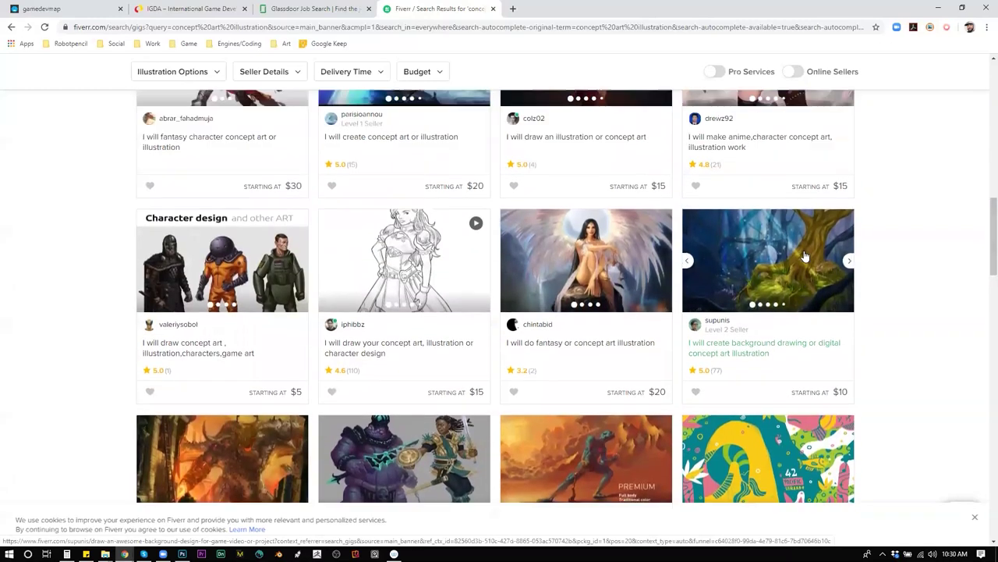
{"action": "scroll", "coordinate": [805, 265], "scroll_direction": "up", "scroll_amount": 5}
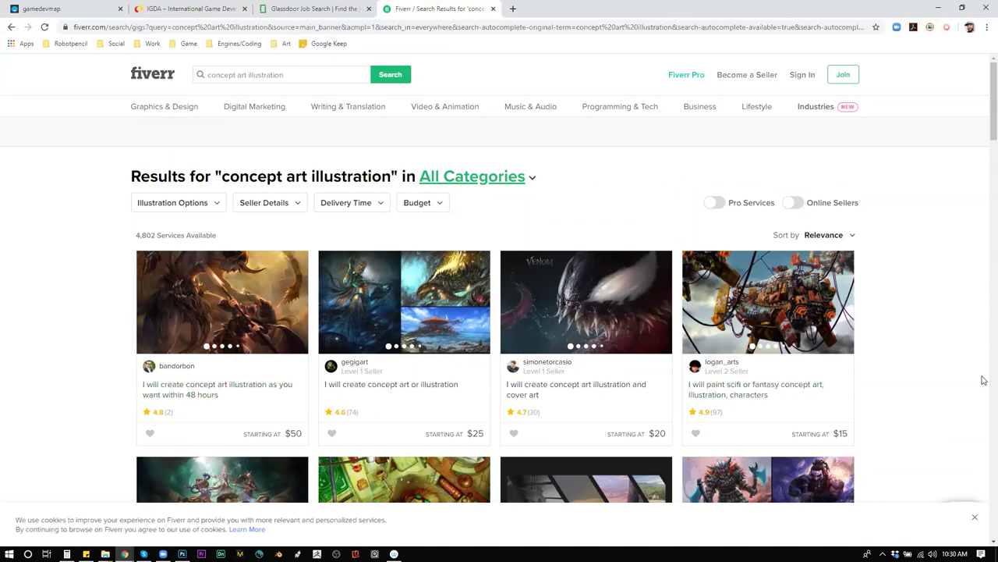
{"action": "scroll", "coordinate": [945, 335], "scroll_direction": "down", "scroll_amount": 2}
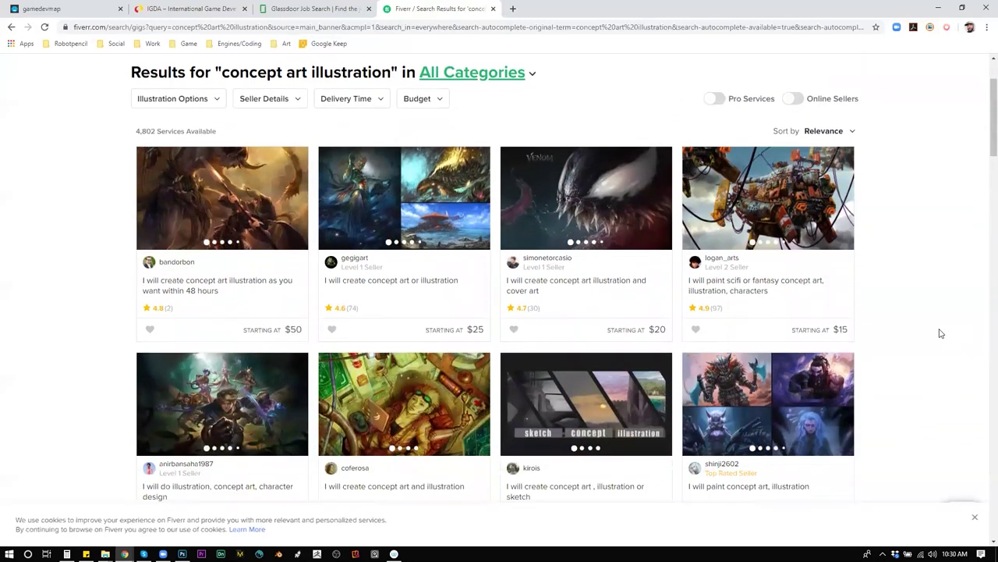
{"action": "scroll", "coordinate": [933, 325], "scroll_direction": "up", "scroll_amount": 2}
{"action": "scroll", "coordinate": [897, 344], "scroll_direction": "down", "scroll_amount": 4}
{"action": "left_click", "coordinate": [277, 438]}
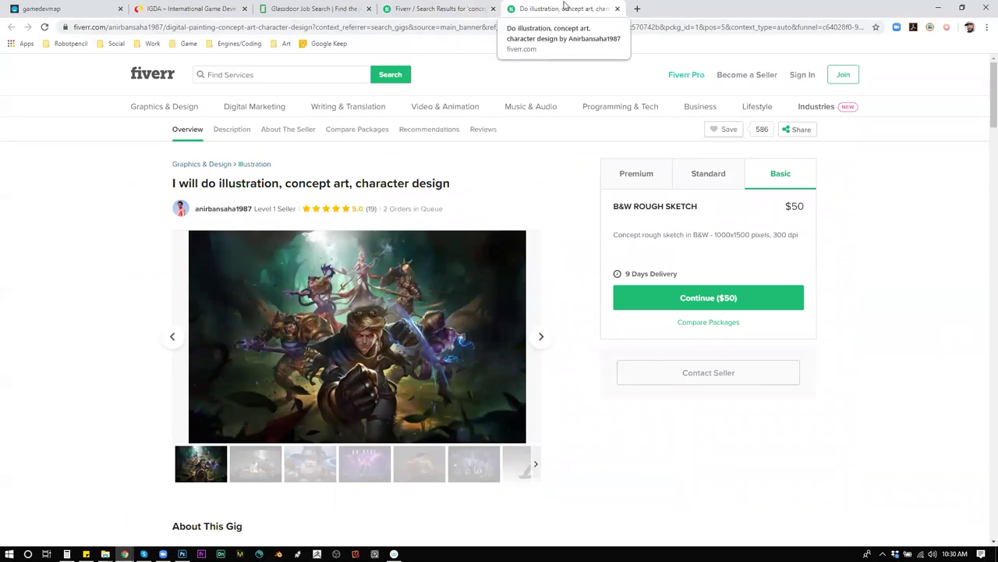
{"action": "left_click", "coordinate": [616, 8]}
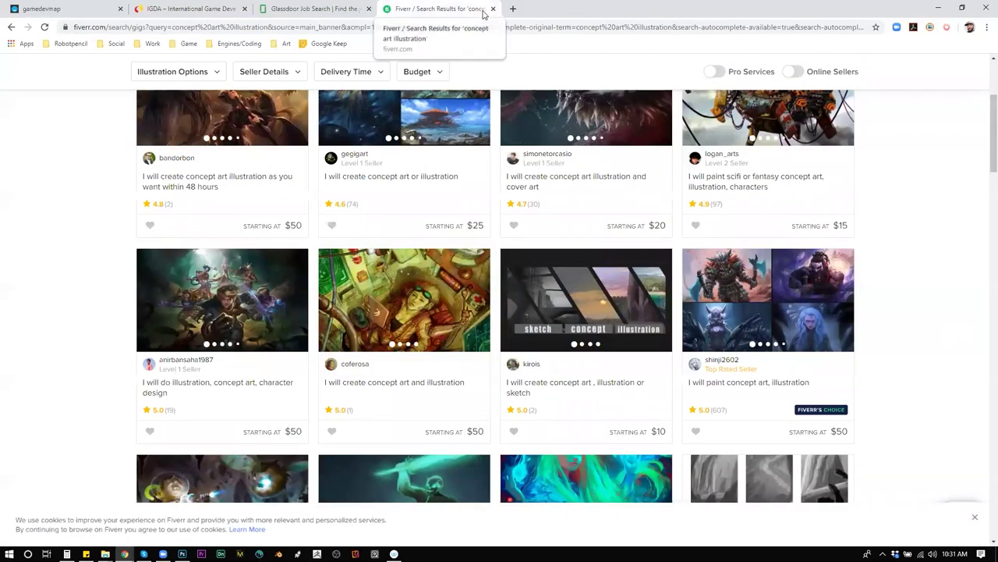
Search the web for "upwork" in a new browser tab and open the official Upwork site.
{"action": "left_click", "coordinate": [328, 11]}
{"action": "left_click", "coordinate": [472, 11]}
{"action": "left_click", "coordinate": [512, 8]}
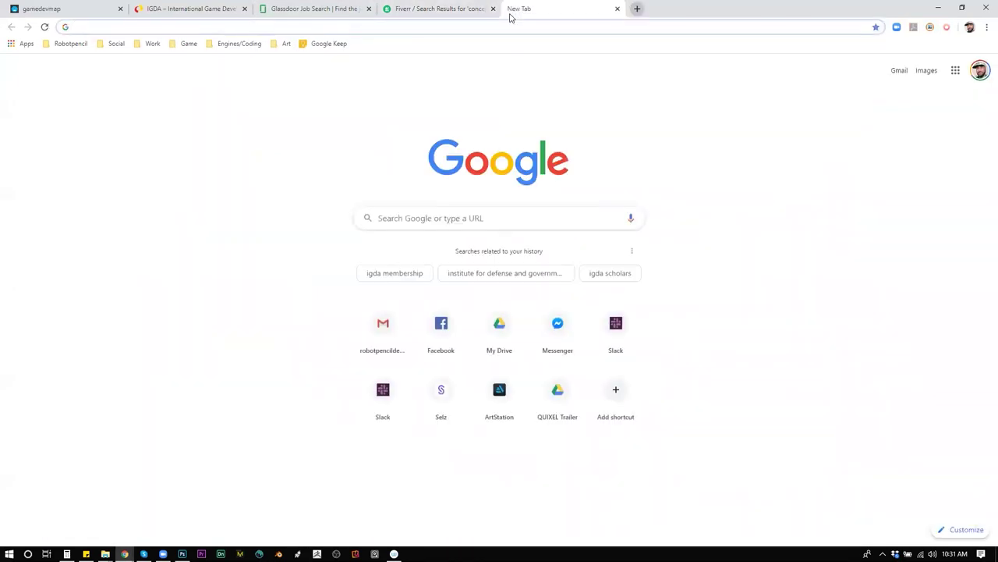
{"action": "type", "text": "upwork"}
{"action": "key", "text": "Return"}
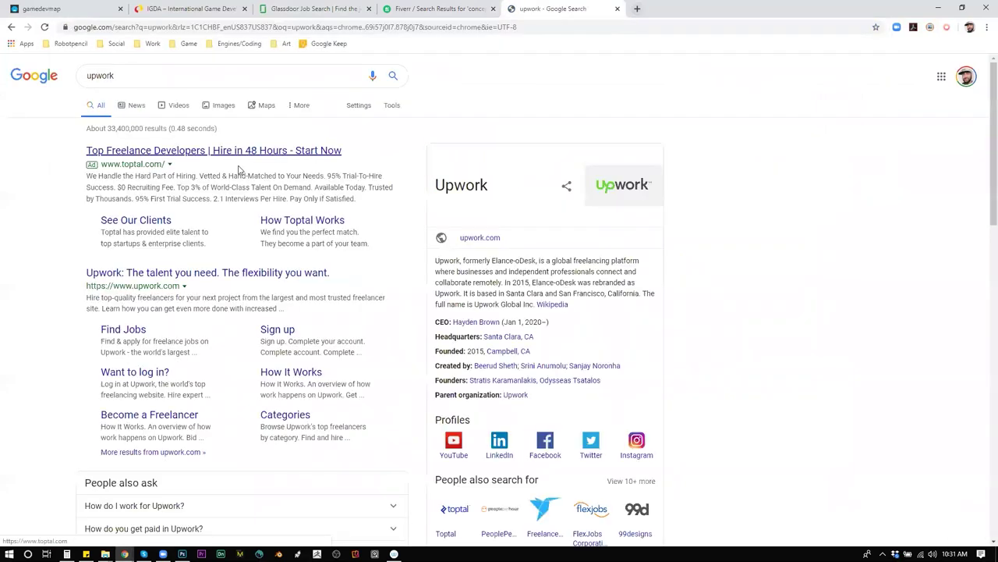
{"action": "left_click", "coordinate": [137, 275]}
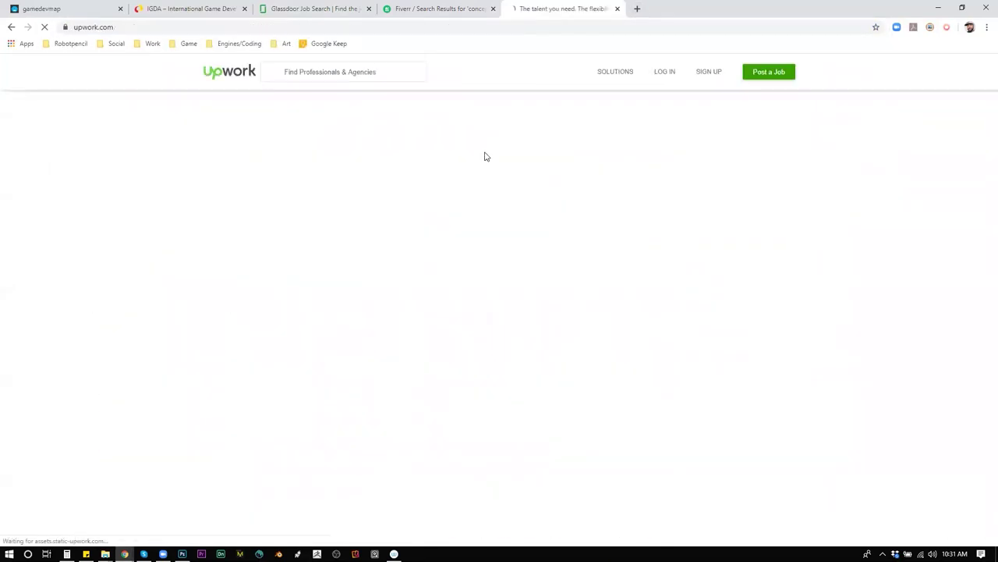
Place the Upwork page directly before the Fiverr page in the tab order and look over the Upwork homepage.
{"action": "left_click_drag", "start_coordinate": [562, 9], "coordinate": [441, 8]}
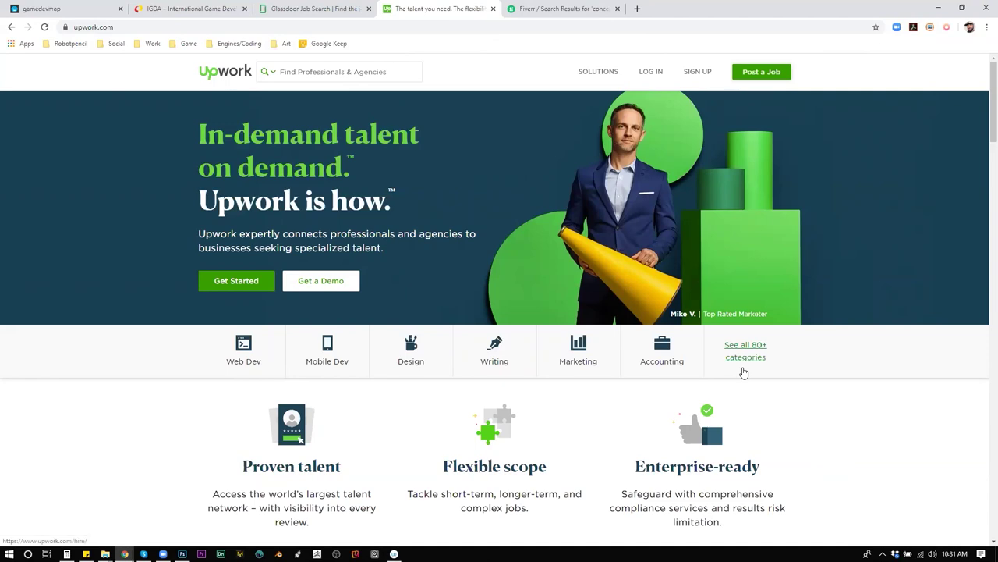
{"action": "scroll", "coordinate": [744, 372], "scroll_direction": "down", "scroll_amount": 7}
{"action": "scroll", "coordinate": [742, 369], "scroll_direction": "up", "scroll_amount": 7}
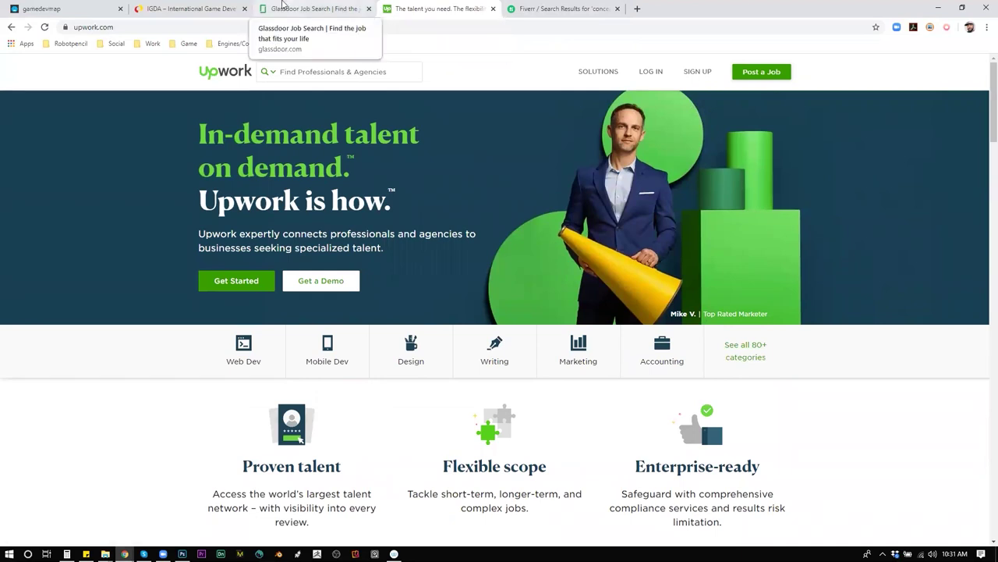
Select the web addresses of the gamedevmap, IGDA and Glassdoor pages one after another, switching to the other open window after each.
{"action": "left_click", "coordinate": [39, 8]}
{"action": "key", "text": "ctrl+a"}
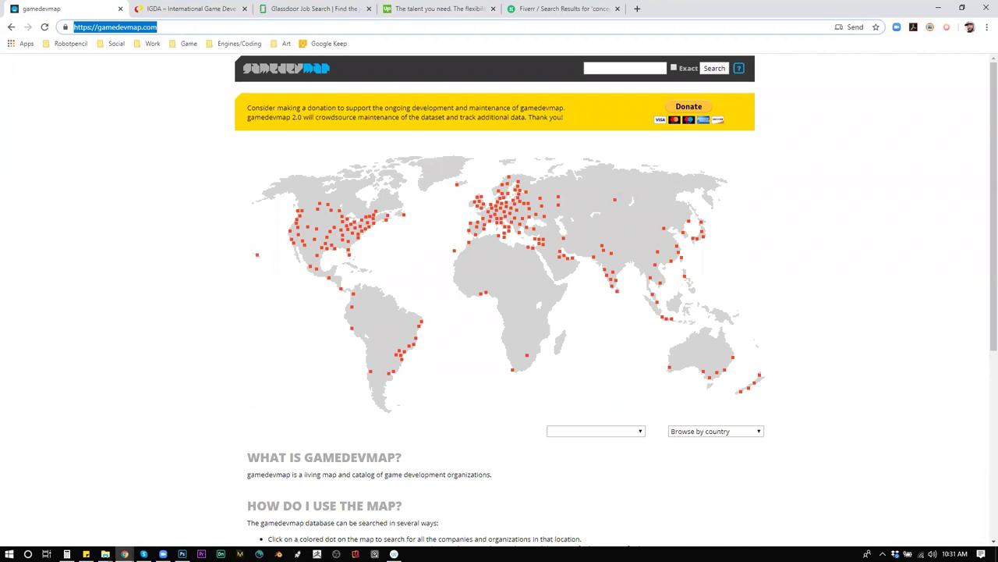
{"action": "key", "text": "alt+Tab"}
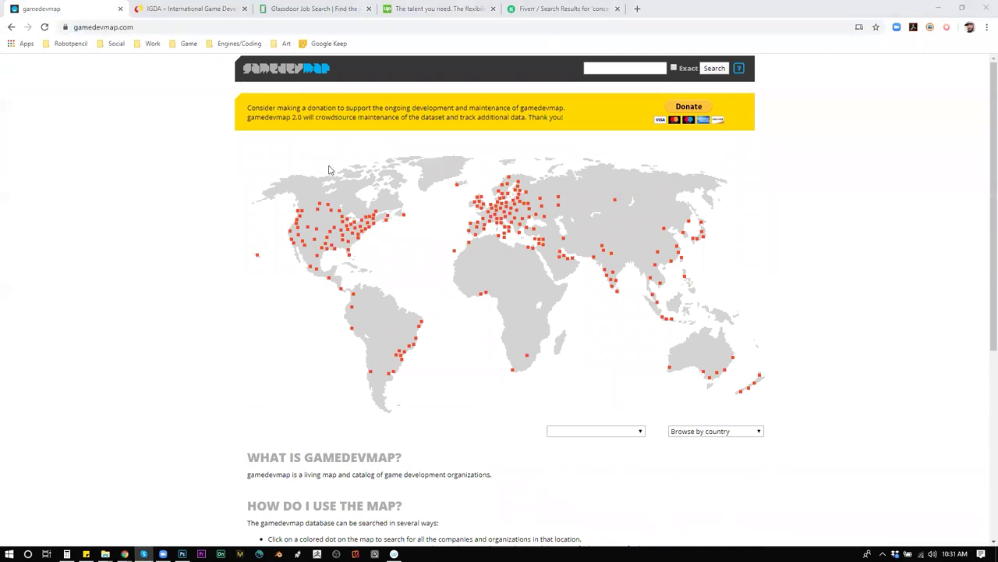
{"action": "left_click", "coordinate": [168, 9]}
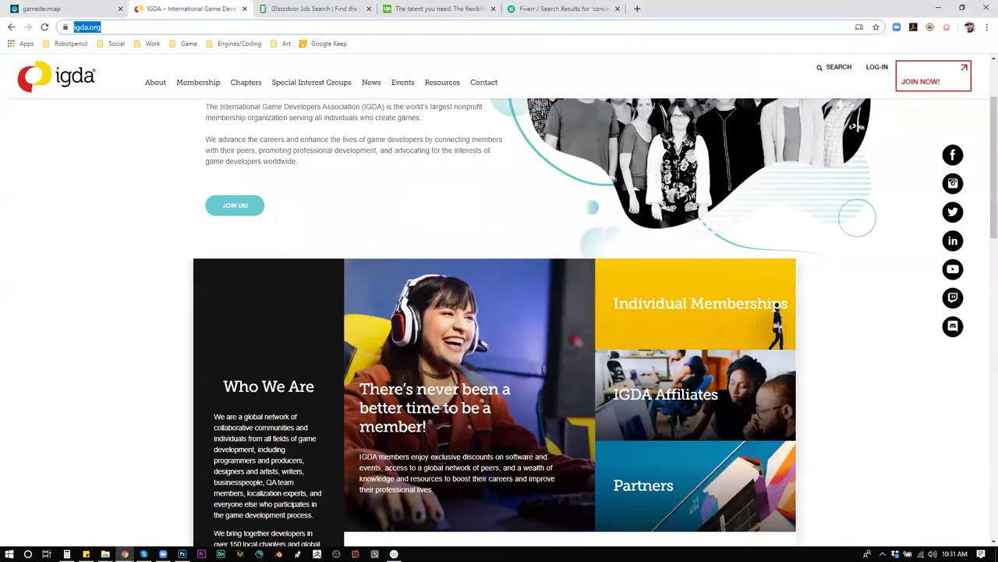
{"action": "key", "text": "alt+Tab"}
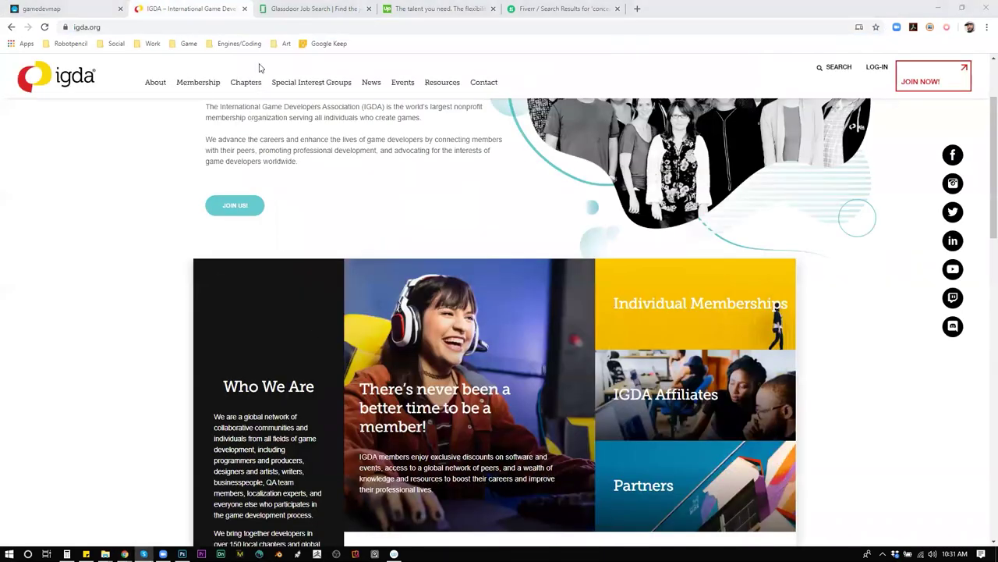
{"action": "left_click", "coordinate": [306, 9]}
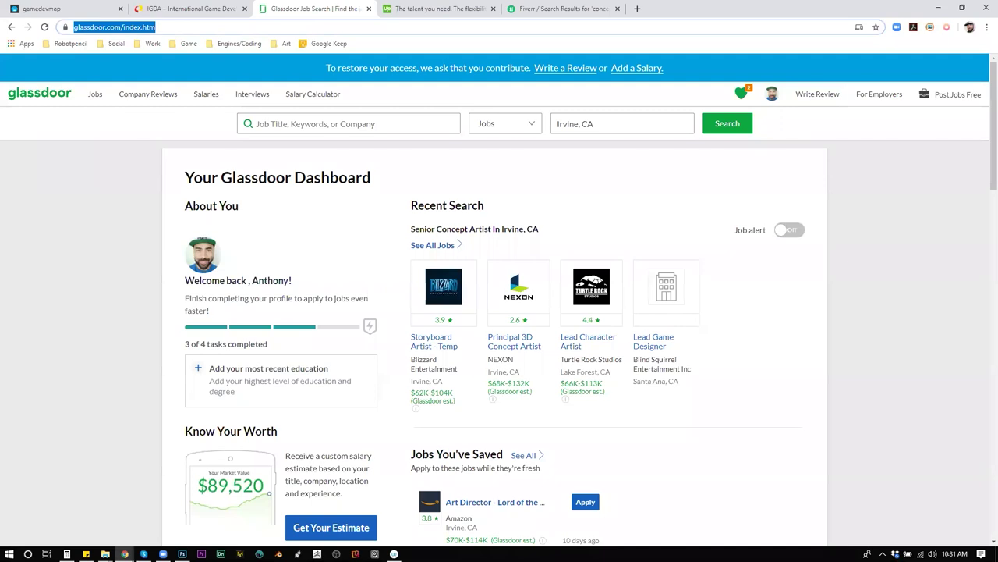
{"action": "key", "text": "alt+Tab"}
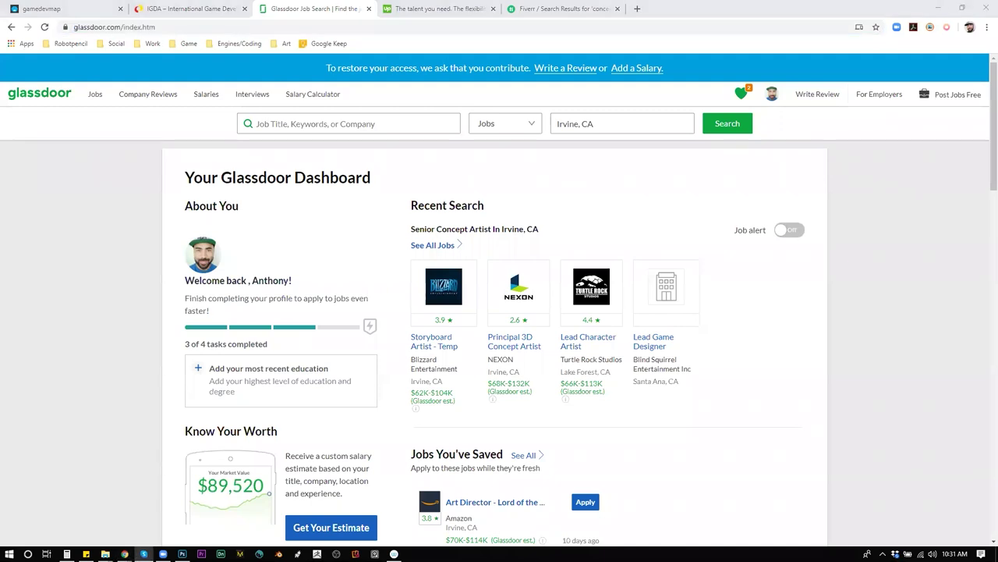
Search Glassdoor jobs for "concept artist" in Irvine, CA.
{"action": "left_click", "coordinate": [339, 125]}
{"action": "type", "text": "concep"}
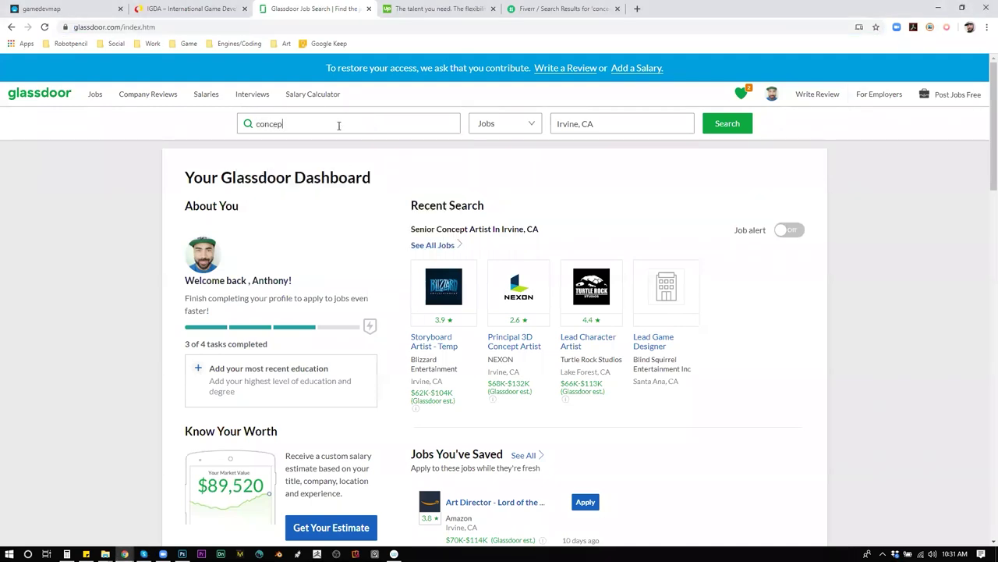
{"action": "type", "text": "t artist"}
{"action": "key", "text": "Return"}
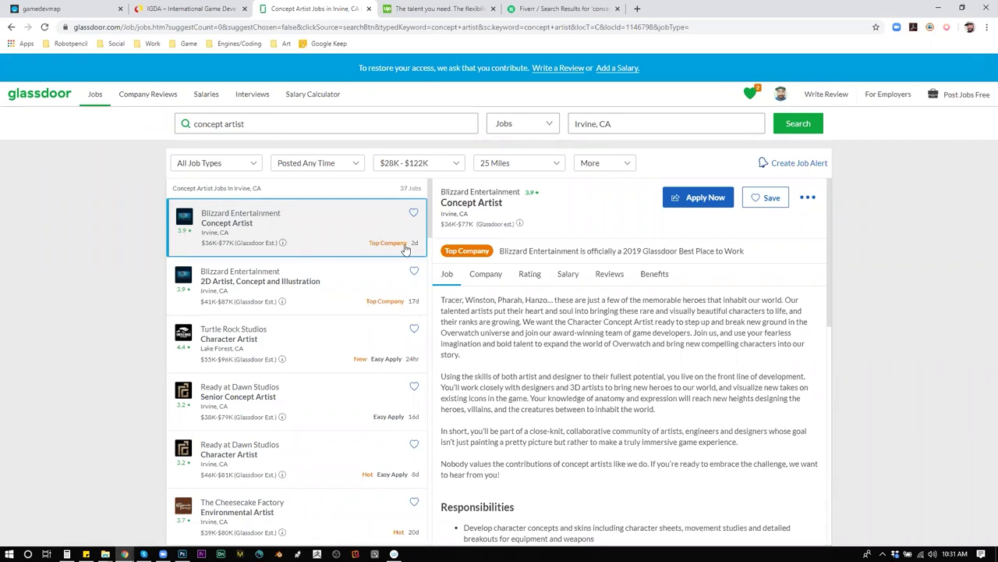
Search the concept artist jobs in New Mexico and read the Odyssey Systems Graphic Artist listing's duties and qualifications.
{"action": "left_click", "coordinate": [621, 123]}
{"action": "type", "text": "new mex"}
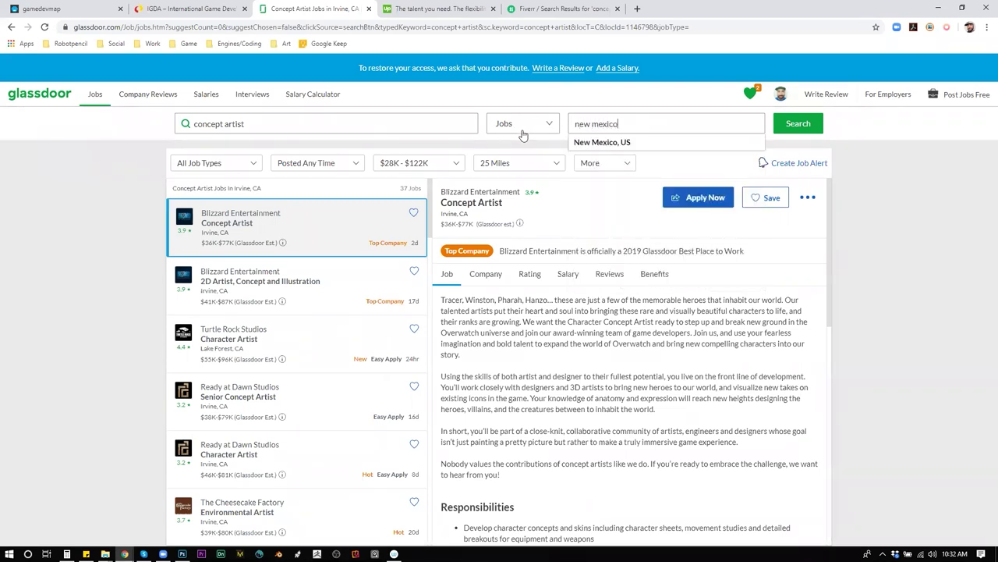
{"action": "type", "text": "ico"}
{"action": "key", "text": "Down"}
{"action": "key", "text": "Return"}
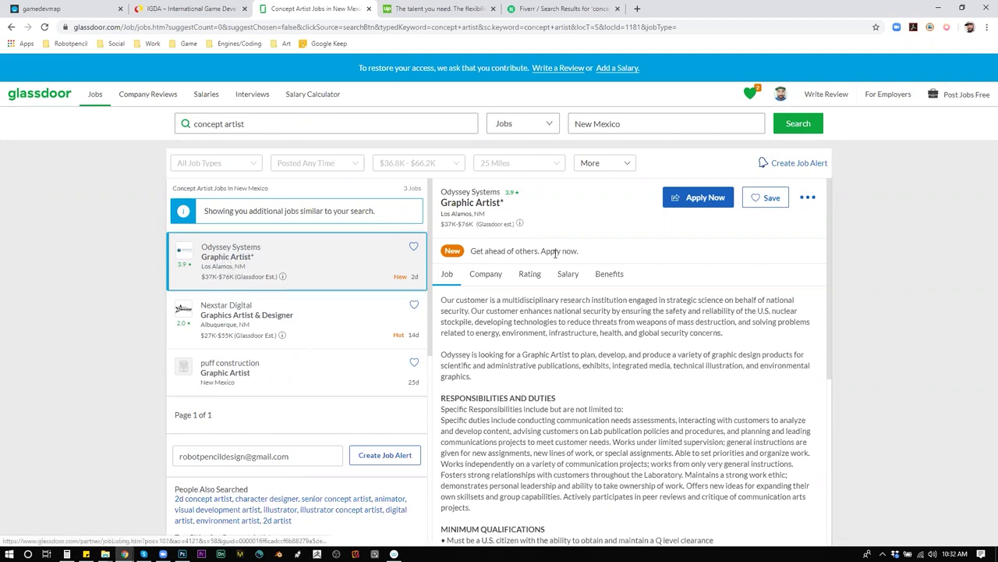
{"action": "scroll", "coordinate": [546, 312], "scroll_direction": "down", "scroll_amount": 1}
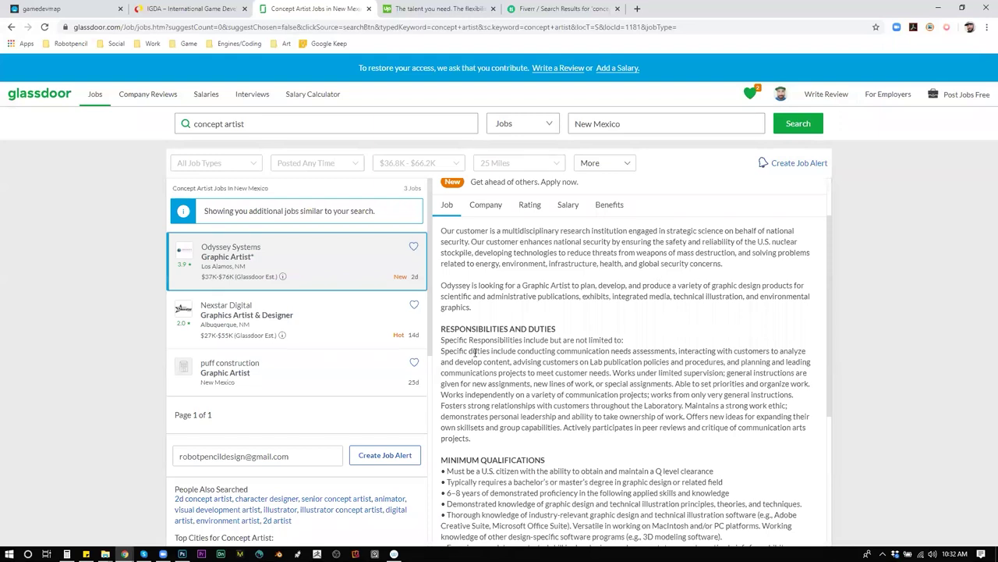
{"action": "scroll", "coordinate": [474, 352], "scroll_direction": "down", "scroll_amount": 1}
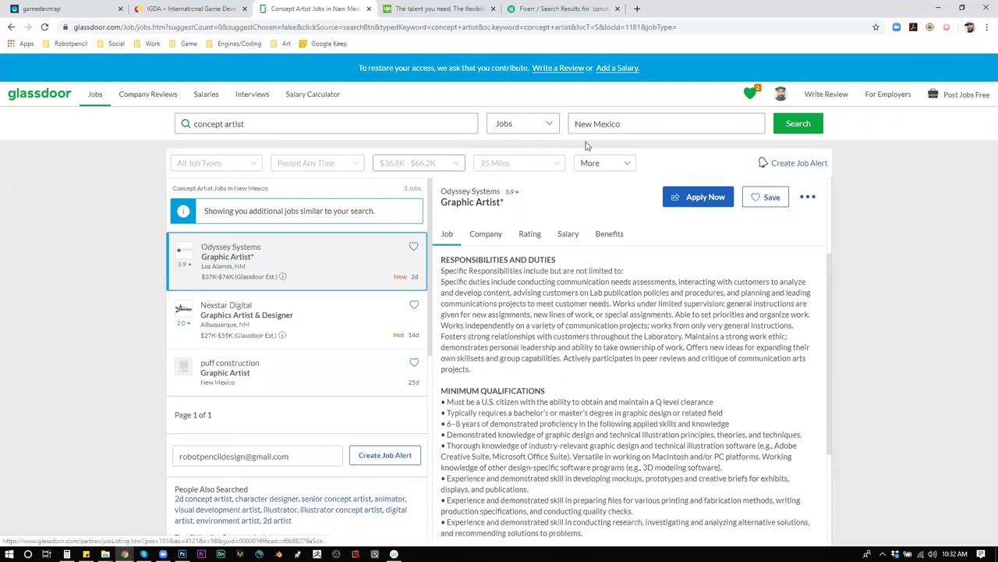
Change the job search location to Arizona and look through the listed concept artist jobs.
{"action": "double_click", "coordinate": [662, 123]}
{"action": "triple_click", "coordinate": [663, 123]}
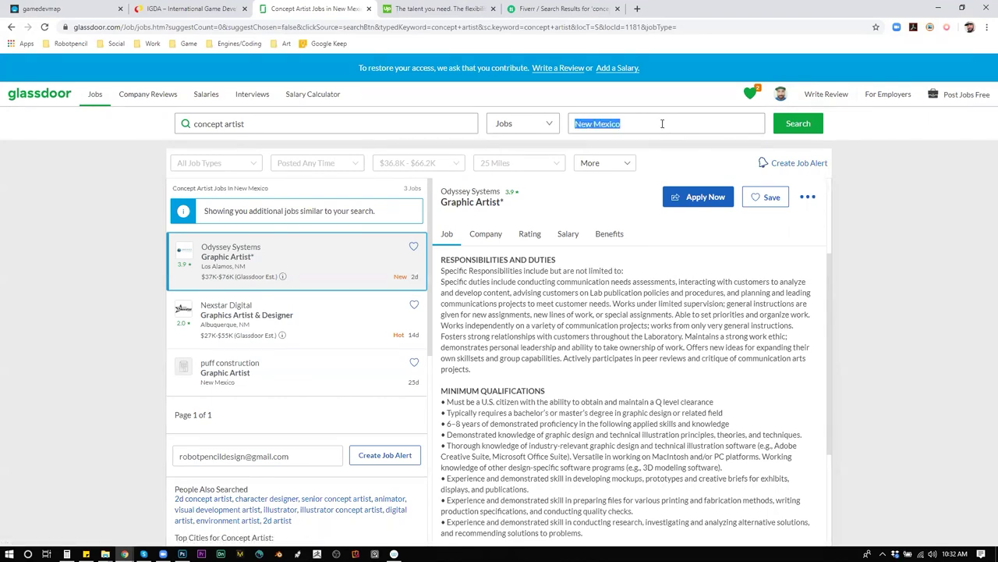
{"action": "type", "text": "ar"}
{"action": "key", "text": "BackSpace"}
{"action": "key", "text": "BackSpace"}
{"action": "type", "text": "izon"}
{"action": "key", "text": "Down"}
{"action": "key", "text": "Return"}
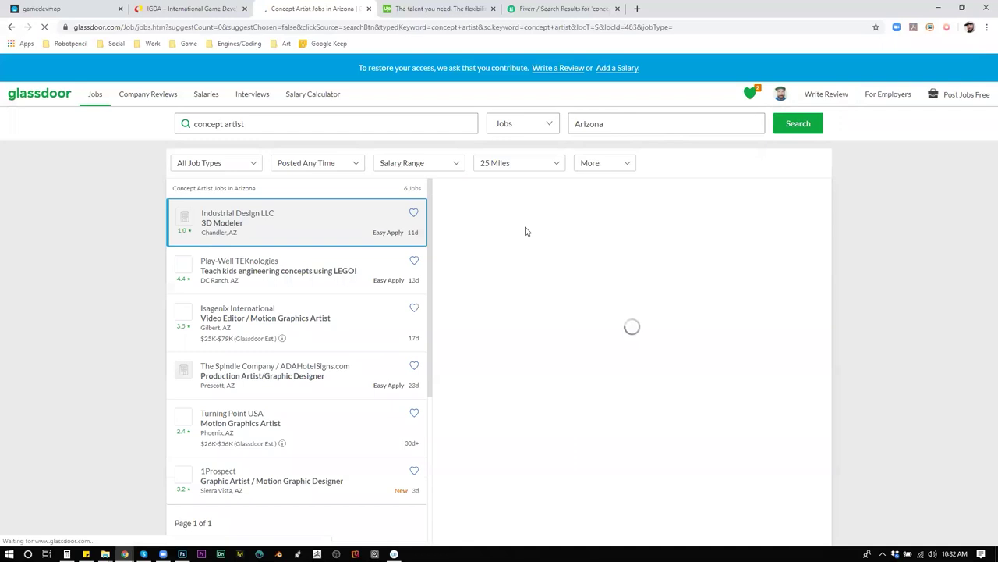
{"action": "scroll", "coordinate": [289, 293], "scroll_direction": "down", "scroll_amount": 5}
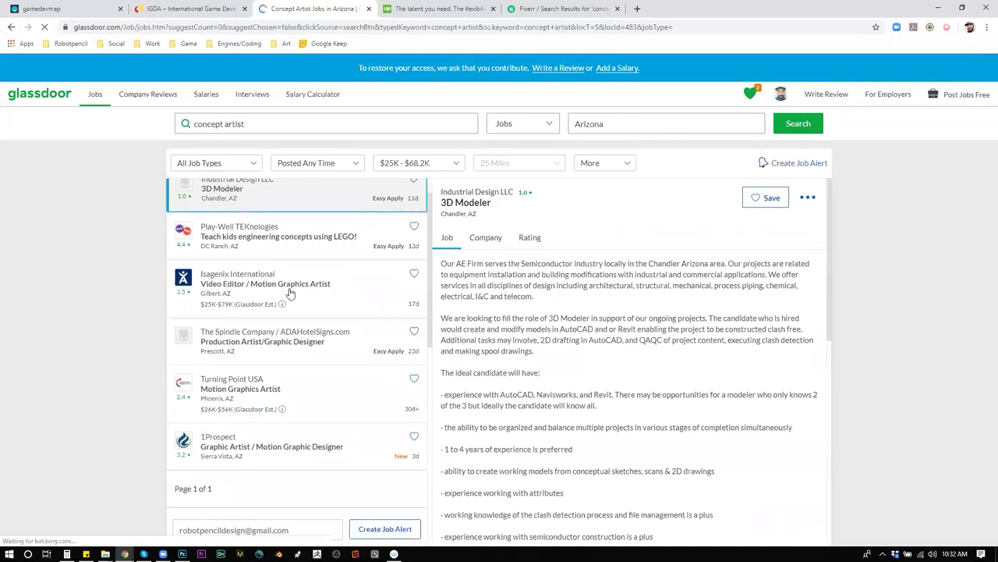
{"action": "scroll", "coordinate": [285, 355], "scroll_direction": "up", "scroll_amount": 1}
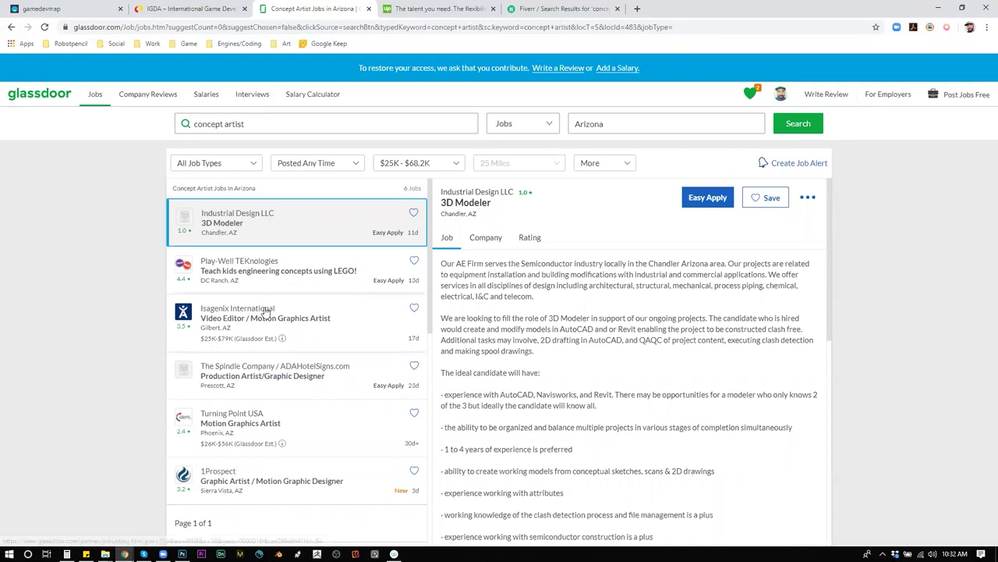
{"action": "scroll", "coordinate": [312, 375], "scroll_direction": "down", "scroll_amount": 1}
{"action": "scroll", "coordinate": [356, 397], "scroll_direction": "down", "scroll_amount": 1}
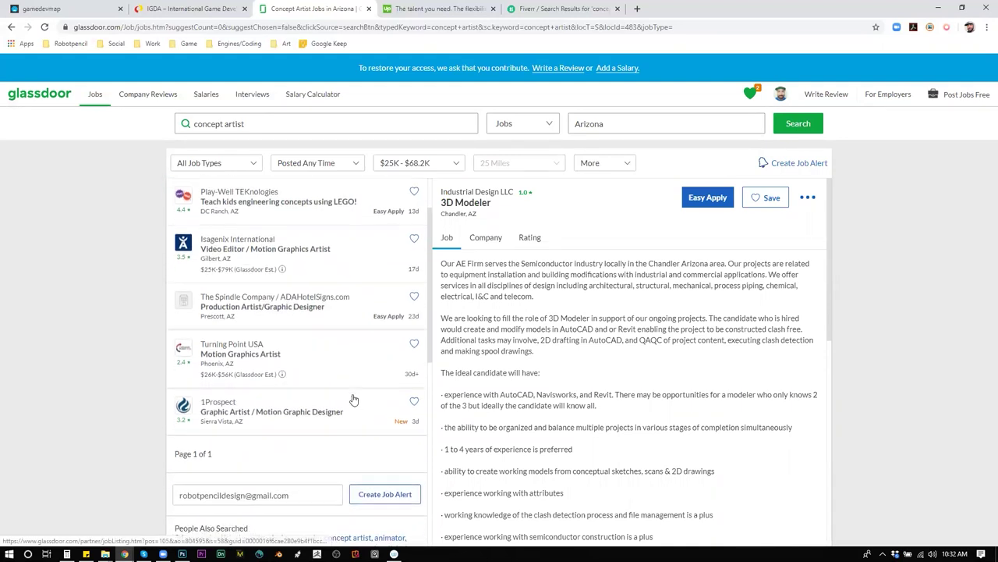
Change the job search location to Colorado and look through the listed concept artist jobs.
{"action": "left_click", "coordinate": [609, 131]}
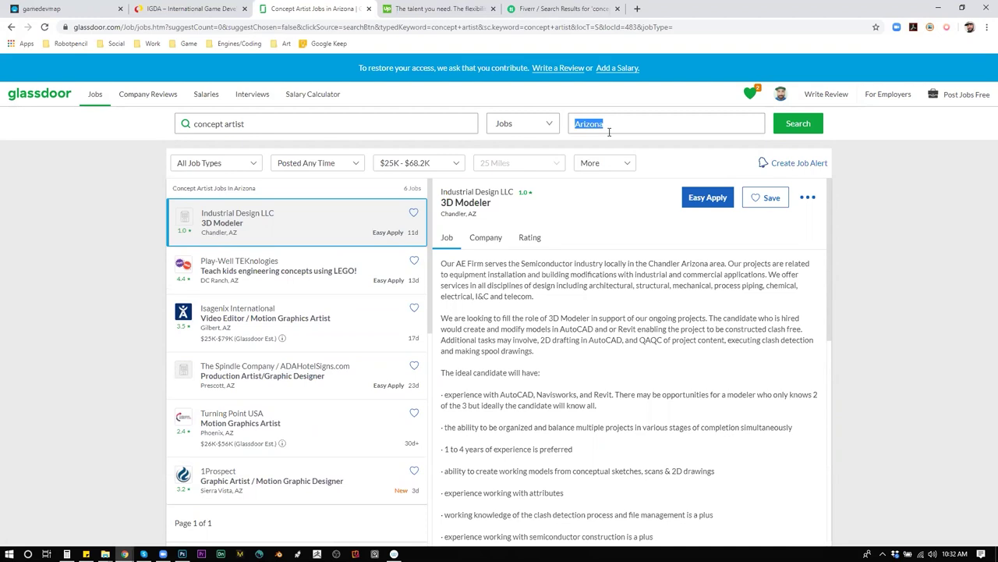
{"action": "type", "text": "coloro"}
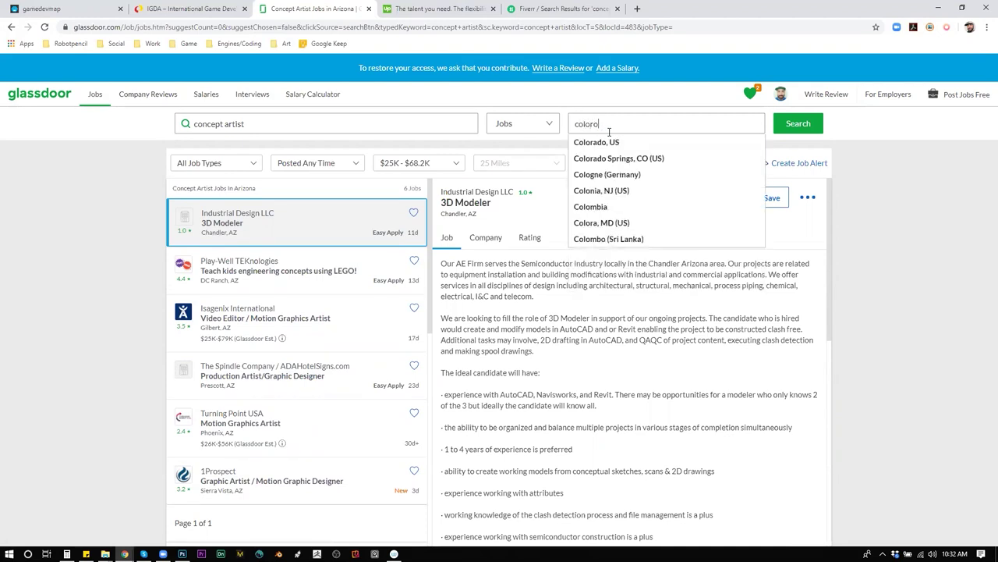
{"action": "key", "text": "BackSpace"}
{"action": "type", "text": "ado"}
{"action": "left_click", "coordinate": [610, 140]}
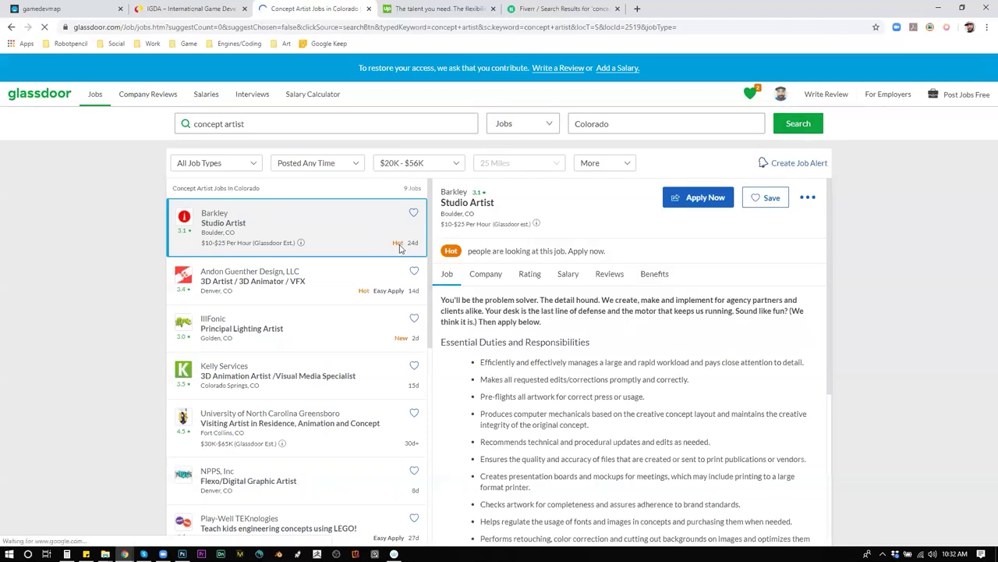
{"action": "scroll", "coordinate": [328, 282], "scroll_direction": "down", "scroll_amount": 1}
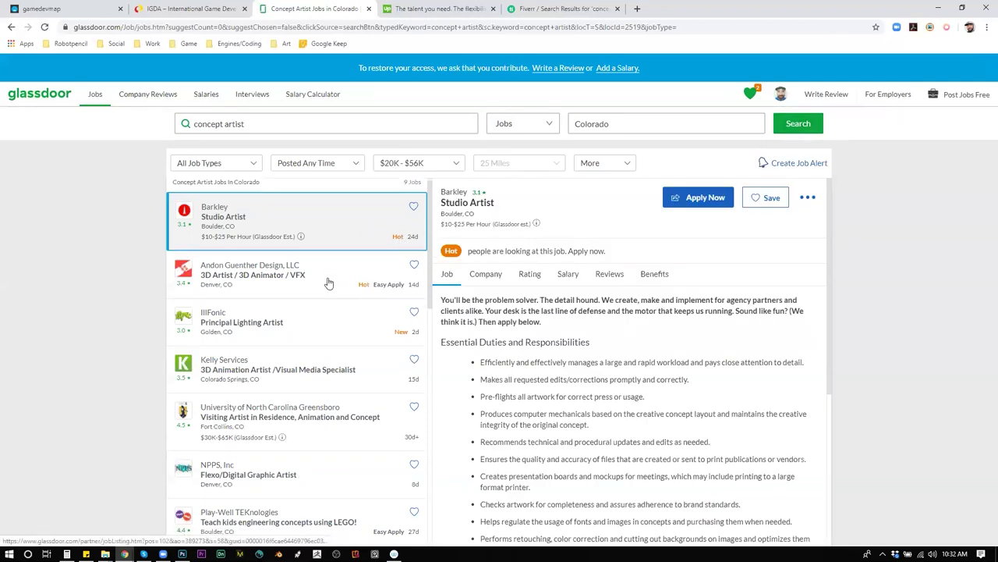
{"action": "scroll", "coordinate": [328, 283], "scroll_direction": "down", "scroll_amount": 4}
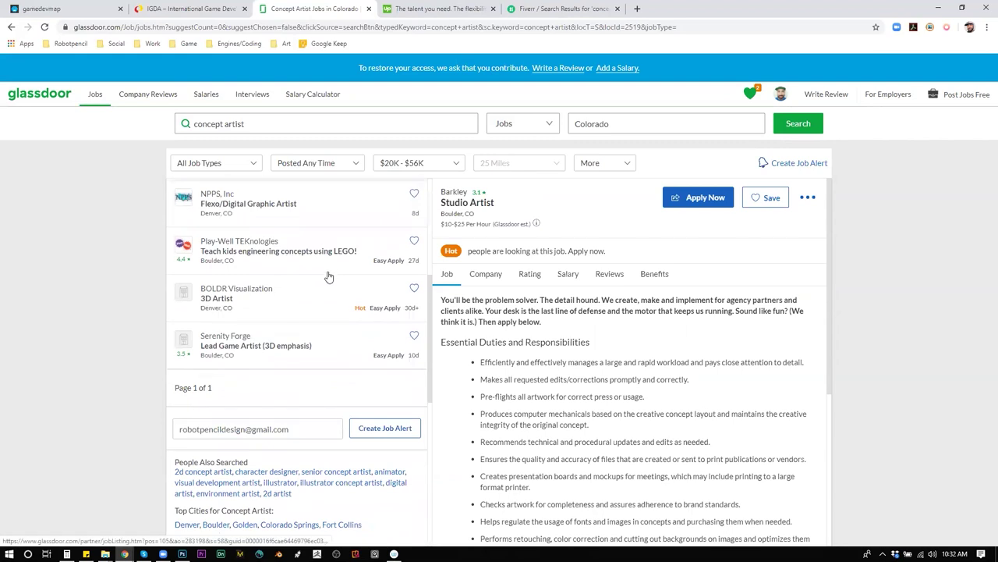
{"action": "scroll", "coordinate": [329, 276], "scroll_direction": "up", "scroll_amount": 2}
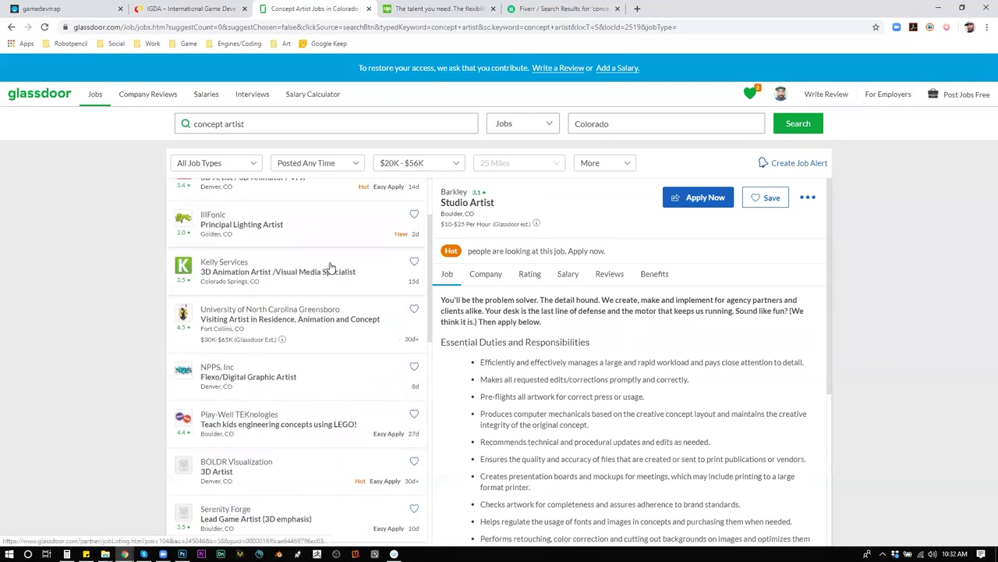
{"action": "scroll", "coordinate": [331, 267], "scroll_direction": "down", "scroll_amount": 1}
{"action": "scroll", "coordinate": [329, 258], "scroll_direction": "up", "scroll_amount": 2}
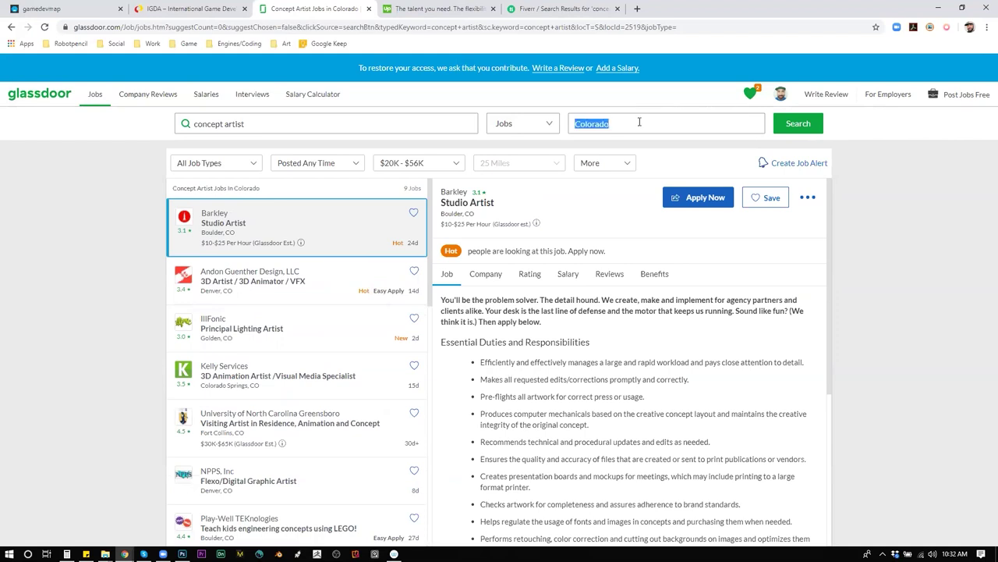
Change the job search location to California and check which job types the concept artist results offer.
{"action": "type", "text": "for"}
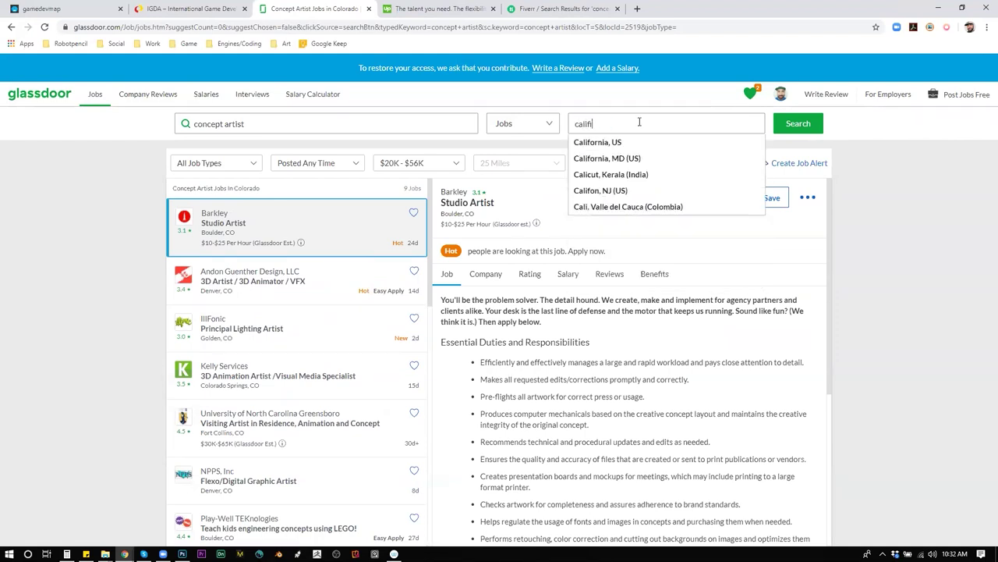
{"action": "type", "text": "nia"}
{"action": "key", "text": "Return"}
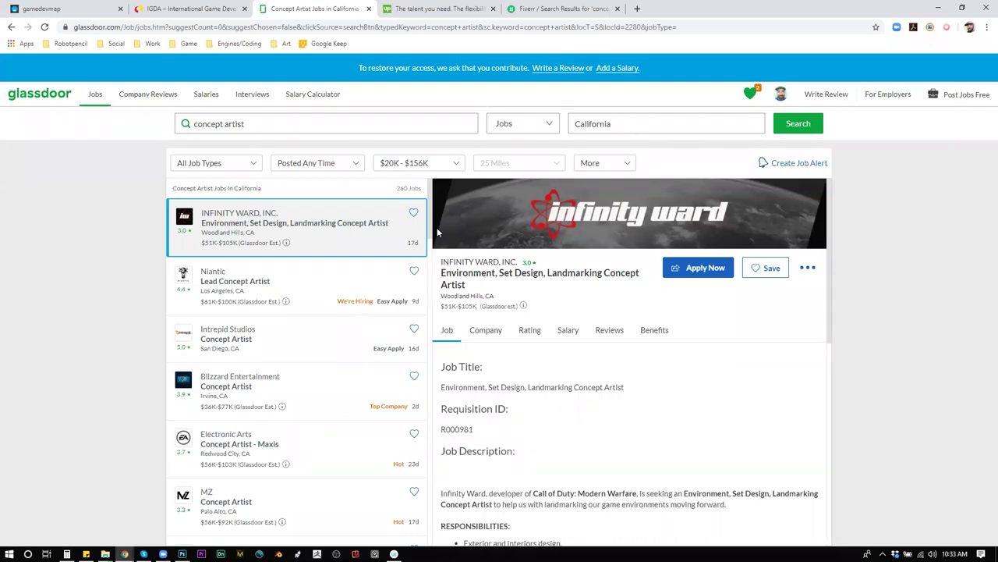
{"action": "left_click", "coordinate": [224, 164]}
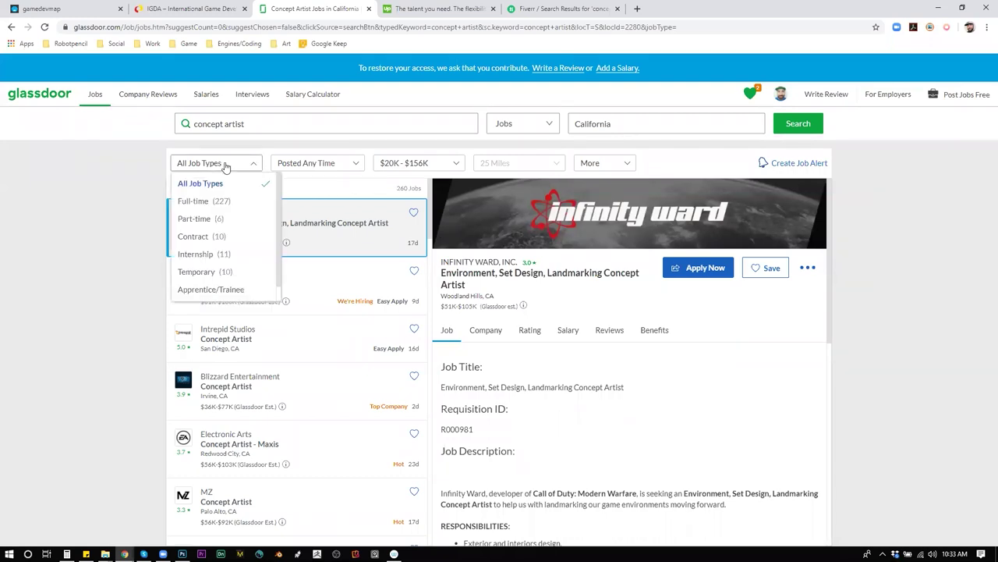
{"action": "left_click", "coordinate": [235, 168]}
{"action": "left_click", "coordinate": [237, 169]}
{"action": "left_click", "coordinate": [250, 168]}
Look through the first page of California concept artist jobs and go on to page 5 of the results.
{"action": "scroll", "coordinate": [355, 312], "scroll_direction": "down", "scroll_amount": 3}
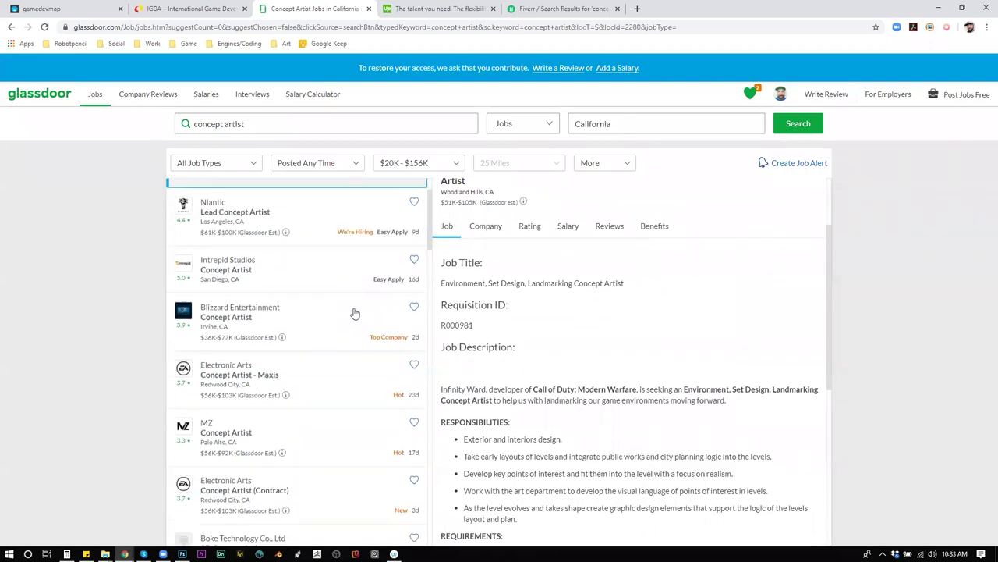
{"action": "scroll", "coordinate": [355, 312], "scroll_direction": "down", "scroll_amount": 3}
{"action": "scroll", "coordinate": [360, 312], "scroll_direction": "down", "scroll_amount": 3}
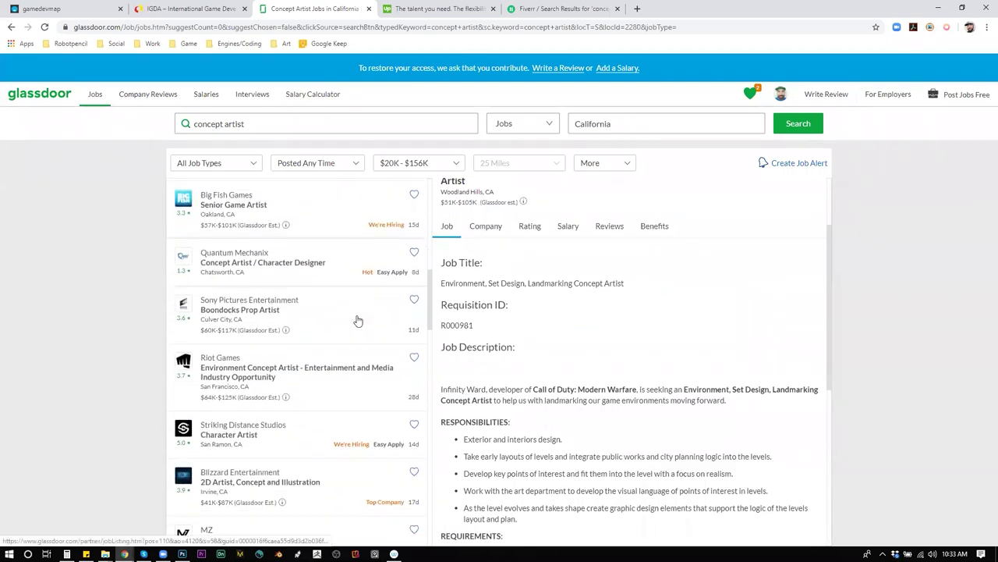
{"action": "scroll", "coordinate": [358, 320], "scroll_direction": "down", "scroll_amount": 3}
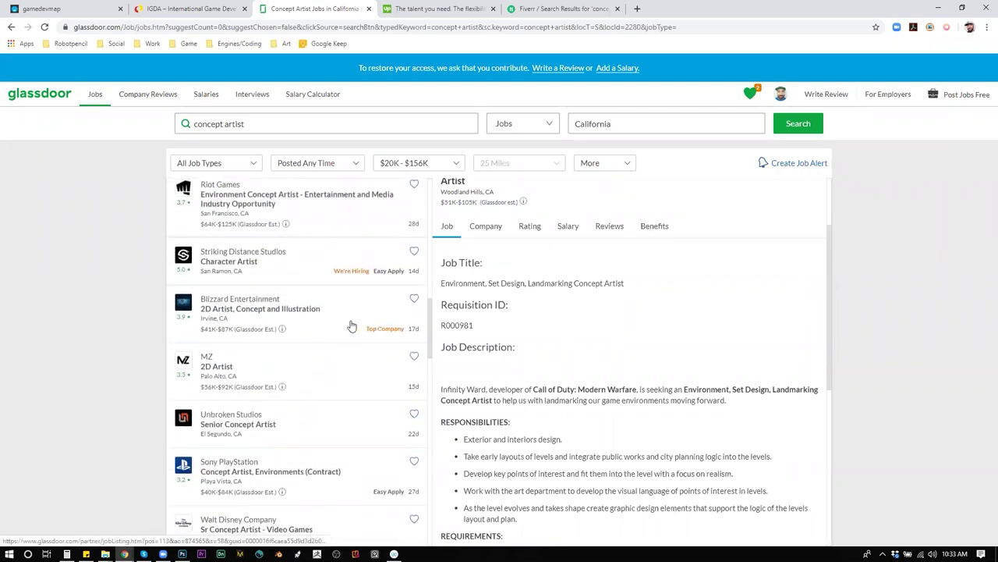
{"action": "scroll", "coordinate": [351, 326], "scroll_direction": "down", "scroll_amount": 2}
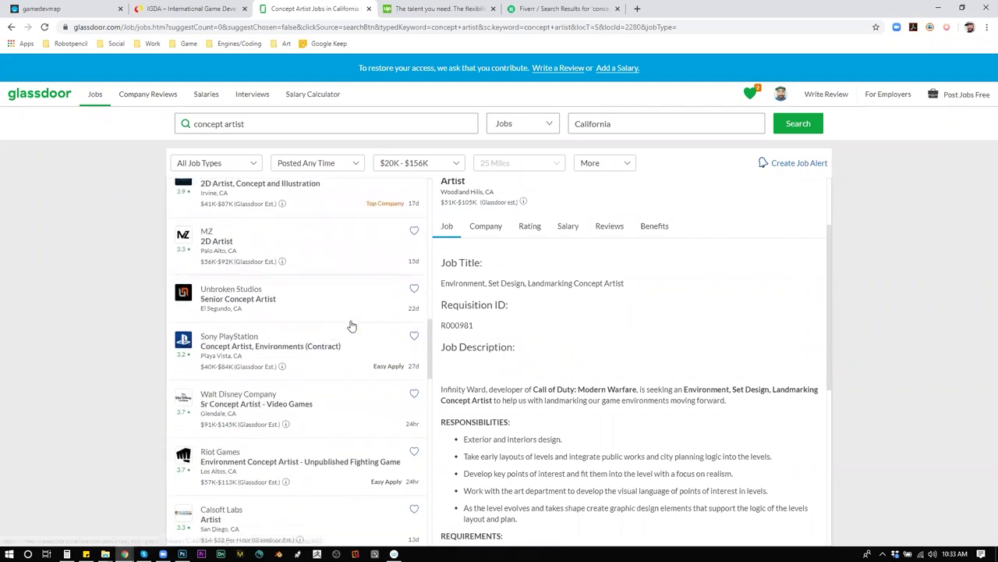
{"action": "scroll", "coordinate": [351, 319], "scroll_direction": "down", "scroll_amount": 6}
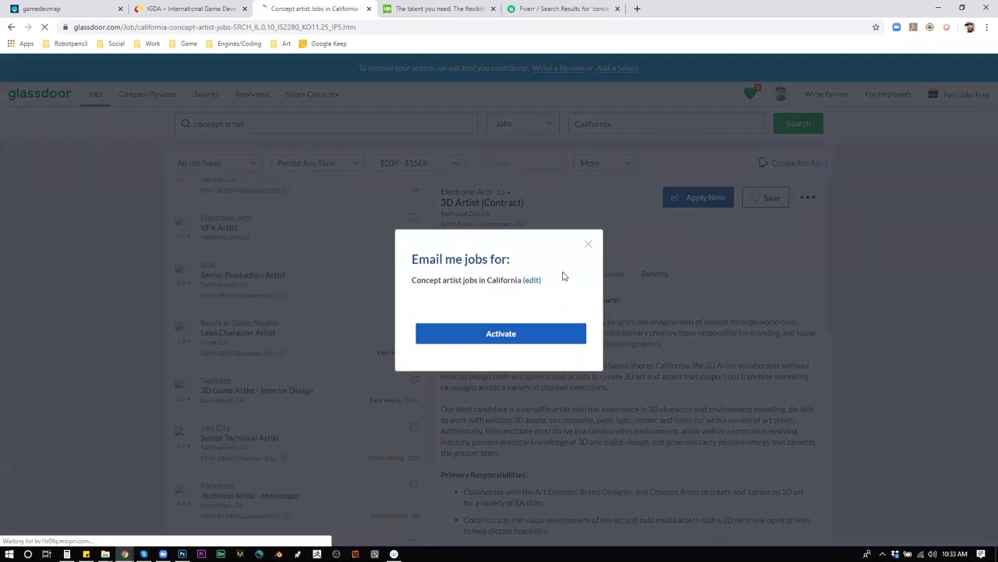
Dismiss the job alert offer, look through page 5 of the results and open page 7.
{"action": "left_click", "coordinate": [589, 246]}
{"action": "scroll", "coordinate": [371, 429], "scroll_direction": "down", "scroll_amount": 10}
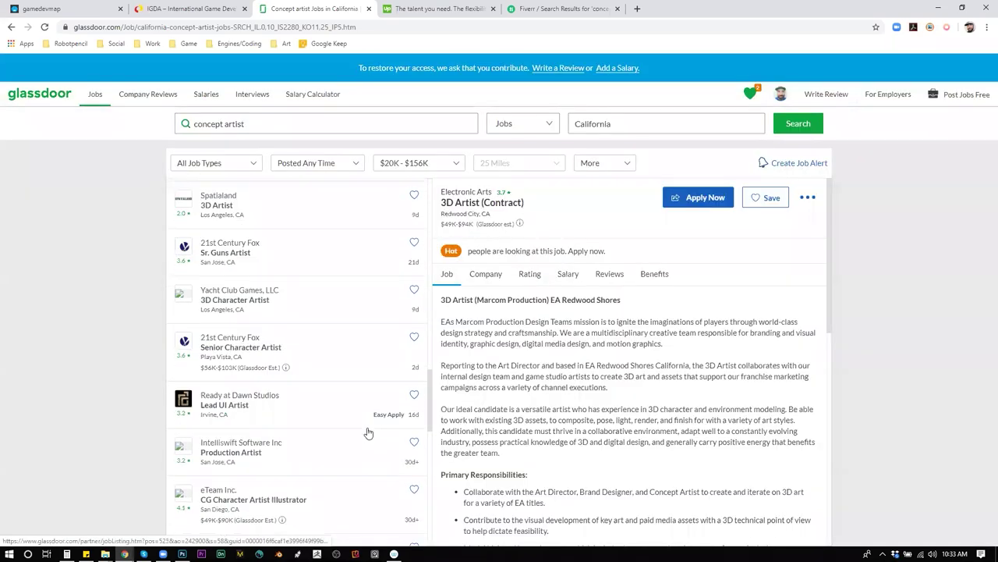
{"action": "scroll", "coordinate": [374, 433], "scroll_direction": "down", "scroll_amount": 4}
{"action": "scroll", "coordinate": [374, 390], "scroll_direction": "up", "scroll_amount": 2}
{"action": "left_click", "coordinate": [388, 234]}
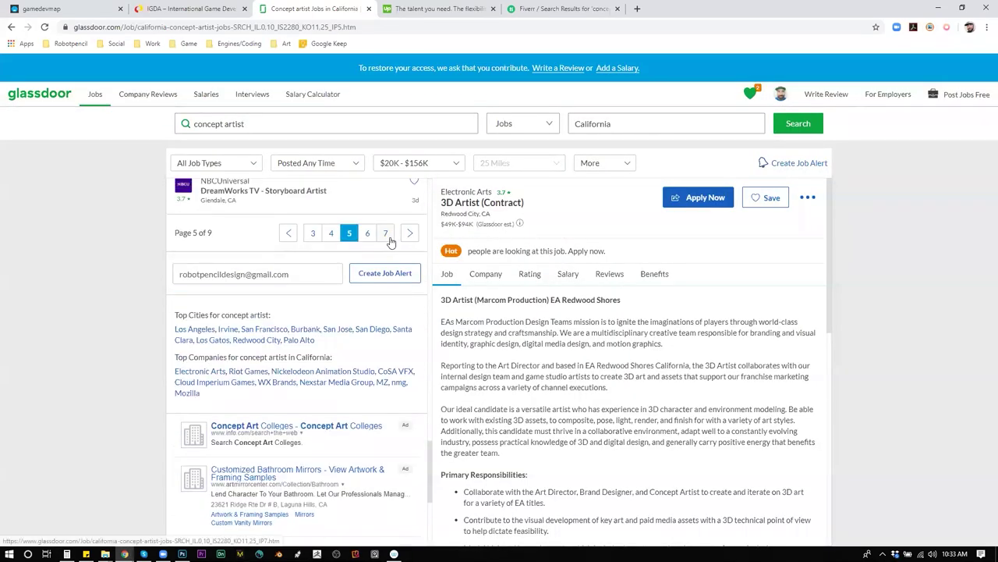
Look through the California jobs on page 7, recheck the job type filter and return to the start of the list.
{"action": "scroll", "coordinate": [377, 330], "scroll_direction": "down", "scroll_amount": 8}
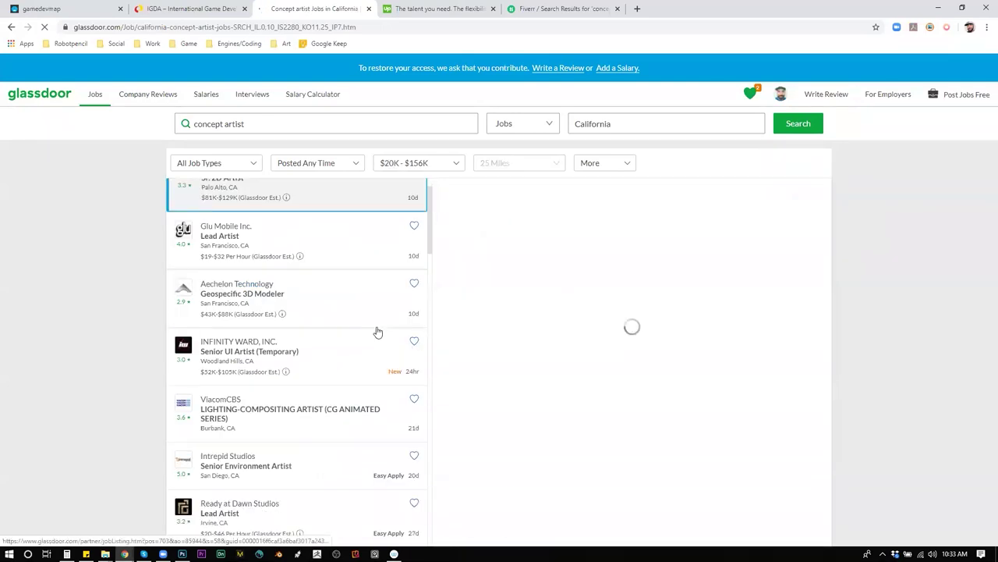
{"action": "scroll", "coordinate": [390, 343], "scroll_direction": "down", "scroll_amount": 10}
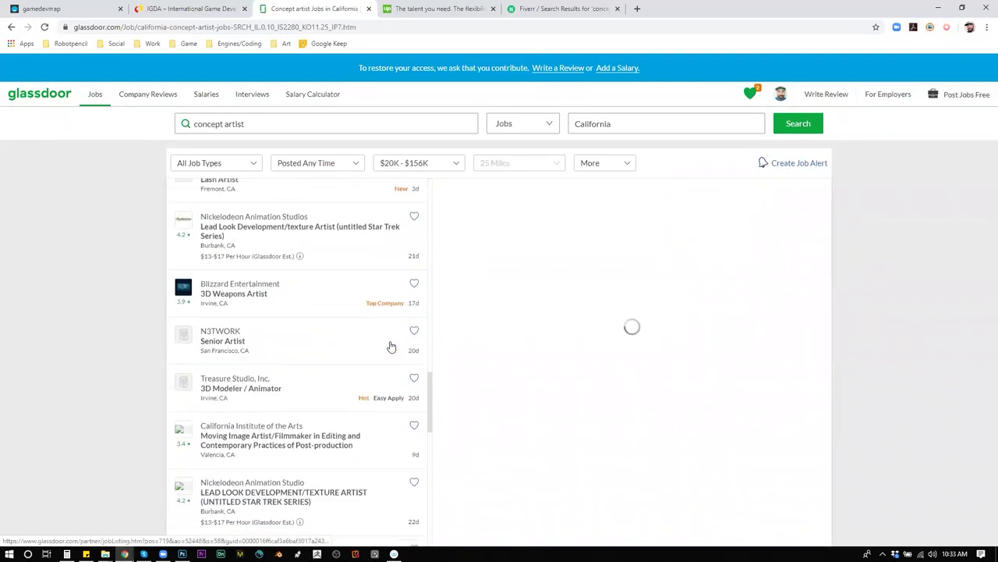
{"action": "scroll", "coordinate": [391, 360], "scroll_direction": "down", "scroll_amount": 1}
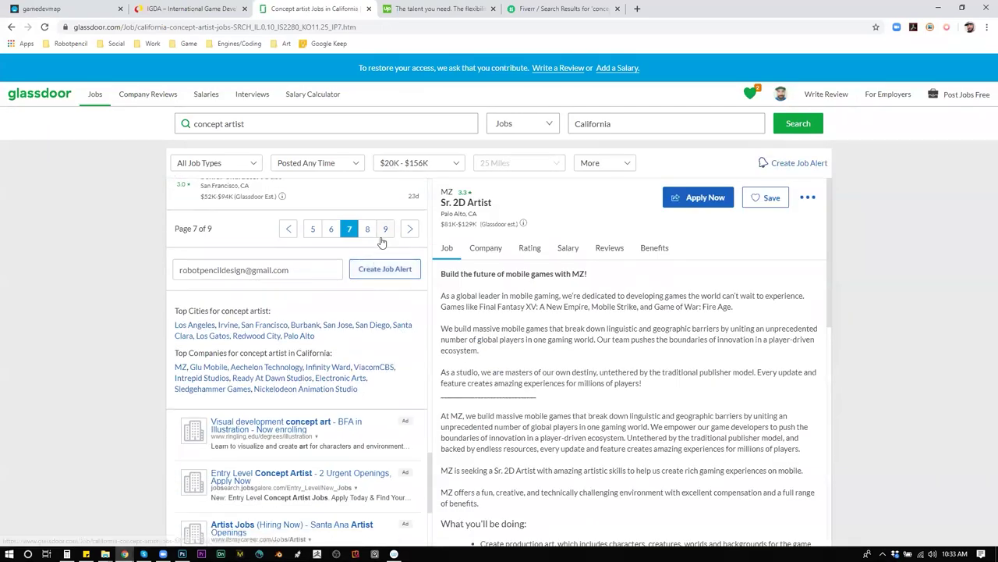
{"action": "scroll", "coordinate": [394, 328], "scroll_direction": "up", "scroll_amount": 4}
{"action": "scroll", "coordinate": [396, 303], "scroll_direction": "up", "scroll_amount": 1}
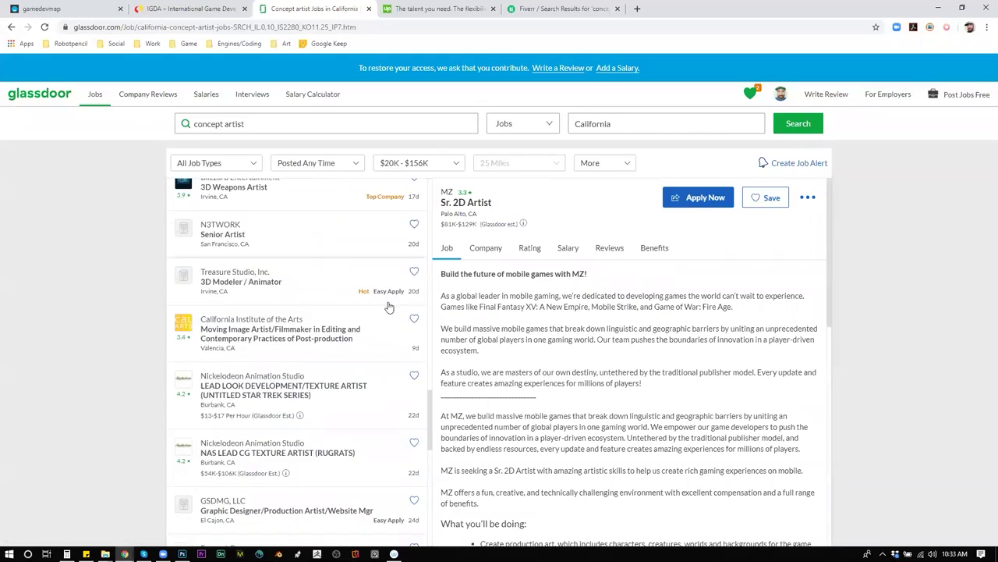
{"action": "scroll", "coordinate": [389, 307], "scroll_direction": "up", "scroll_amount": 2}
{"action": "left_click", "coordinate": [223, 164]}
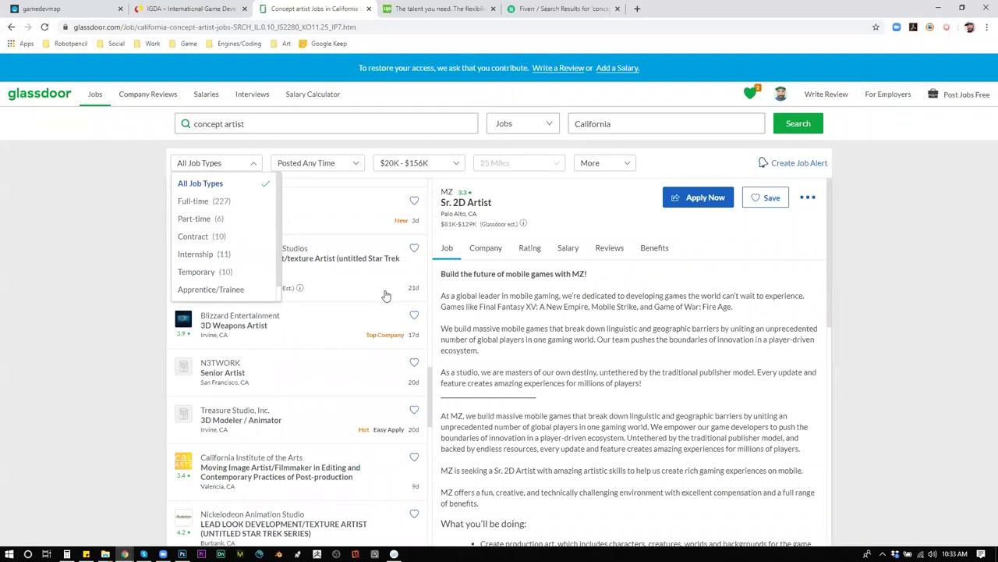
{"action": "left_click", "coordinate": [236, 166]}
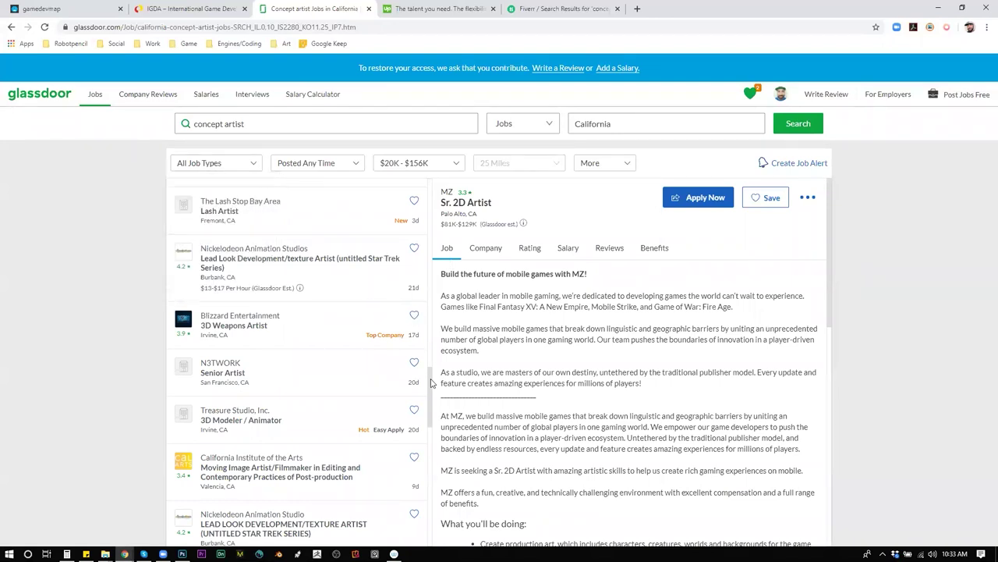
{"action": "left_click_drag", "start_coordinate": [430, 382], "coordinate": [424, 180]}
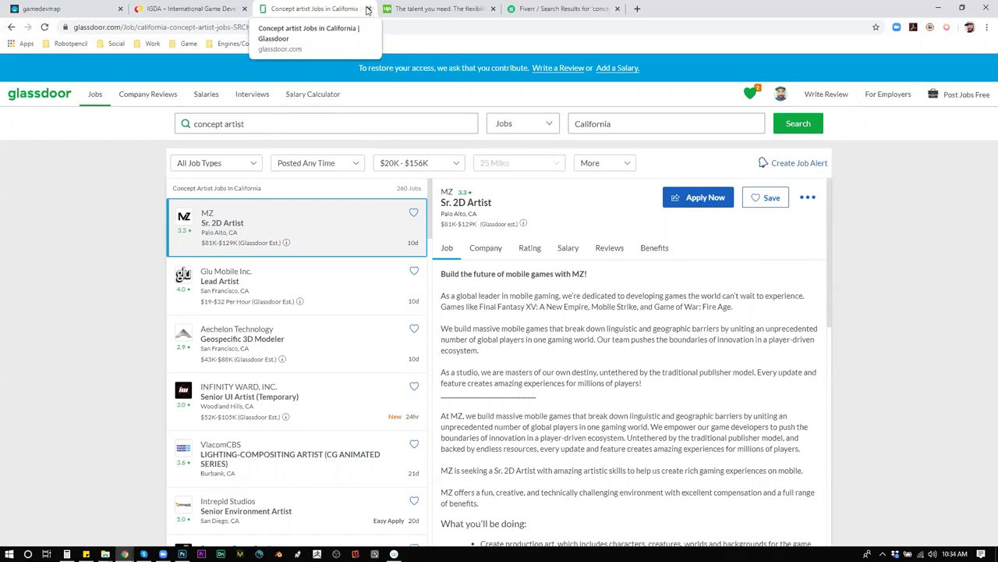
Revisit the open gamedevmap and IGDA websites and the Fiverr concept art search results.
{"action": "left_click", "coordinate": [46, 9]}
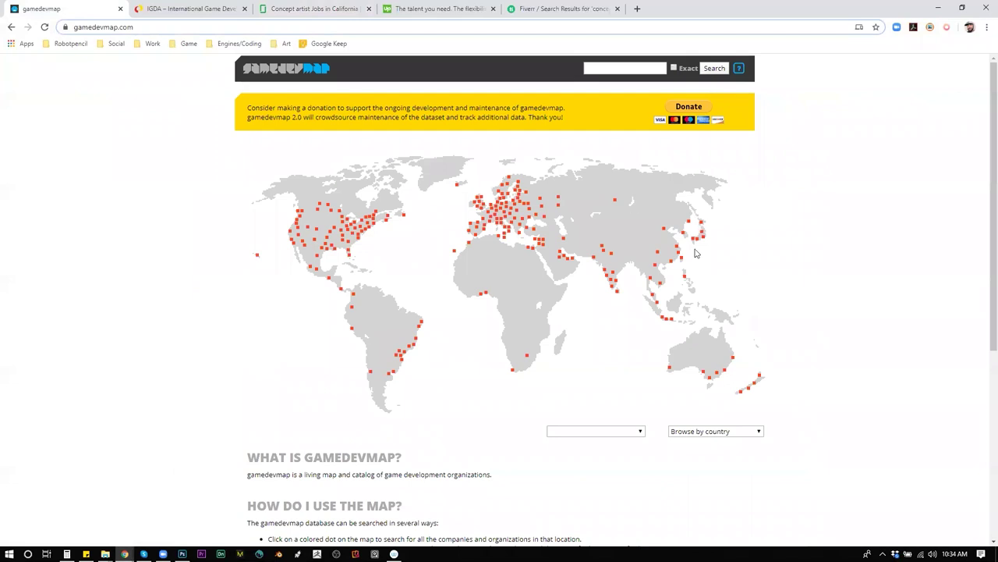
{"action": "left_click", "coordinate": [163, 11]}
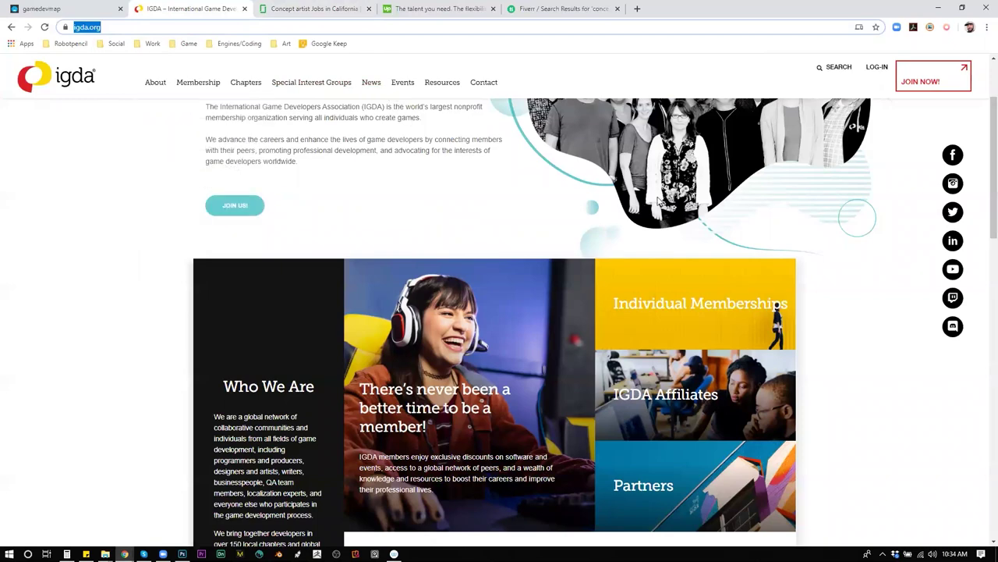
{"action": "mouse_move", "coordinate": [741, 390]}
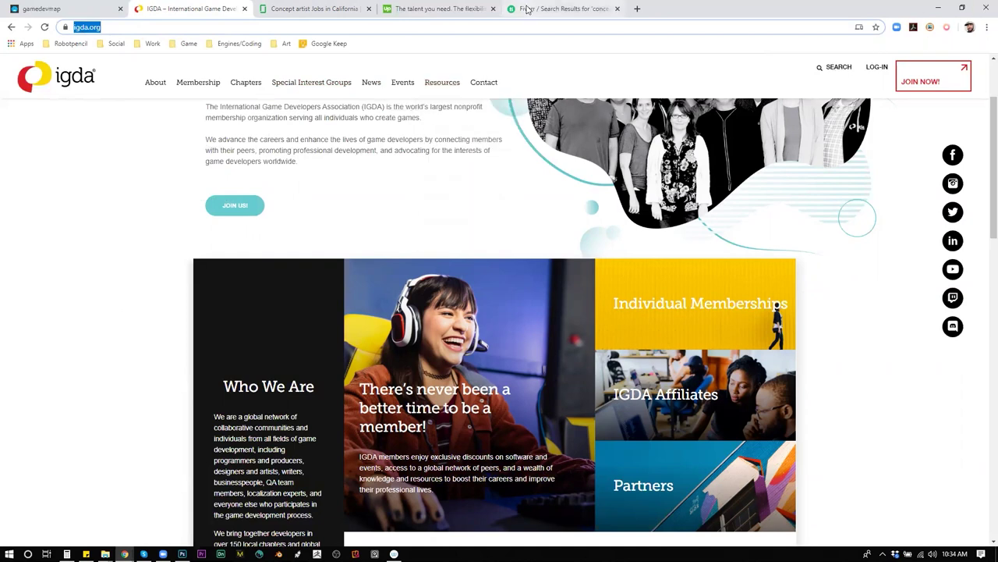
{"action": "left_click", "coordinate": [614, 9]}
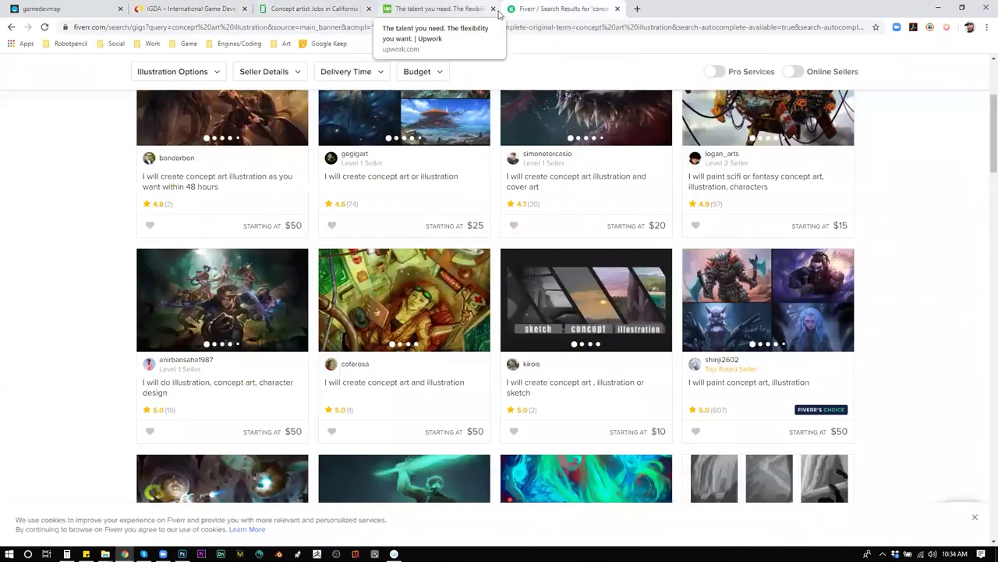
Close all the open website tabs, switch to Photoshop and close the Calculator window.
{"action": "left_click", "coordinate": [369, 9]}
{"action": "left_click", "coordinate": [369, 9]}
{"action": "left_click", "coordinate": [244, 9]}
{"action": "left_click", "coordinate": [114, 9]}
{"action": "left_click", "coordinate": [117, 8]}
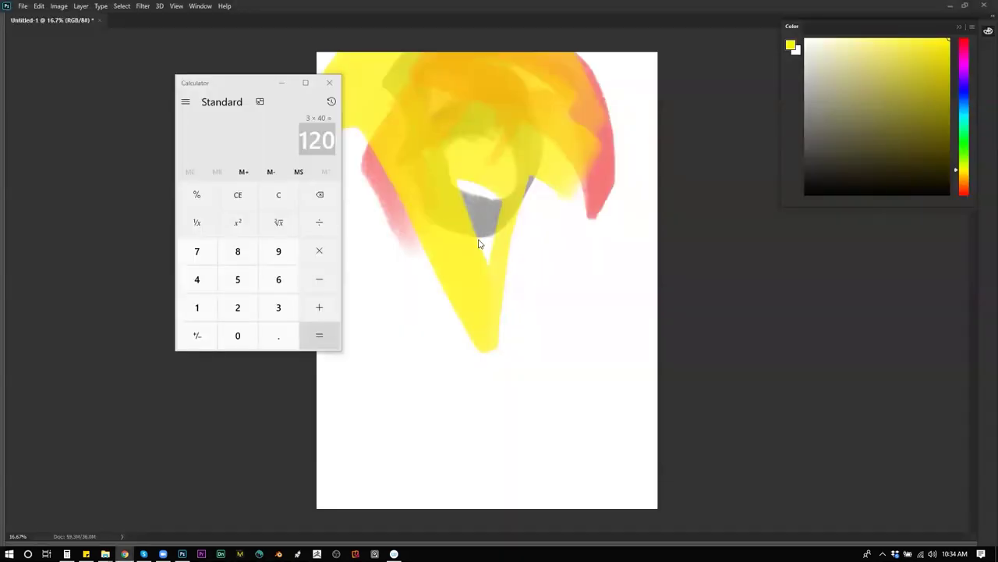
{"action": "left_click", "coordinate": [736, 251]}
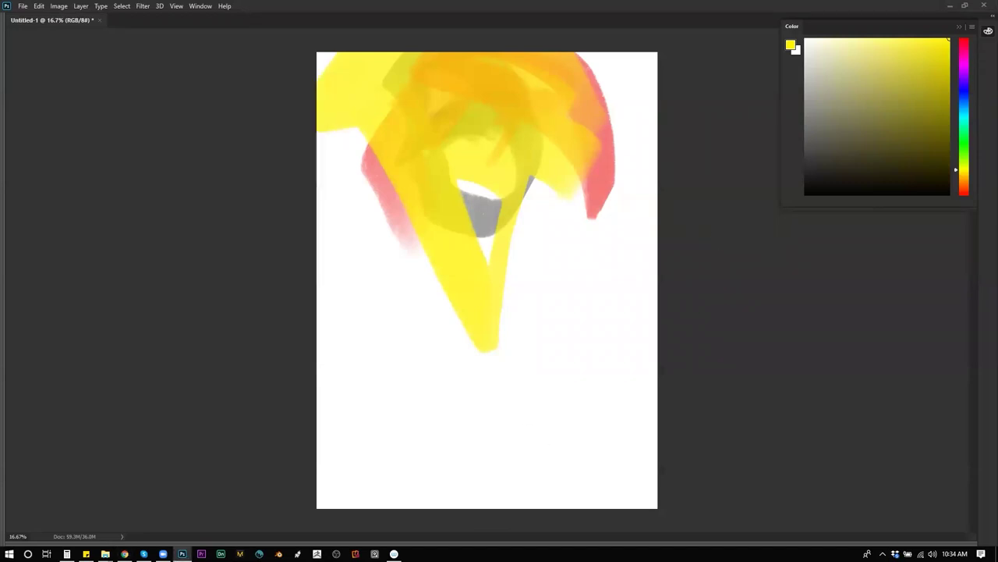
{"action": "left_click", "coordinate": [67, 554]}
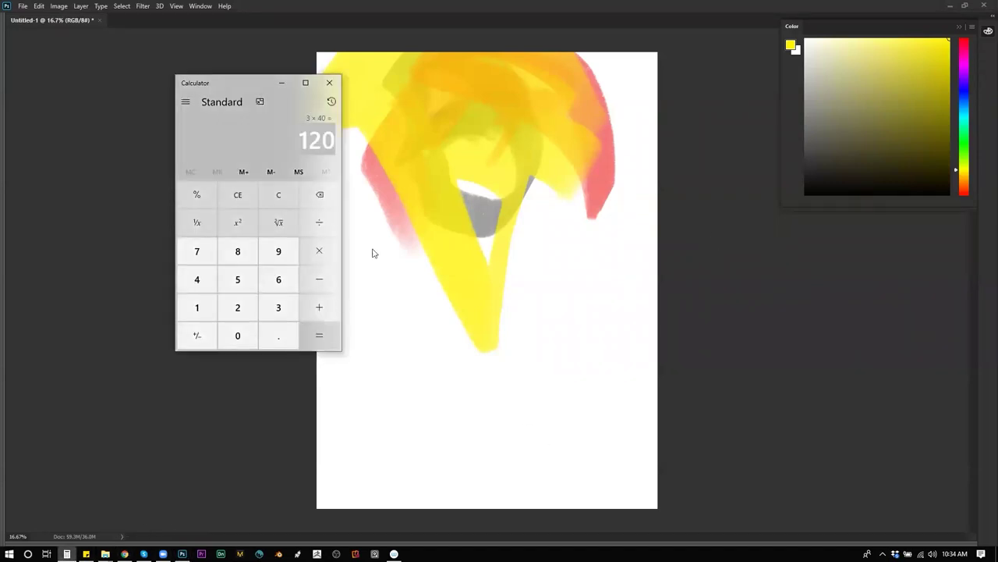
{"action": "left_click", "coordinate": [330, 81]}
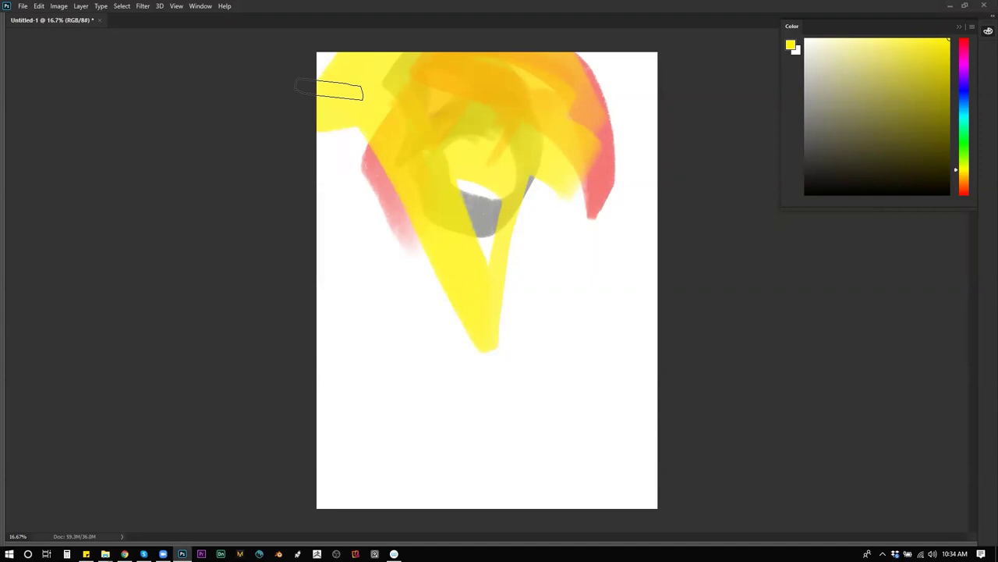
Reset the colours to default black and paint broad dark strokes over the yellow shape and the lower canvas.
{"action": "key", "text": "d"}
{"action": "mouse_move", "coordinate": [501, 200]}
{"action": "left_mouse_down"}
{"action": "mouse_move", "coordinate": [441, 209]}
{"action": "mouse_move", "coordinate": [463, 192]}
{"action": "mouse_move", "coordinate": [429, 118]}
{"action": "mouse_move", "coordinate": [486, 230]}
{"action": "mouse_move", "coordinate": [481, 255]}
{"action": "left_mouse_up"}
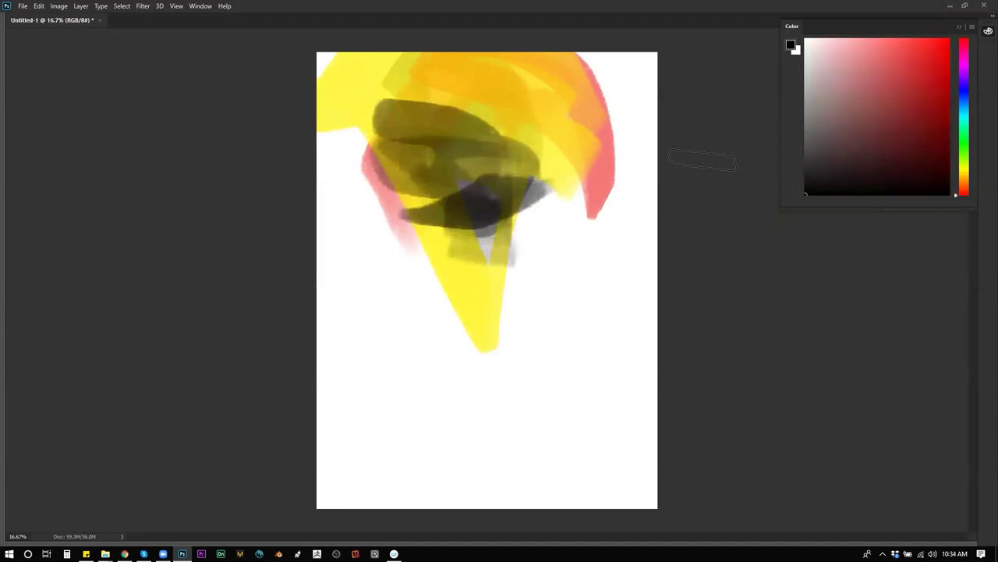
{"action": "left_click", "coordinate": [965, 153]}
{"action": "mouse_move", "coordinate": [605, 238]}
{"action": "left_mouse_down"}
{"action": "mouse_move", "coordinate": [539, 181]}
{"action": "mouse_move", "coordinate": [473, 185]}
{"action": "mouse_move", "coordinate": [497, 175]}
{"action": "mouse_move", "coordinate": [472, 312]}
{"action": "mouse_move", "coordinate": [496, 275]}
{"action": "mouse_move", "coordinate": [500, 169]}
{"action": "mouse_move", "coordinate": [454, 131]}
{"action": "mouse_move", "coordinate": [366, 284]}
{"action": "mouse_move", "coordinate": [356, 69]}
{"action": "mouse_move", "coordinate": [347, 61]}
{"action": "mouse_move", "coordinate": [343, 253]}
{"action": "mouse_move", "coordinate": [374, 351]}
{"action": "left_mouse_up"}
{"action": "mouse_move", "coordinate": [577, 193]}
{"action": "left_mouse_down"}
{"action": "mouse_move", "coordinate": [473, 419]}
{"action": "mouse_move", "coordinate": [535, 387]}
{"action": "mouse_move", "coordinate": [643, 365]}
{"action": "mouse_move", "coordinate": [345, 288]}
{"action": "mouse_move", "coordinate": [357, 518]}
{"action": "mouse_move", "coordinate": [429, 318]}
{"action": "mouse_move", "coordinate": [451, 408]}
{"action": "mouse_move", "coordinate": [564, 336]}
{"action": "left_mouse_up"}
Choose a textured brush from the STANDARD set and paint dark strokes at the canvas's left edge and centre.
{"action": "right_click", "coordinate": [576, 365]}
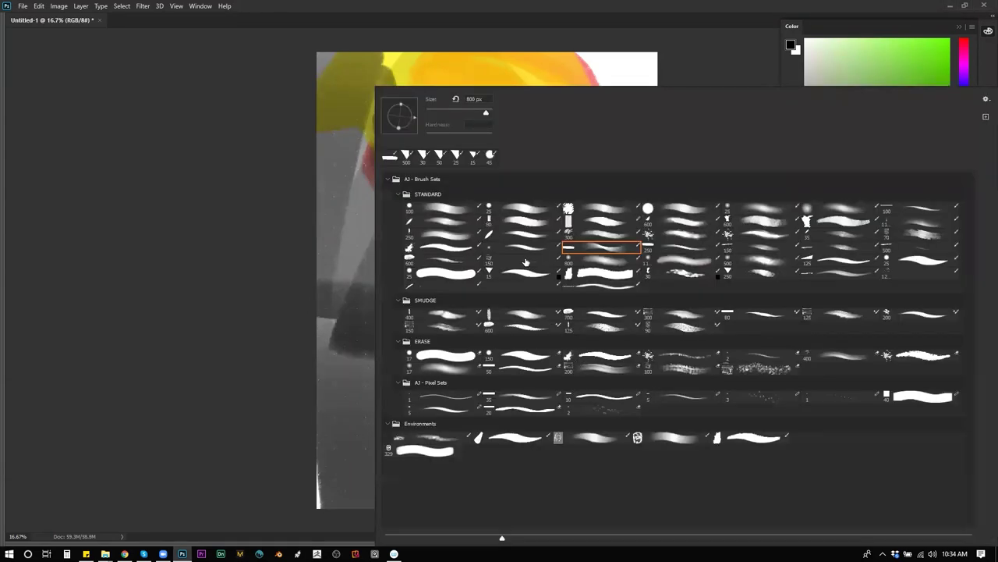
{"action": "left_click", "coordinate": [614, 230]}
{"action": "left_click", "coordinate": [344, 319]}
{"action": "left_click_drag", "start_coordinate": [384, 355], "coordinate": [319, 374]}
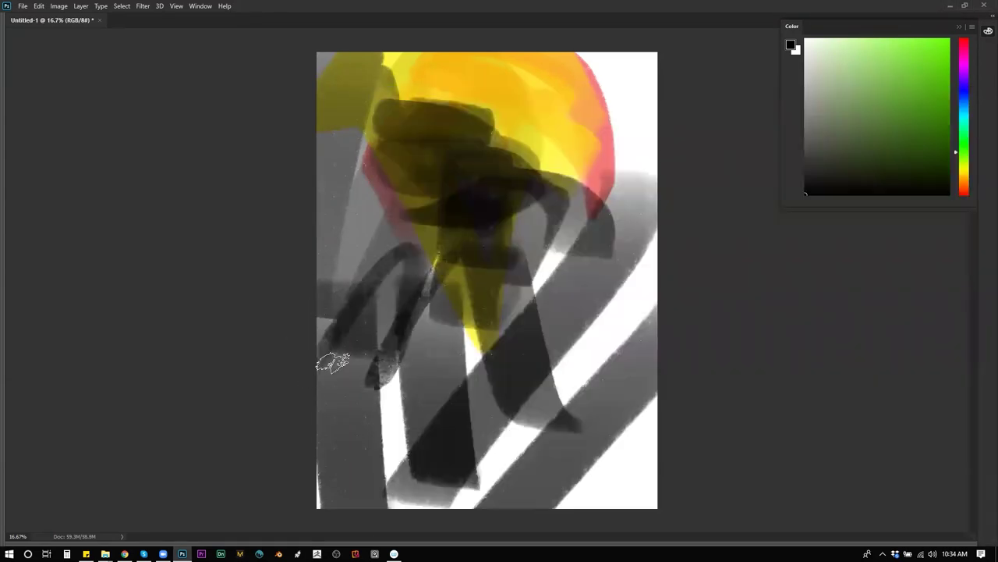
{"action": "left_click_drag", "start_coordinate": [532, 134], "coordinate": [484, 257]}
Sample yellow from the painting and brush textured yellow strokes over the dark centre and upper-left area.
{"action": "left_click", "coordinate": [568, 148], "text": "alt"}
{"action": "left_click_drag", "start_coordinate": [569, 156], "coordinate": [511, 242]}
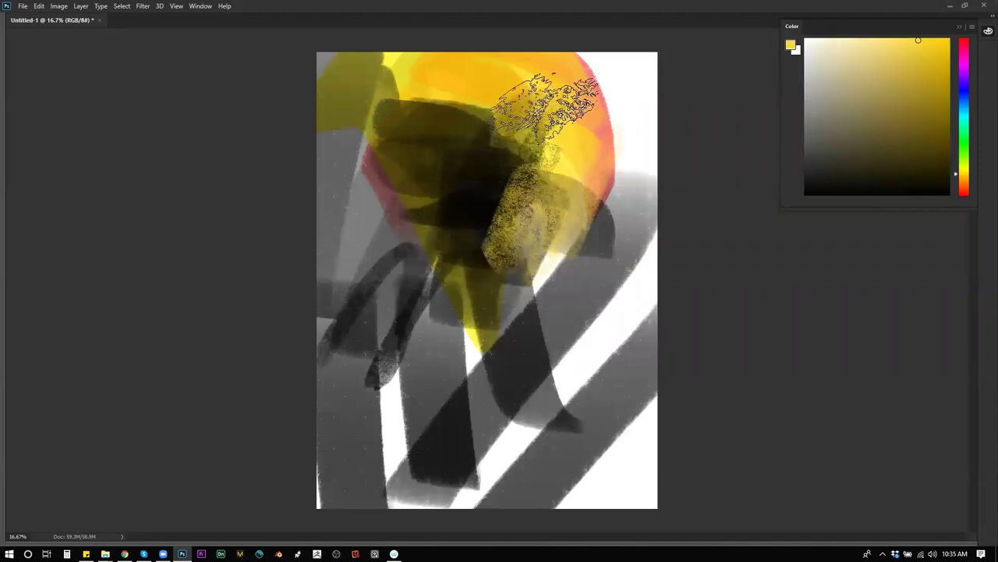
{"action": "left_click_drag", "start_coordinate": [546, 113], "coordinate": [394, 105]}
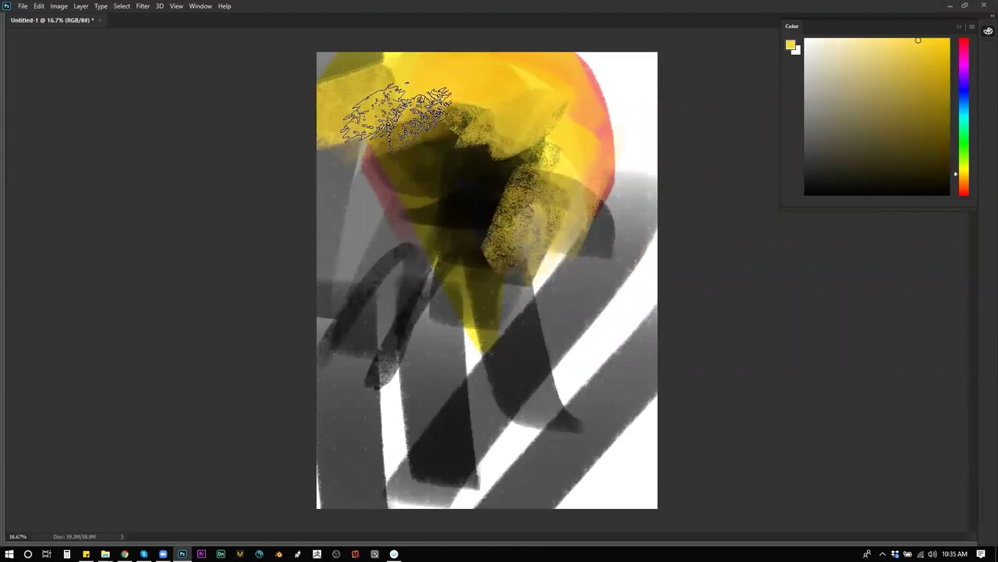
Choose another STANDARD textured brush and paint a yellow patch and a sampled black patch across the shape's upper part.
{"action": "right_click", "coordinate": [439, 207]}
{"action": "left_click", "coordinate": [761, 221]}
{"action": "left_click", "coordinate": [356, 280]}
{"action": "mouse_move", "coordinate": [464, 129]}
{"action": "left_mouse_down"}
{"action": "mouse_move", "coordinate": [364, 181]}
{"action": "mouse_move", "coordinate": [440, 117]}
{"action": "left_mouse_up"}
{"action": "left_click", "coordinate": [480, 173], "text": "alt"}
{"action": "mouse_move", "coordinate": [472, 156]}
{"action": "left_mouse_down"}
{"action": "mouse_move", "coordinate": [391, 202]}
{"action": "mouse_move", "coordinate": [450, 185]}
{"action": "left_mouse_up"}
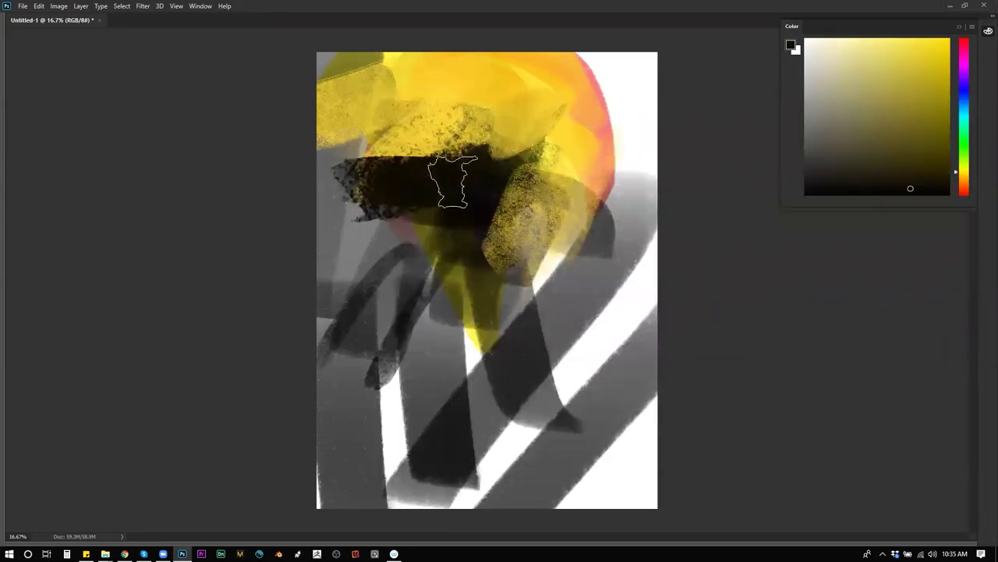
Paint over the upper and middle dark areas with sampled colour, and flip the canvas horizontally.
{"action": "left_click_drag", "start_coordinate": [437, 101], "coordinate": [491, 126]}
{"action": "left_click", "coordinate": [435, 87], "text": "alt"}
{"action": "left_click_drag", "start_coordinate": [537, 90], "coordinate": [568, 203]}
{"action": "mouse_move", "coordinate": [486, 194]}
{"action": "left_mouse_down"}
{"action": "mouse_move", "coordinate": [565, 217]}
{"action": "mouse_move", "coordinate": [549, 282]}
{"action": "left_mouse_up"}
{"action": "key", "text": "ctrl+shift+h"}
Build up the middle and flipped left side of the shape with textured strokes in colours sampled from the painting.
{"action": "mouse_move", "coordinate": [404, 289]}
{"action": "left_mouse_down"}
{"action": "mouse_move", "coordinate": [446, 214]}
{"action": "mouse_move", "coordinate": [471, 238]}
{"action": "mouse_move", "coordinate": [405, 323]}
{"action": "left_mouse_up"}
{"action": "left_click", "coordinate": [535, 189], "text": "alt"}
{"action": "left_click", "coordinate": [406, 254], "text": "alt"}
{"action": "mouse_move", "coordinate": [414, 266]}
{"action": "left_mouse_down"}
{"action": "mouse_move", "coordinate": [451, 260]}
{"action": "mouse_move", "coordinate": [488, 226]}
{"action": "mouse_move", "coordinate": [377, 221]}
{"action": "mouse_move", "coordinate": [409, 156]}
{"action": "mouse_move", "coordinate": [384, 137]}
{"action": "mouse_move", "coordinate": [397, 160]}
{"action": "left_mouse_up"}
{"action": "left_click", "coordinate": [460, 80], "text": "alt"}
{"action": "mouse_move", "coordinate": [407, 90]}
{"action": "left_mouse_down"}
{"action": "mouse_move", "coordinate": [402, 243]}
{"action": "mouse_move", "coordinate": [441, 300]}
{"action": "mouse_move", "coordinate": [522, 221]}
{"action": "mouse_move", "coordinate": [491, 320]}
{"action": "left_mouse_up"}
Enlarge the brush and sweep broad textured golden-yellow strokes over the lower half of the canvas.
{"action": "key", "text": "bracketright"}
{"action": "key", "text": "bracketright"}
{"action": "key", "text": "bracketright"}
{"action": "key", "text": "bracketright"}
{"action": "key", "text": "bracketright"}
{"action": "key", "text": "bracketright"}
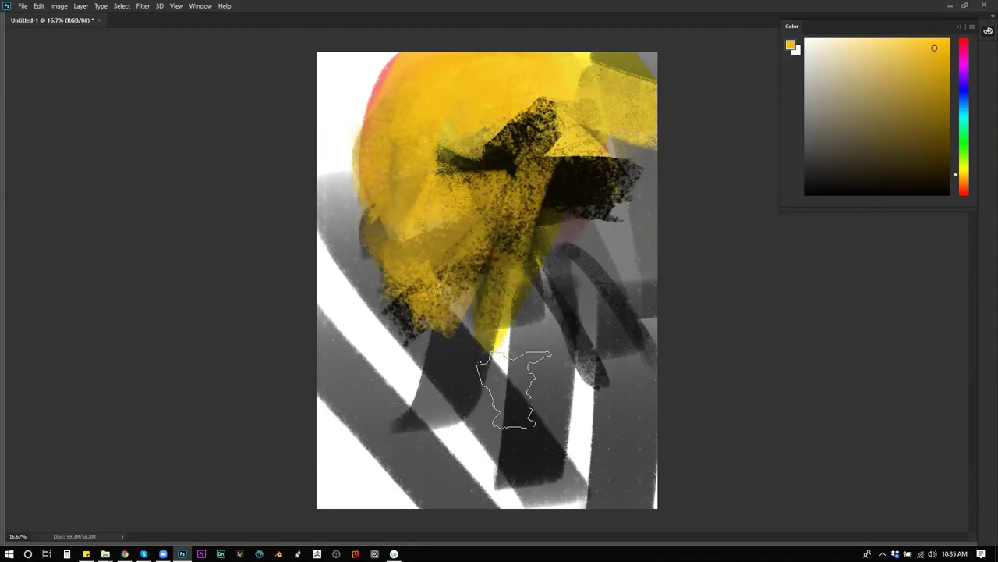
{"action": "mouse_move", "coordinate": [604, 335]}
{"action": "left_mouse_down"}
{"action": "mouse_move", "coordinate": [406, 468]}
{"action": "mouse_move", "coordinate": [374, 476]}
{"action": "left_mouse_up"}
{"action": "mouse_move", "coordinate": [340, 369]}
{"action": "left_mouse_down"}
{"action": "mouse_move", "coordinate": [367, 341]}
{"action": "mouse_move", "coordinate": [527, 297]}
{"action": "mouse_move", "coordinate": [567, 273]}
{"action": "mouse_move", "coordinate": [624, 215]}
{"action": "left_mouse_up"}
{"action": "left_click_drag", "start_coordinate": [609, 489], "coordinate": [669, 223]}
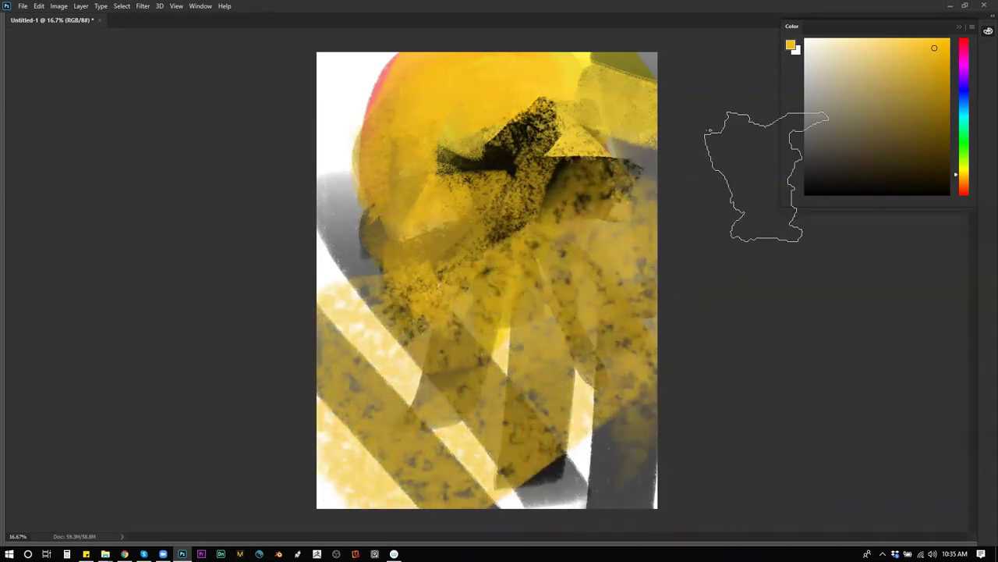
Set the paint colour to a dark orange-brown and glaze the upper right and lower areas with it.
{"action": "left_click_drag", "start_coordinate": [965, 174], "coordinate": [965, 186]}
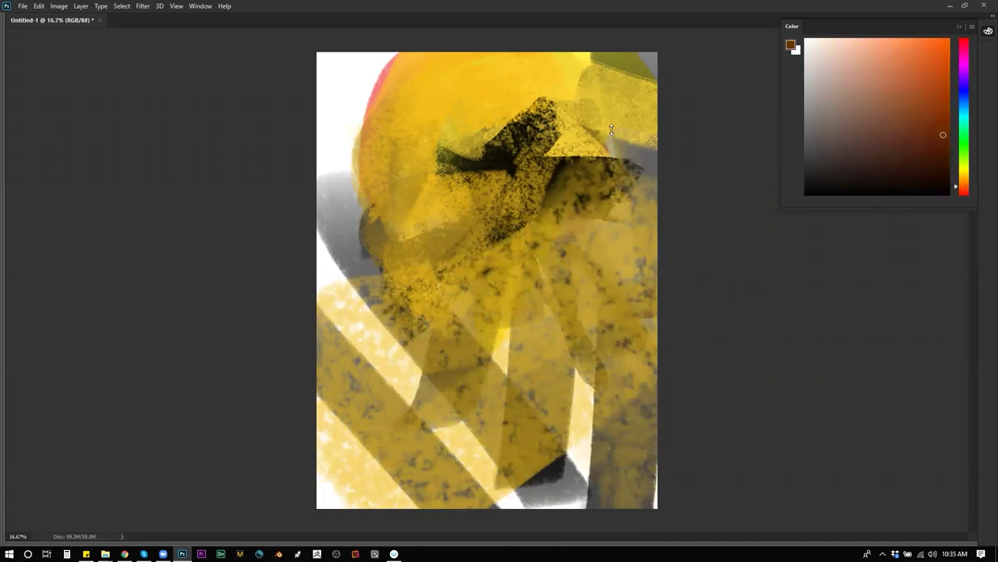
{"action": "left_click_drag", "start_coordinate": [628, 117], "coordinate": [536, 172]}
{"action": "mouse_move", "coordinate": [510, 244]}
{"action": "left_mouse_down"}
{"action": "mouse_move", "coordinate": [367, 421]}
{"action": "mouse_move", "coordinate": [374, 359]}
{"action": "mouse_move", "coordinate": [546, 327]}
{"action": "mouse_move", "coordinate": [485, 243]}
{"action": "mouse_move", "coordinate": [371, 343]}
{"action": "mouse_move", "coordinate": [421, 273]}
{"action": "mouse_move", "coordinate": [343, 304]}
{"action": "mouse_move", "coordinate": [460, 234]}
{"action": "left_mouse_up"}
Sample the dark colour beside the shape's centre, try strokes over its upper part and undo them.
{"action": "left_click", "coordinate": [501, 160], "text": "alt"}
{"action": "mouse_move", "coordinate": [468, 94]}
{"action": "left_mouse_down"}
{"action": "mouse_move", "coordinate": [601, 78]}
{"action": "mouse_move", "coordinate": [406, 117]}
{"action": "mouse_move", "coordinate": [546, 156]}
{"action": "left_mouse_up"}
{"action": "key", "text": "ctrl+z"}
{"action": "key", "text": "ctrl+z"}
{"action": "key", "text": "ctrl+z"}
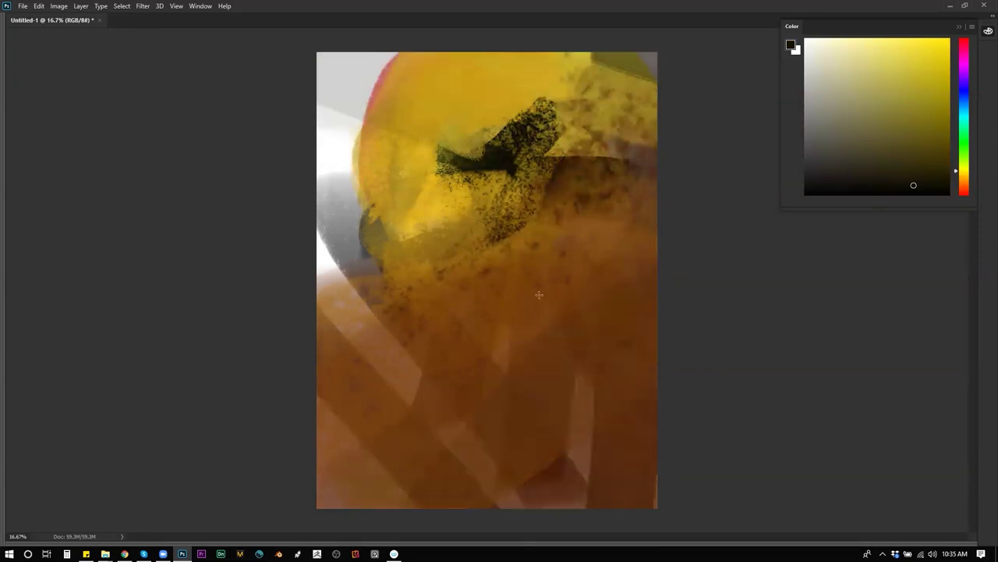
{"action": "key", "text": "ctrl+shift+z"}
{"action": "key", "text": "ctrl+shift+z"}
{"action": "key", "text": "ctrl+z"}
{"action": "key", "text": "ctrl+z"}
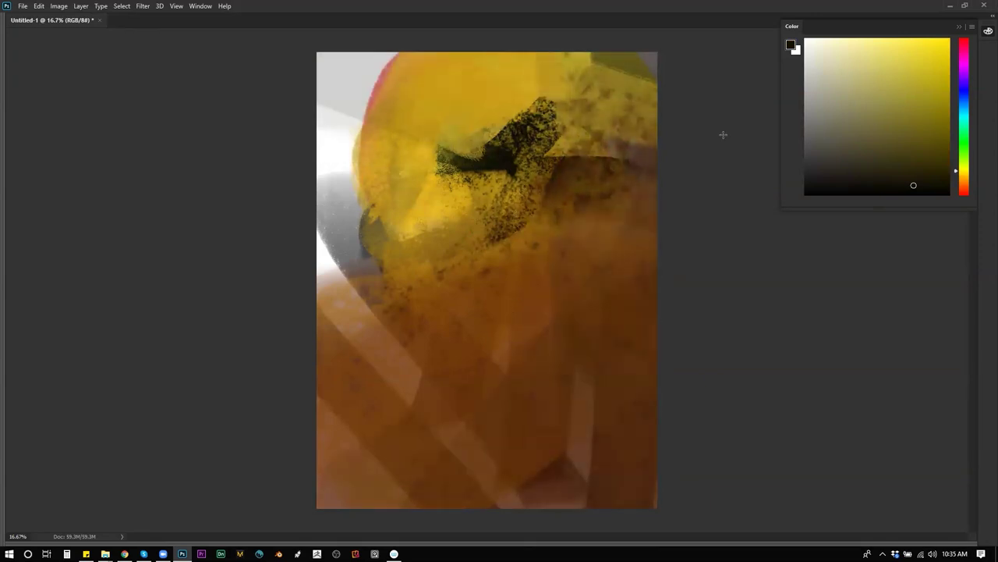
Choose a rectangular textured brush preset from the STANDARD group of the AJ brush sets.
{"action": "right_click", "coordinate": [524, 216]}
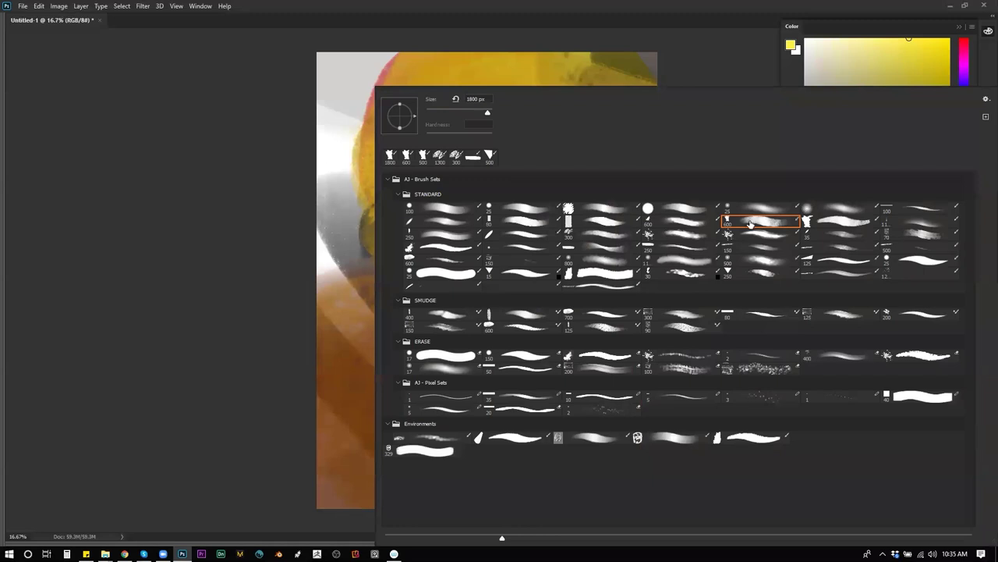
{"action": "left_click", "coordinate": [843, 219]}
{"action": "left_click", "coordinate": [609, 223]}
{"action": "left_click", "coordinate": [507, 222]}
{"action": "left_click", "coordinate": [207, 320]}
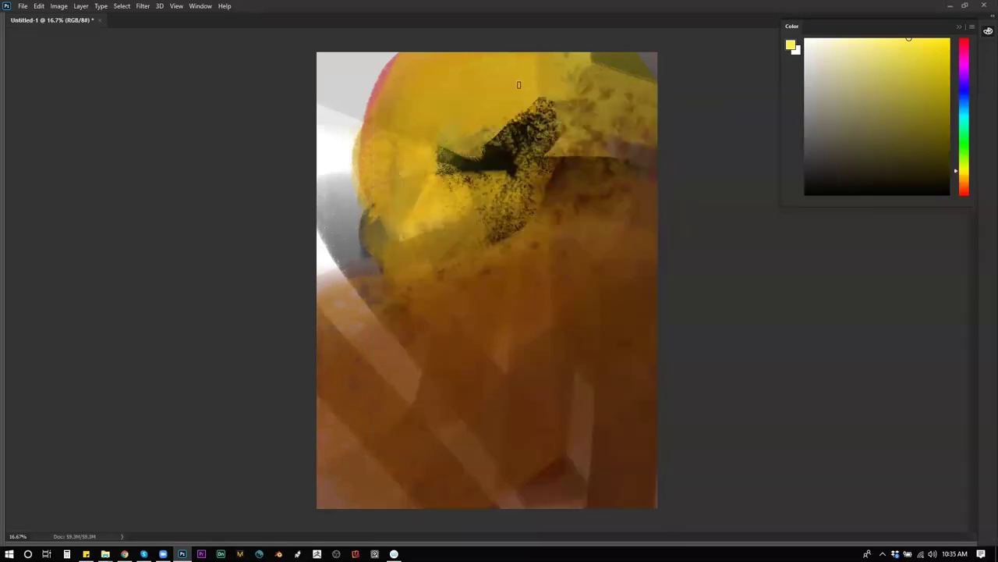
Cover the black speckled shape and the surrounding upper area with broad diagonal strokes in sampled yellows and orange-brown.
{"action": "left_click", "coordinate": [484, 115], "text": "alt"}
{"action": "left_click_drag", "start_coordinate": [532, 99], "coordinate": [454, 180]}
{"action": "mouse_move", "coordinate": [574, 103]}
{"action": "left_mouse_down"}
{"action": "mouse_move", "coordinate": [494, 178]}
{"action": "mouse_move", "coordinate": [442, 248]}
{"action": "mouse_move", "coordinate": [555, 215]}
{"action": "mouse_move", "coordinate": [441, 280]}
{"action": "left_mouse_up"}
{"action": "left_click", "coordinate": [529, 257], "text": "alt"}
{"action": "left_click_drag", "start_coordinate": [538, 137], "coordinate": [576, 100]}
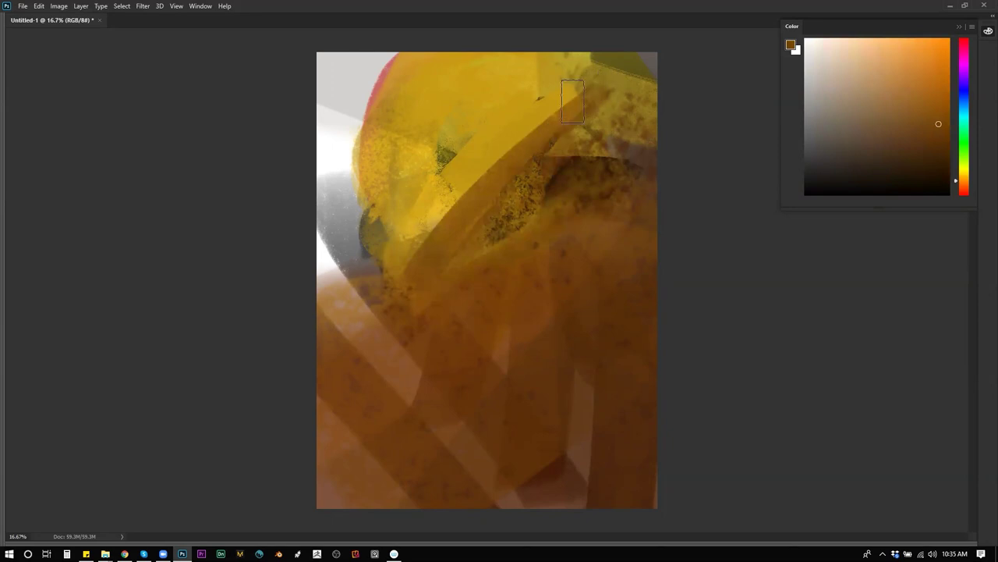
{"action": "mouse_move", "coordinate": [541, 137]}
{"action": "left_mouse_down"}
{"action": "mouse_move", "coordinate": [380, 282]}
{"action": "mouse_move", "coordinate": [440, 73]}
{"action": "left_mouse_up"}
{"action": "left_click_drag", "start_coordinate": [383, 307], "coordinate": [483, 126]}
{"action": "left_click", "coordinate": [510, 88], "text": "alt"}
{"action": "mouse_move", "coordinate": [515, 93]}
{"action": "left_mouse_down"}
{"action": "mouse_move", "coordinate": [368, 299]}
{"action": "mouse_move", "coordinate": [409, 304]}
{"action": "left_mouse_up"}
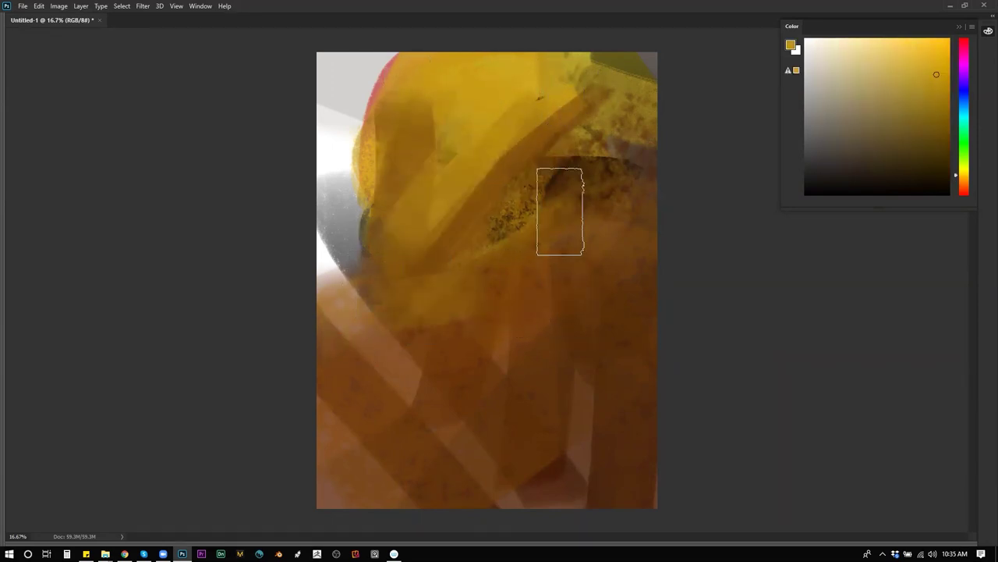
Flip the canvas horizontally and blend the yellow shape's upper part with strokes in its sampled pinkish edge colour and yellow.
{"action": "key", "text": "ctrl+shift+h"}
{"action": "mouse_move", "coordinate": [485, 161]}
{"action": "left_mouse_down"}
{"action": "mouse_move", "coordinate": [508, 211]}
{"action": "mouse_move", "coordinate": [461, 195]}
{"action": "left_mouse_up"}
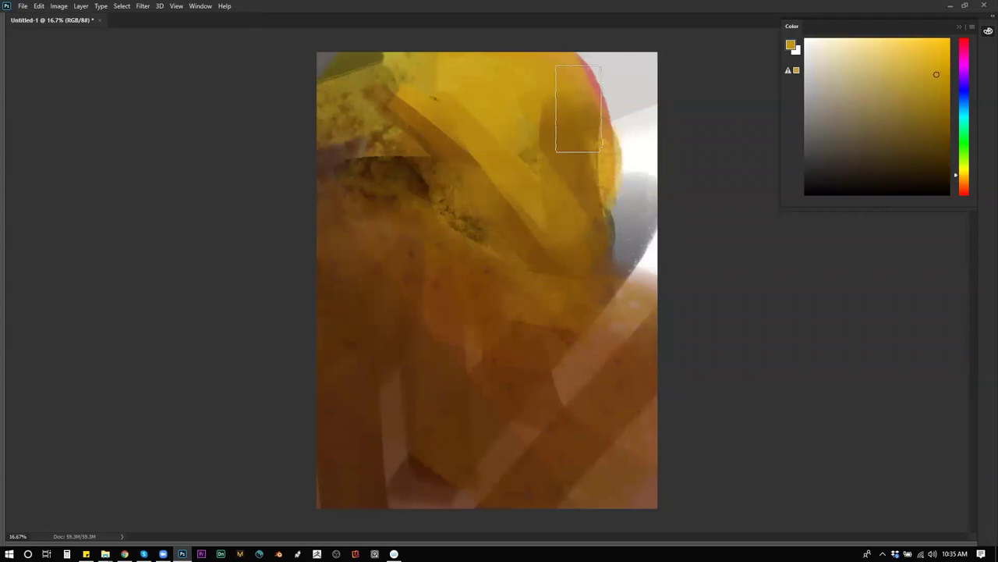
{"action": "left_click", "coordinate": [591, 89], "text": "alt"}
{"action": "mouse_move", "coordinate": [590, 89]}
{"action": "left_mouse_down"}
{"action": "mouse_move", "coordinate": [565, 114]}
{"action": "mouse_move", "coordinate": [588, 194]}
{"action": "mouse_move", "coordinate": [507, 215]}
{"action": "left_mouse_up"}
{"action": "left_click", "coordinate": [513, 101], "text": "alt"}
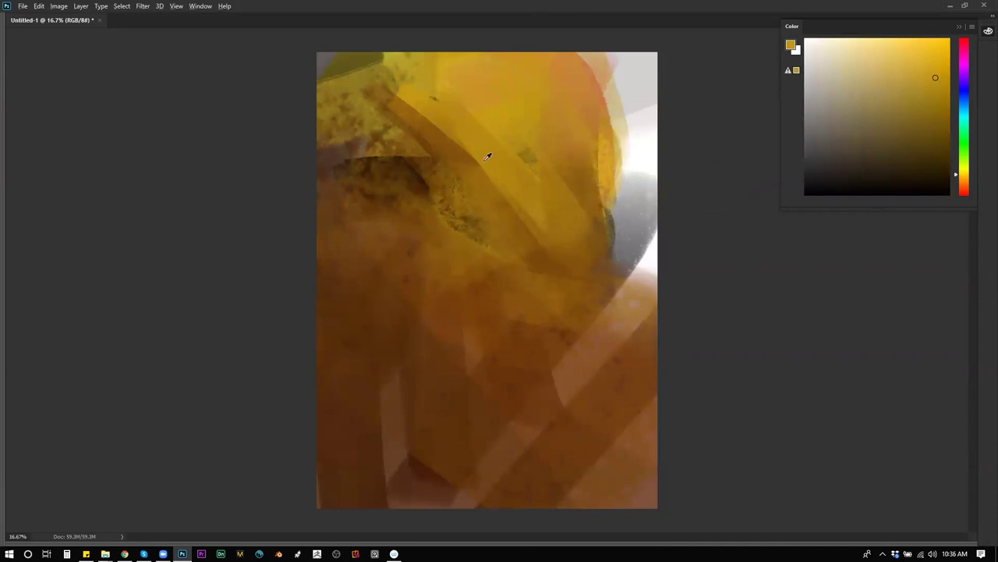
Set the paint colour to a pale cream, shrink the brush and block in a small oval head in the yellow area.
{"action": "left_click", "coordinate": [502, 113], "text": "alt"}
{"action": "left_click", "coordinate": [841, 47]}
{"action": "key", "text": "bracketleft"}
{"action": "key", "text": "bracketleft"}
{"action": "key", "text": "bracketleft"}
{"action": "mouse_move", "coordinate": [485, 100]}
{"action": "left_mouse_down"}
{"action": "mouse_move", "coordinate": [513, 94]}
{"action": "mouse_move", "coordinate": [510, 115]}
{"action": "mouse_move", "coordinate": [503, 101]}
{"action": "mouse_move", "coordinate": [487, 108]}
{"action": "mouse_move", "coordinate": [504, 93]}
{"action": "mouse_move", "coordinate": [514, 135]}
{"action": "mouse_move", "coordinate": [498, 113]}
{"action": "mouse_move", "coordinate": [507, 96]}
{"action": "mouse_move", "coordinate": [495, 100]}
{"action": "mouse_move", "coordinate": [510, 100]}
{"action": "mouse_move", "coordinate": [501, 106]}
{"action": "mouse_move", "coordinate": [510, 120]}
{"action": "mouse_move", "coordinate": [491, 107]}
{"action": "mouse_move", "coordinate": [492, 135]}
{"action": "left_mouse_up"}
{"action": "key", "text": "ctrl+z"}
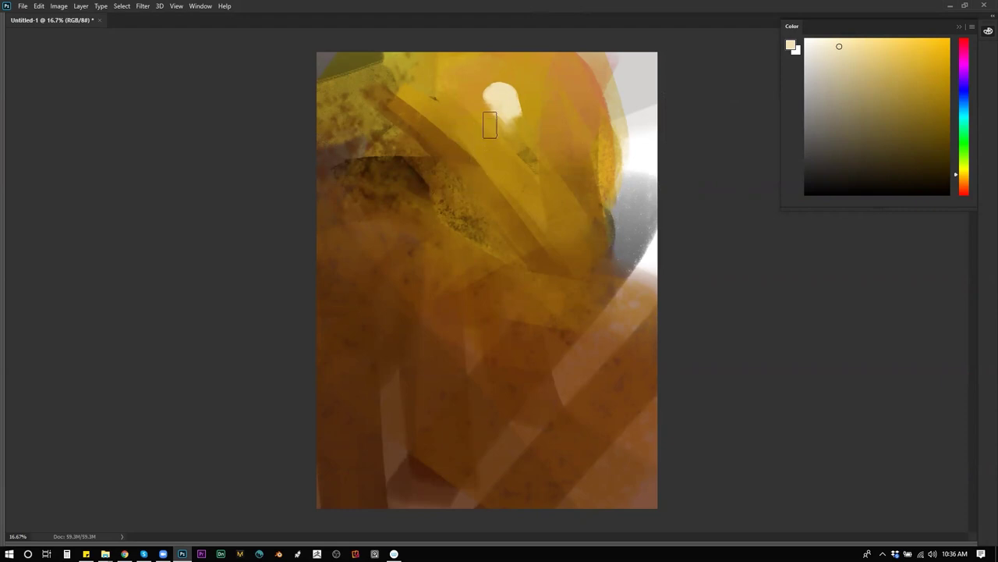
Block in the figure's neck, shoulders, torso and one outstretched arm in pale cream, varying the brush size.
{"action": "mouse_move", "coordinate": [487, 132]}
{"action": "left_mouse_down"}
{"action": "mouse_move", "coordinate": [489, 117]}
{"action": "mouse_move", "coordinate": [467, 137]}
{"action": "mouse_move", "coordinate": [479, 137]}
{"action": "mouse_move", "coordinate": [494, 107]}
{"action": "mouse_move", "coordinate": [499, 138]}
{"action": "mouse_move", "coordinate": [468, 143]}
{"action": "mouse_move", "coordinate": [494, 170]}
{"action": "mouse_move", "coordinate": [493, 141]}
{"action": "mouse_move", "coordinate": [430, 138]}
{"action": "mouse_move", "coordinate": [457, 136]}
{"action": "mouse_move", "coordinate": [445, 133]}
{"action": "mouse_move", "coordinate": [369, 245]}
{"action": "mouse_move", "coordinate": [449, 134]}
{"action": "mouse_move", "coordinate": [440, 135]}
{"action": "mouse_move", "coordinate": [476, 184]}
{"action": "mouse_move", "coordinate": [491, 153]}
{"action": "mouse_move", "coordinate": [504, 158]}
{"action": "mouse_move", "coordinate": [508, 148]}
{"action": "mouse_move", "coordinate": [519, 185]}
{"action": "mouse_move", "coordinate": [507, 190]}
{"action": "left_mouse_up"}
{"action": "key", "text": "]"}
{"action": "key", "text": "]"}
{"action": "key", "text": "]"}
{"action": "key", "text": "["}
{"action": "key", "text": "["}
{"action": "key", "text": "["}
{"action": "key", "text": "]"}
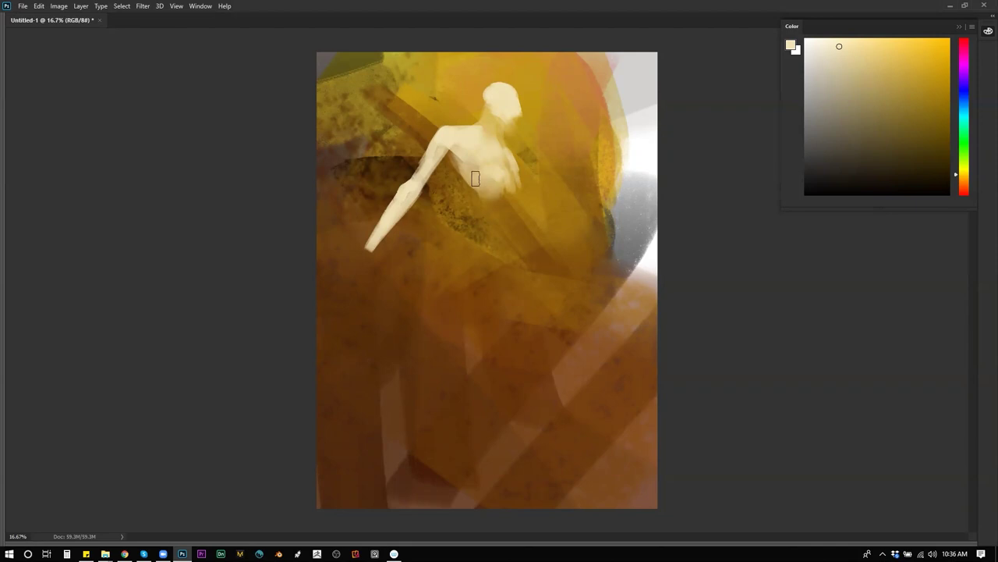
{"action": "left_click_drag", "start_coordinate": [450, 156], "coordinate": [465, 177]}
{"action": "key", "text": "["}
{"action": "key", "text": "["}
{"action": "left_click", "coordinate": [507, 121], "text": "alt"}
{"action": "left_click", "coordinate": [511, 114], "text": "alt"}
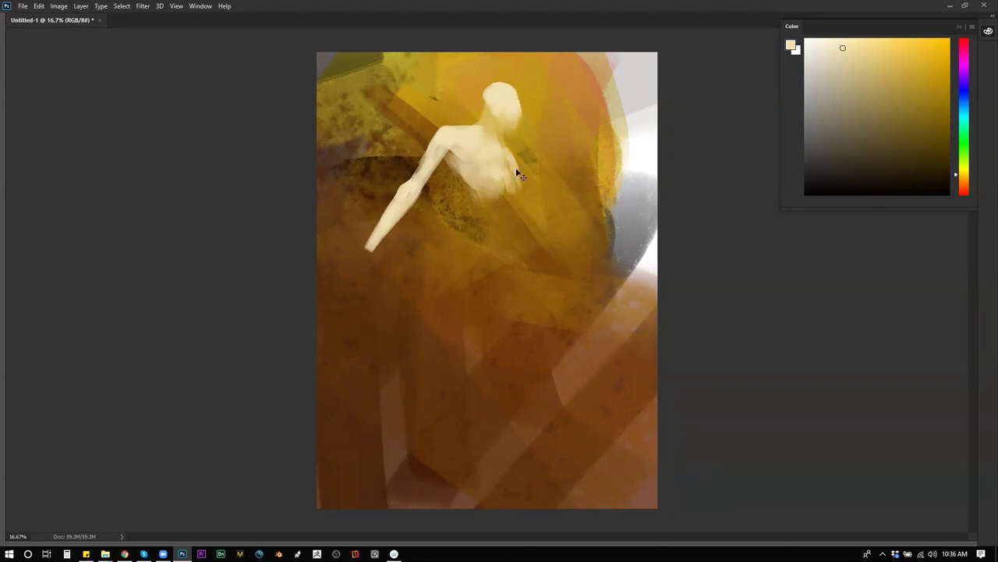
Flip the canvas, paint a dark hip shape below the torso, reset the colours to default and flip back.
{"action": "key", "text": "ctrl+shift+h"}
{"action": "left_click", "coordinate": [464, 156], "text": "alt"}
{"action": "mouse_move", "coordinate": [465, 168]}
{"action": "left_mouse_down"}
{"action": "mouse_move", "coordinate": [461, 198]}
{"action": "mouse_move", "coordinate": [459, 160]}
{"action": "mouse_move", "coordinate": [439, 212]}
{"action": "mouse_move", "coordinate": [462, 183]}
{"action": "mouse_move", "coordinate": [464, 206]}
{"action": "mouse_move", "coordinate": [466, 189]}
{"action": "mouse_move", "coordinate": [463, 204]}
{"action": "mouse_move", "coordinate": [478, 207]}
{"action": "mouse_move", "coordinate": [461, 200]}
{"action": "mouse_move", "coordinate": [475, 192]}
{"action": "mouse_move", "coordinate": [484, 195]}
{"action": "mouse_move", "coordinate": [464, 200]}
{"action": "mouse_move", "coordinate": [485, 201]}
{"action": "mouse_move", "coordinate": [463, 198]}
{"action": "mouse_move", "coordinate": [452, 209]}
{"action": "mouse_move", "coordinate": [460, 219]}
{"action": "mouse_move", "coordinate": [490, 208]}
{"action": "mouse_move", "coordinate": [459, 204]}
{"action": "mouse_move", "coordinate": [453, 232]}
{"action": "left_mouse_up"}
{"action": "key", "text": "d"}
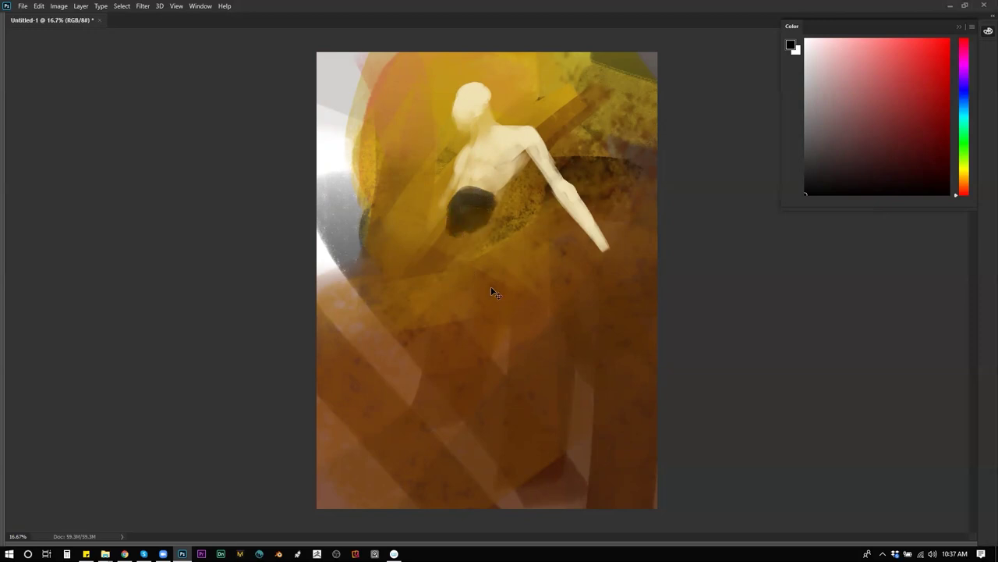
{"action": "key", "text": "ctrl+shift+h"}
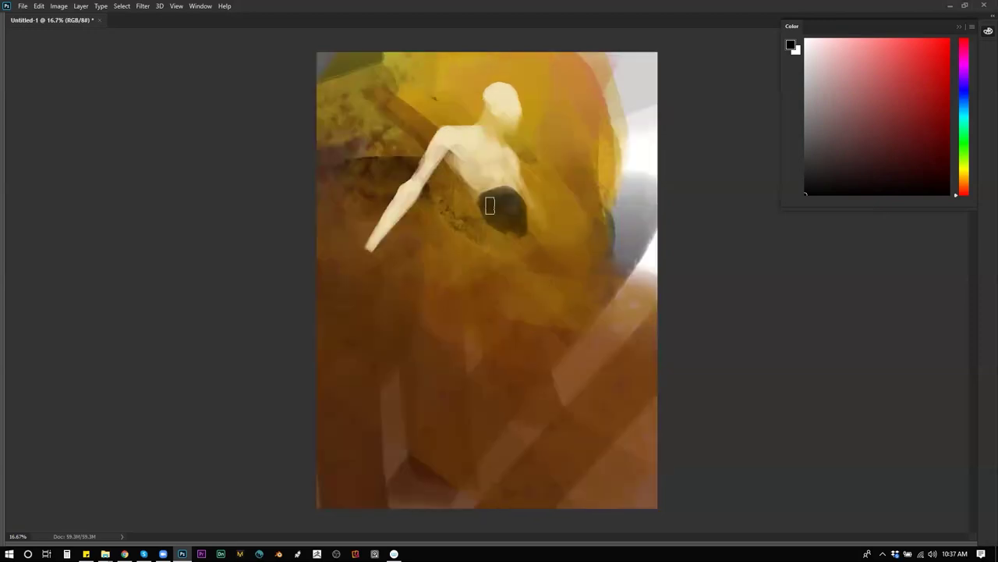
Shade the chest and abdomen with tones sampled from the torso and a picked ochre, varying the brush size.
{"action": "left_click", "coordinate": [472, 149], "text": "alt"}
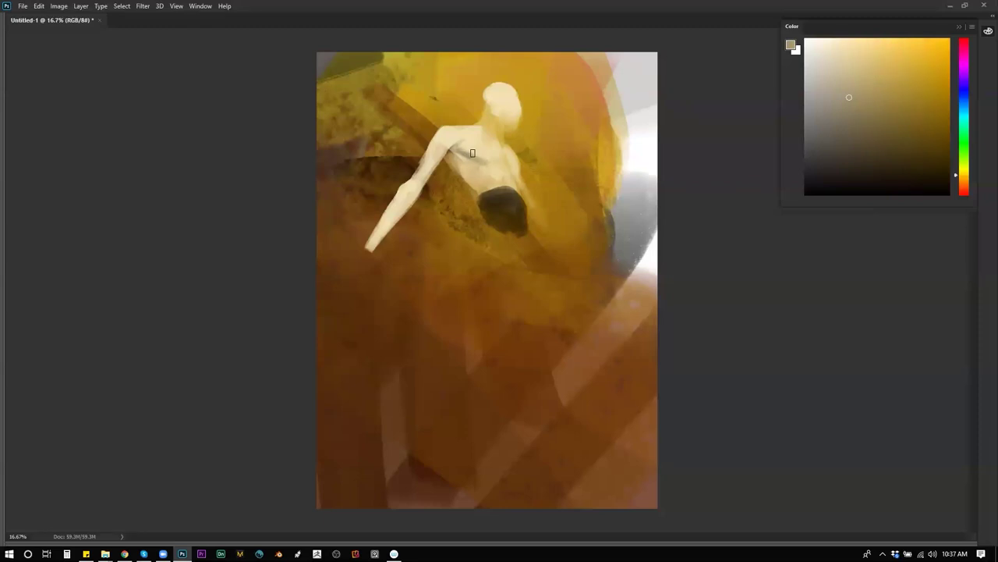
{"action": "left_click", "coordinate": [483, 136], "text": "alt"}
{"action": "left_click", "coordinate": [472, 155], "text": "alt"}
{"action": "key", "text": "bracketright"}
{"action": "key", "text": "bracketright"}
{"action": "key", "text": "bracketright"}
{"action": "key", "text": "bracketright"}
{"action": "left_click", "coordinate": [921, 77]}
{"action": "left_click_drag", "start_coordinate": [461, 151], "coordinate": [477, 160]}
{"action": "left_click", "coordinate": [470, 153], "text": "alt"}
{"action": "left_click", "coordinate": [467, 146], "text": "alt"}
{"action": "left_click", "coordinate": [479, 122], "text": "alt"}
Flip the canvas, widen the dark hip shape and paint the figure's second arm in a sampled skin tone.
{"action": "key", "text": "ctrl+shift+h"}
{"action": "left_click", "coordinate": [482, 198], "text": "alt"}
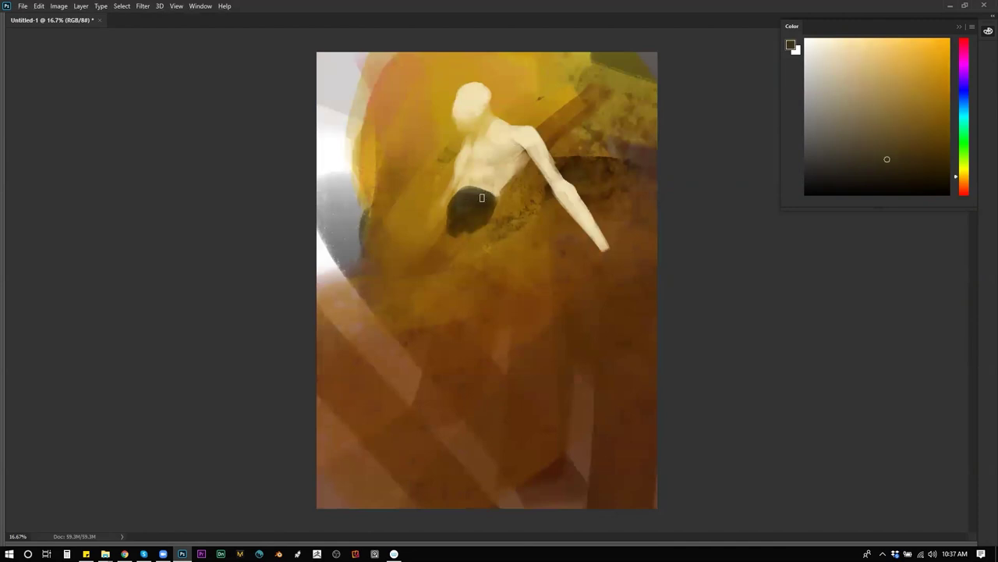
{"action": "left_click_drag", "start_coordinate": [499, 198], "coordinate": [473, 223]}
{"action": "left_click", "coordinate": [443, 195], "text": "alt"}
{"action": "left_click", "coordinate": [464, 155], "text": "alt"}
{"action": "left_click_drag", "start_coordinate": [458, 158], "coordinate": [409, 261]}
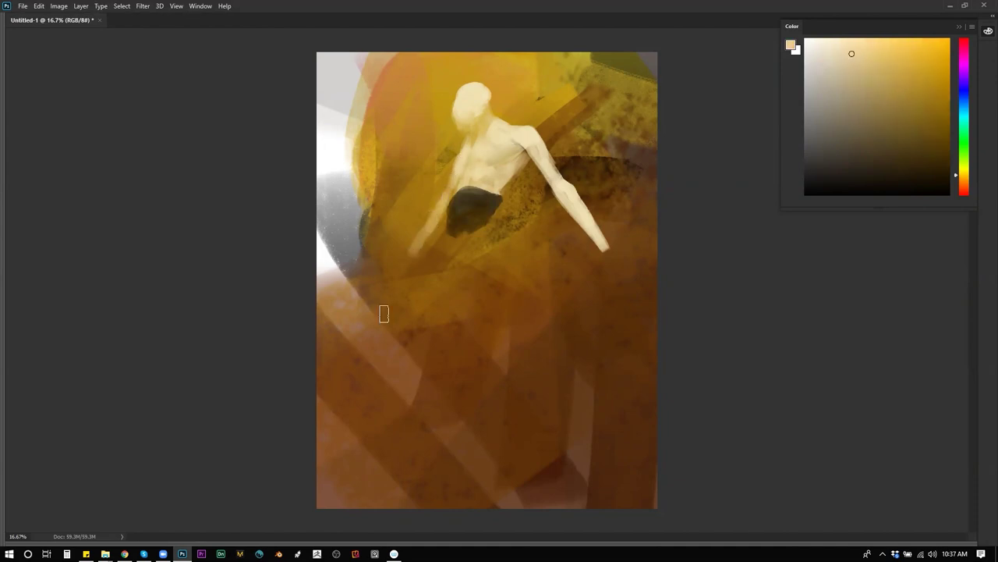
Shrink the brush, darken a colour sampled at the neck, undo the last stroke and flip the canvas.
{"action": "key", "text": "["}
{"action": "key", "text": "["}
{"action": "key", "text": "["}
{"action": "key", "text": "["}
{"action": "key", "text": "["}
{"action": "left_click", "coordinate": [489, 117], "text": "alt"}
{"action": "mouse_move", "coordinate": [923, 101]}
{"action": "left_mouse_down"}
{"action": "mouse_move", "coordinate": [916, 123]}
{"action": "mouse_move", "coordinate": [931, 107]}
{"action": "left_mouse_up"}
{"action": "key", "text": "ctrl+z"}
{"action": "key", "text": "ctrl+shift+h"}
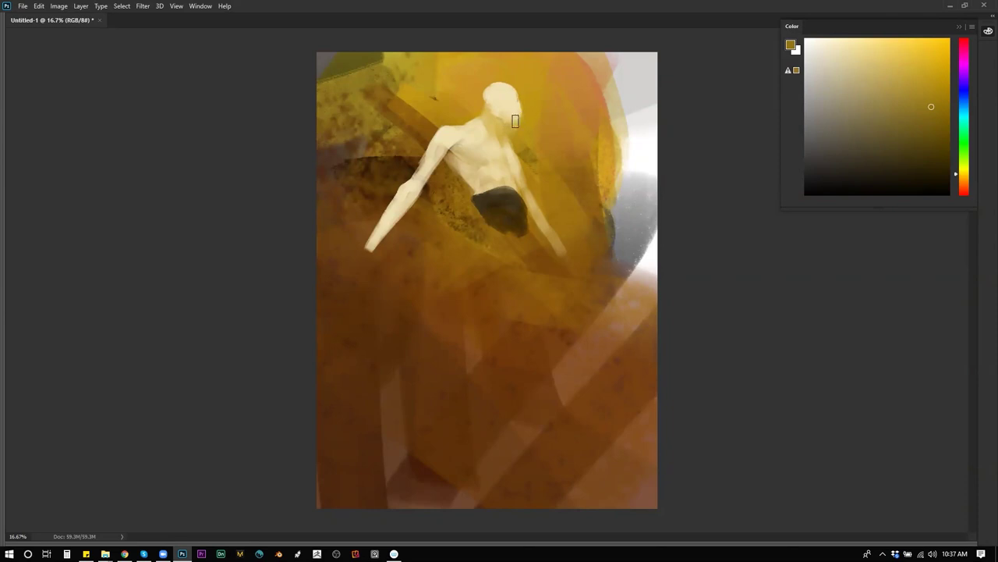
Refine the head, neck and torso contours with sampled background and skin colours, checking the figure with the canvas flipped.
{"action": "left_click", "coordinate": [515, 183], "text": "alt"}
{"action": "left_click", "coordinate": [525, 104], "text": "alt"}
{"action": "left_click", "coordinate": [492, 95], "text": "alt"}
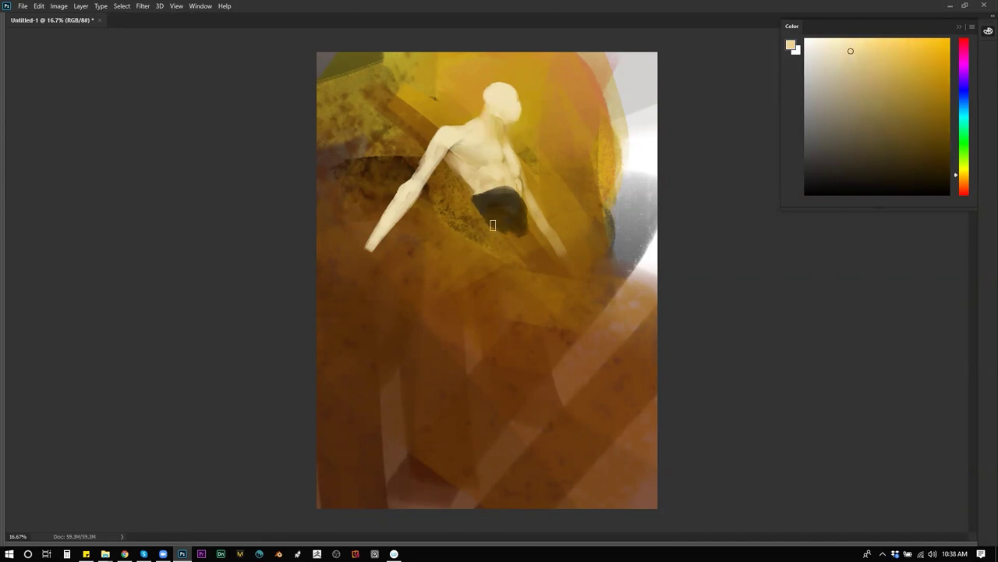
{"action": "left_click", "coordinate": [473, 124], "text": "alt"}
{"action": "left_click", "coordinate": [488, 116], "text": "alt"}
{"action": "key", "text": "ctrl+shift+h"}
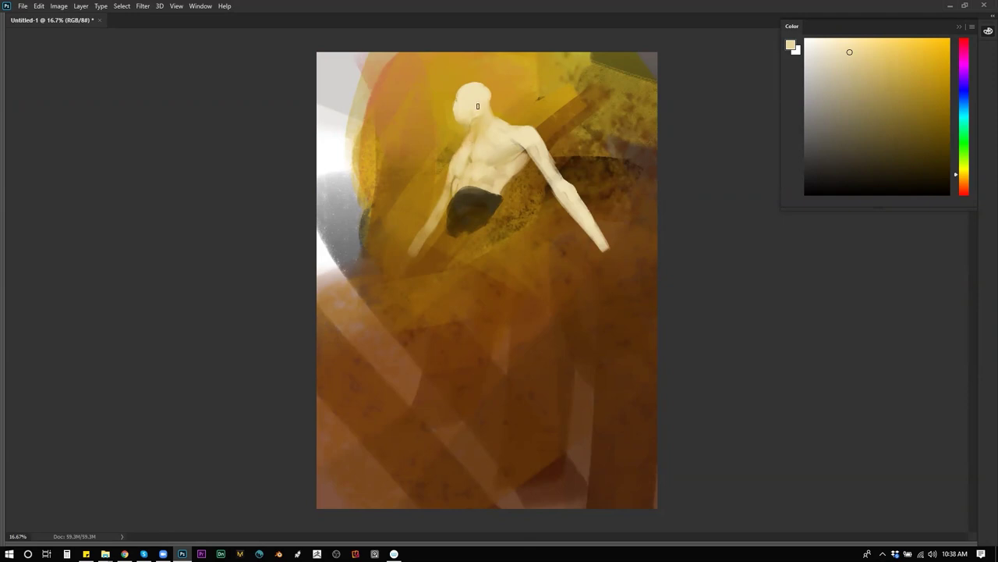
{"action": "key", "text": "ctrl+shift+h"}
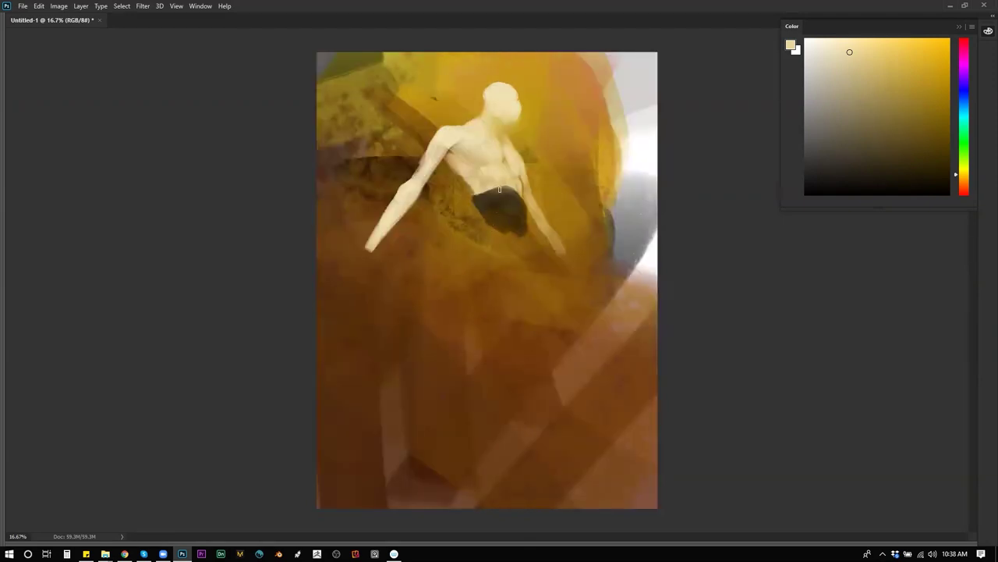
Rework the hips in dark grey and paint two long spread legs with a hanging cloth between them in black.
{"action": "mouse_move", "coordinate": [503, 201]}
{"action": "left_mouse_down"}
{"action": "mouse_move", "coordinate": [501, 192]}
{"action": "mouse_move", "coordinate": [519, 223]}
{"action": "mouse_move", "coordinate": [492, 216]}
{"action": "left_mouse_up"}
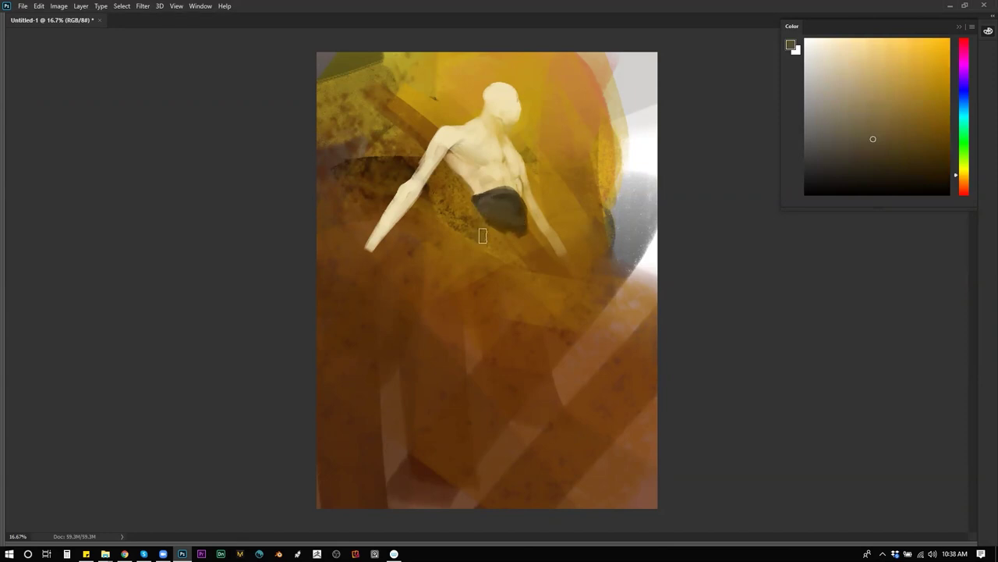
{"action": "key", "text": "d"}
{"action": "mouse_move", "coordinate": [473, 226]}
{"action": "left_mouse_down"}
{"action": "mouse_move", "coordinate": [517, 223]}
{"action": "mouse_move", "coordinate": [517, 243]}
{"action": "mouse_move", "coordinate": [515, 202]}
{"action": "mouse_move", "coordinate": [523, 210]}
{"action": "mouse_move", "coordinate": [546, 295]}
{"action": "left_mouse_up"}
{"action": "mouse_move", "coordinate": [491, 216]}
{"action": "left_mouse_down"}
{"action": "mouse_move", "coordinate": [454, 287]}
{"action": "mouse_move", "coordinate": [497, 221]}
{"action": "mouse_move", "coordinate": [458, 283]}
{"action": "mouse_move", "coordinate": [475, 253]}
{"action": "mouse_move", "coordinate": [516, 225]}
{"action": "mouse_move", "coordinate": [507, 225]}
{"action": "mouse_move", "coordinate": [543, 294]}
{"action": "mouse_move", "coordinate": [477, 243]}
{"action": "mouse_move", "coordinate": [456, 262]}
{"action": "mouse_move", "coordinate": [468, 244]}
{"action": "mouse_move", "coordinate": [434, 315]}
{"action": "mouse_move", "coordinate": [428, 306]}
{"action": "mouse_move", "coordinate": [406, 336]}
{"action": "mouse_move", "coordinate": [436, 301]}
{"action": "mouse_move", "coordinate": [367, 412]}
{"action": "left_mouse_up"}
{"action": "mouse_move", "coordinate": [495, 225]}
{"action": "left_mouse_down"}
{"action": "mouse_move", "coordinate": [440, 305]}
{"action": "mouse_move", "coordinate": [494, 235]}
{"action": "mouse_move", "coordinate": [495, 274]}
{"action": "mouse_move", "coordinate": [504, 263]}
{"action": "mouse_move", "coordinate": [522, 351]}
{"action": "mouse_move", "coordinate": [531, 271]}
{"action": "mouse_move", "coordinate": [563, 415]}
{"action": "left_mouse_up"}
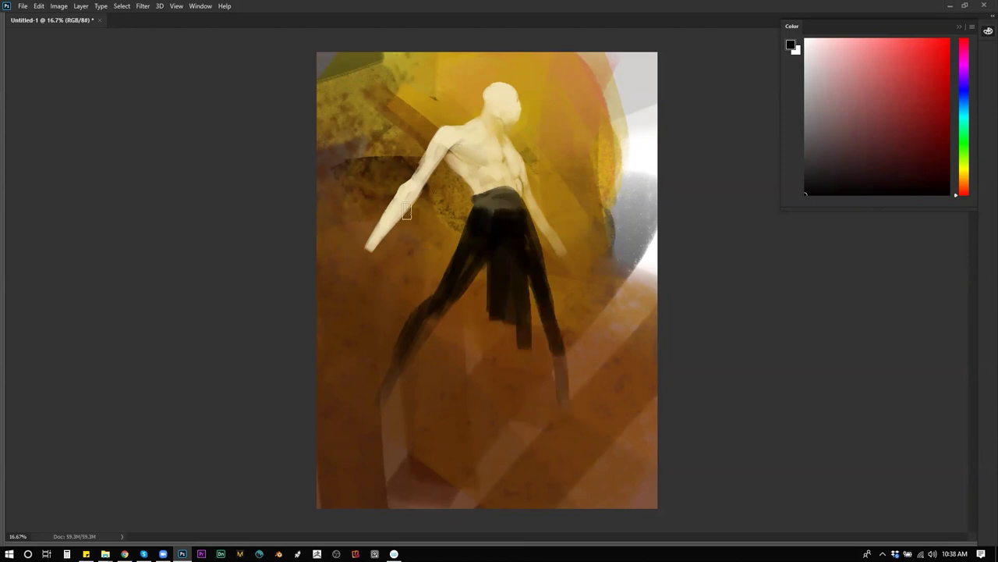
Paint hands with thin fingers on both arms in sampled skin tones and trim the forearm edge with sampled background colours.
{"action": "left_click", "coordinate": [372, 239], "text": "alt"}
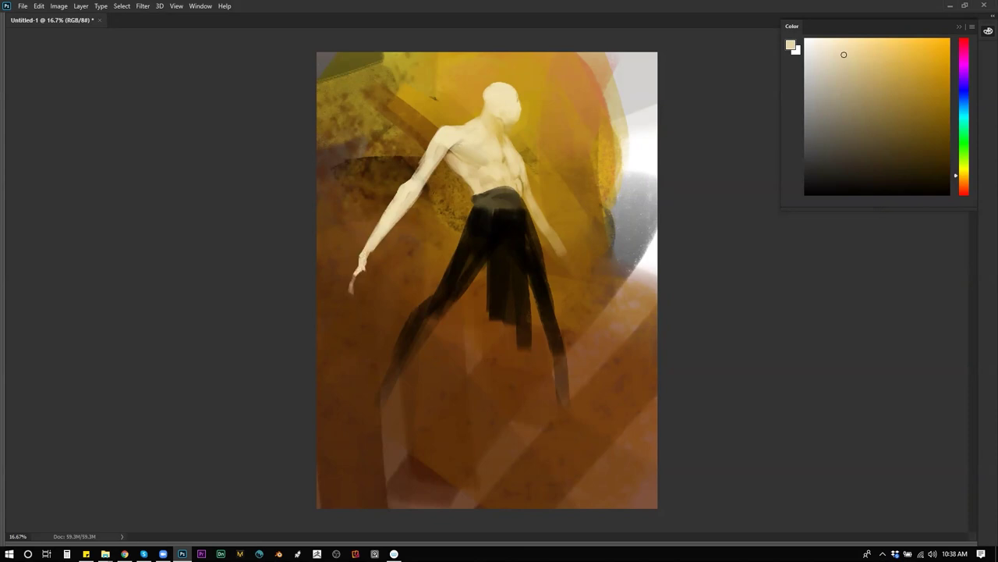
{"action": "left_click", "coordinate": [539, 214], "text": "alt"}
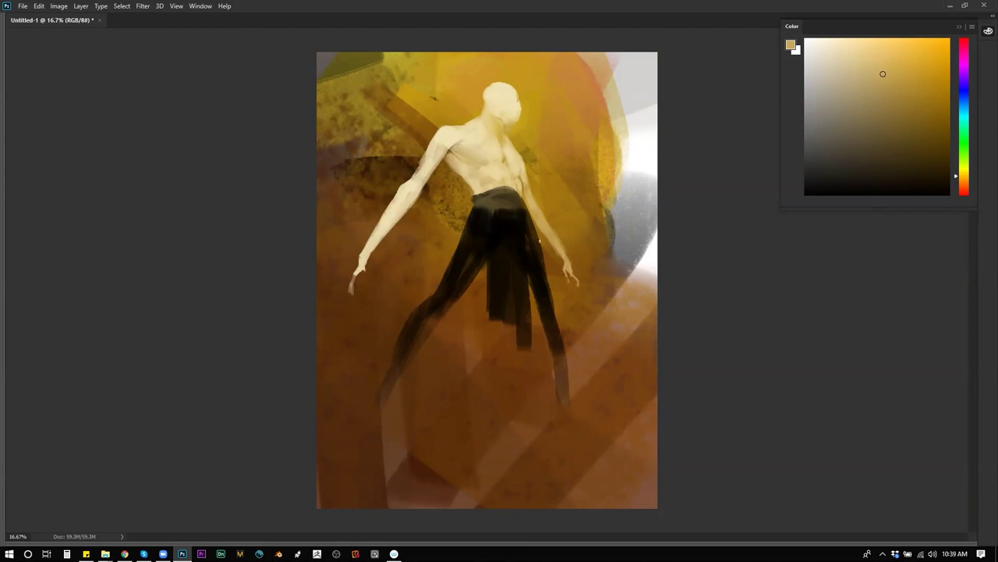
{"action": "left_click", "coordinate": [356, 270], "text": "alt"}
{"action": "left_click", "coordinate": [556, 234], "text": "alt"}
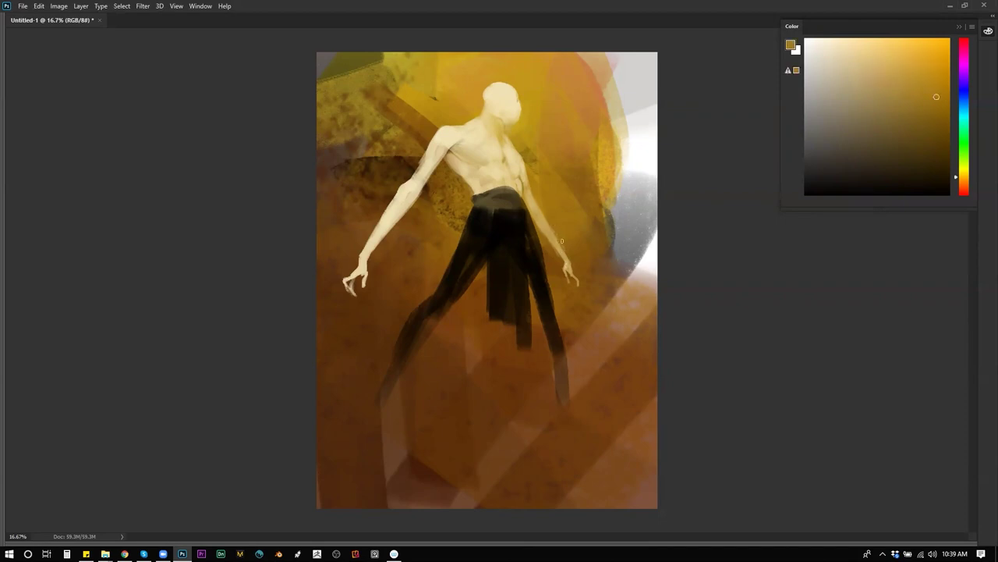
{"action": "left_click", "coordinate": [567, 252], "text": "alt"}
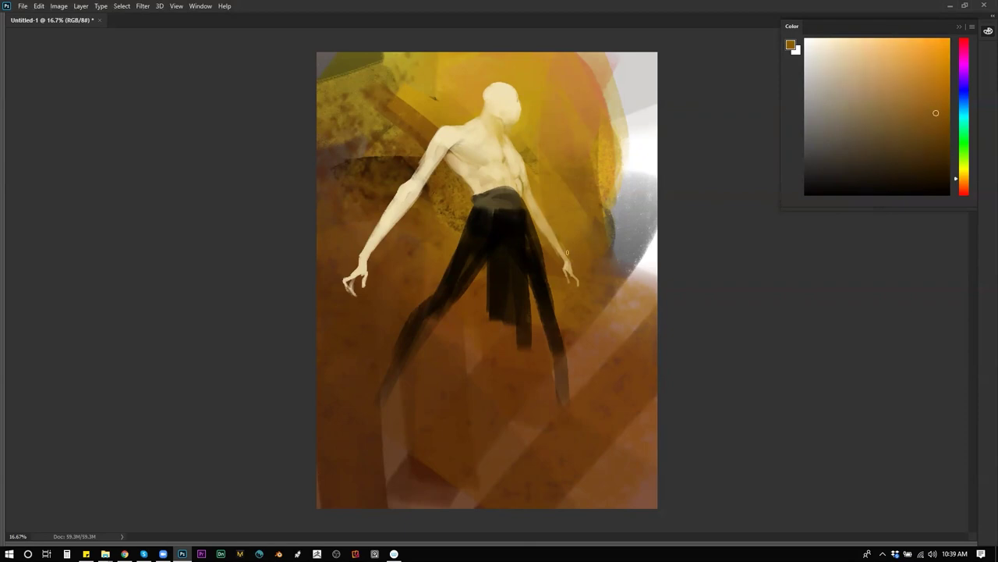
Build up the far shoulder and refine the waist, face and neck with sampled skin tones, flipping the canvas to check.
{"action": "left_click", "coordinate": [519, 154], "text": "alt"}
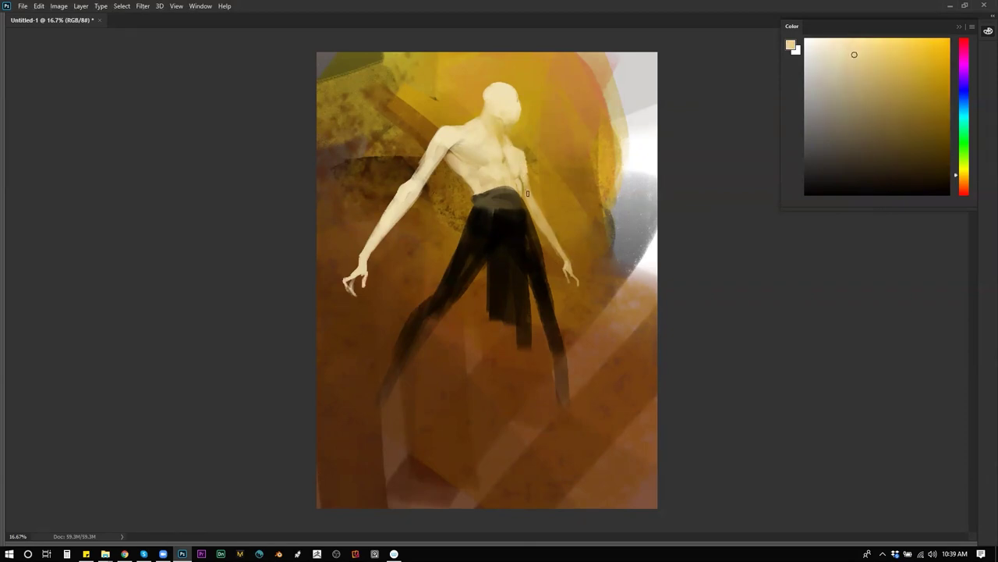
{"action": "key", "text": "ctrl+shift+h"}
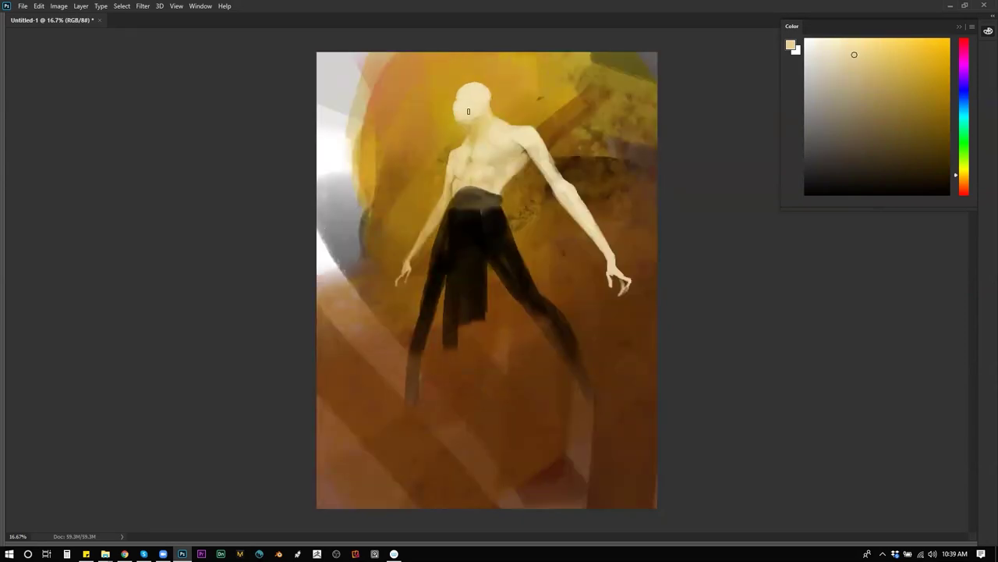
{"action": "left_click", "coordinate": [460, 182], "text": "alt"}
{"action": "left_click", "coordinate": [475, 122], "text": "alt"}
{"action": "left_click", "coordinate": [478, 124], "text": "alt"}
{"action": "key", "text": "ctrl+shift+h"}
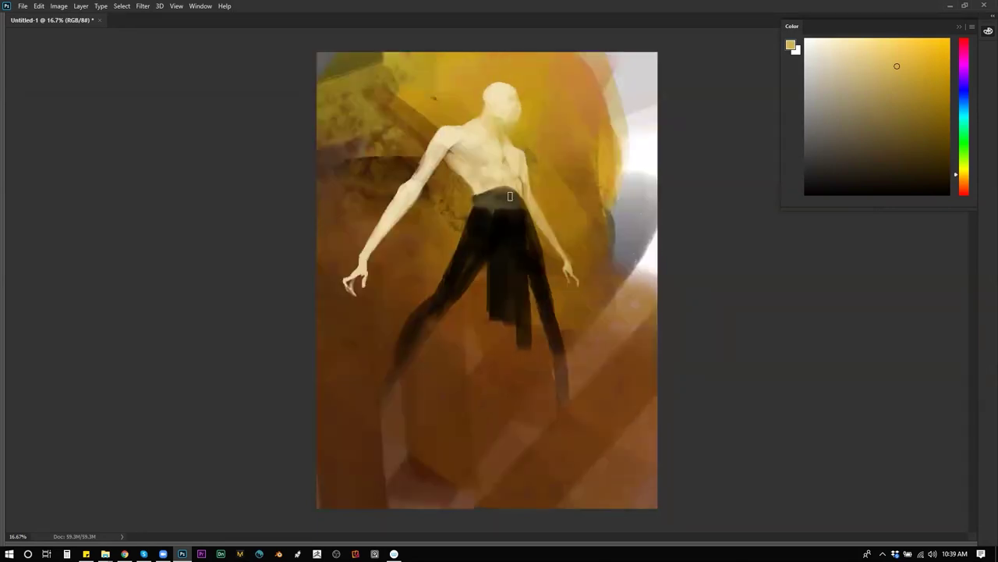
Refine the near arm, shoulder outline, head and neck with colours sampled from the skin and background.
{"action": "left_click", "coordinate": [451, 144], "text": "alt"}
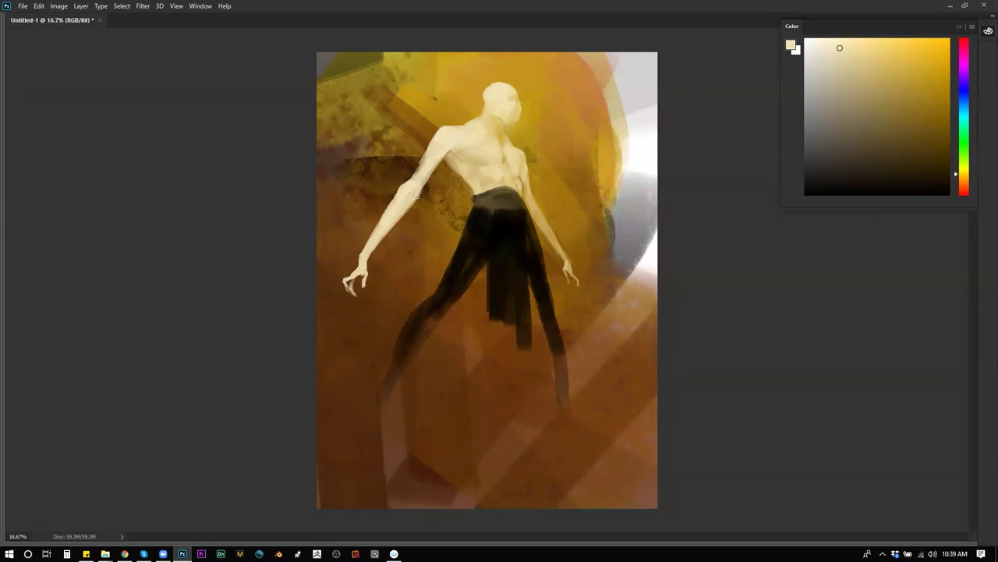
{"action": "left_click", "coordinate": [422, 143], "text": "alt"}
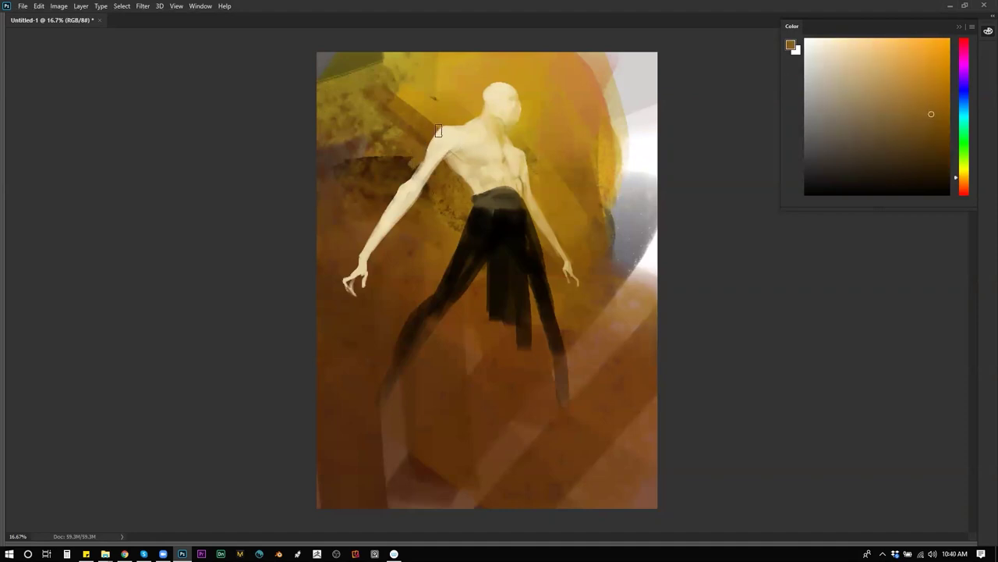
{"action": "left_click", "coordinate": [492, 101], "text": "alt"}
{"action": "left_click", "coordinate": [490, 98], "text": "alt"}
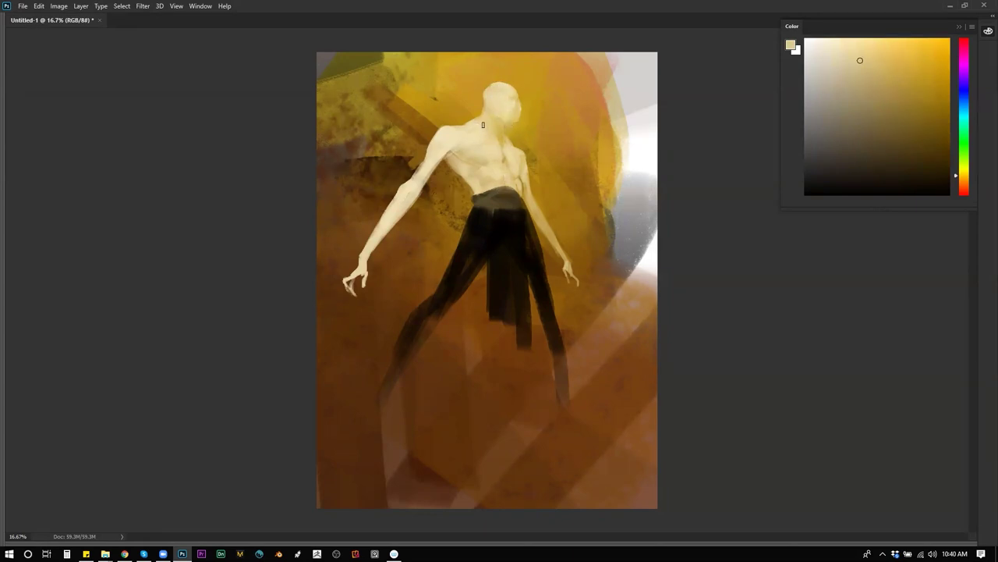
{"action": "left_click", "coordinate": [444, 129], "text": "alt"}
Sample the grey-brown of the waist and brush soft highlights onto the hip and upper thigh, reducing the brush size.
{"action": "left_click", "coordinate": [494, 194], "text": "alt"}
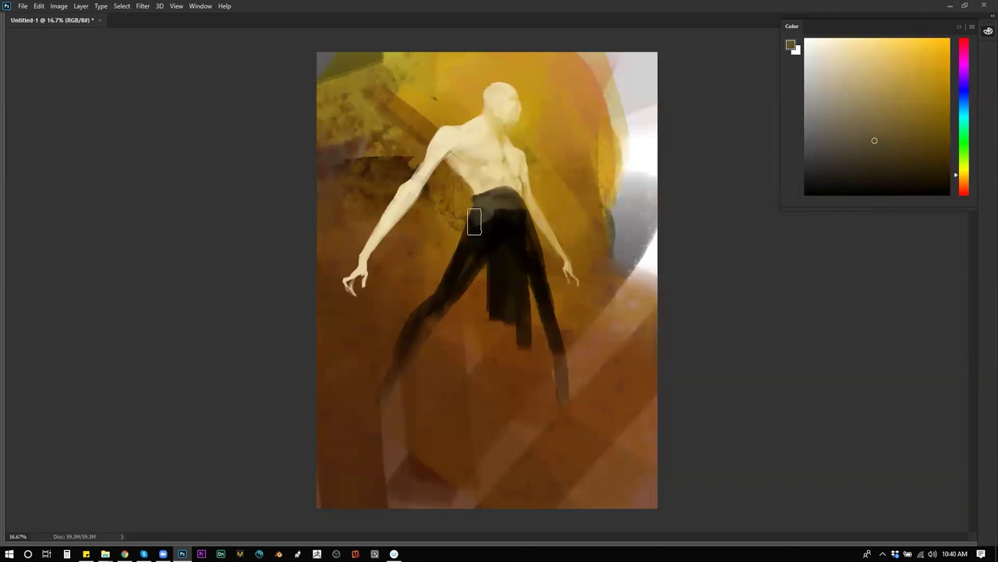
{"action": "key", "text": "bracketleft"}
{"action": "key", "text": "bracketleft"}
{"action": "key", "text": "bracketleft"}
{"action": "key", "text": "bracketleft"}
{"action": "key", "text": "bracketleft"}
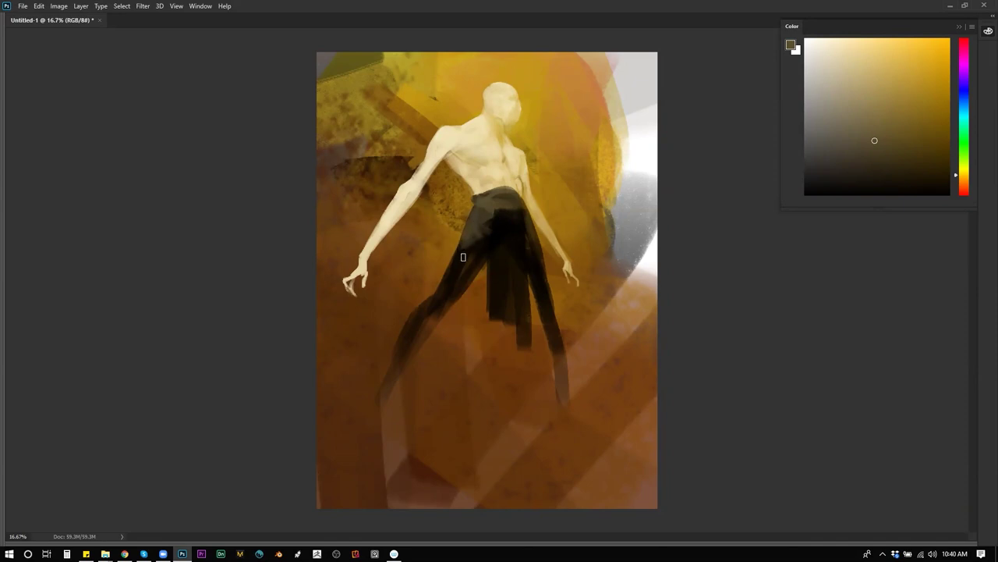
Add pointed waistband tips at the hips and a thin strap around the neck in black, then sample the trousers' grey.
{"action": "left_click", "coordinate": [503, 209], "text": "alt"}
{"action": "mouse_move", "coordinate": [474, 196]}
{"action": "left_mouse_down"}
{"action": "mouse_move", "coordinate": [479, 181]}
{"action": "mouse_move", "coordinate": [460, 175]}
{"action": "mouse_move", "coordinate": [482, 187]}
{"action": "mouse_move", "coordinate": [471, 185]}
{"action": "left_mouse_up"}
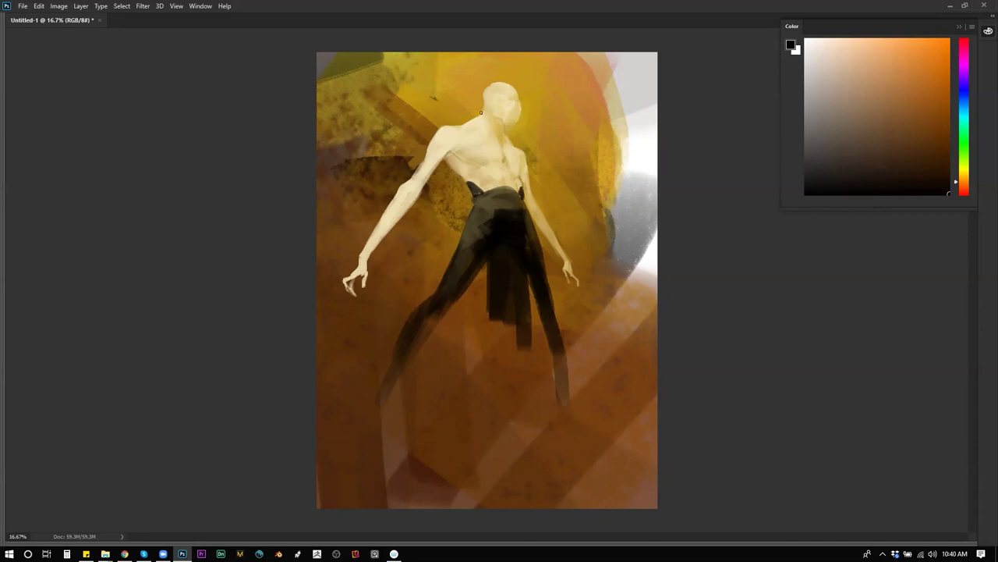
{"action": "left_click_drag", "start_coordinate": [479, 115], "coordinate": [502, 144]}
{"action": "left_click", "coordinate": [477, 204], "text": "alt"}
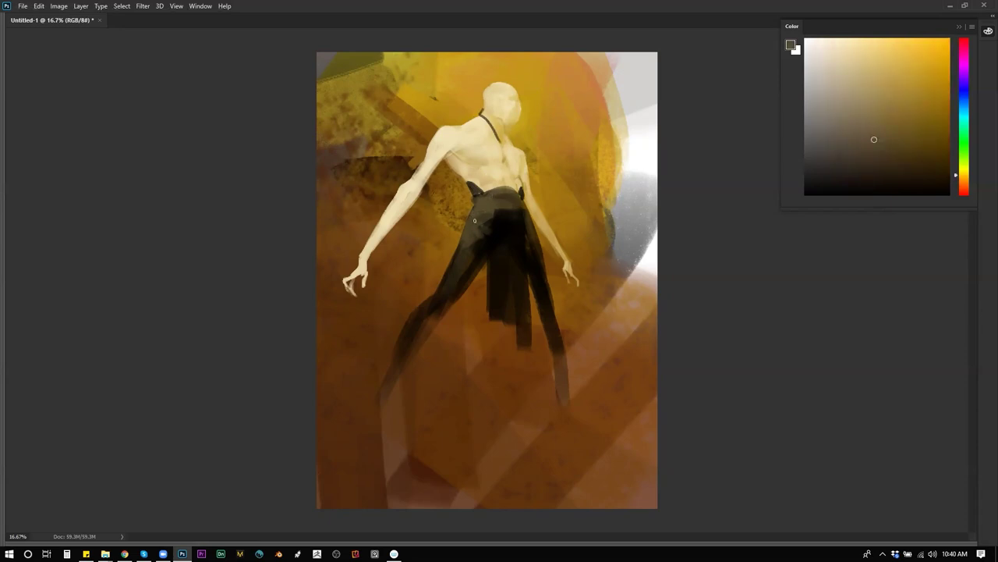
Flip the canvas and darken the near thigh and the top of the hanging front cloth with sampled blacks.
{"action": "key", "text": "ctrl+shift+h"}
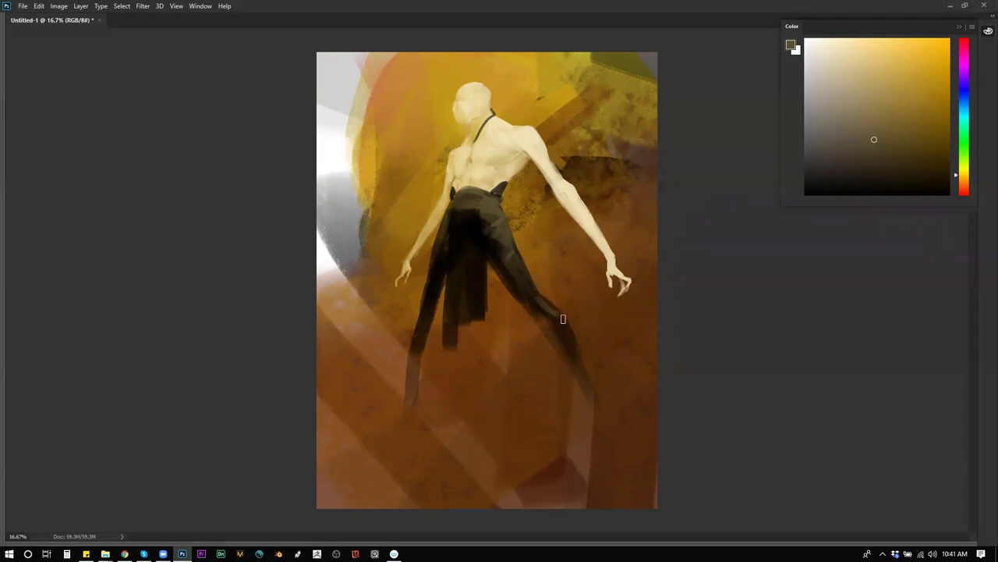
{"action": "left_click", "coordinate": [484, 234], "text": "alt"}
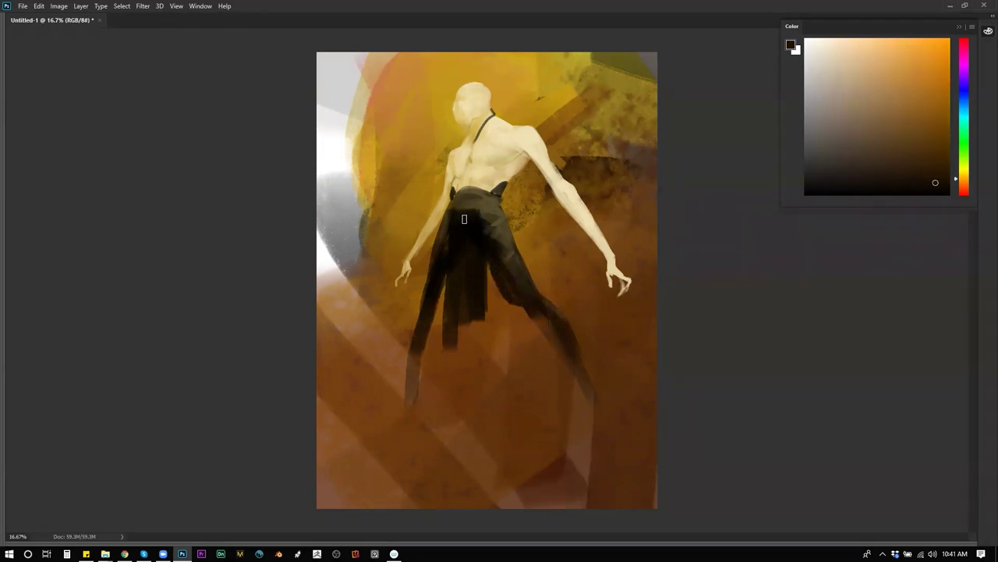
{"action": "left_click", "coordinate": [479, 205], "text": "alt"}
{"action": "left_click_drag", "start_coordinate": [459, 219], "coordinate": [477, 206]}
Sample the waist's grey and brush thin highlights along both long edges of the hanging front cloth.
{"action": "left_click", "coordinate": [487, 202], "text": "alt"}
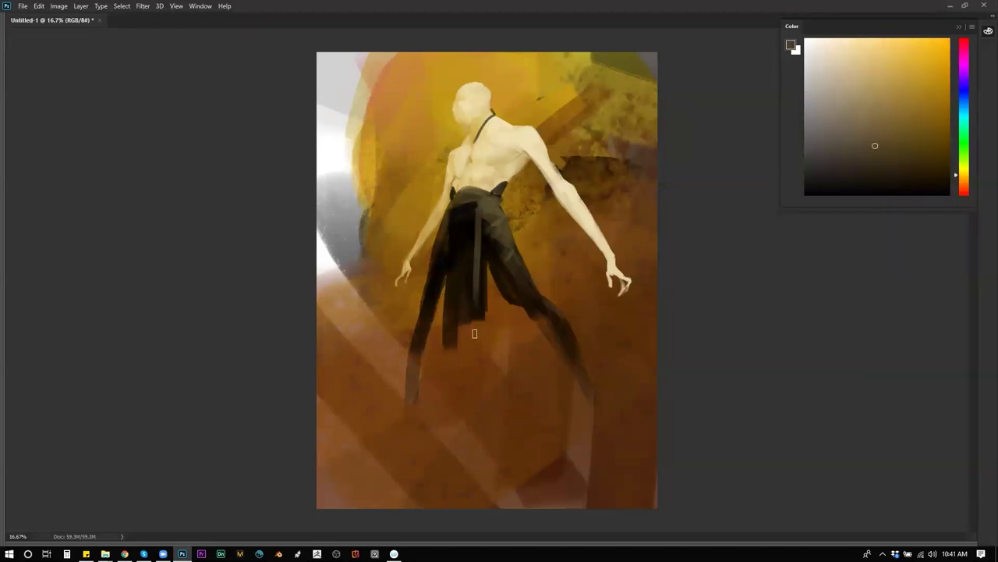
{"action": "left_click_drag", "start_coordinate": [484, 216], "coordinate": [483, 325]}
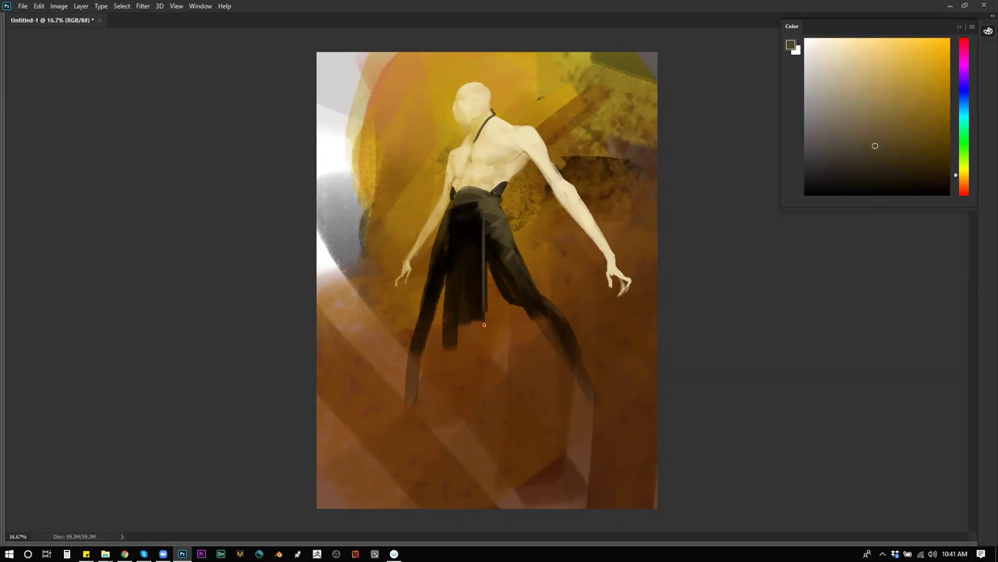
{"action": "left_click_drag", "start_coordinate": [454, 213], "coordinate": [446, 340]}
{"action": "key", "text": "ctrl+z"}
{"action": "left_click_drag", "start_coordinate": [455, 209], "coordinate": [443, 350]}
Sample the cloth's black and paint a raised waistband over the lower abdomen, flipping the canvas to check.
{"action": "left_click", "coordinate": [463, 219], "text": "alt"}
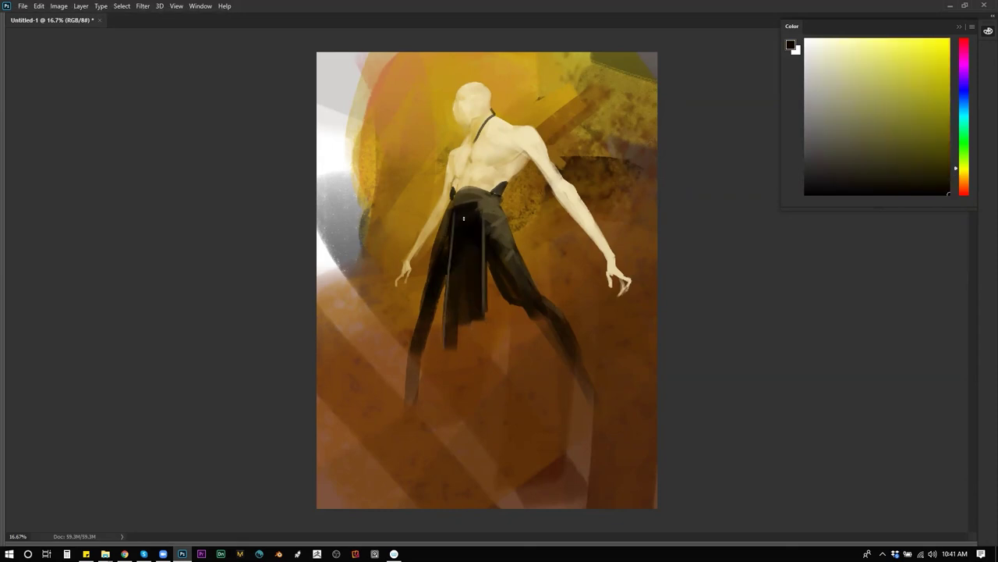
{"action": "left_click_drag", "start_coordinate": [458, 191], "coordinate": [480, 185]}
{"action": "key", "text": "ctrl+shift+h"}
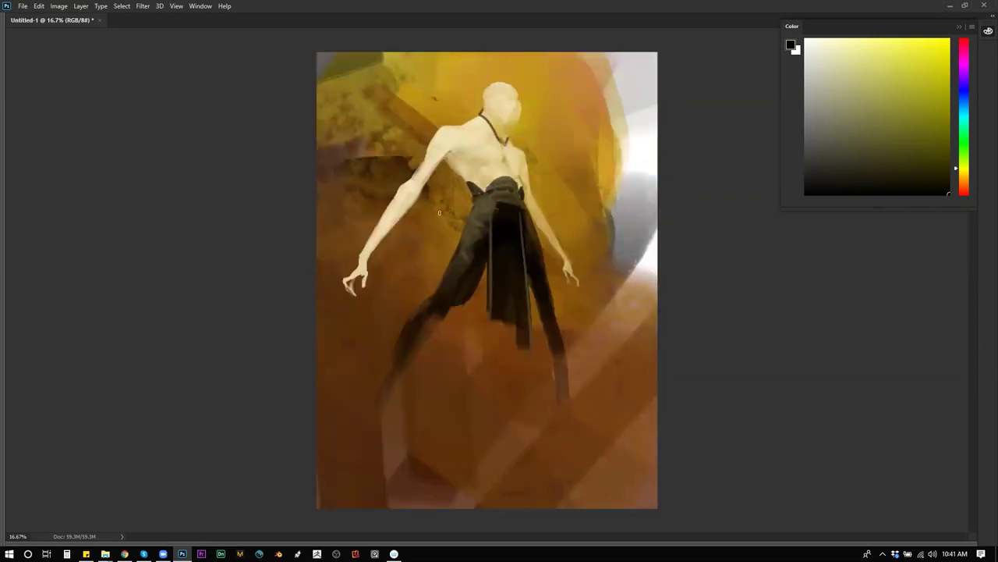
Paint dark wraps on both forearms and refine the near one with sampled skin, wrap and background colours.
{"action": "left_click_drag", "start_coordinate": [567, 264], "coordinate": [538, 215]}
{"action": "left_click_drag", "start_coordinate": [372, 253], "coordinate": [394, 212]}
{"action": "key", "text": "ctrl+z"}
{"action": "left_click_drag", "start_coordinate": [365, 258], "coordinate": [404, 206]}
{"action": "left_click", "coordinate": [407, 192], "text": "alt"}
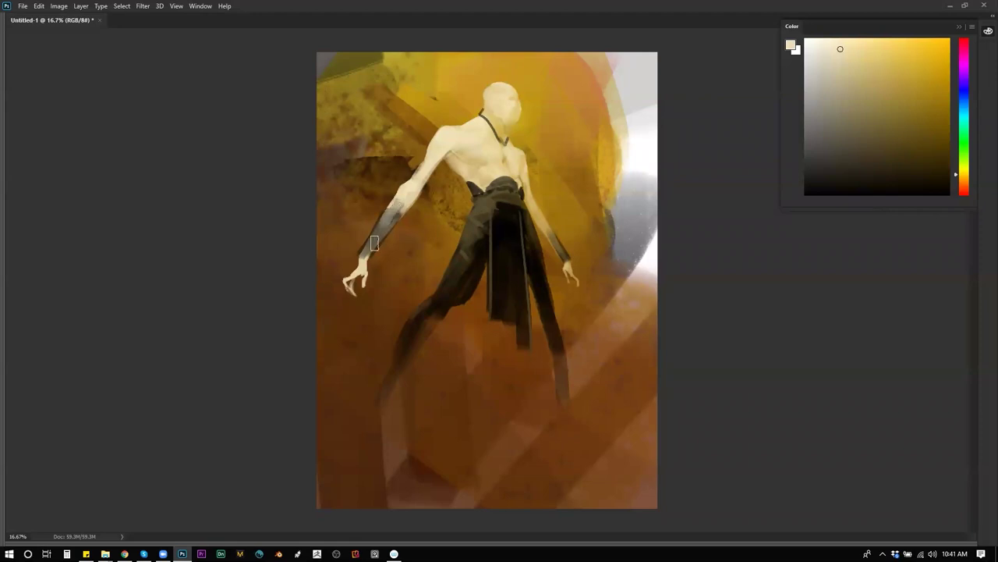
{"action": "left_click", "coordinate": [369, 250], "text": "alt"}
{"action": "left_click", "coordinate": [365, 223], "text": "alt"}
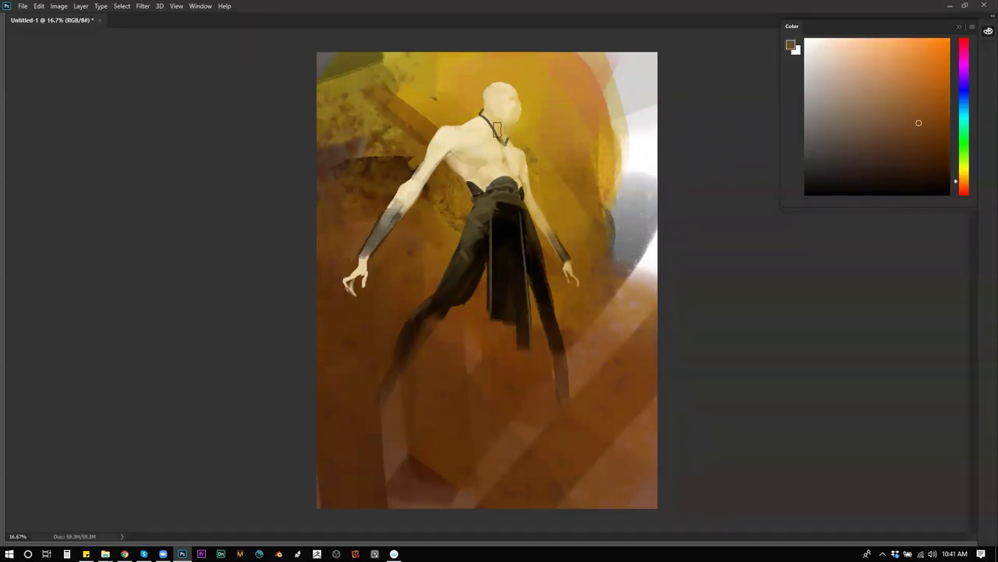
Paint a dark head wrap and widen the neck strap into a collar, refining the adjoining shoulder with sampled skin tone.
{"action": "left_click", "coordinate": [510, 202], "text": "alt"}
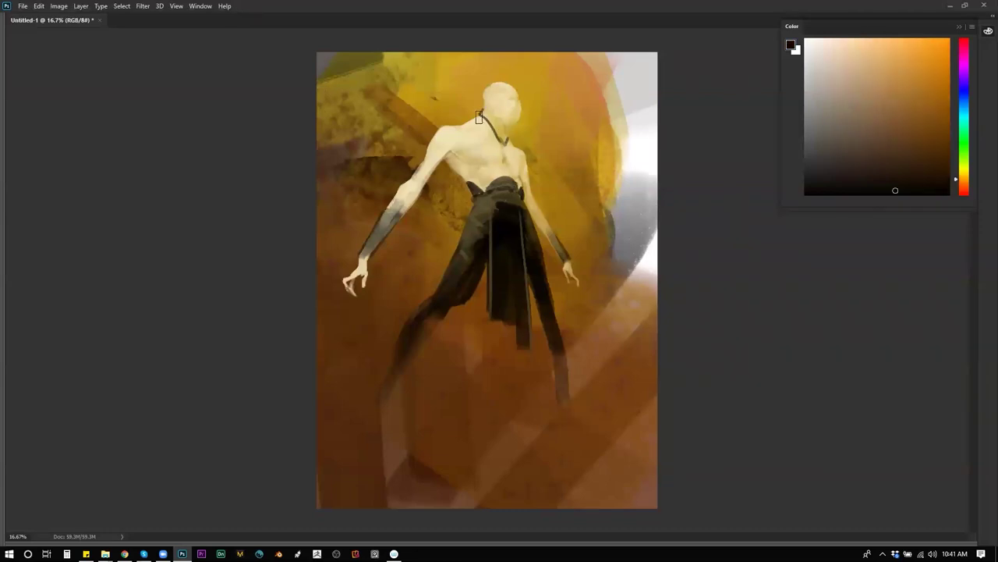
{"action": "left_click_drag", "start_coordinate": [480, 113], "coordinate": [497, 139]}
{"action": "mouse_move", "coordinate": [483, 113]}
{"action": "left_mouse_down"}
{"action": "mouse_move", "coordinate": [519, 95]}
{"action": "mouse_move", "coordinate": [499, 84]}
{"action": "mouse_move", "coordinate": [487, 92]}
{"action": "mouse_move", "coordinate": [495, 108]}
{"action": "mouse_move", "coordinate": [513, 97]}
{"action": "mouse_move", "coordinate": [485, 92]}
{"action": "mouse_move", "coordinate": [497, 84]}
{"action": "mouse_move", "coordinate": [518, 97]}
{"action": "mouse_move", "coordinate": [509, 92]}
{"action": "mouse_move", "coordinate": [518, 109]}
{"action": "mouse_move", "coordinate": [474, 117]}
{"action": "mouse_move", "coordinate": [492, 88]}
{"action": "mouse_move", "coordinate": [472, 122]}
{"action": "left_mouse_up"}
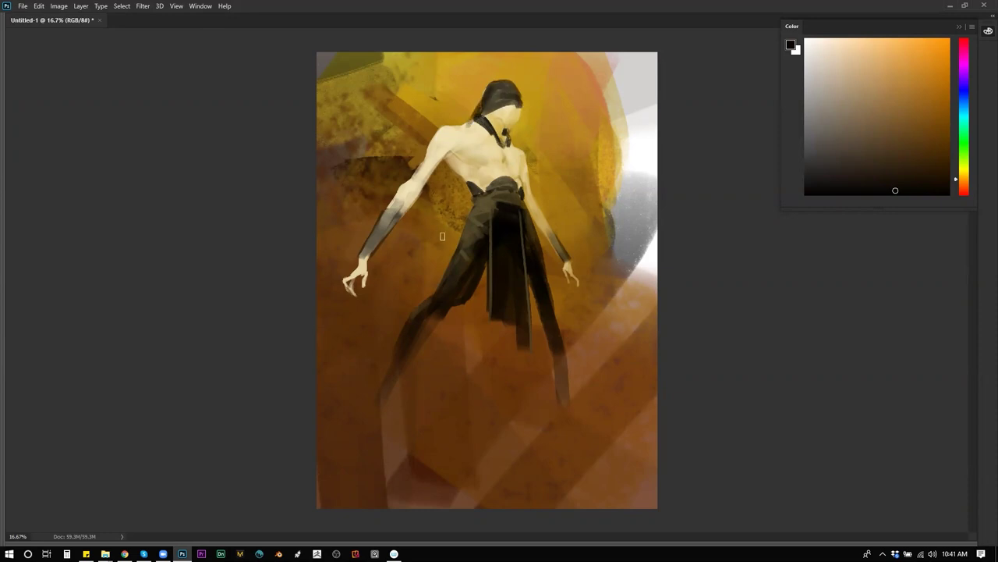
{"action": "left_click", "coordinate": [470, 126], "text": "alt"}
{"action": "left_click_drag", "start_coordinate": [469, 124], "coordinate": [484, 133]}
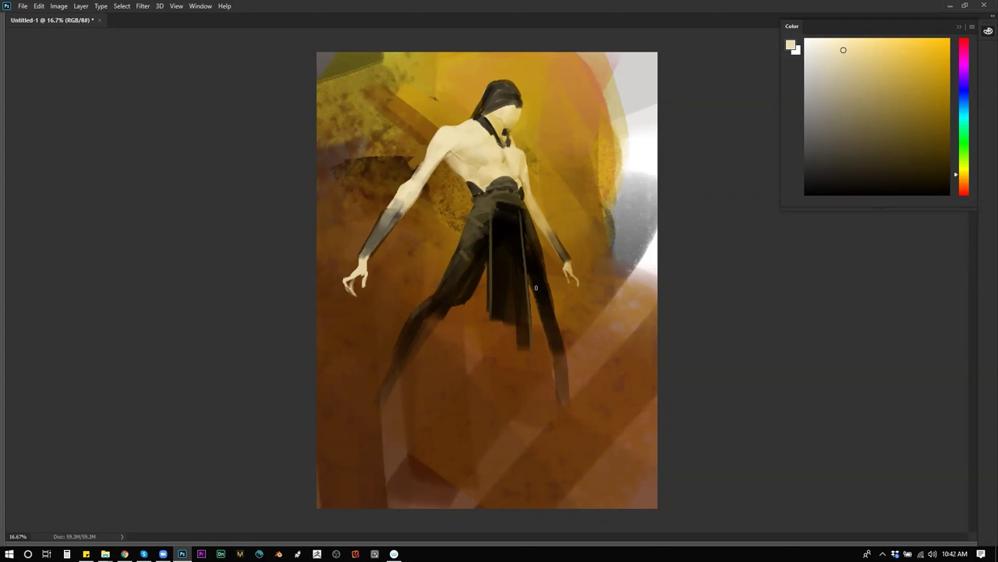
Sample the trousers' grey and paint lighter folds over the hanging front cloth, flipping the canvas to check.
{"action": "key", "text": "ctrl+shift+h"}
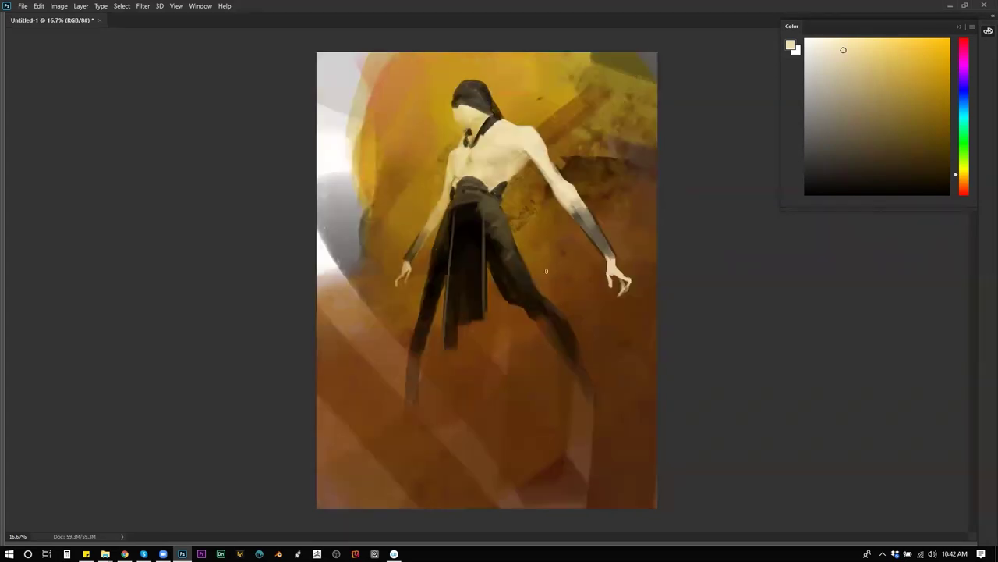
{"action": "left_click", "coordinate": [478, 217], "text": "alt"}
{"action": "mouse_move", "coordinate": [460, 205]}
{"action": "left_mouse_down"}
{"action": "mouse_move", "coordinate": [479, 209]}
{"action": "mouse_move", "coordinate": [480, 225]}
{"action": "mouse_move", "coordinate": [455, 249]}
{"action": "mouse_move", "coordinate": [480, 272]}
{"action": "left_mouse_up"}
{"action": "mouse_move", "coordinate": [465, 202]}
{"action": "left_mouse_down"}
{"action": "mouse_move", "coordinate": [456, 228]}
{"action": "mouse_move", "coordinate": [464, 233]}
{"action": "mouse_move", "coordinate": [468, 221]}
{"action": "left_mouse_up"}
{"action": "key", "text": "ctrl+shift+h"}
{"action": "left_click_drag", "start_coordinate": [495, 275], "coordinate": [498, 305]}
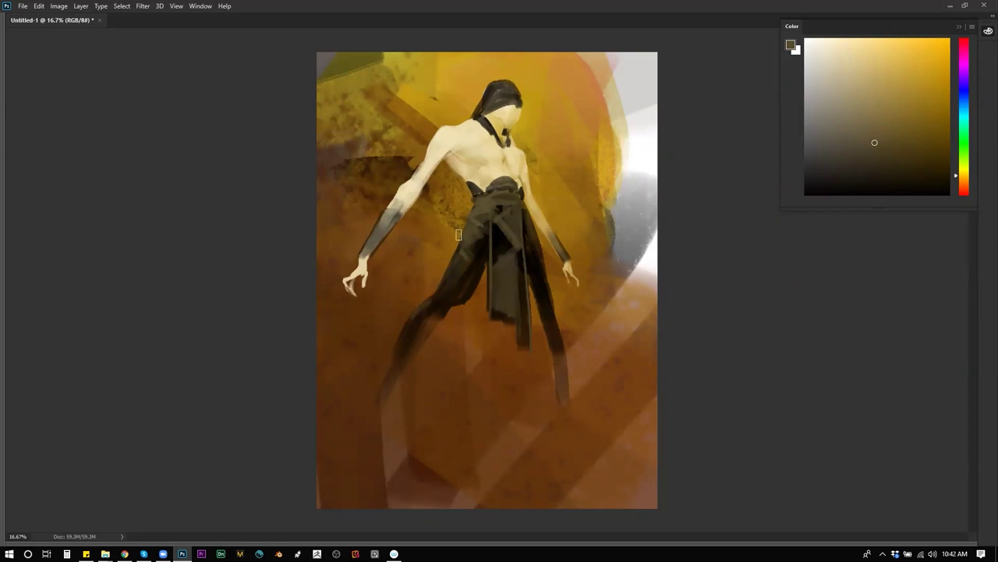
Add dark fold lines around the hip and shade the shoulder and chest with sampled skin and background tones.
{"action": "left_click", "coordinate": [484, 238], "text": "alt"}
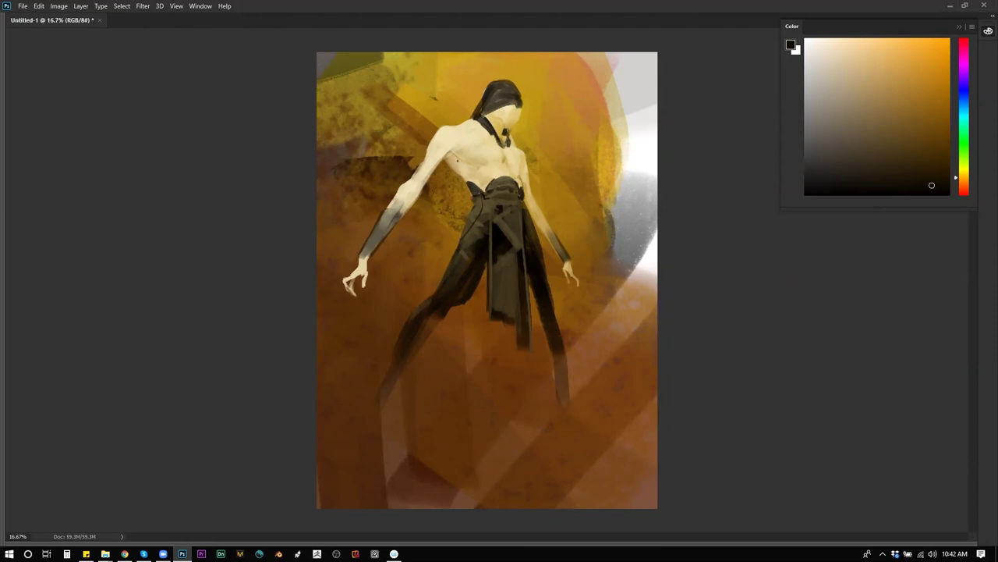
{"action": "left_click", "coordinate": [448, 163], "text": "alt"}
{"action": "left_click", "coordinate": [427, 124], "text": "alt"}
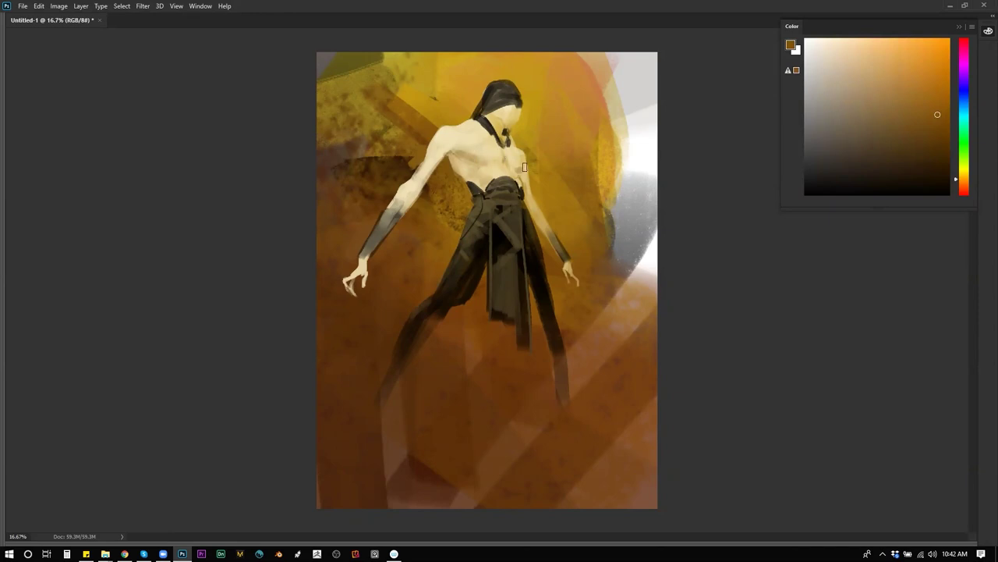
{"action": "left_click", "coordinate": [466, 129], "text": "alt"}
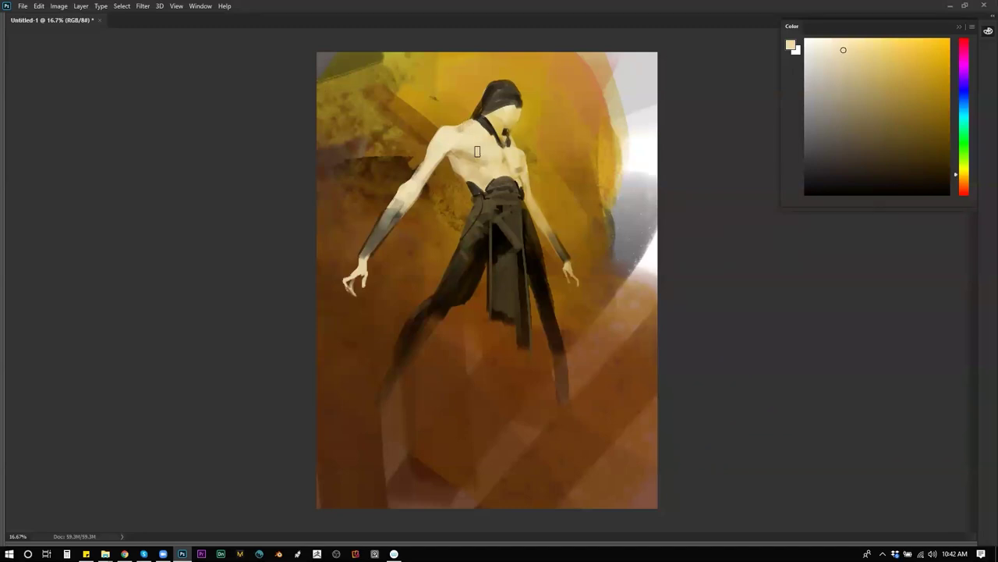
{"action": "left_click", "coordinate": [467, 127], "text": "alt"}
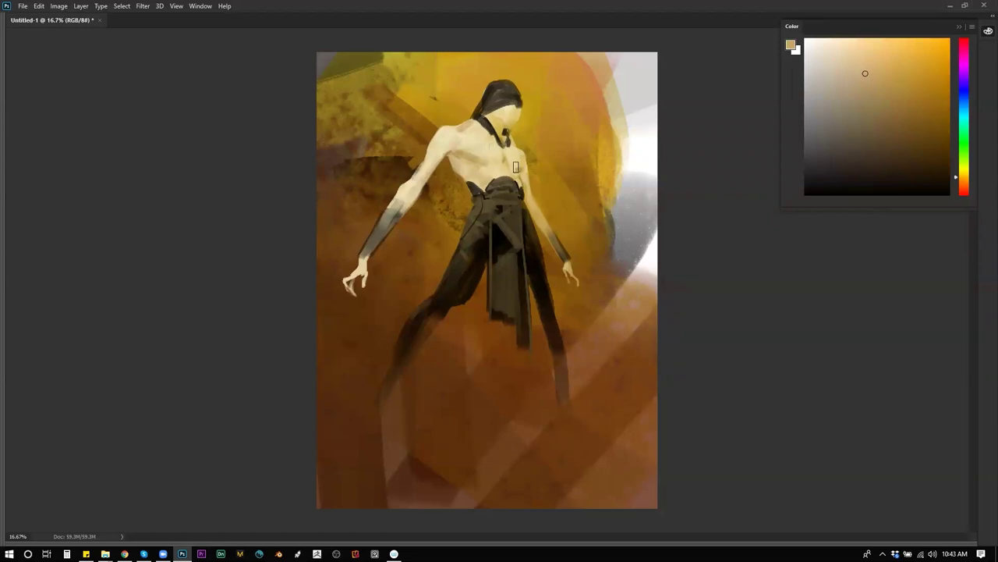
Pick a dark ochre and refine the face and shoulder shading with sampled skin tones, flipping the canvas to check.
{"action": "left_click", "coordinate": [937, 103]}
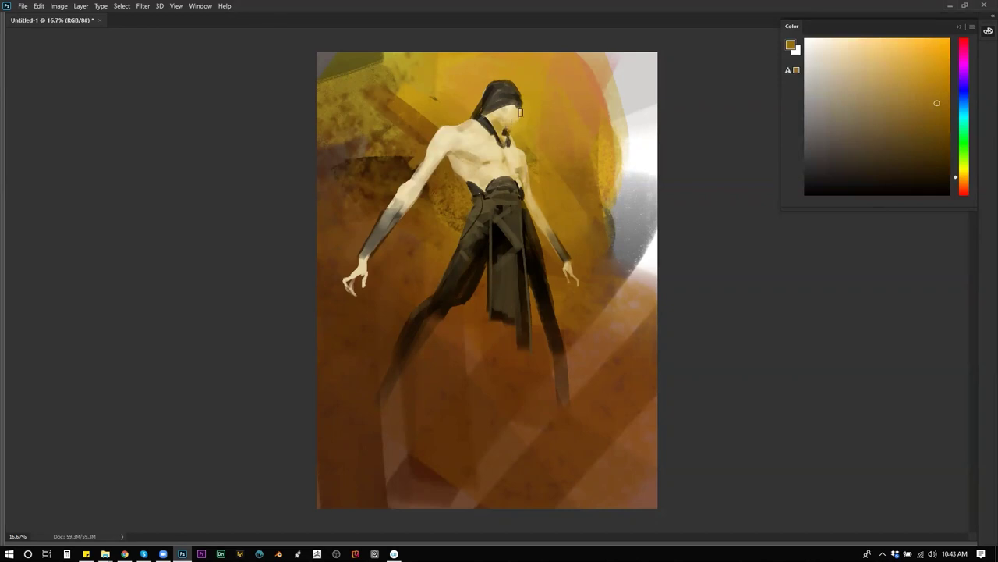
{"action": "key", "text": "F2"}
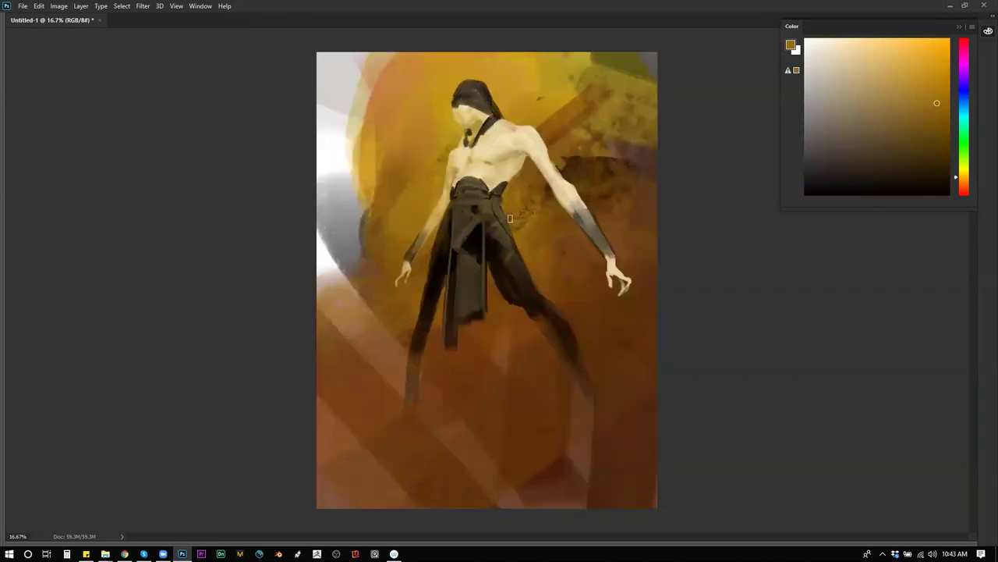
{"action": "left_click", "coordinate": [515, 129], "text": "alt"}
{"action": "left_click", "coordinate": [514, 137], "text": "alt"}
{"action": "key", "text": "ctrl+shift+h"}
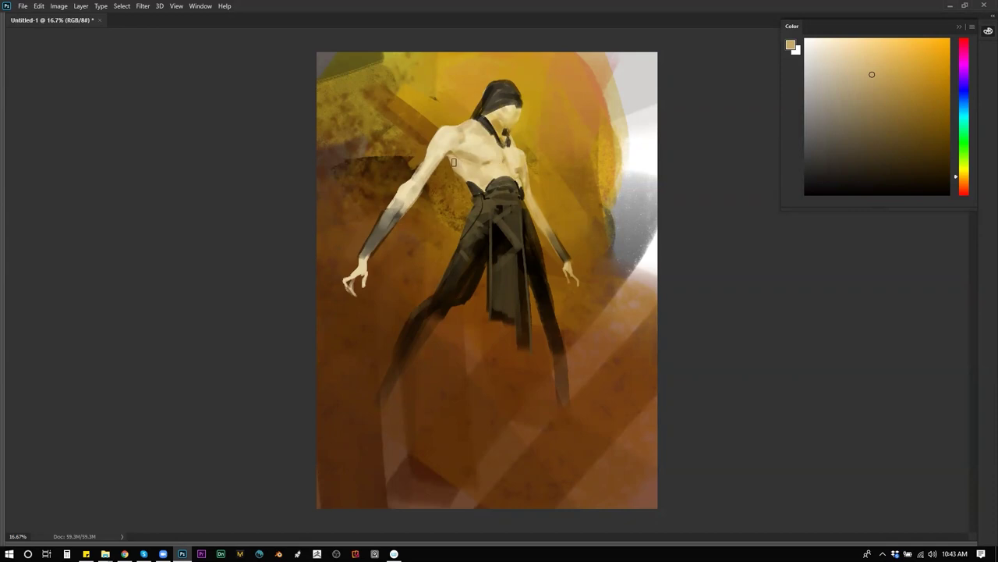
Refine the near side of the torso with the background's dark brown and sampled skin tones.
{"action": "left_click", "coordinate": [387, 168], "text": "alt"}
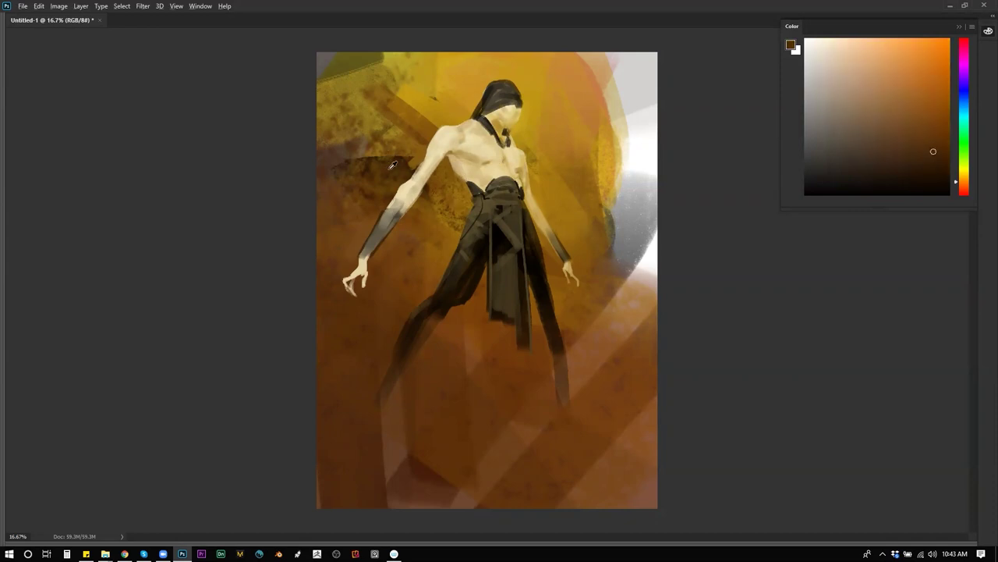
{"action": "left_click_drag", "start_coordinate": [451, 156], "coordinate": [463, 180]}
{"action": "left_click", "coordinate": [471, 172], "text": "alt"}
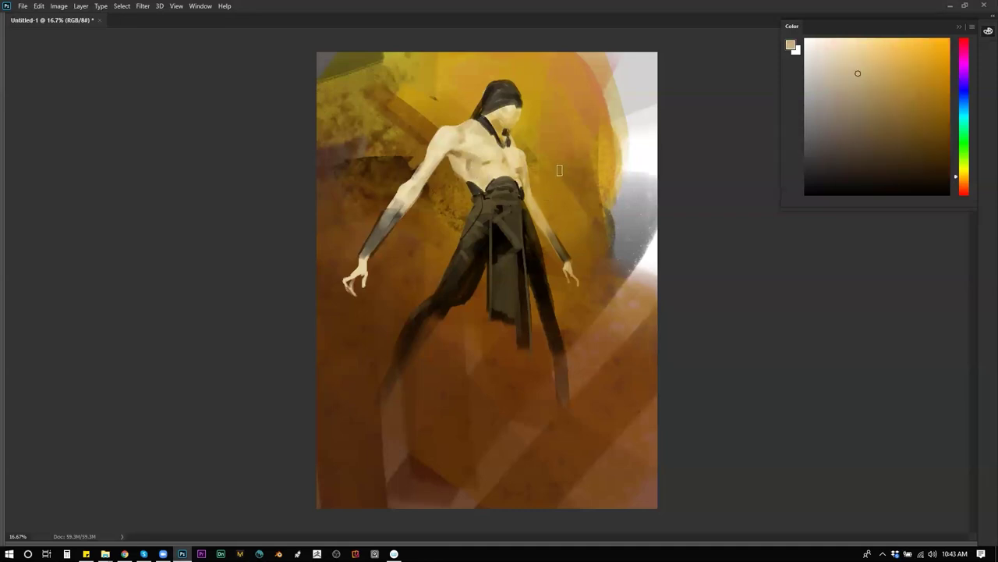
{"action": "left_click", "coordinate": [473, 156], "text": "alt"}
Check the mirrored figure at a smaller size, then refine the shoulder and far forearm with sampled colours.
{"action": "key", "text": "z"}
{"action": "left_click", "coordinate": [555, 227], "text": "alt"}
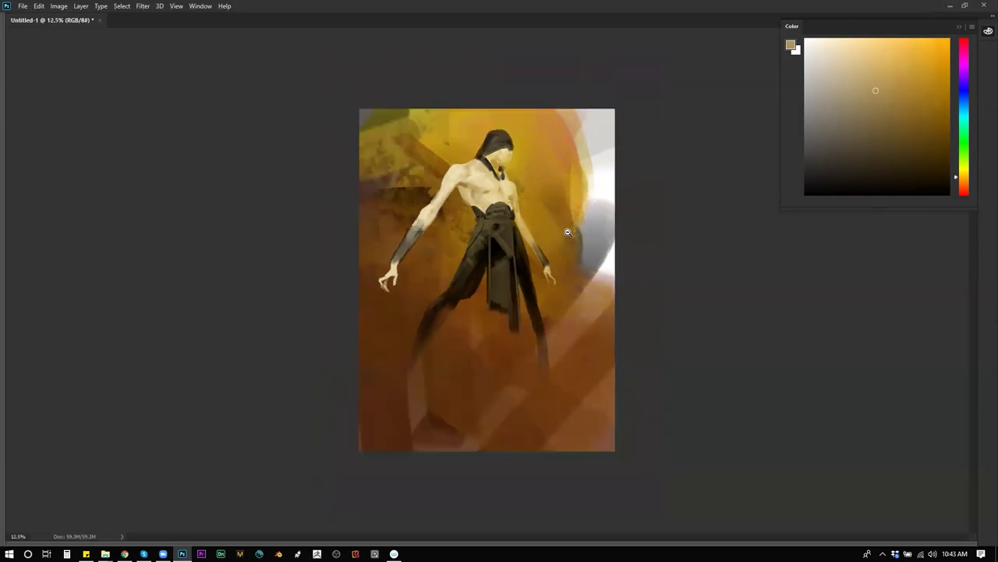
{"action": "left_click", "coordinate": [560, 234], "text": "alt"}
{"action": "key", "text": "ctrl+shift+h"}
{"action": "left_click", "coordinate": [542, 235]}
{"action": "key", "text": "ctrl+plus"}
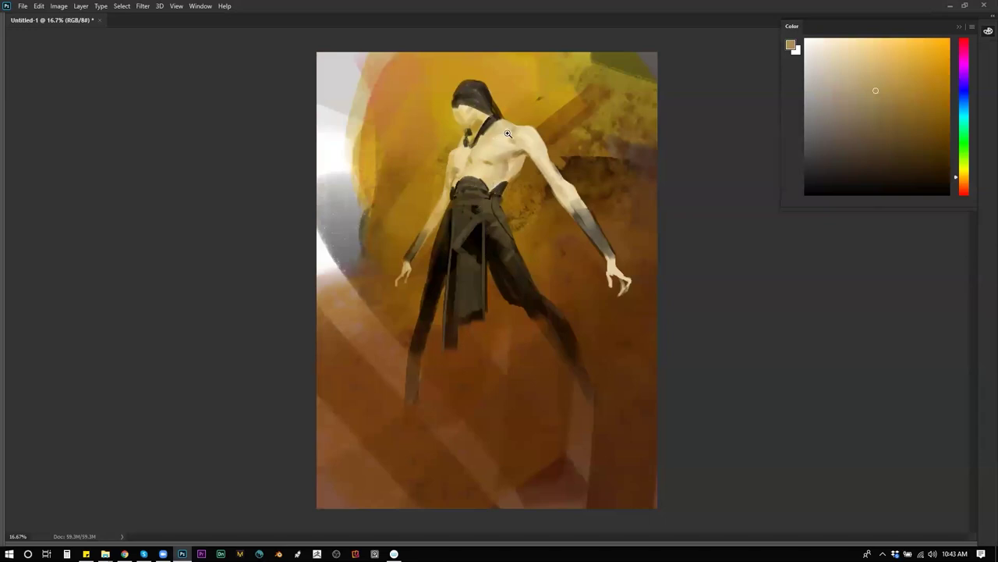
{"action": "left_click", "coordinate": [570, 121], "text": "alt"}
{"action": "left_click", "coordinate": [420, 243], "text": "alt"}
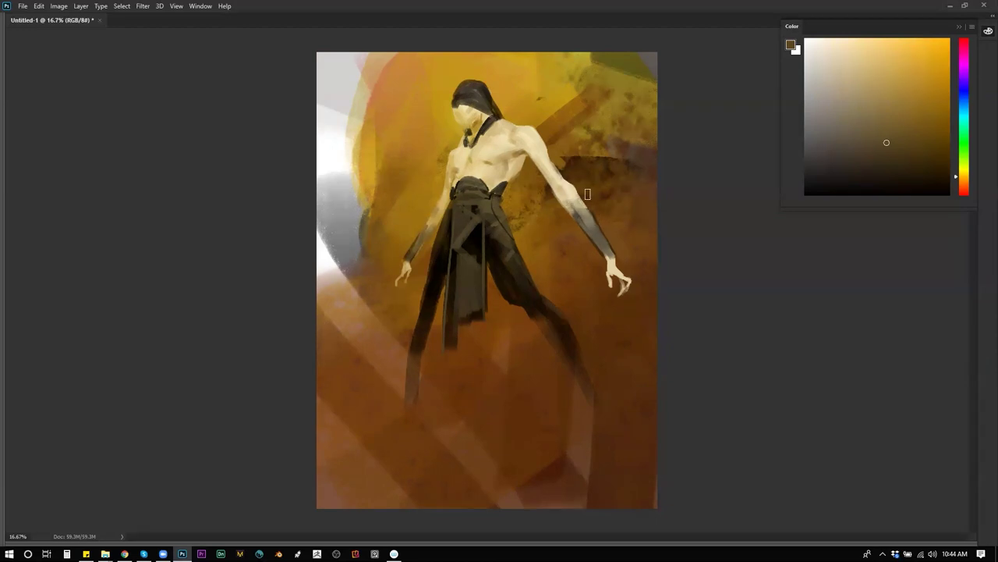
Soften the shading on the armpit, chest and face with sampled skin tones, flipping the canvas to check.
{"action": "left_click", "coordinate": [454, 151], "text": "alt"}
{"action": "key", "text": "ctrl+shift+h"}
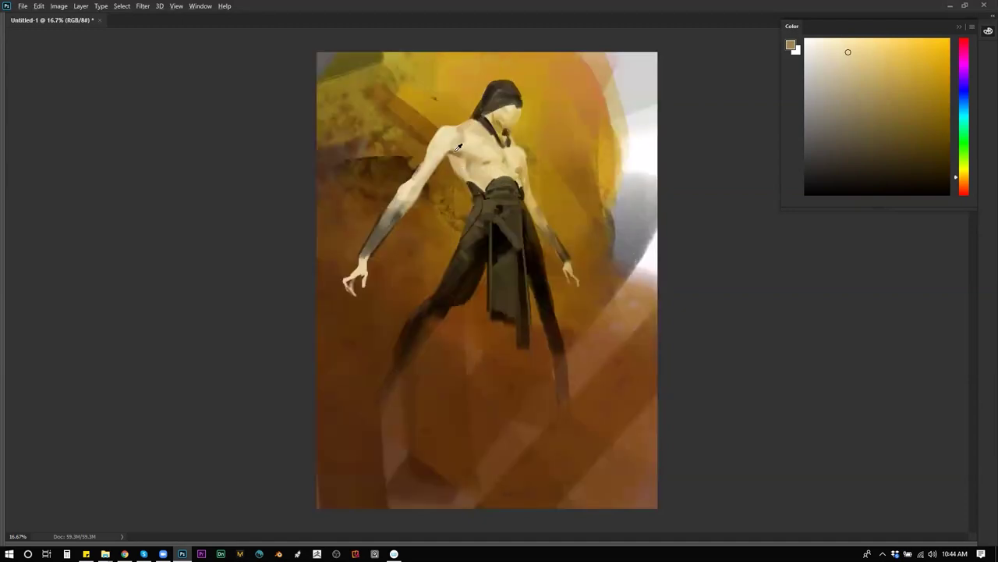
{"action": "left_click", "coordinate": [458, 149], "text": "alt"}
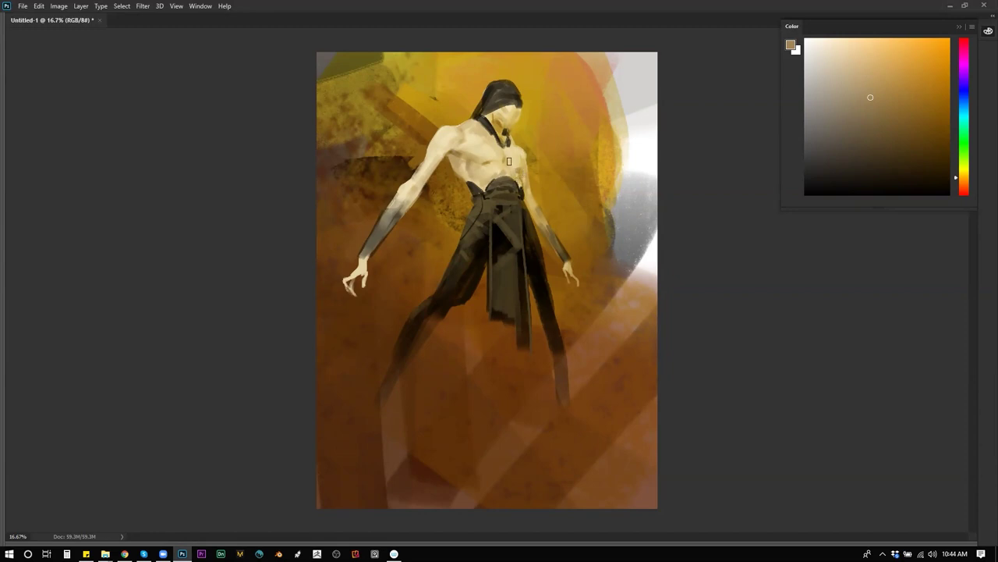
{"action": "left_click", "coordinate": [515, 163], "text": "alt"}
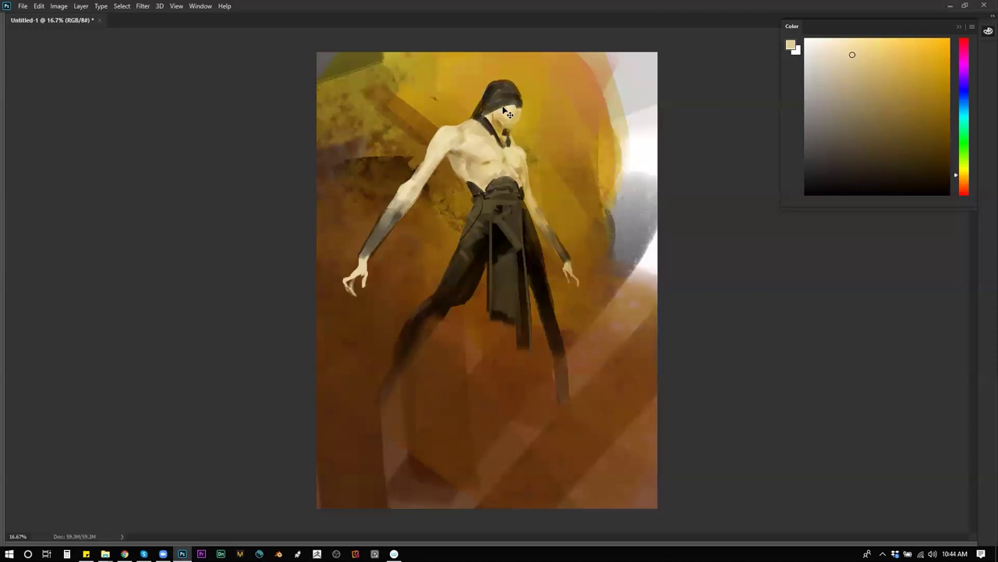
{"action": "key", "text": "ctrl+shift+h"}
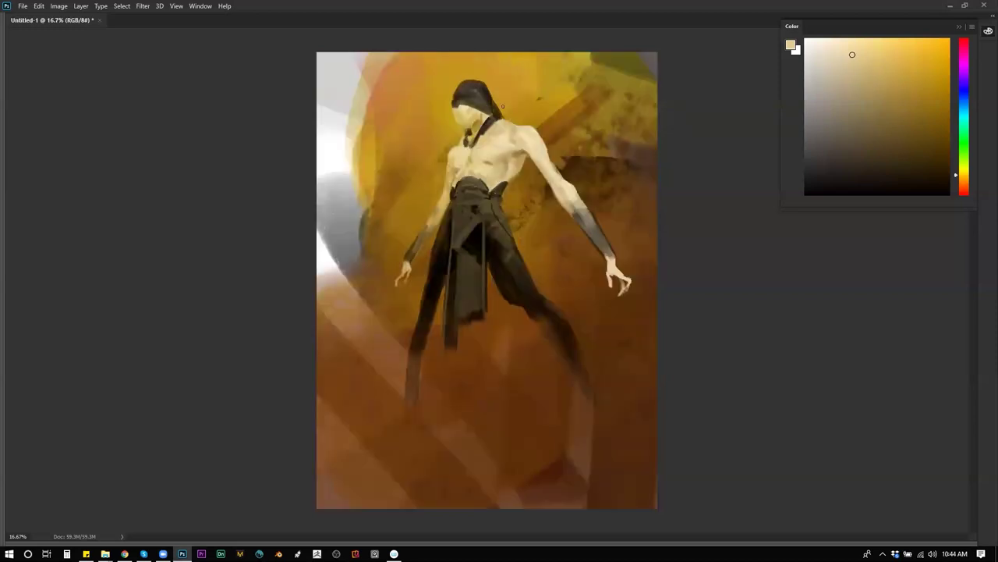
Sample the trousers' black, widen the far thigh, shape the knees and lengthen both lower legs.
{"action": "left_click", "coordinate": [450, 226], "text": "alt"}
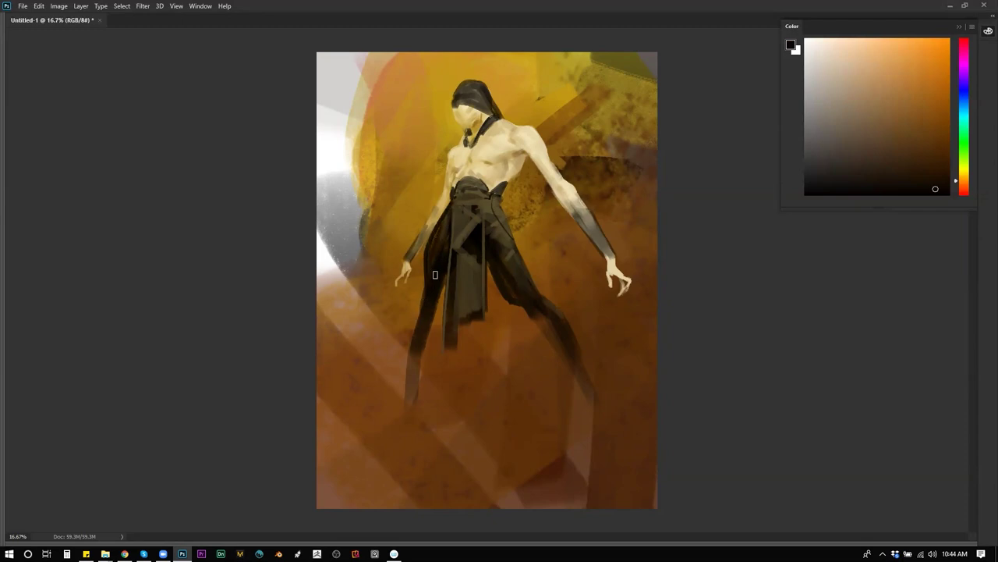
{"action": "mouse_move", "coordinate": [431, 275]}
{"action": "left_mouse_down"}
{"action": "mouse_move", "coordinate": [412, 373]}
{"action": "mouse_move", "coordinate": [430, 319]}
{"action": "mouse_move", "coordinate": [413, 382]}
{"action": "mouse_move", "coordinate": [417, 335]}
{"action": "mouse_move", "coordinate": [390, 448]}
{"action": "left_mouse_up"}
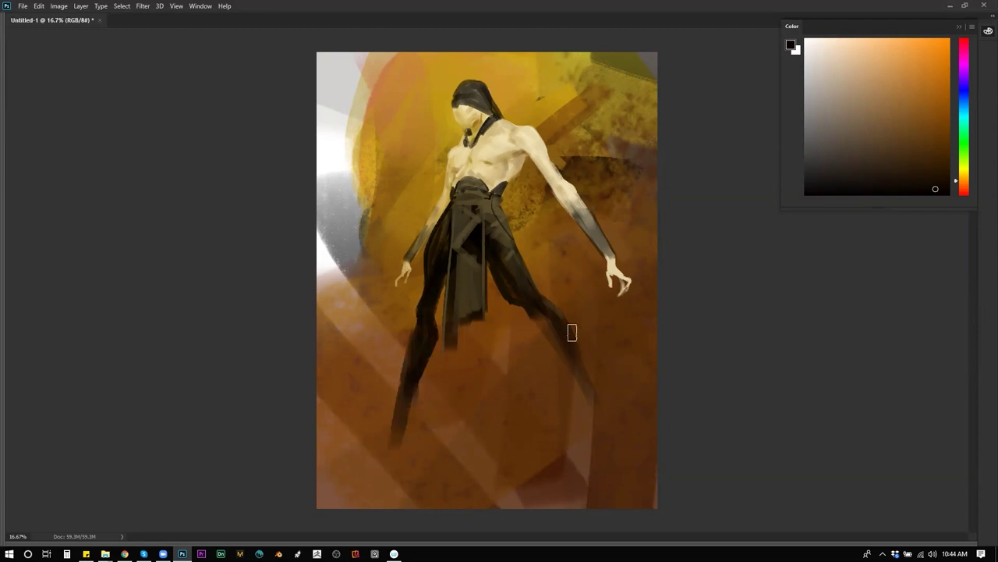
{"action": "left_click_drag", "start_coordinate": [529, 307], "coordinate": [611, 446]}
{"action": "left_click_drag", "start_coordinate": [577, 365], "coordinate": [622, 465]}
Flip the canvas and brush sampled grey highlights onto the near thigh with a smaller brush, then sample the background beside the waist.
{"action": "key", "text": "bracketright"}
{"action": "key", "text": "bracketright"}
{"action": "key", "text": "ctrl+shift+h"}
{"action": "key", "text": "bracketleft"}
{"action": "key", "text": "bracketleft"}
{"action": "key", "text": "bracketleft"}
{"action": "key", "text": "bracketleft"}
{"action": "key", "text": "bracketleft"}
{"action": "left_click", "coordinate": [479, 207], "text": "alt"}
{"action": "left_click_drag", "start_coordinate": [467, 220], "coordinate": [446, 283]}
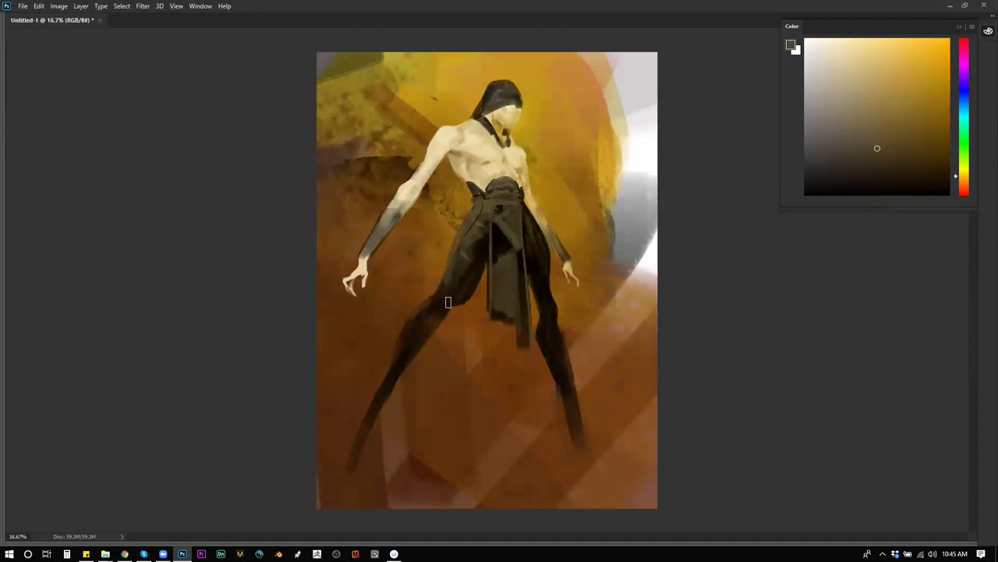
{"action": "left_click", "coordinate": [457, 184], "text": "alt"}
Sample the near leg's dark brown and extend both lower legs to the canvas's bottom edge with thin strokes.
{"action": "key", "text": "ctrl+minus"}
{"action": "key", "text": "ctrl+minus"}
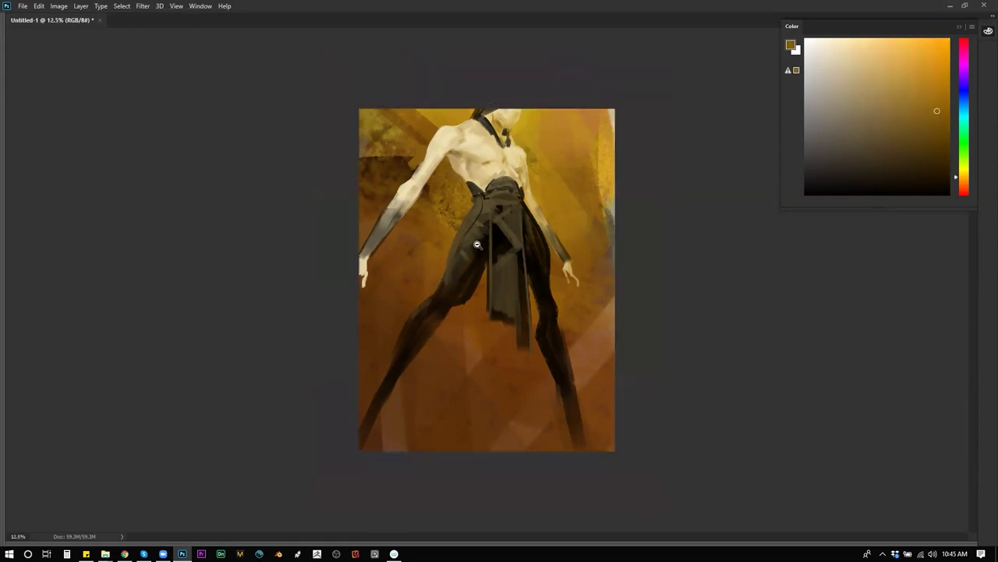
{"action": "key", "text": "ctrl+plus"}
{"action": "left_click", "coordinate": [422, 343], "text": "alt"}
{"action": "left_click_drag", "start_coordinate": [383, 417], "coordinate": [363, 449]}
{"action": "left_click_drag", "start_coordinate": [398, 370], "coordinate": [376, 439]}
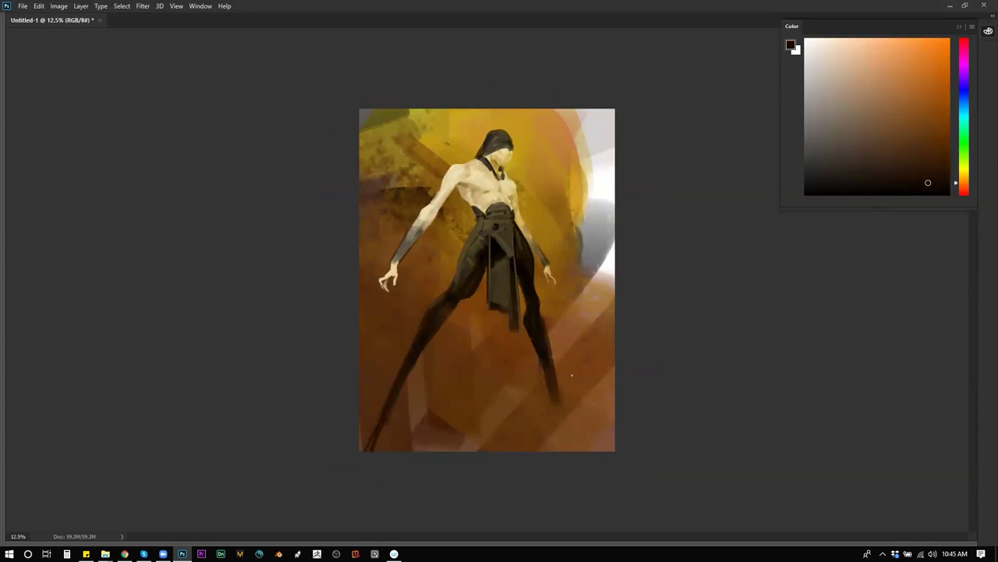
{"action": "left_click_drag", "start_coordinate": [547, 382], "coordinate": [571, 451]}
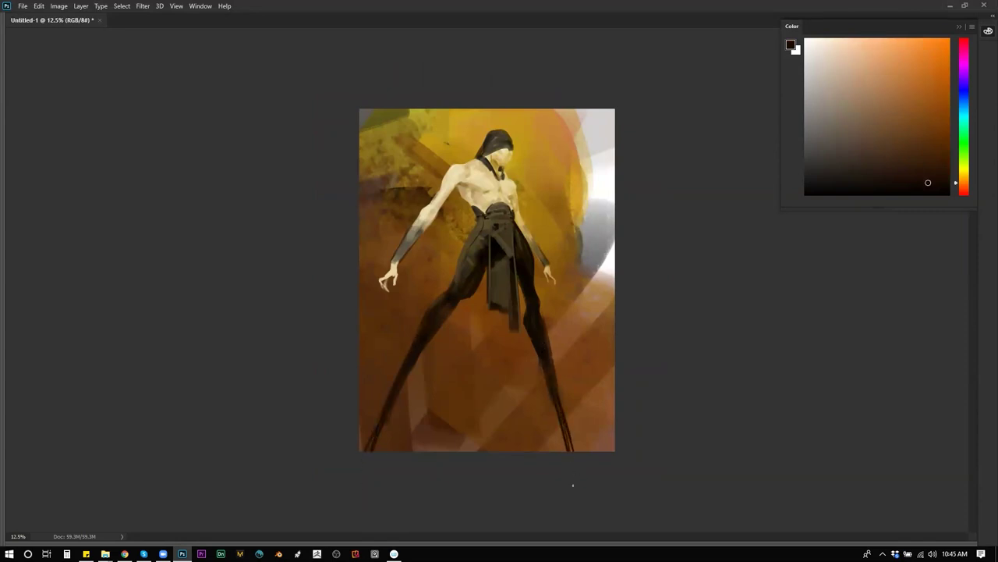
Sample the background brown beside the far leg and trim the lower leg's outline with a long stroke.
{"action": "left_click", "coordinate": [527, 337], "text": "alt"}
{"action": "left_click_drag", "start_coordinate": [543, 374], "coordinate": [571, 485]}
{"action": "key", "text": "z"}
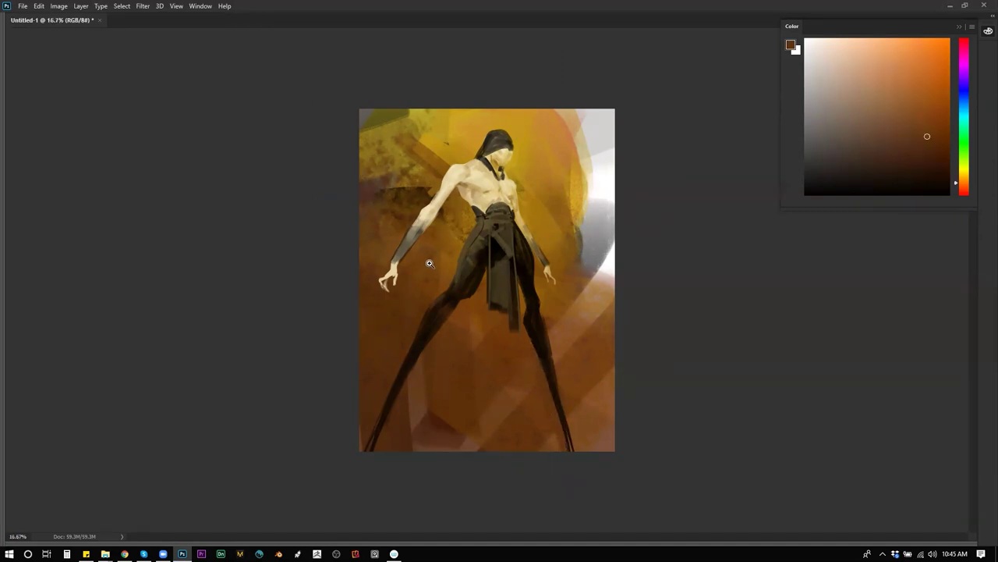
{"action": "left_click", "coordinate": [429, 265]}
Brush muted grey-brown highlights and dark folds onto the waist, hip and near thigh, adjusting colours sampled from the figure.
{"action": "left_click", "coordinate": [486, 205], "text": "alt"}
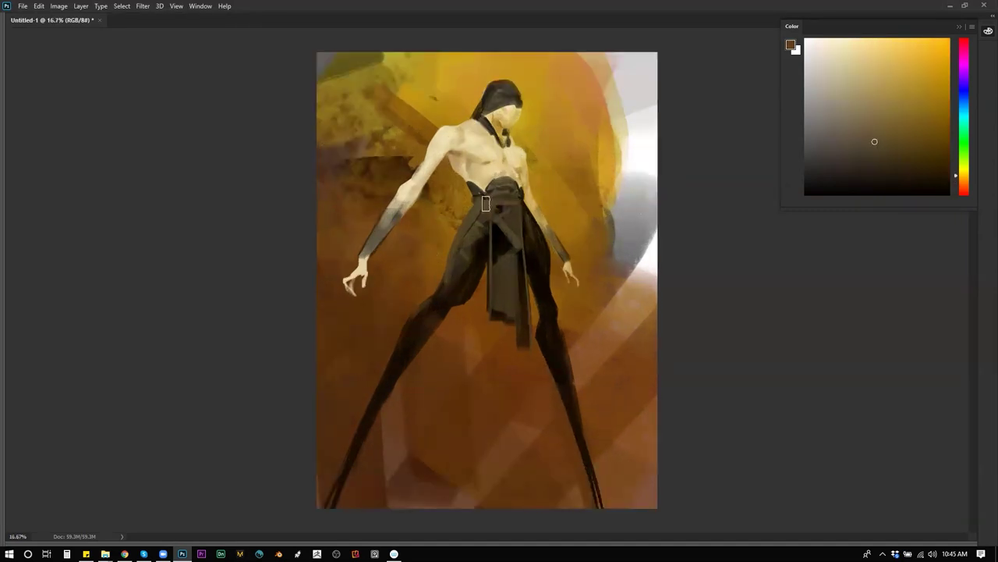
{"action": "left_click", "coordinate": [832, 114]}
{"action": "left_click", "coordinate": [477, 206], "text": "alt"}
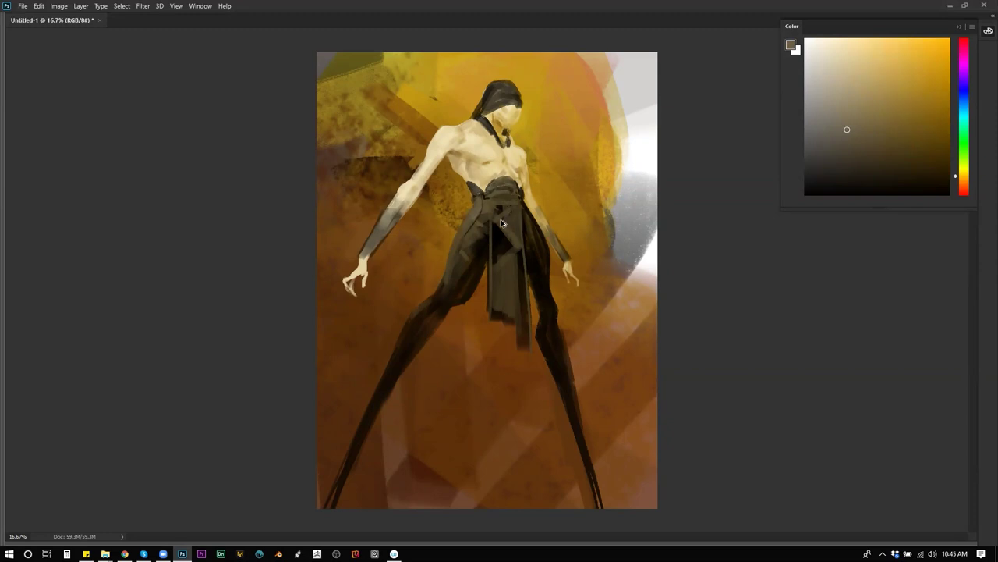
{"action": "left_click", "coordinate": [480, 207], "text": "alt"}
{"action": "left_click", "coordinate": [889, 113]}
{"action": "left_click", "coordinate": [478, 236], "text": "alt"}
{"action": "left_click", "coordinate": [481, 254], "text": "alt"}
{"action": "left_click", "coordinate": [472, 251], "text": "alt"}
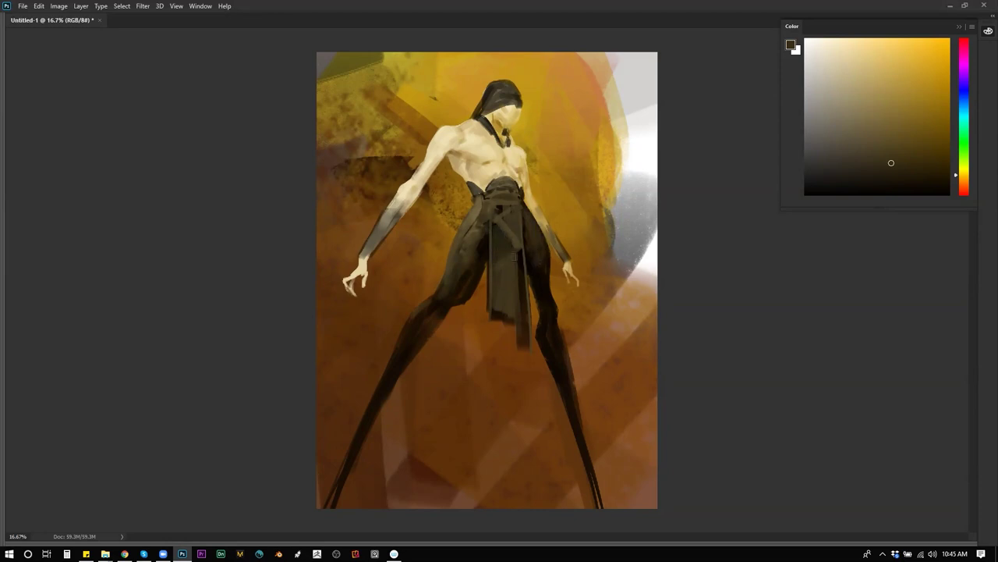
Reset to the default black and paint thin accents on the sash and hip, flipping the canvas to check.
{"action": "key", "text": "d"}
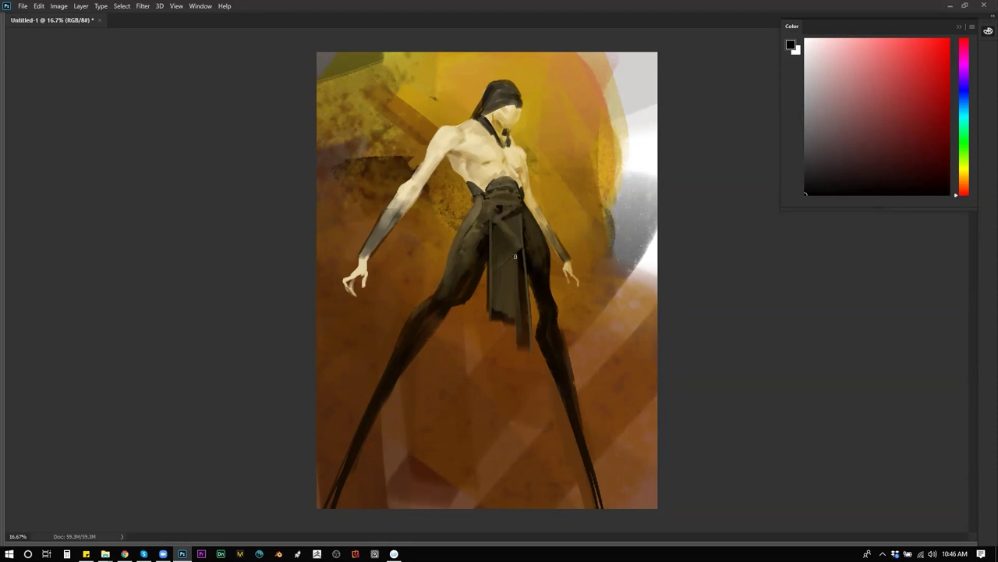
{"action": "key", "text": "ctrl+shift+h"}
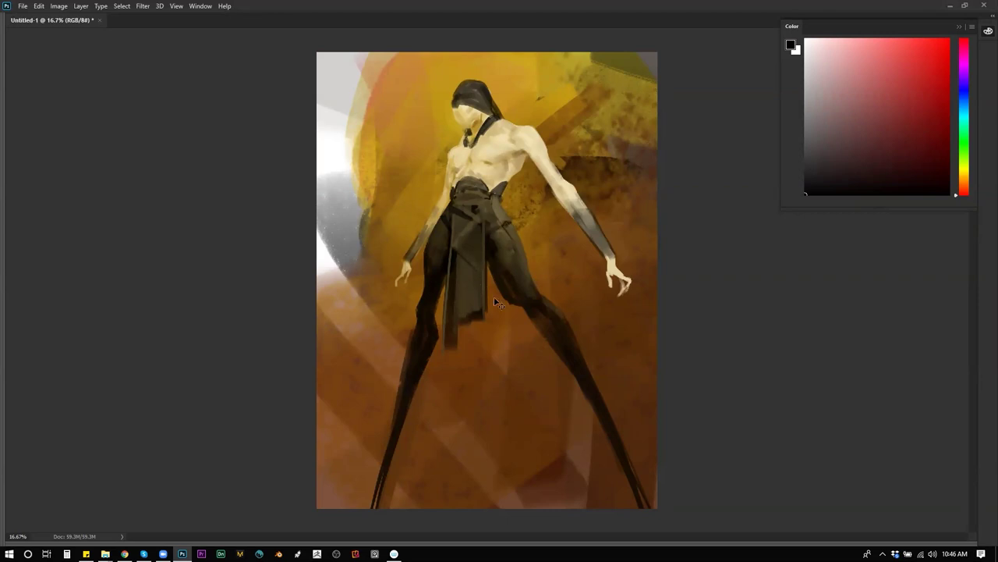
{"action": "key", "text": "ctrl+h"}
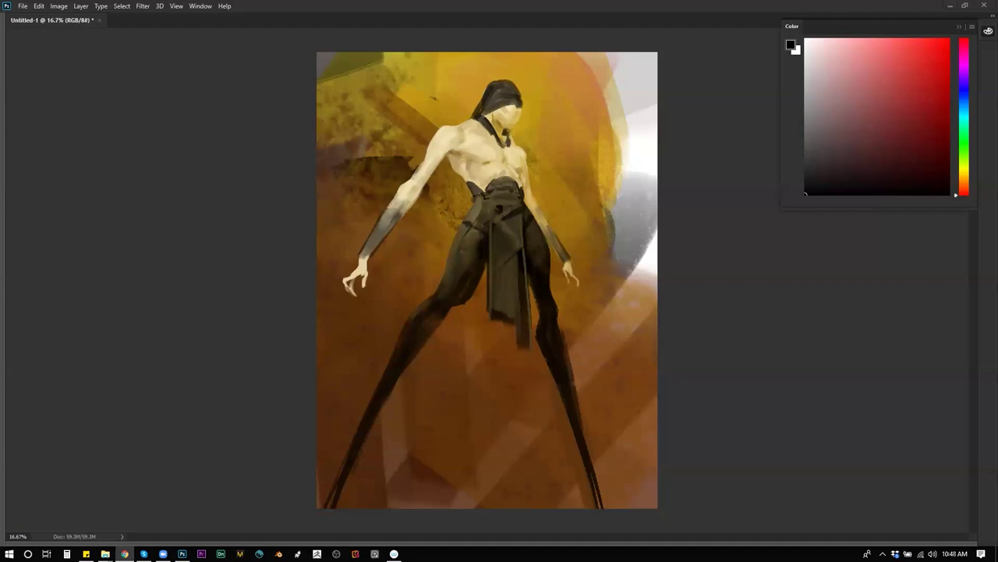
{"action": "left_click", "coordinate": [569, 237]}
{"action": "right_click", "coordinate": [490, 177]}
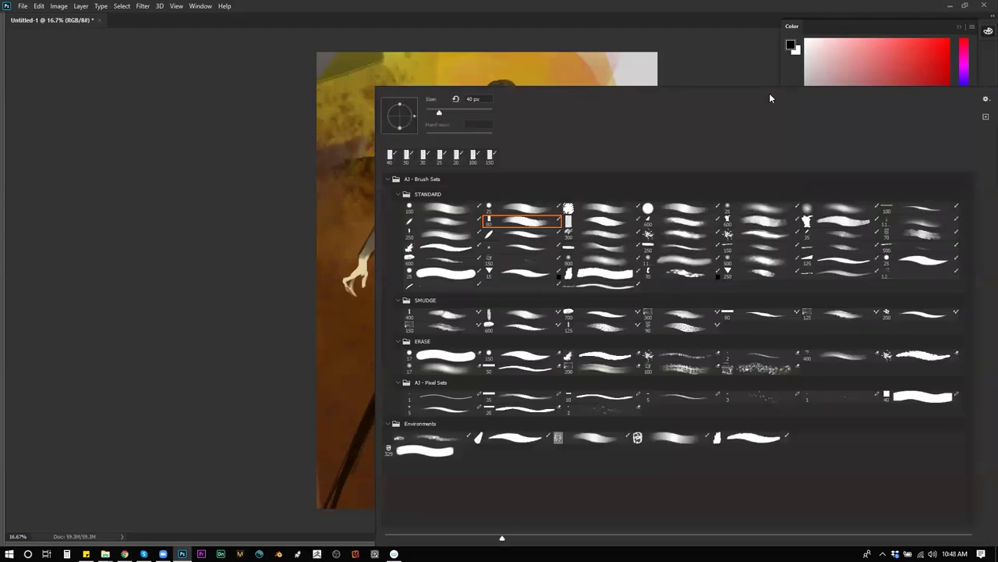
{"action": "left_click", "coordinate": [787, 63]}
Sample the chest's skin tone, shift its hue through green to a pale greyish cyan and dab it onto the chest.
{"action": "left_click", "coordinate": [491, 142], "text": "alt"}
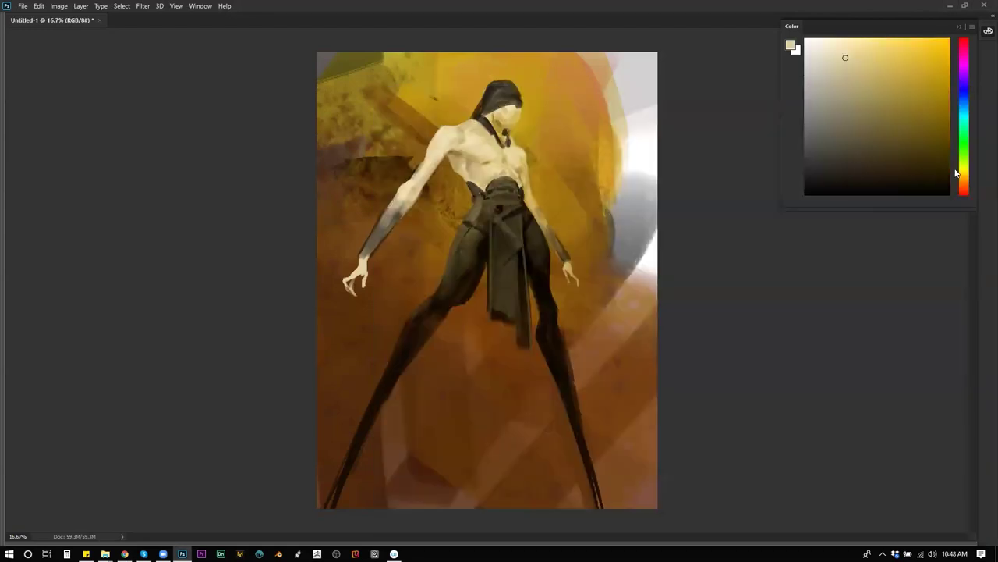
{"action": "left_click_drag", "start_coordinate": [965, 175], "coordinate": [965, 171]}
{"action": "left_click_drag", "start_coordinate": [839, 58], "coordinate": [831, 64]}
{"action": "left_click_drag", "start_coordinate": [959, 178], "coordinate": [960, 157]}
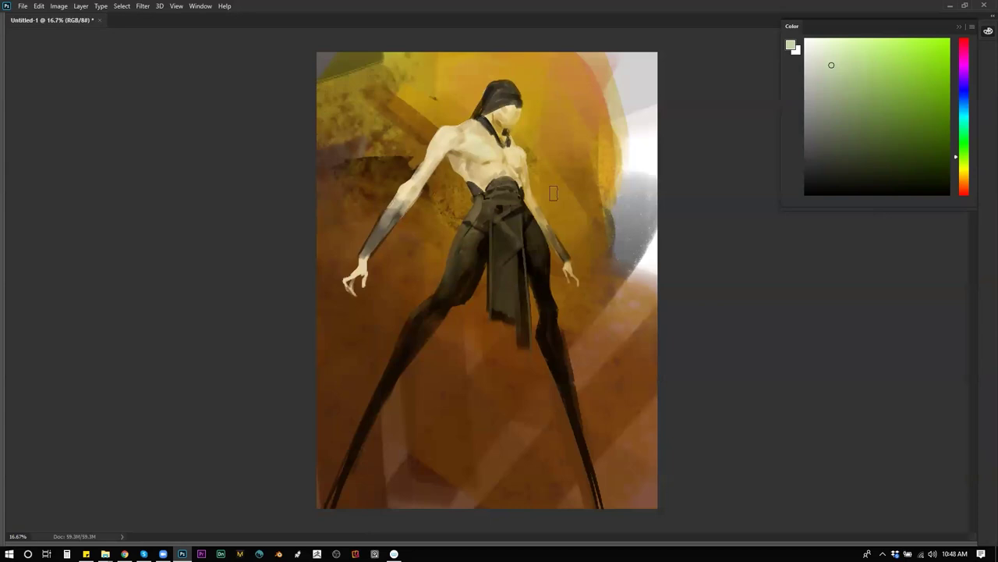
{"action": "left_click", "coordinate": [964, 116]}
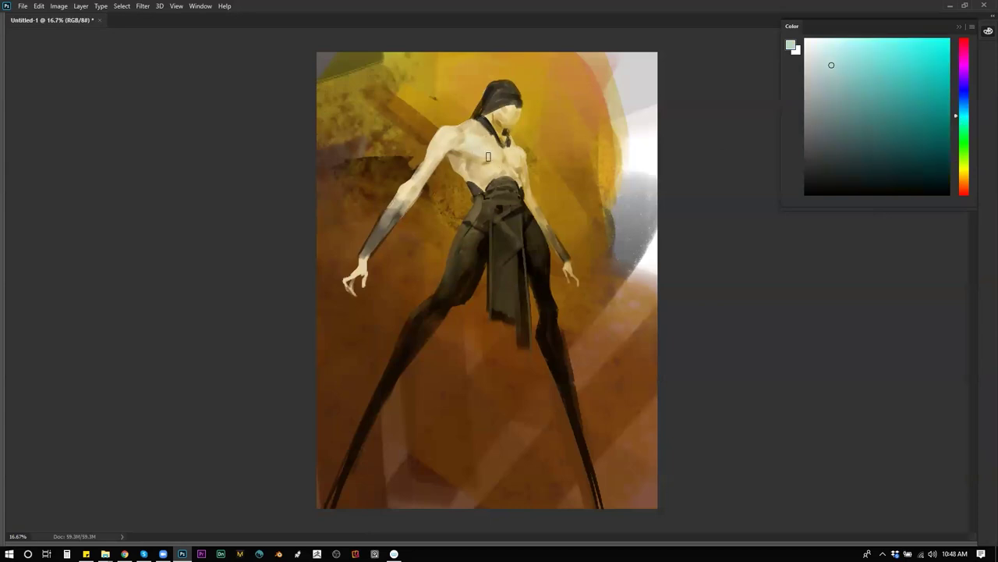
{"action": "left_click", "coordinate": [819, 63]}
Flip the canvas to check, brush the cool tint over the chest and blend the ribs with a sampled tan.
{"action": "key", "text": "alt+space"}
{"action": "left_click", "coordinate": [543, 192], "text": "alt"}
{"action": "left_click", "coordinate": [542, 192], "text": "alt"}
{"action": "left_click", "coordinate": [542, 192], "text": "alt"}
{"action": "key", "text": "ctrl+shift+h"}
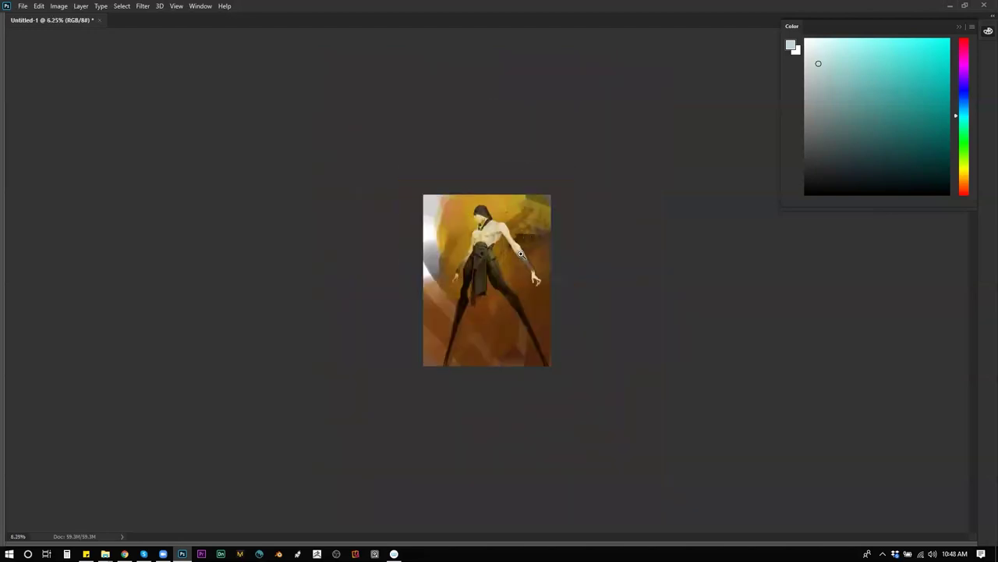
{"action": "left_click", "coordinate": [506, 244], "text": "ctrl"}
{"action": "left_click", "coordinate": [506, 244]}
{"action": "left_click", "coordinate": [504, 227]}
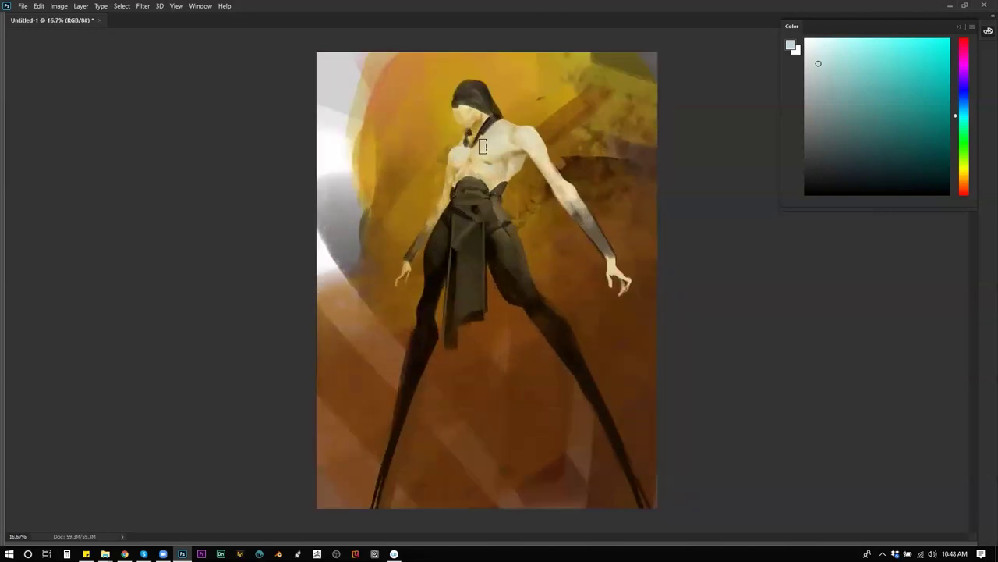
{"action": "left_click", "coordinate": [507, 154], "text": "alt"}
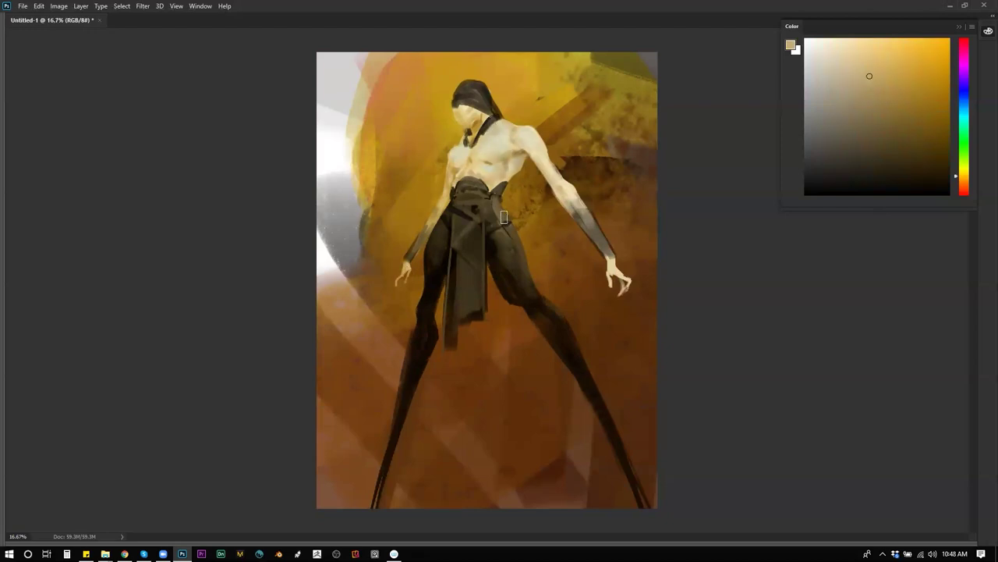
{"action": "key", "text": "h"}
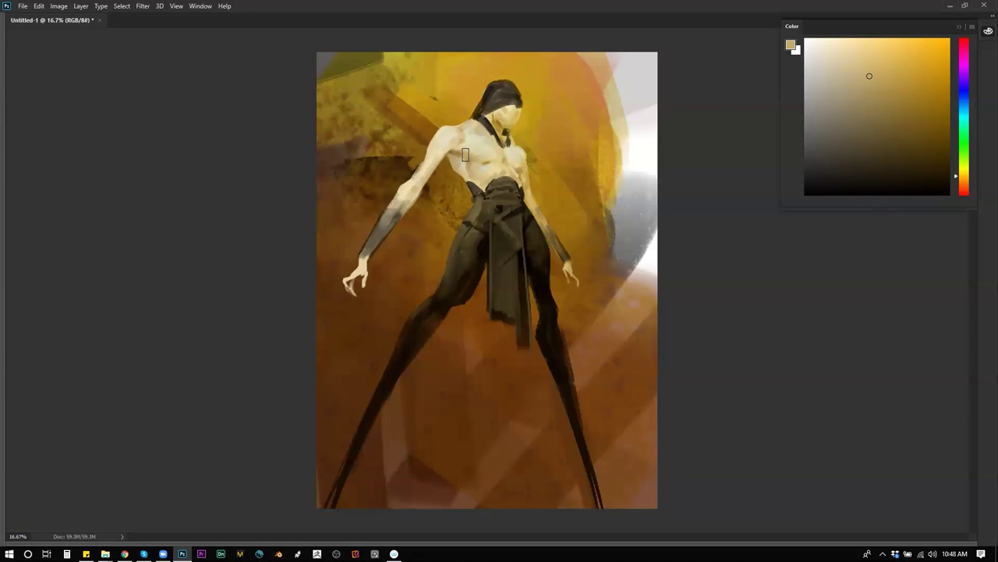
Refine the near shoulder, chest and ribs with sampled skin tones and a lighter off-white.
{"action": "left_click", "coordinate": [484, 170], "text": "alt"}
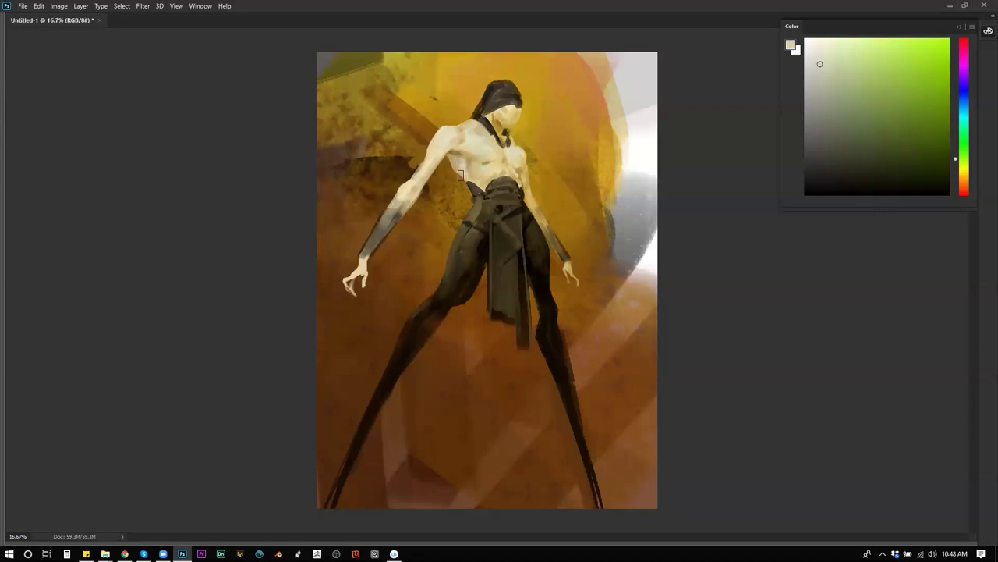
{"action": "left_click", "coordinate": [468, 124], "text": "alt"}
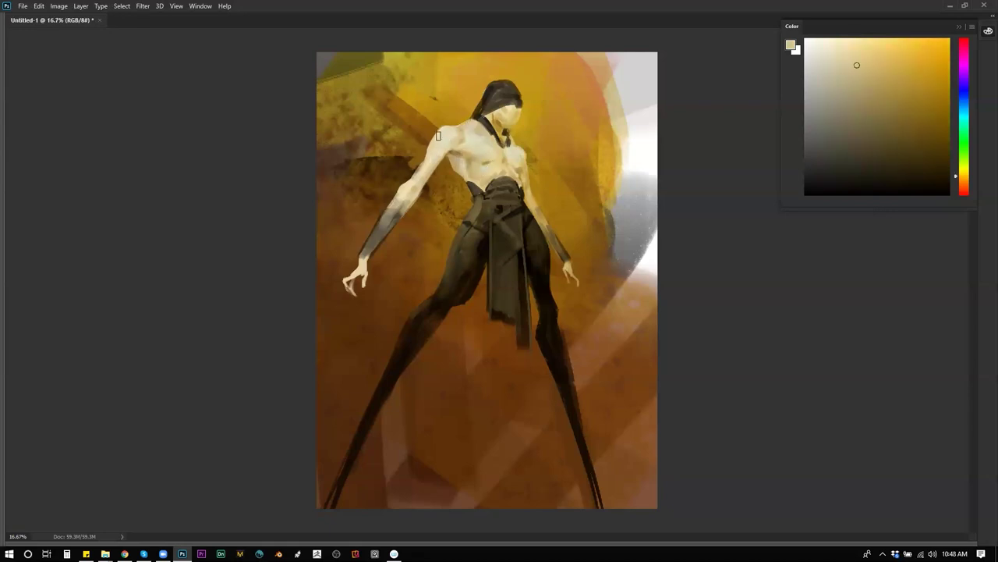
{"action": "mouse_move", "coordinate": [860, 125]}
{"action": "left_mouse_down"}
{"action": "mouse_move", "coordinate": [827, 154]}
{"action": "mouse_move", "coordinate": [868, 159]}
{"action": "mouse_move", "coordinate": [907, 133]}
{"action": "mouse_move", "coordinate": [924, 152]}
{"action": "left_mouse_up"}
{"action": "left_click", "coordinate": [435, 142], "text": "alt"}
{"action": "left_click", "coordinate": [450, 129], "text": "alt"}
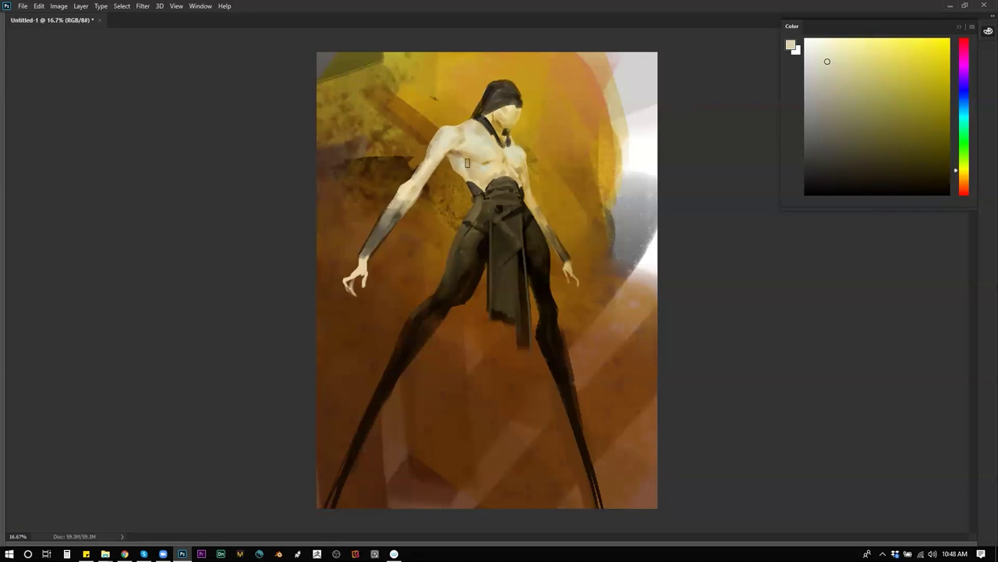
{"action": "left_click", "coordinate": [471, 142], "text": "alt"}
{"action": "left_click_drag", "start_coordinate": [823, 54], "coordinate": [816, 47]}
{"action": "left_click", "coordinate": [435, 143], "text": "alt"}
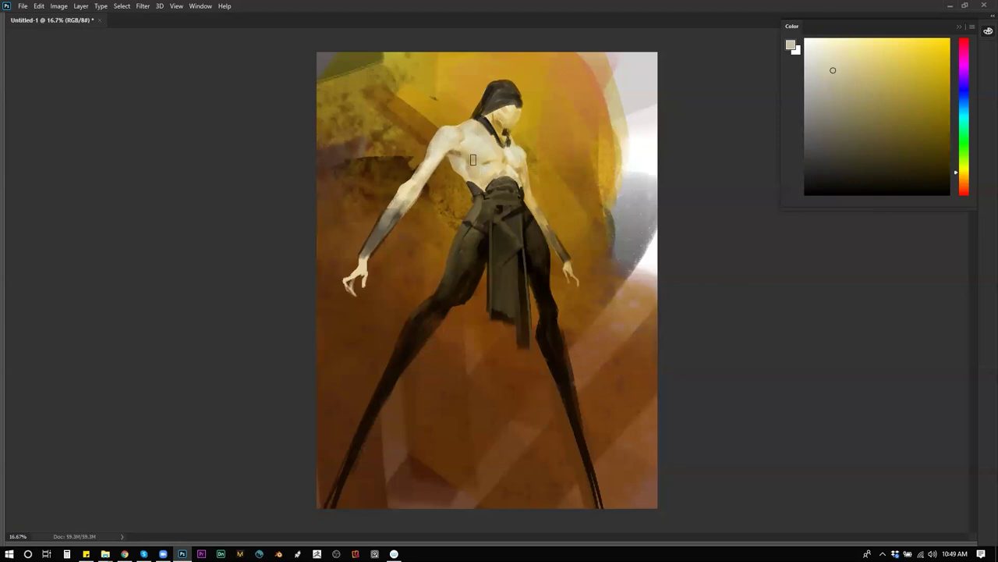
Darken the armpit crease with brown and black accents, softening it with sampled skin tones, and return to black.
{"action": "left_click", "coordinate": [911, 128]}
{"action": "key", "text": "d"}
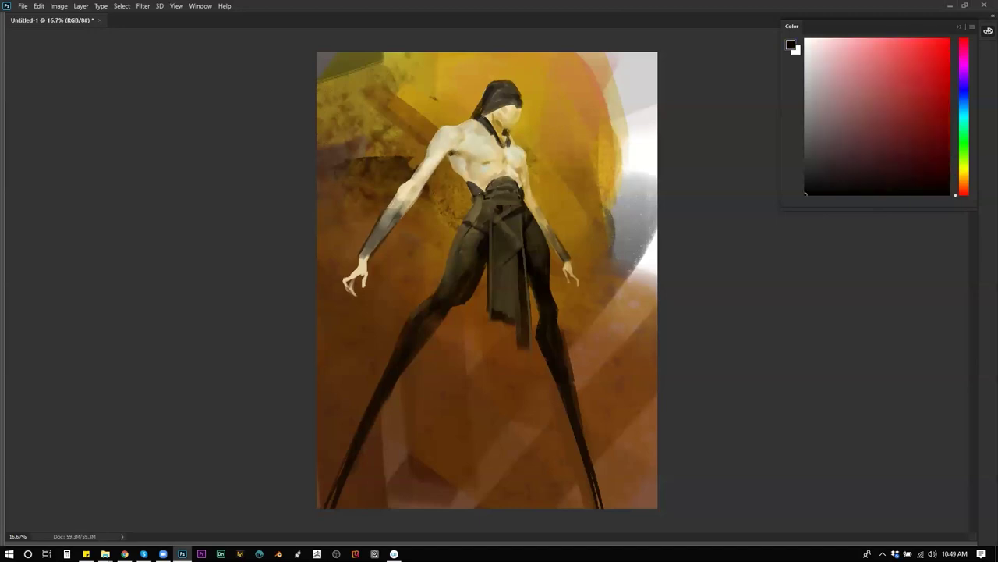
{"action": "left_click", "coordinate": [453, 154], "text": "alt"}
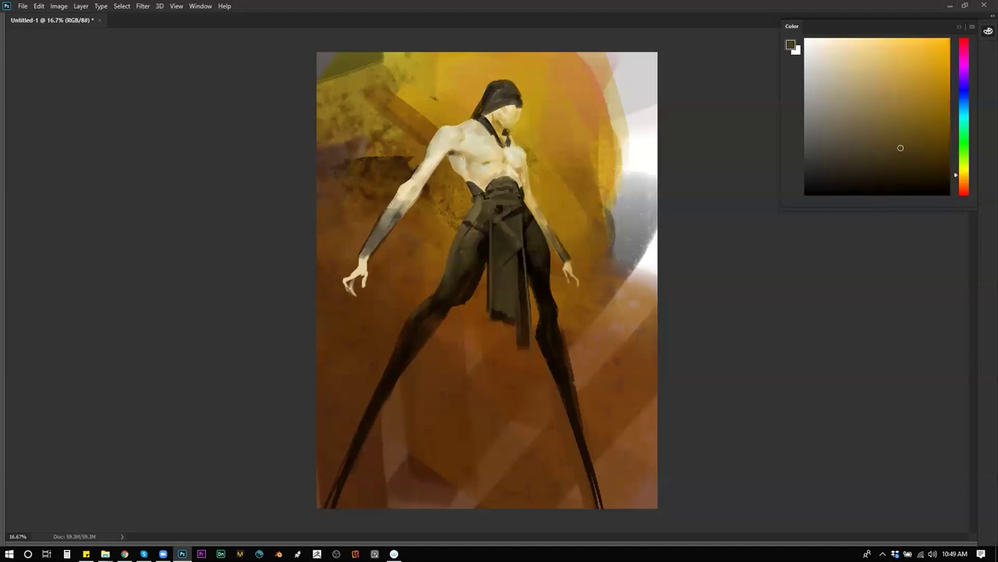
{"action": "left_click", "coordinate": [454, 155], "text": "alt"}
{"action": "left_click", "coordinate": [468, 158], "text": "alt"}
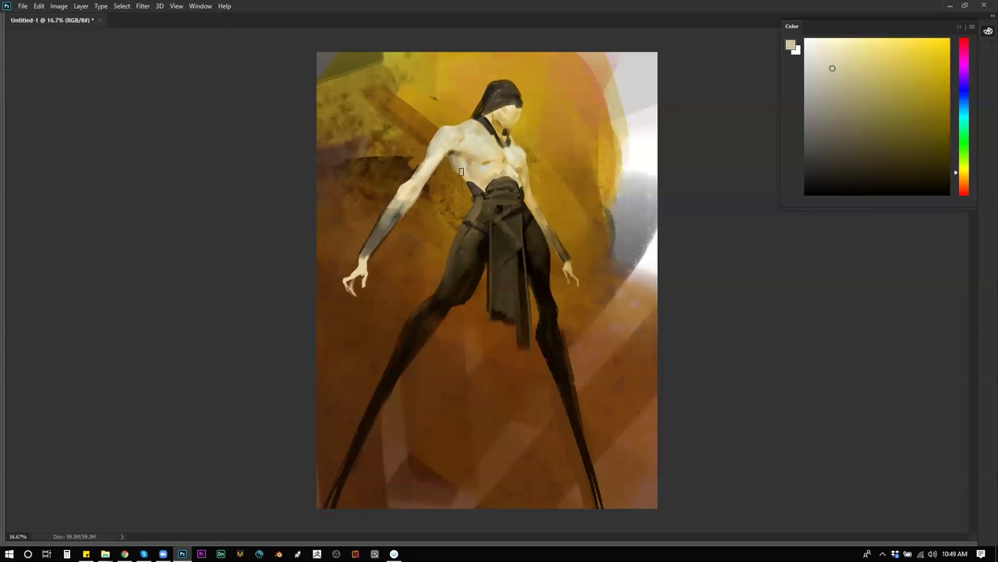
{"action": "key", "text": "d"}
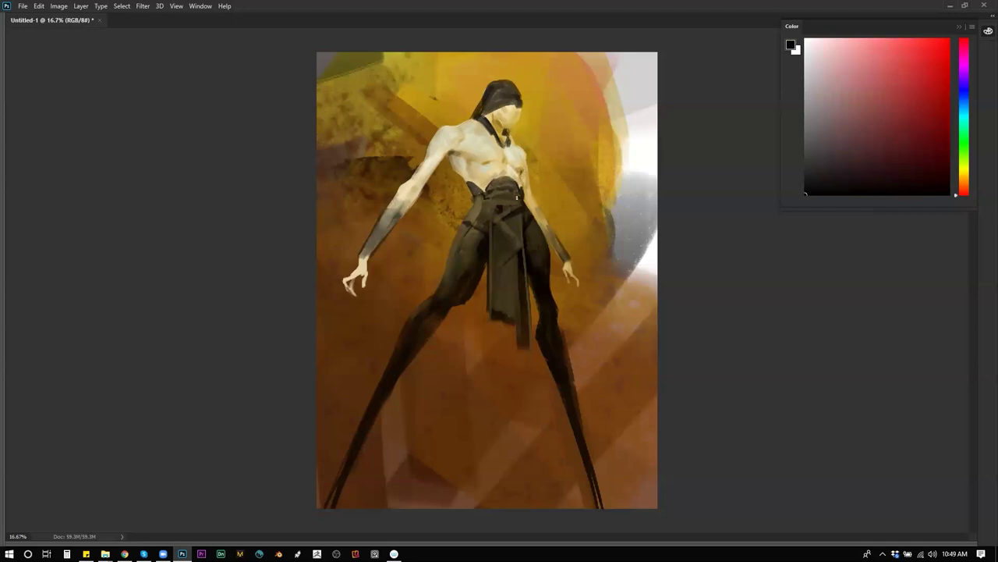
Flip the canvas and paint the nose and mouth shadows with sampled skin and ochre tones, undoing one stray stroke.
{"action": "key", "text": "ctrl+minus"}
{"action": "key", "text": "ctrl+minus"}
{"action": "key", "text": "ctrl+shift+h"}
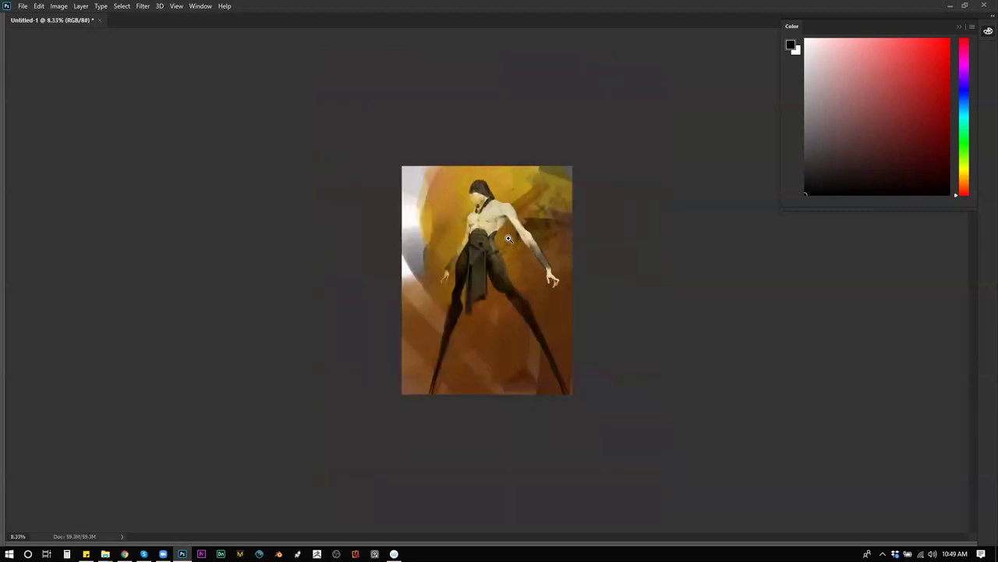
{"action": "key", "text": "ctrl+plus"}
{"action": "key", "text": "ctrl+plus"}
{"action": "key", "text": "ctrl+plus"}
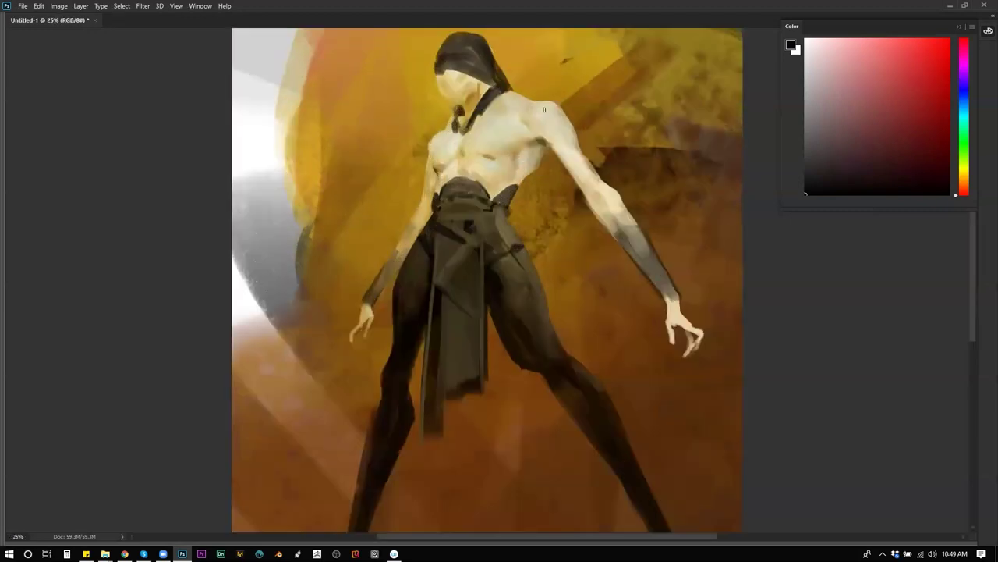
{"action": "left_click", "coordinate": [469, 140], "text": "alt"}
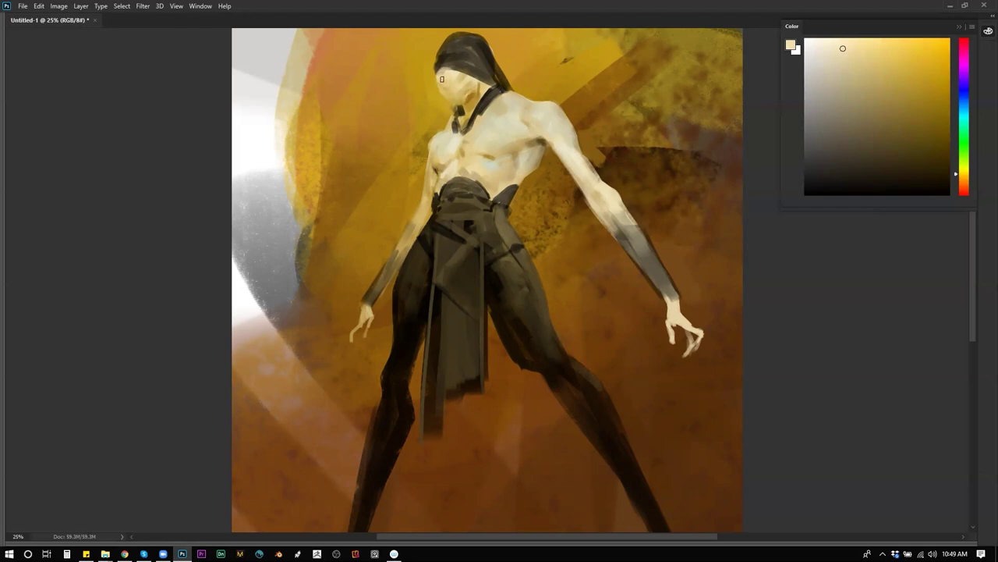
{"action": "left_click", "coordinate": [475, 90], "text": "alt"}
{"action": "left_click", "coordinate": [473, 93], "text": "alt"}
{"action": "left_click_drag", "start_coordinate": [442, 76], "coordinate": [464, 84]}
{"action": "key", "text": "ctrl+z"}
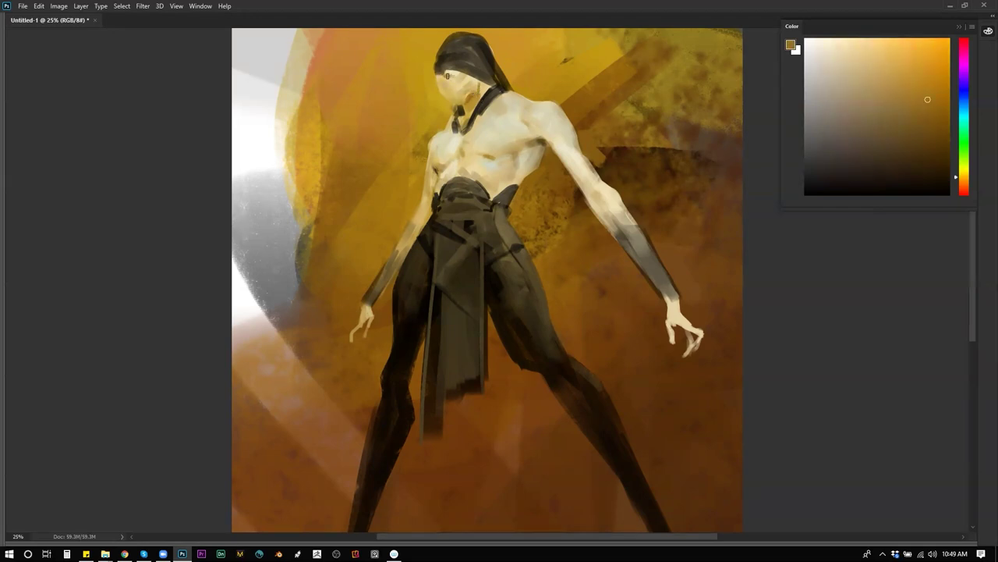
{"action": "key", "text": "ctrl+shift+h"}
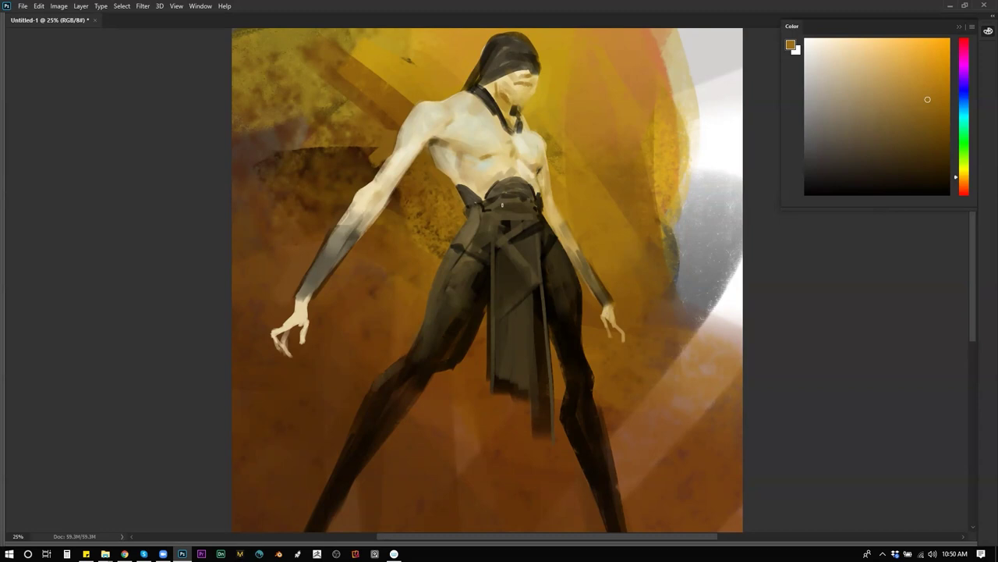
Extend the headwear into a taller dark hood and clean its edge and the face with sampled gold and skin tones.
{"action": "scroll", "coordinate": [518, 144], "scroll_direction": "up", "scroll_amount": 3}
{"action": "left_click", "coordinate": [495, 87], "text": "alt"}
{"action": "mouse_move", "coordinate": [495, 88]}
{"action": "left_mouse_down"}
{"action": "mouse_move", "coordinate": [481, 113]}
{"action": "mouse_move", "coordinate": [483, 81]}
{"action": "mouse_move", "coordinate": [522, 78]}
{"action": "mouse_move", "coordinate": [535, 109]}
{"action": "mouse_move", "coordinate": [490, 78]}
{"action": "mouse_move", "coordinate": [527, 68]}
{"action": "mouse_move", "coordinate": [528, 98]}
{"action": "left_mouse_up"}
{"action": "left_click", "coordinate": [549, 74], "text": "alt"}
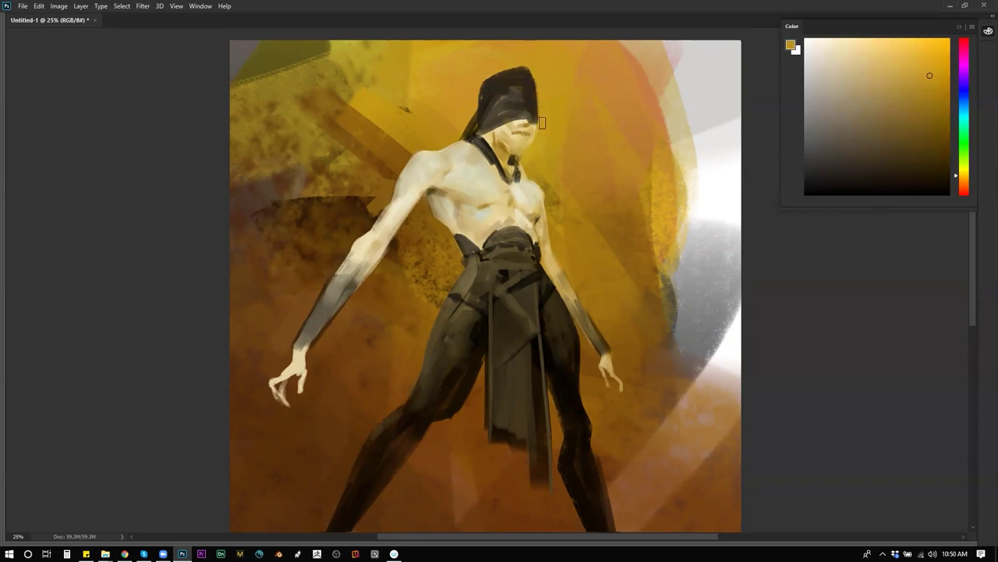
{"action": "left_click", "coordinate": [521, 124], "text": "alt"}
{"action": "left_click", "coordinate": [520, 125], "text": "alt"}
{"action": "left_click", "coordinate": [534, 122], "text": "alt"}
{"action": "left_click", "coordinate": [543, 119], "text": "alt"}
Flip the canvas and refine the mouth, cheek, jaw and neck with sampled skin and ochre tones.
{"action": "left_click", "coordinate": [530, 158], "text": "ctrl+alt"}
{"action": "left_click", "coordinate": [530, 158], "text": "ctrl+alt"}
{"action": "key", "text": "ctrl+shift+h"}
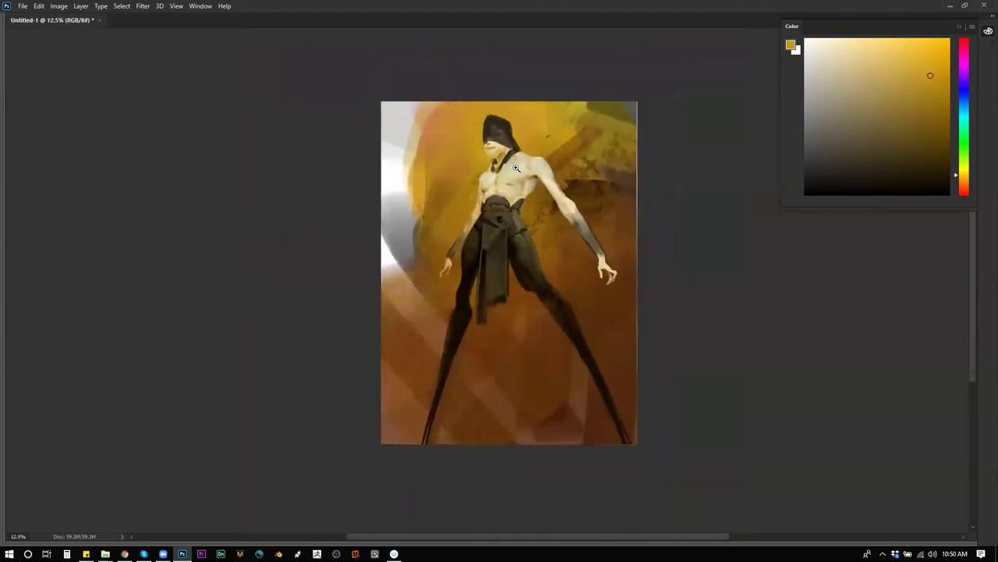
{"action": "left_click", "coordinate": [502, 151], "text": "ctrl"}
{"action": "left_click", "coordinate": [501, 149], "text": "ctrl"}
{"action": "left_click", "coordinate": [465, 91], "text": "alt"}
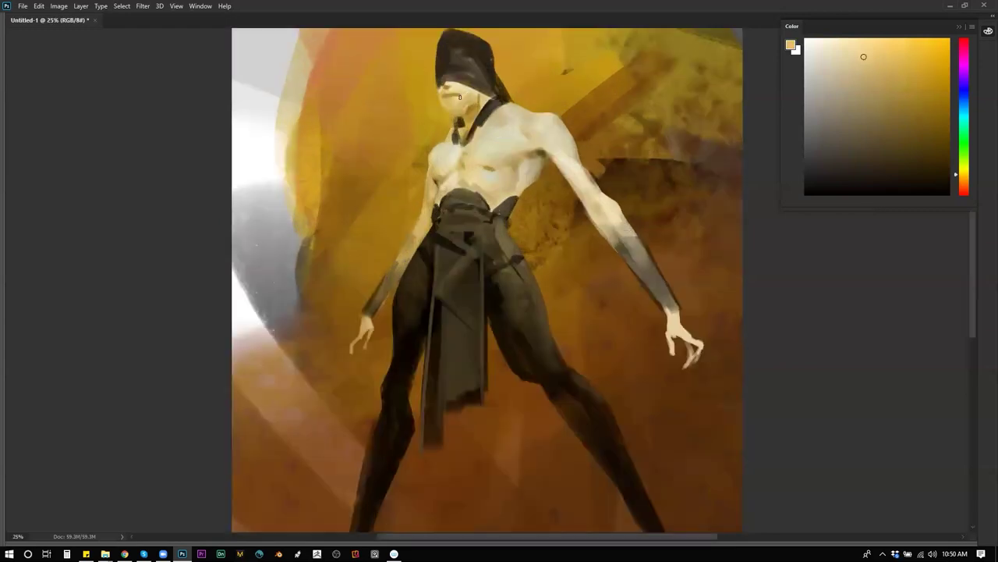
{"action": "left_click", "coordinate": [460, 101], "text": "alt"}
{"action": "left_click", "coordinate": [465, 92], "text": "alt"}
{"action": "scroll", "coordinate": [462, 105], "scroll_direction": "up", "scroll_amount": 1}
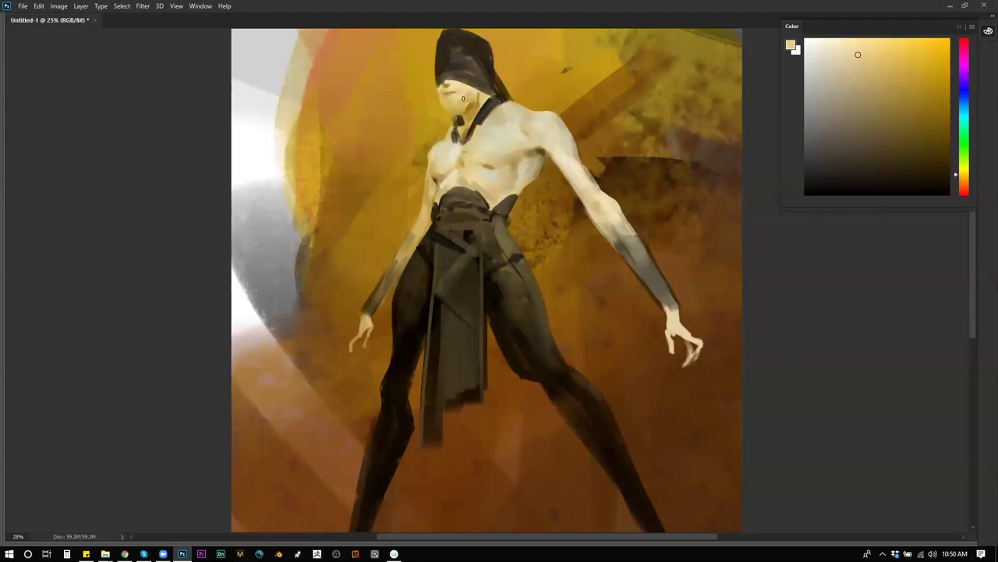
{"action": "left_click", "coordinate": [461, 110], "text": "alt"}
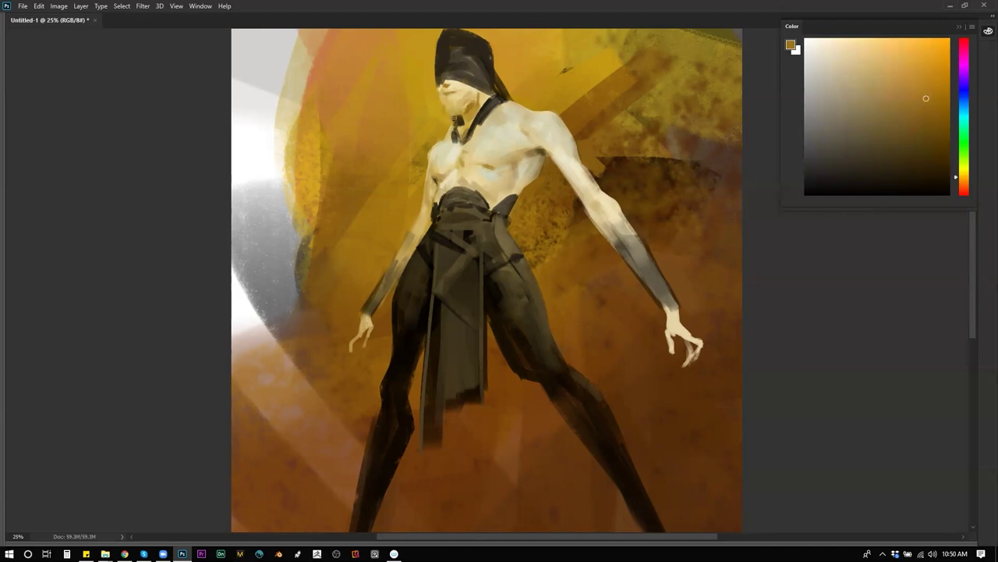
{"action": "key", "text": "ctrl+shift+h"}
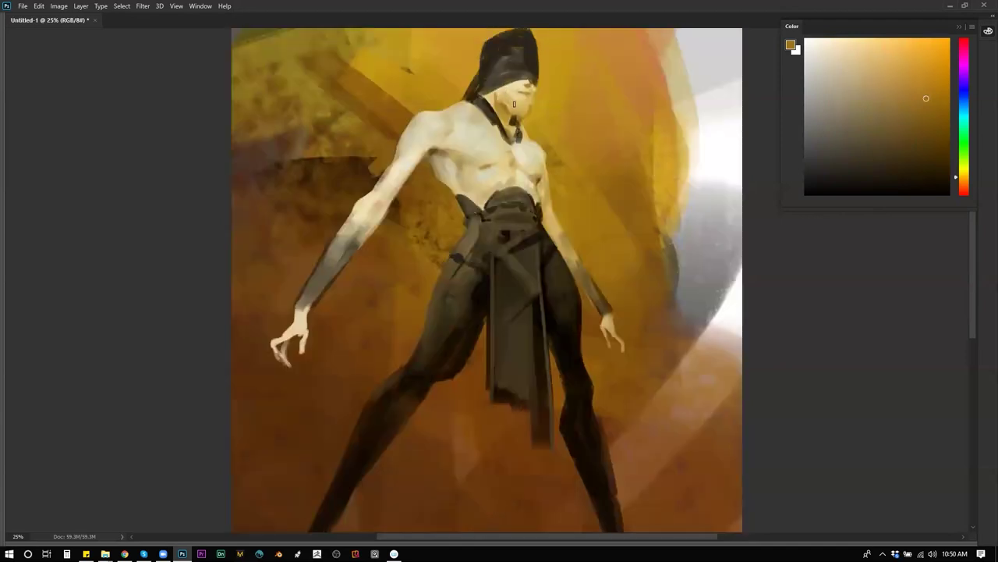
{"action": "left_click", "coordinate": [474, 128], "text": "alt"}
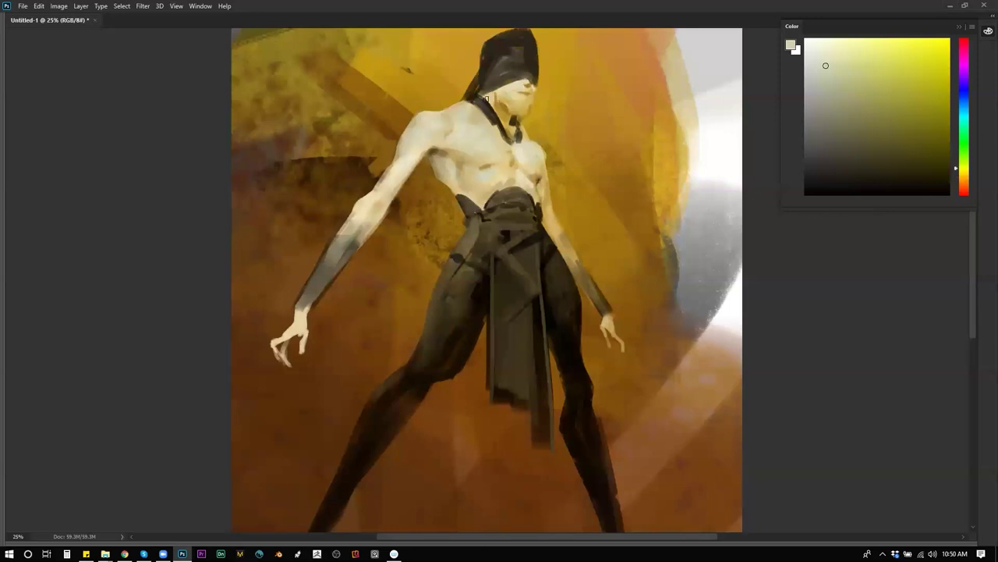
Refine the neck shadow, chin, mouth and face edge with sampled skin tones and darker ochre.
{"action": "left_click", "coordinate": [511, 113], "text": "alt"}
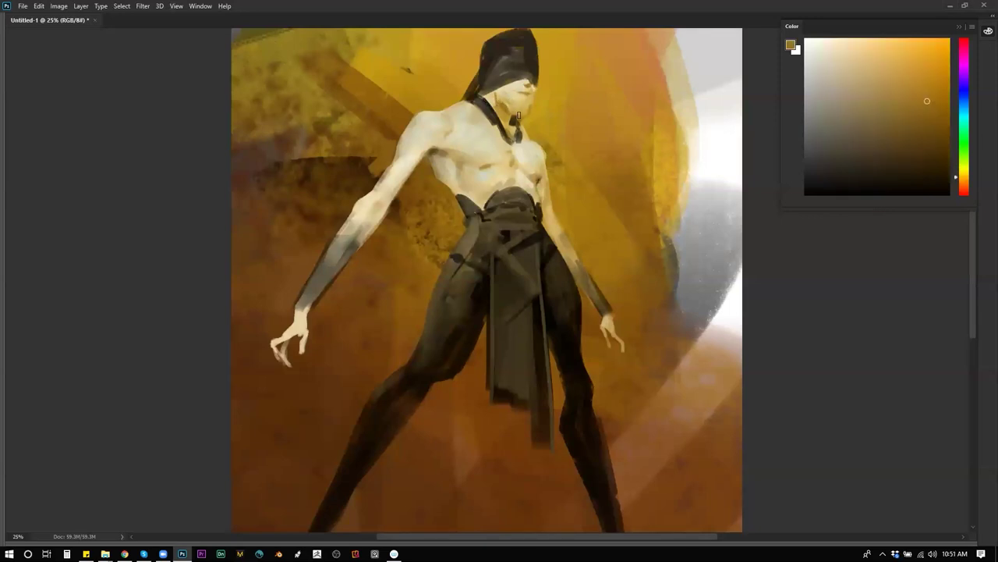
{"action": "left_click", "coordinate": [928, 148]}
{"action": "left_click", "coordinate": [525, 112], "text": "alt"}
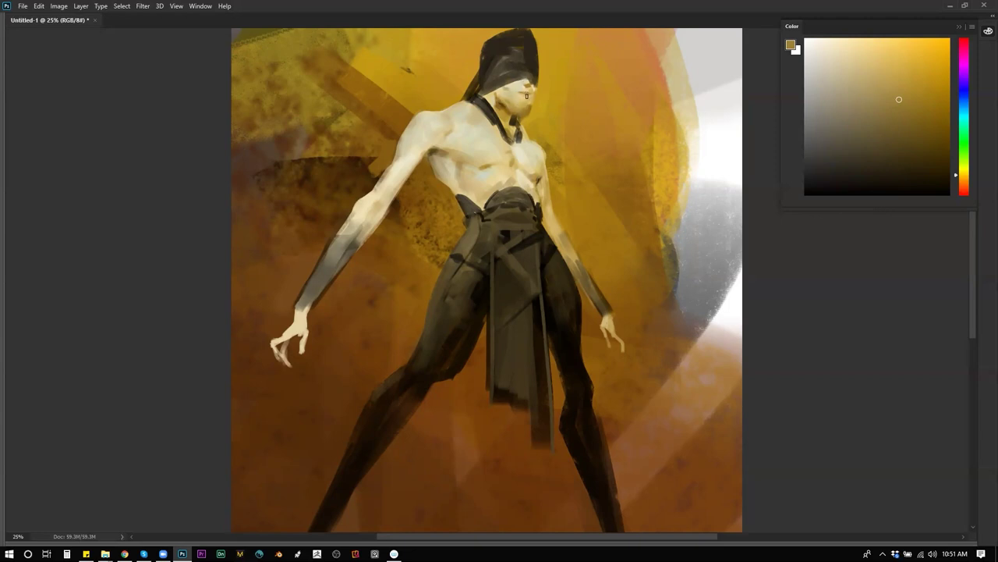
{"action": "left_click", "coordinate": [513, 104], "text": "alt"}
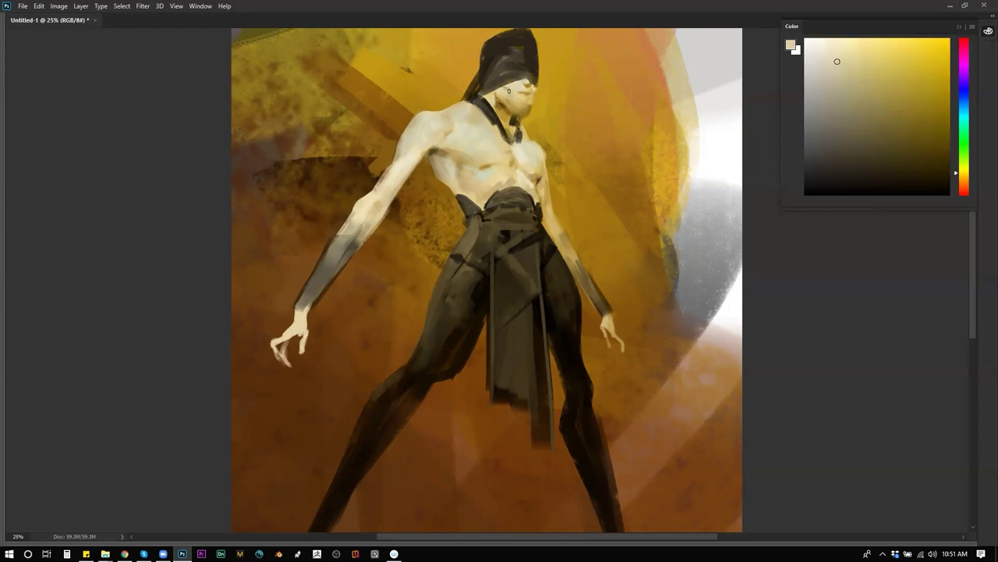
{"action": "left_click", "coordinate": [538, 82], "text": "alt"}
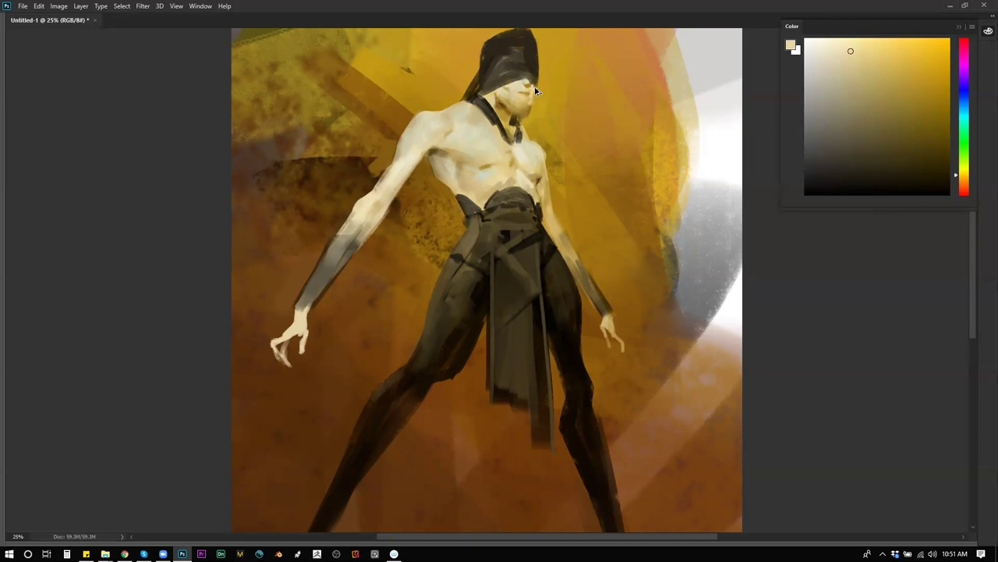
{"action": "left_click", "coordinate": [539, 88], "text": "alt"}
Check the whole figure in a horizontally flipped view and return it to its previous orientation.
{"action": "key", "text": "z"}
{"action": "left_click", "coordinate": [521, 144], "text": "alt"}
{"action": "left_click", "coordinate": [521, 145], "text": "alt"}
{"action": "key", "text": "ctrl+shift+h"}
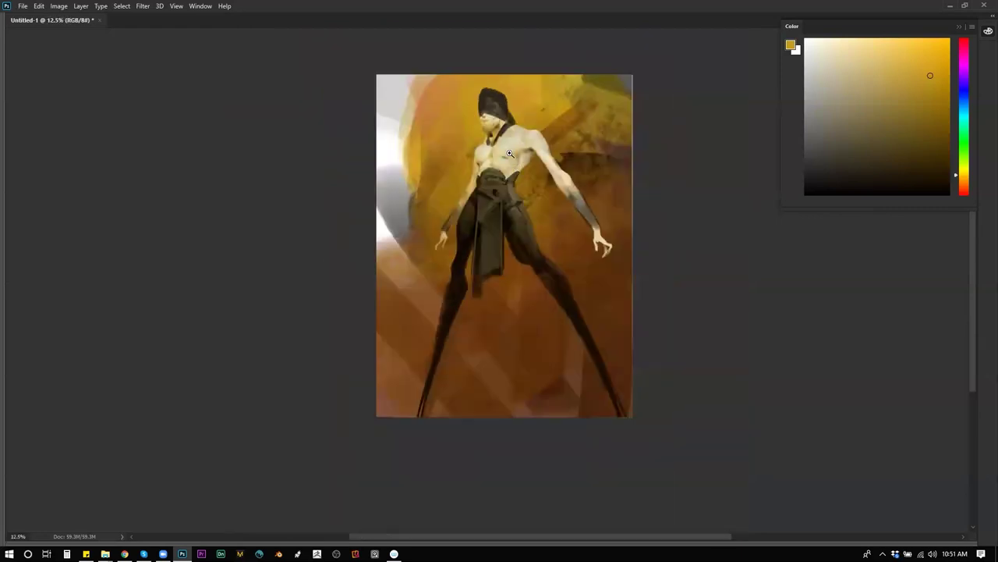
{"action": "key", "text": "ctrl+plus"}
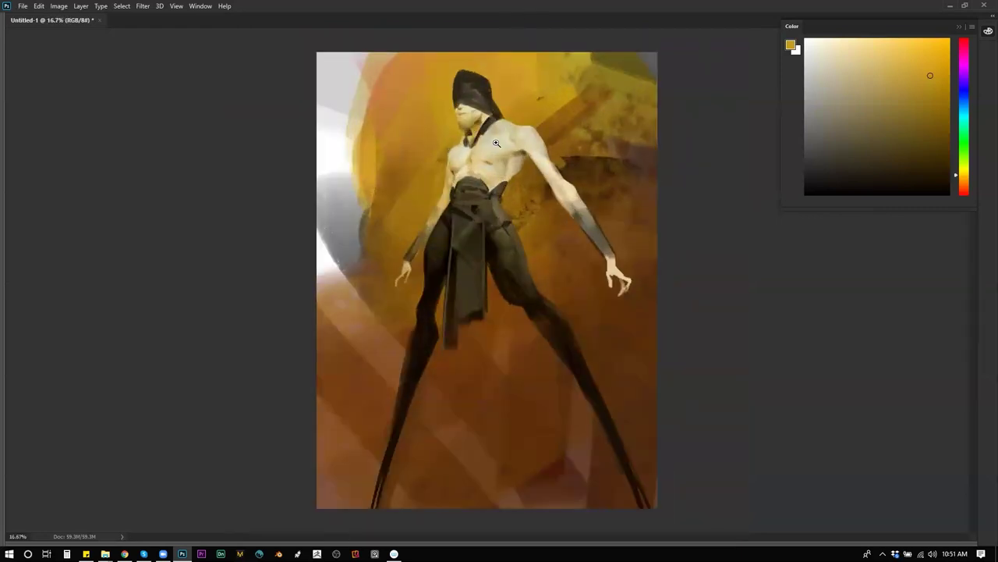
{"action": "key", "text": "ctrl+plus"}
{"action": "key", "text": "h"}
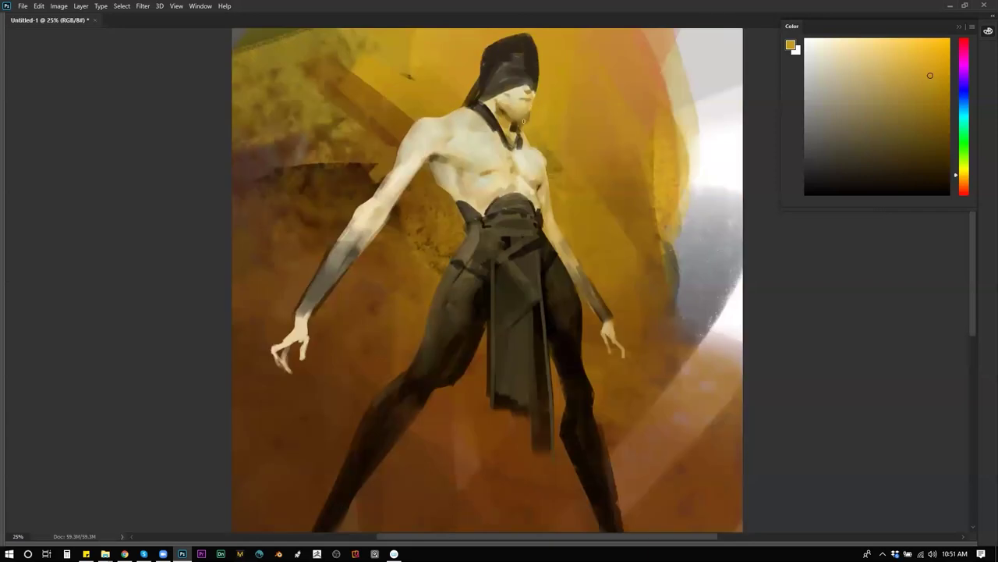
Tint the chin and jaw with saturated yellow and shade them with sampled black and ochre tones.
{"action": "left_click", "coordinate": [937, 148]}
{"action": "left_click", "coordinate": [962, 192]}
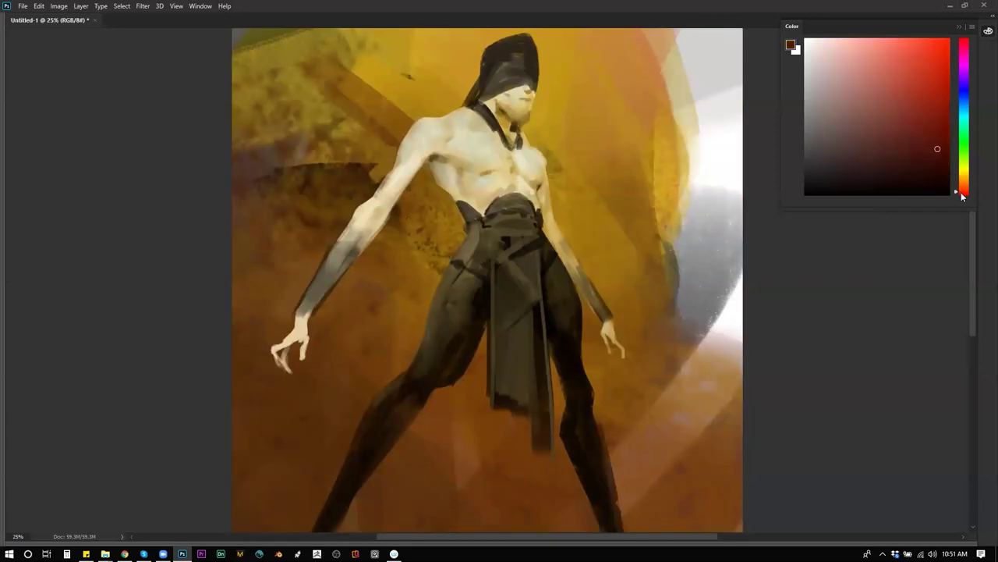
{"action": "left_click", "coordinate": [939, 134]}
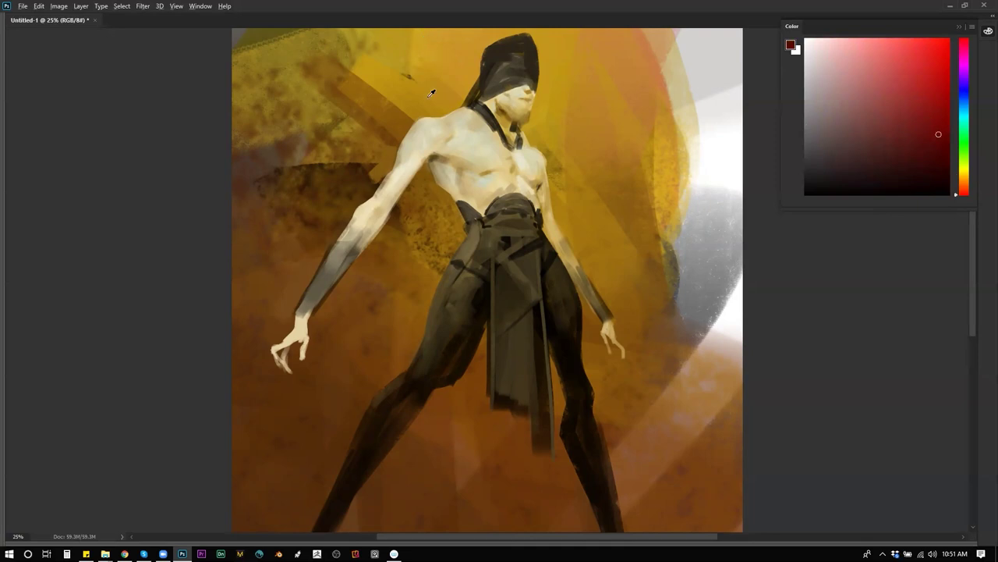
{"action": "left_click", "coordinate": [543, 99], "text": "alt"}
{"action": "left_click", "coordinate": [949, 39]}
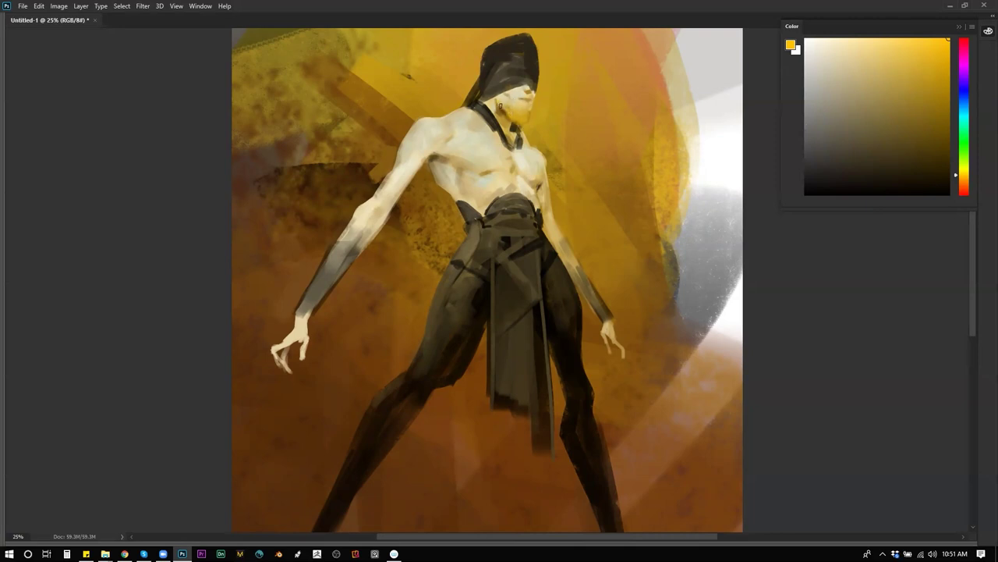
{"action": "left_click", "coordinate": [497, 100], "text": "alt"}
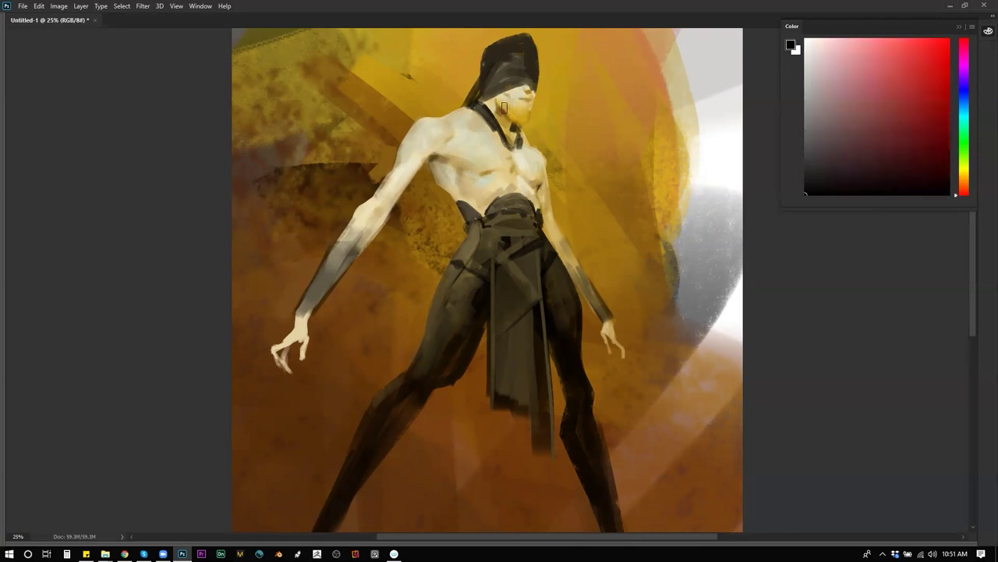
{"action": "left_click", "coordinate": [504, 104], "text": "alt"}
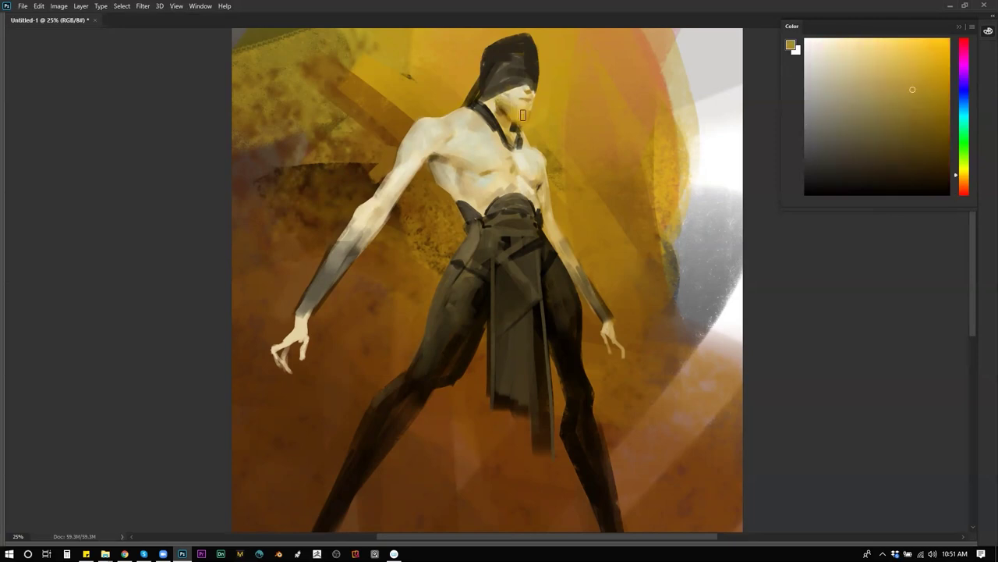
{"action": "left_click", "coordinate": [528, 94], "text": "alt"}
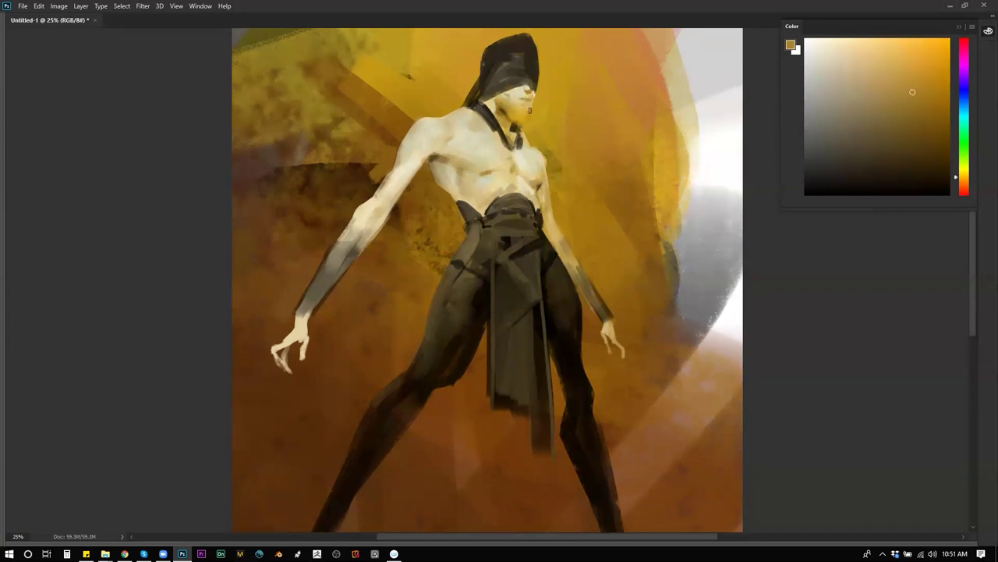
Flip the canvas and define the nose shadow and lip line with black, dark brown and sampled skin tones.
{"action": "key", "text": "ctrl+shift+h"}
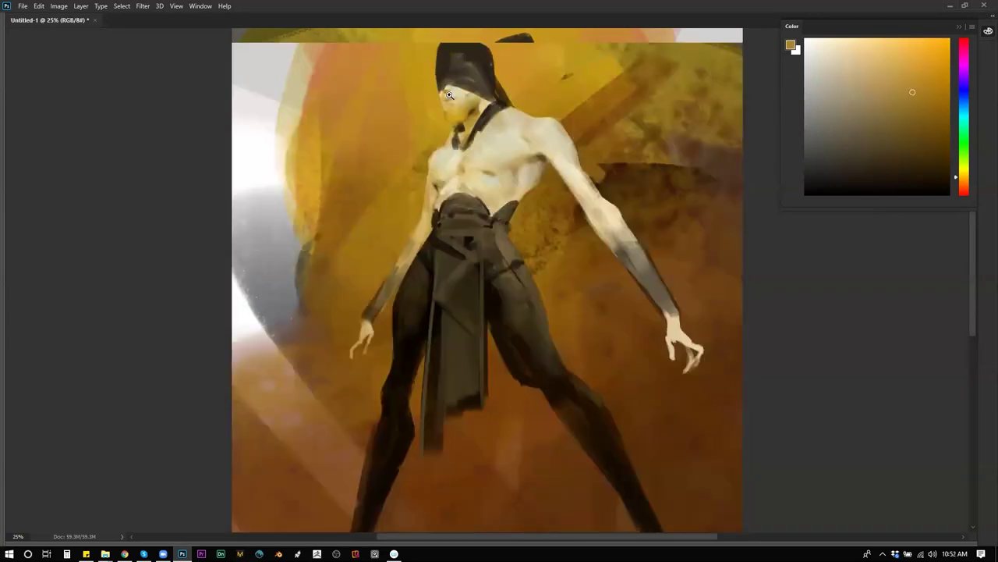
{"action": "left_click", "coordinate": [453, 95], "text": "ctrl"}
{"action": "left_click", "coordinate": [452, 95], "text": "ctrl"}
{"action": "left_click_drag", "start_coordinate": [492, 136], "coordinate": [522, 197]}
{"action": "key", "text": "d"}
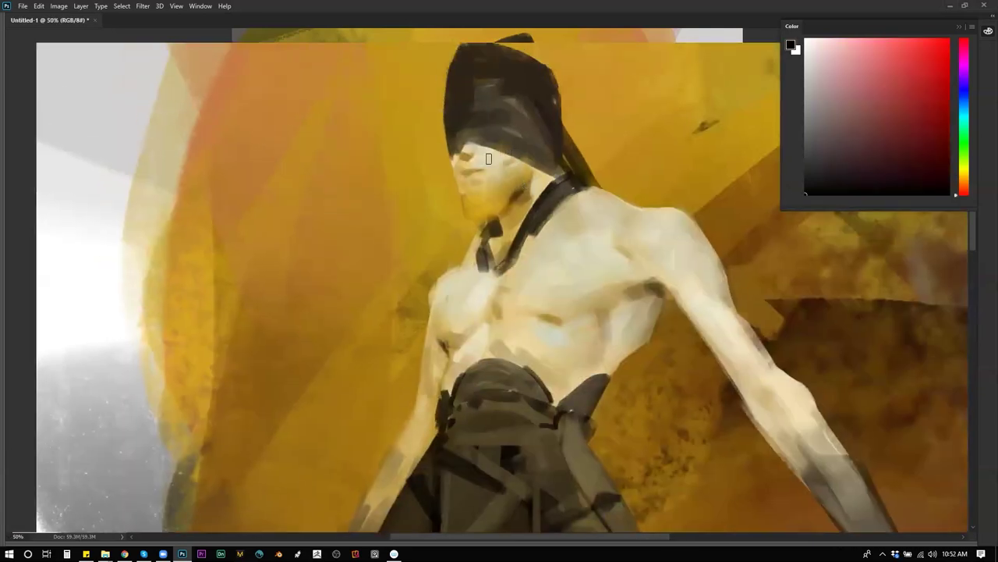
{"action": "left_click", "coordinate": [546, 103], "text": "alt"}
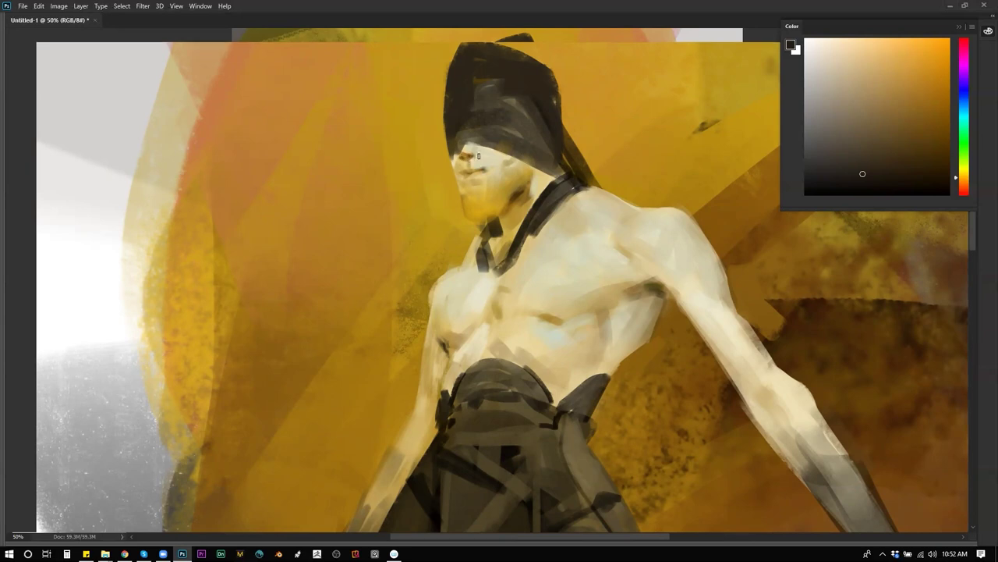
{"action": "left_click", "coordinate": [471, 151], "text": "alt"}
{"action": "left_click", "coordinate": [479, 152], "text": "alt"}
{"action": "left_click", "coordinate": [463, 146], "text": "alt"}
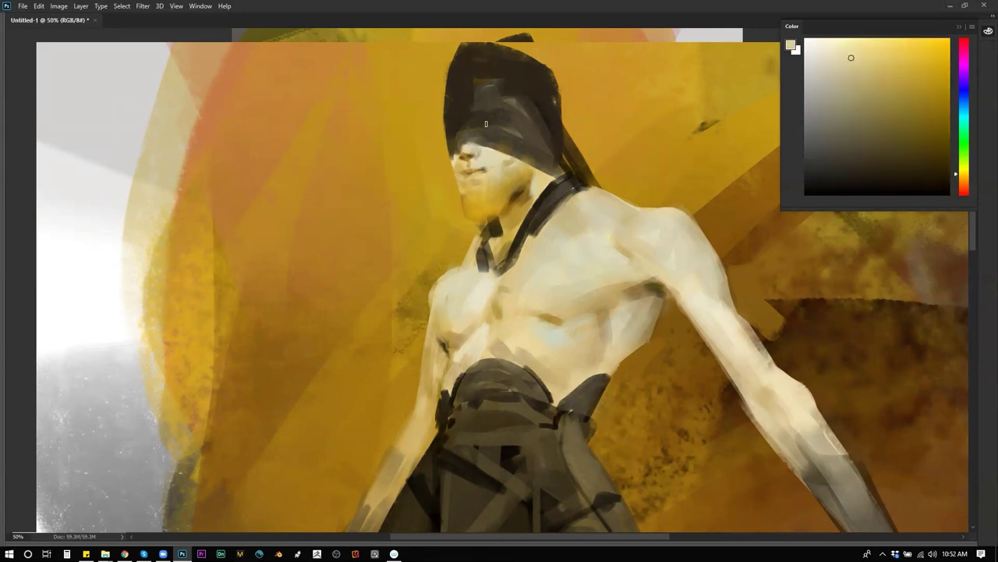
Flip the canvas and strengthen the hood's draped back edge with sampled black.
{"action": "scroll", "coordinate": [561, 196], "scroll_direction": "down", "scroll_amount": 3}
{"action": "key", "text": "ctrl+shift+h"}
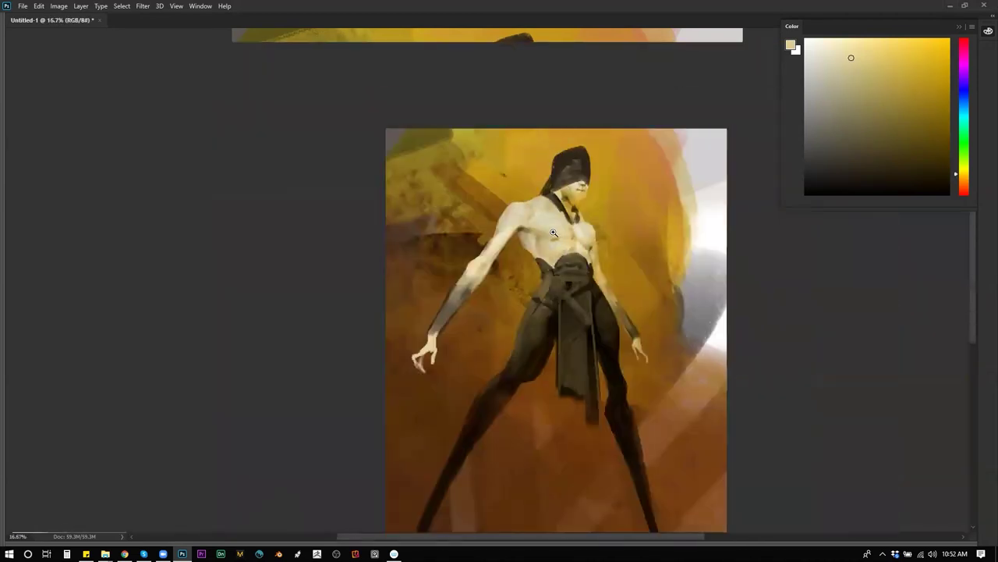
{"action": "scroll", "coordinate": [592, 163], "scroll_direction": "up", "scroll_amount": 1}
{"action": "left_click_drag", "start_coordinate": [577, 230], "coordinate": [579, 175]}
{"action": "left_click", "coordinate": [538, 113], "text": "alt"}
{"action": "left_click_drag", "start_coordinate": [521, 128], "coordinate": [506, 158]}
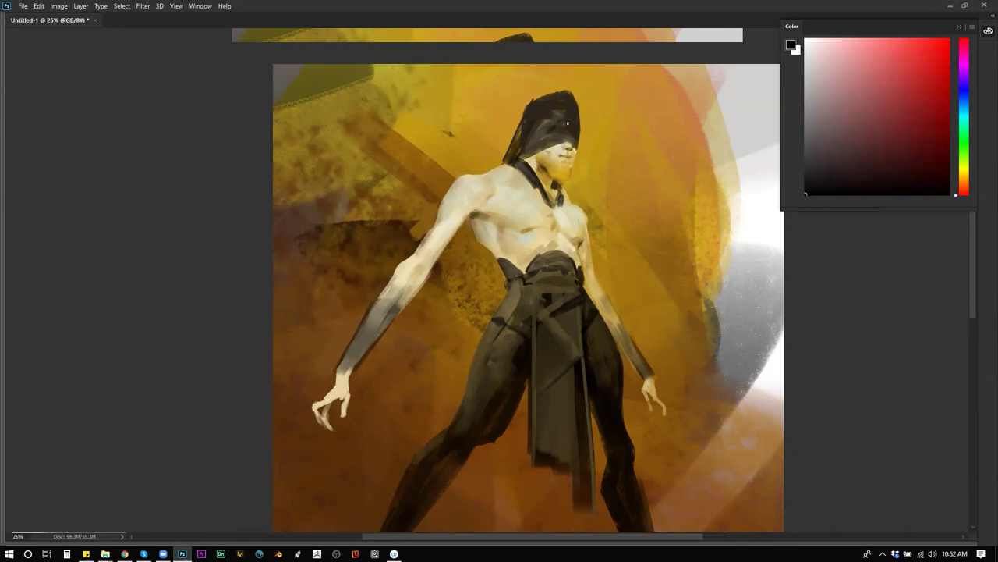
Repaint the hood's folds and outline using a larger brush with sampled dark and background tones.
{"action": "left_click", "coordinate": [538, 141], "text": "alt"}
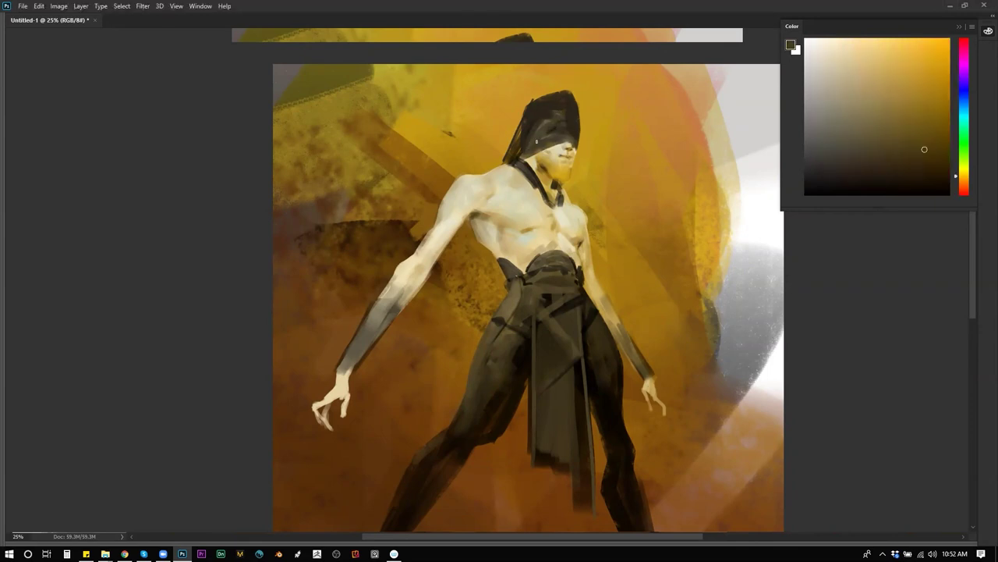
{"action": "key", "text": "]"}
{"action": "key", "text": "]"}
{"action": "key", "text": "]"}
{"action": "left_click", "coordinate": [546, 125], "text": "alt"}
{"action": "mouse_move", "coordinate": [538, 132]}
{"action": "left_mouse_down"}
{"action": "mouse_move", "coordinate": [560, 117]}
{"action": "mouse_move", "coordinate": [546, 114]}
{"action": "mouse_move", "coordinate": [568, 127]}
{"action": "left_mouse_up"}
{"action": "left_click", "coordinate": [527, 121], "text": "alt"}
{"action": "left_click", "coordinate": [587, 116], "text": "alt"}
Brighten the cheek and nose area below the hood with a sampled pale skin tone.
{"action": "left_click", "coordinate": [568, 144], "text": "ctrl"}
{"action": "left_click", "coordinate": [552, 159], "text": "alt"}
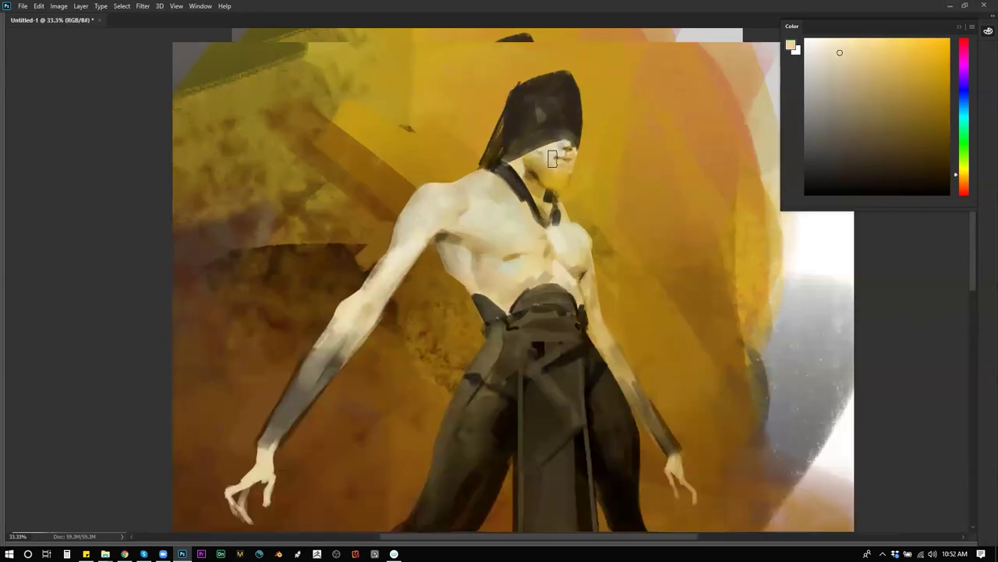
{"action": "left_click_drag", "start_coordinate": [559, 149], "coordinate": [561, 153]}
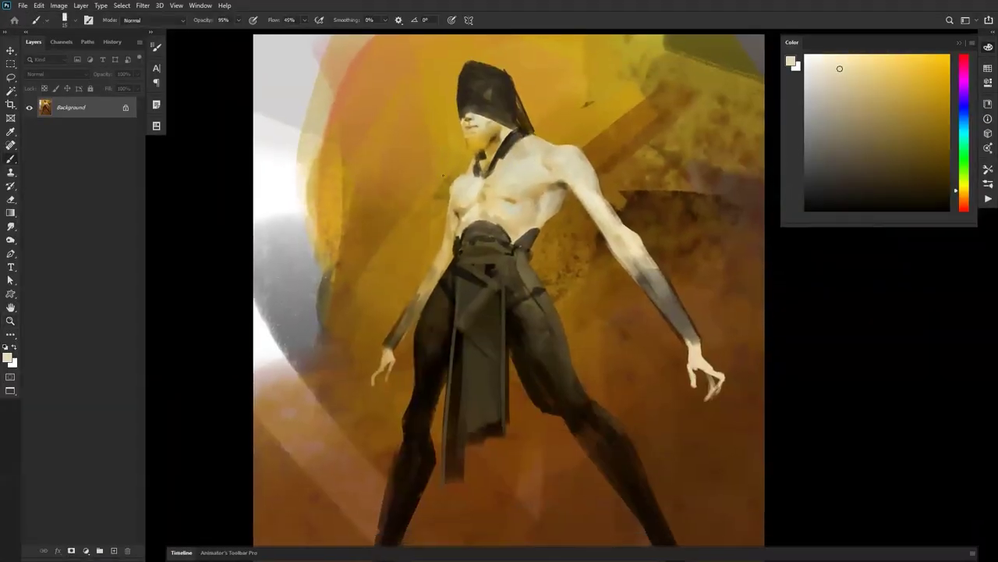
Flip the canvas and clean the outline of the chest and the slimmer far arm with sampled ochre tones.
{"action": "key", "text": "ctrl+shift+h"}
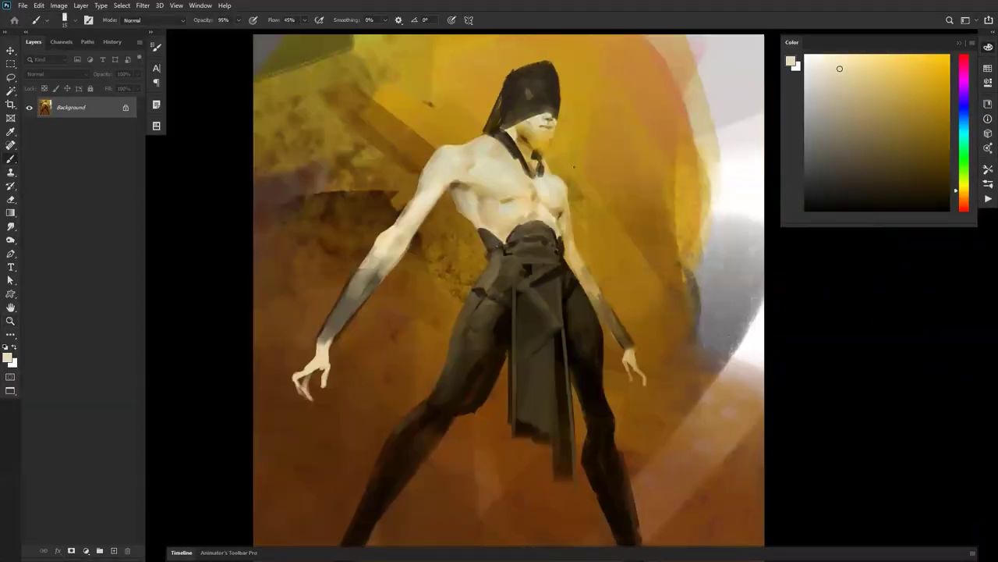
{"action": "left_click", "coordinate": [549, 173], "text": "alt"}
{"action": "left_click", "coordinate": [567, 221], "text": "alt"}
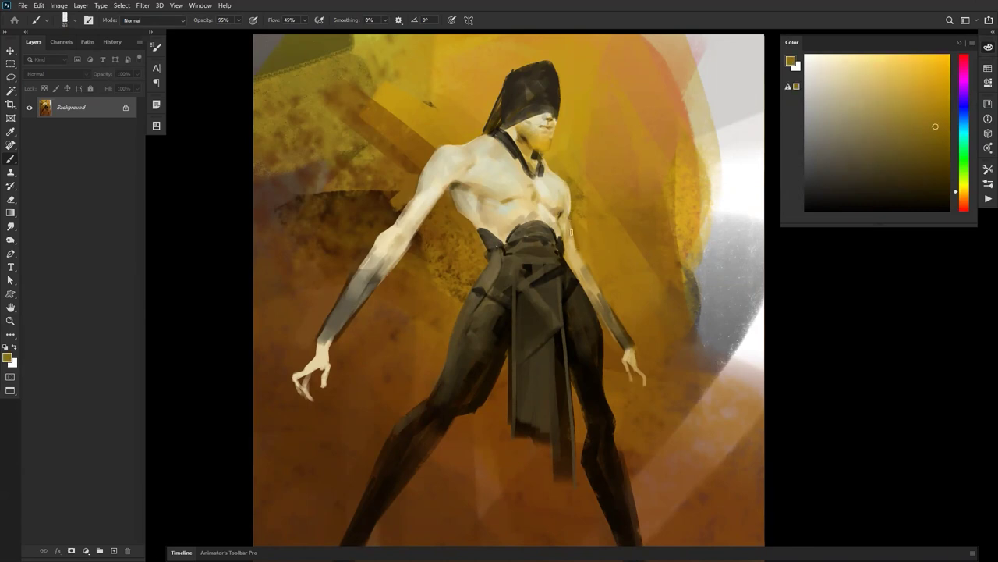
{"action": "key", "text": "ctrl+space"}
{"action": "mouse_move", "coordinate": [592, 267]}
{"action": "left_mouse_down"}
{"action": "mouse_move", "coordinate": [515, 267]}
{"action": "mouse_move", "coordinate": [591, 267]}
{"action": "left_mouse_up"}
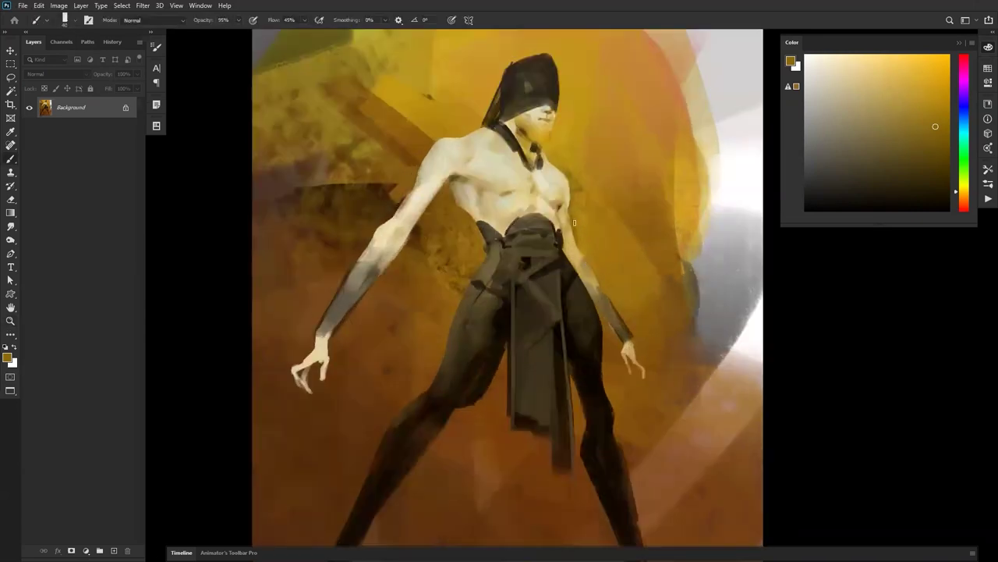
Refine the contour of the figure's far arm with ochre background and sampled tan skin tones.
{"action": "mouse_move", "coordinate": [573, 199]}
{"action": "left_mouse_down"}
{"action": "mouse_move", "coordinate": [590, 258]}
{"action": "mouse_move", "coordinate": [563, 234]}
{"action": "mouse_move", "coordinate": [575, 242]}
{"action": "left_mouse_up"}
{"action": "left_click", "coordinate": [573, 244], "text": "alt"}
{"action": "key", "text": "ctrl+z"}
{"action": "left_click_drag", "start_coordinate": [576, 247], "coordinate": [594, 278]}
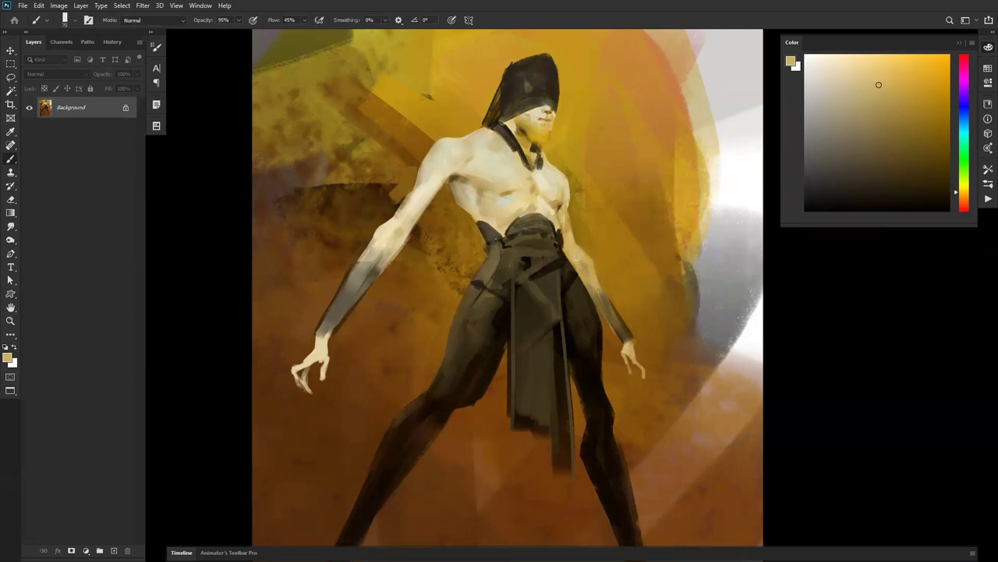
Flip the canvas horizontally and clean up the far forearm's edges and dark sleeve with colours sampled around it.
{"action": "key", "text": "ctrl+shift+h"}
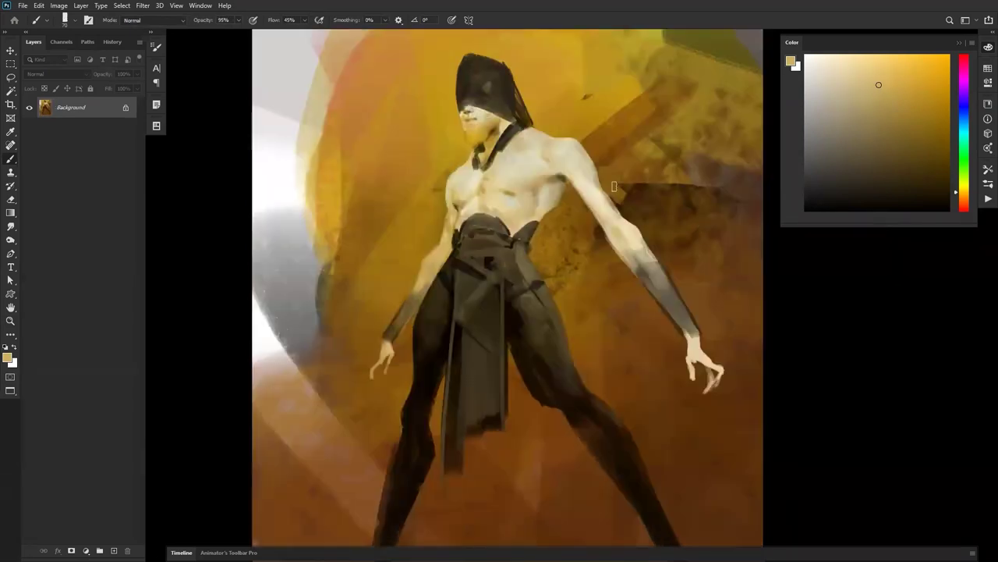
{"action": "left_click", "coordinate": [409, 300], "text": "alt"}
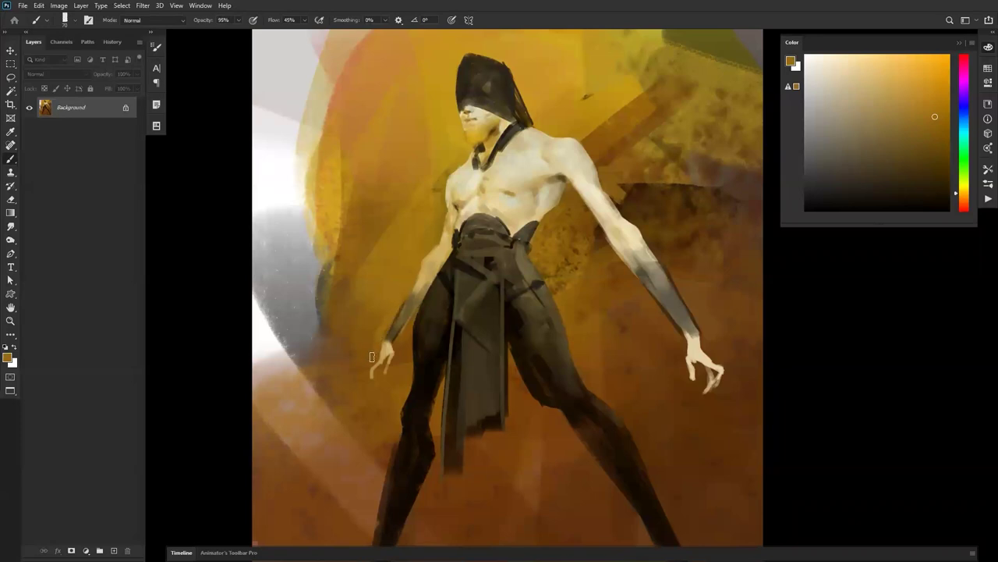
{"action": "left_click_drag", "start_coordinate": [396, 310], "coordinate": [382, 336]}
{"action": "left_click", "coordinate": [411, 302], "text": "alt"}
{"action": "left_click_drag", "start_coordinate": [413, 292], "coordinate": [426, 272]}
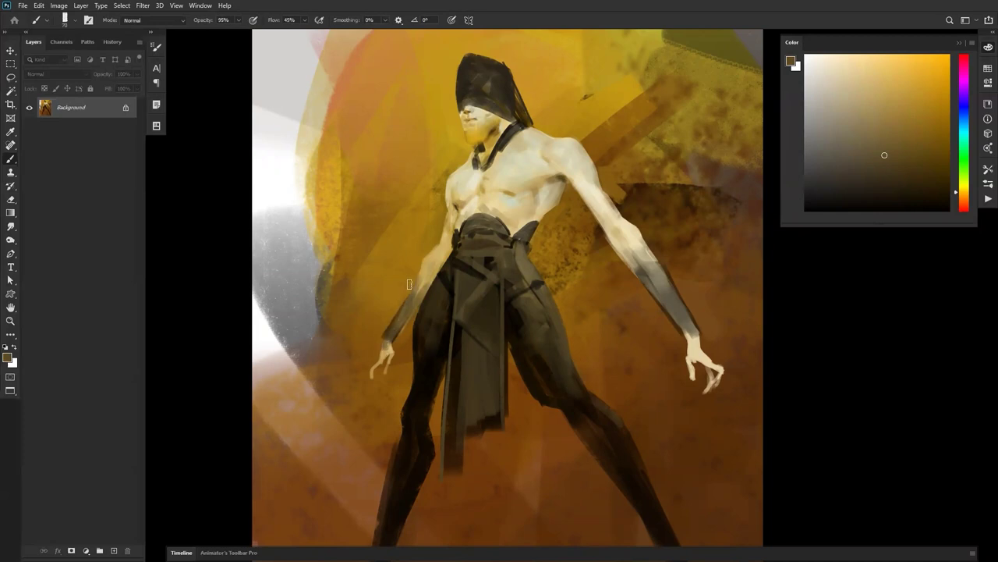
Lasso the far hand, copy it to a new layer, and enlarge and reposition it at the wrist.
{"action": "key", "text": "l"}
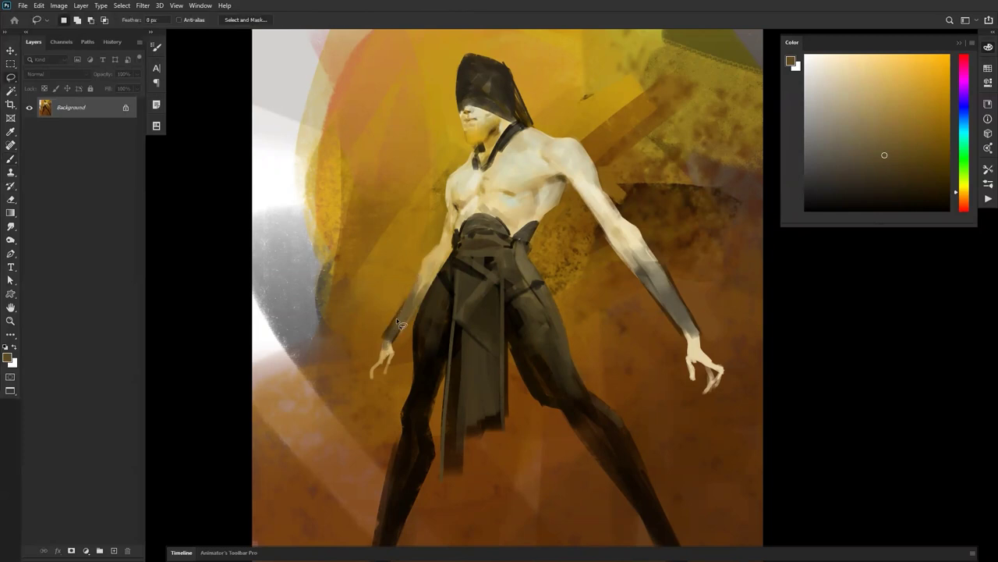
{"action": "mouse_move", "coordinate": [375, 330]}
{"action": "left_mouse_down"}
{"action": "mouse_move", "coordinate": [395, 369]}
{"action": "mouse_move", "coordinate": [358, 326]}
{"action": "mouse_move", "coordinate": [409, 317]}
{"action": "left_mouse_up"}
{"action": "key", "text": "ctrl+j"}
{"action": "key", "text": "ctrl+t"}
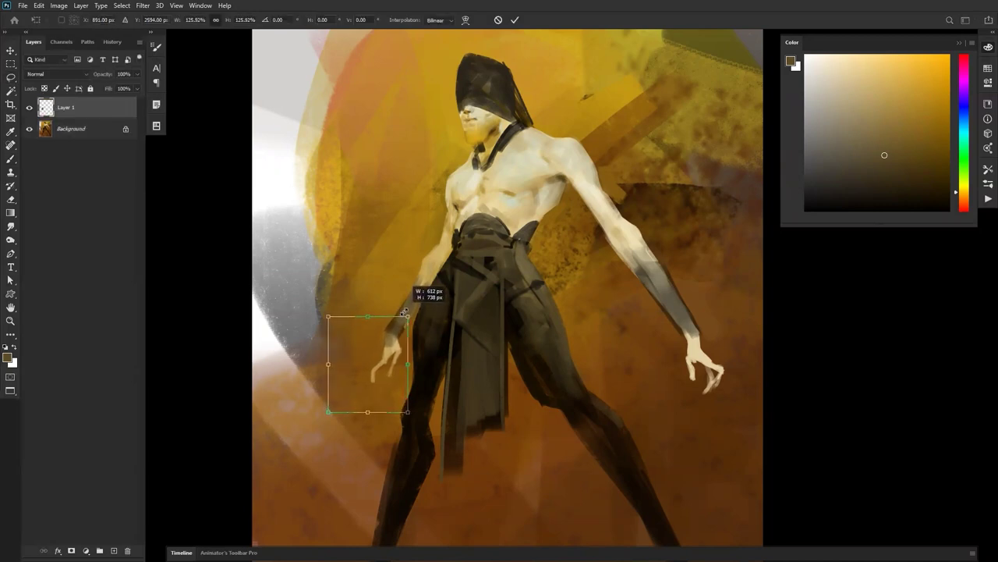
{"action": "left_click_drag", "start_coordinate": [402, 351], "coordinate": [402, 343]}
{"action": "key", "text": "Return"}
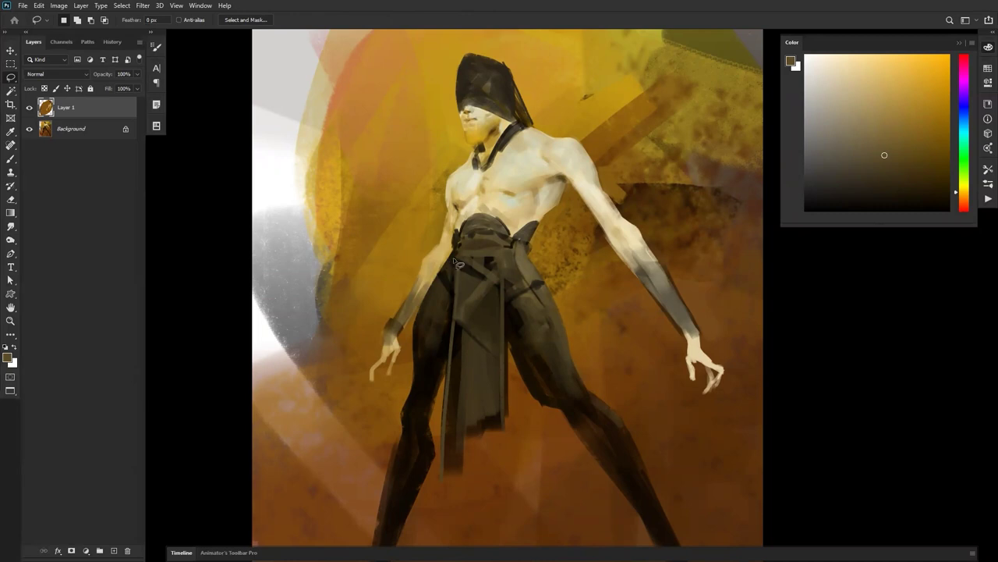
Flip the canvas back and blend the enlarged hand into the forearm by painting sampled background and sleeve tones around the wrist.
{"action": "key", "text": "ctrl+shift+h"}
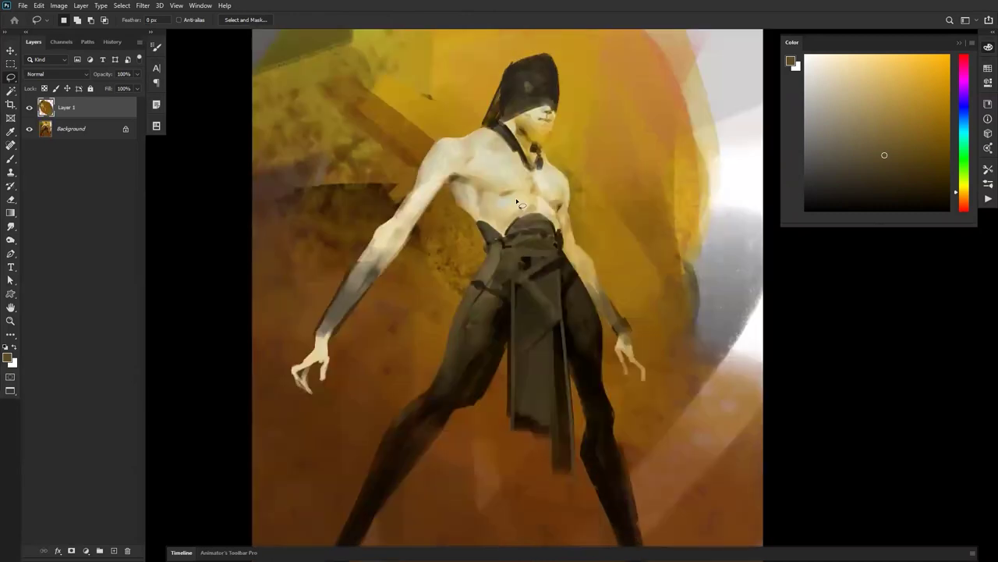
{"action": "key", "text": "b"}
{"action": "left_click", "coordinate": [634, 321], "text": "alt"}
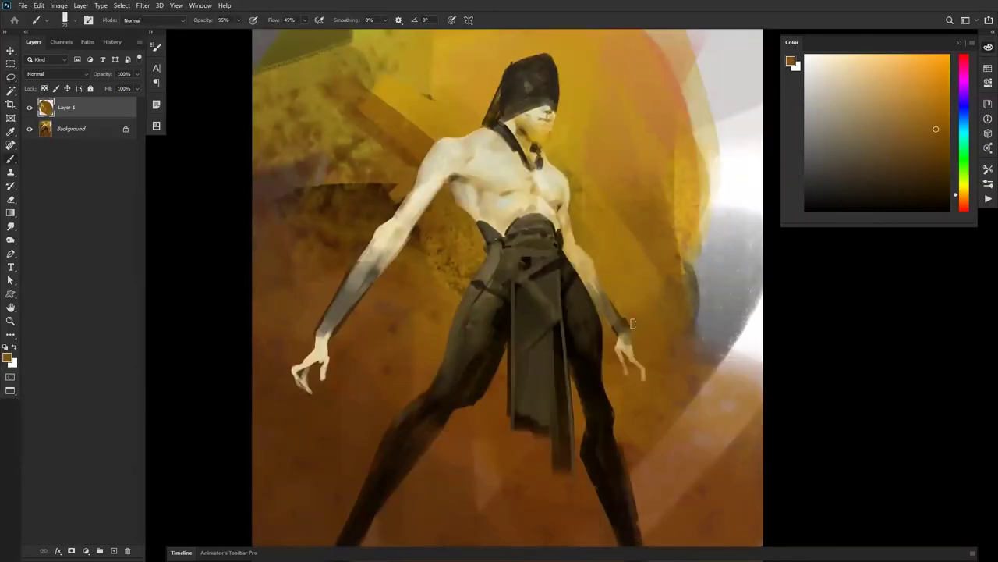
{"action": "left_click", "coordinate": [620, 326], "text": "alt"}
{"action": "mouse_move", "coordinate": [617, 328]}
{"action": "left_mouse_down"}
{"action": "mouse_move", "coordinate": [592, 291]}
{"action": "mouse_move", "coordinate": [623, 326]}
{"action": "left_mouse_up"}
{"action": "left_click_drag", "start_coordinate": [593, 264], "coordinate": [627, 333]}
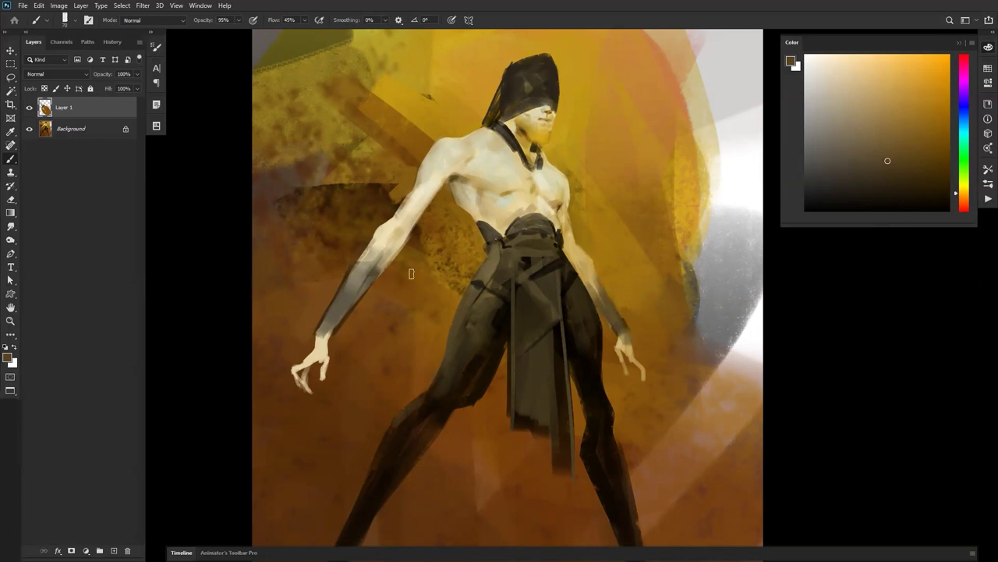
Darken the near forearm's sleeve with black and clean its outline and elbow edge with sampled background and skin tones.
{"action": "key", "text": "d"}
{"action": "left_click_drag", "start_coordinate": [336, 328], "coordinate": [327, 337]}
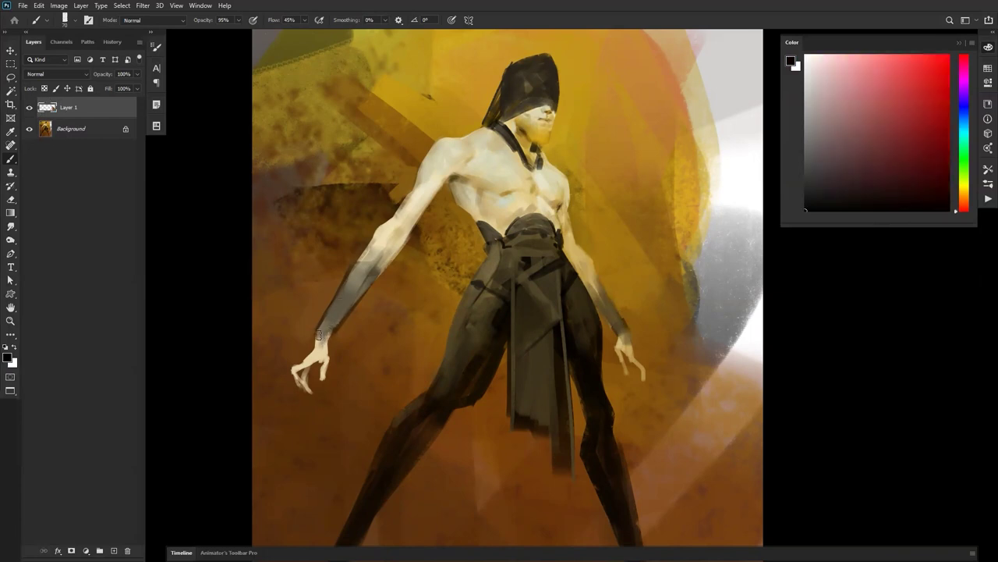
{"action": "left_click_drag", "start_coordinate": [336, 326], "coordinate": [382, 257]}
{"action": "left_click", "coordinate": [346, 263], "text": "alt"}
{"action": "left_click_drag", "start_coordinate": [329, 298], "coordinate": [315, 322]}
{"action": "left_click", "coordinate": [385, 231], "text": "alt"}
{"action": "left_click_drag", "start_coordinate": [372, 240], "coordinate": [366, 255]}
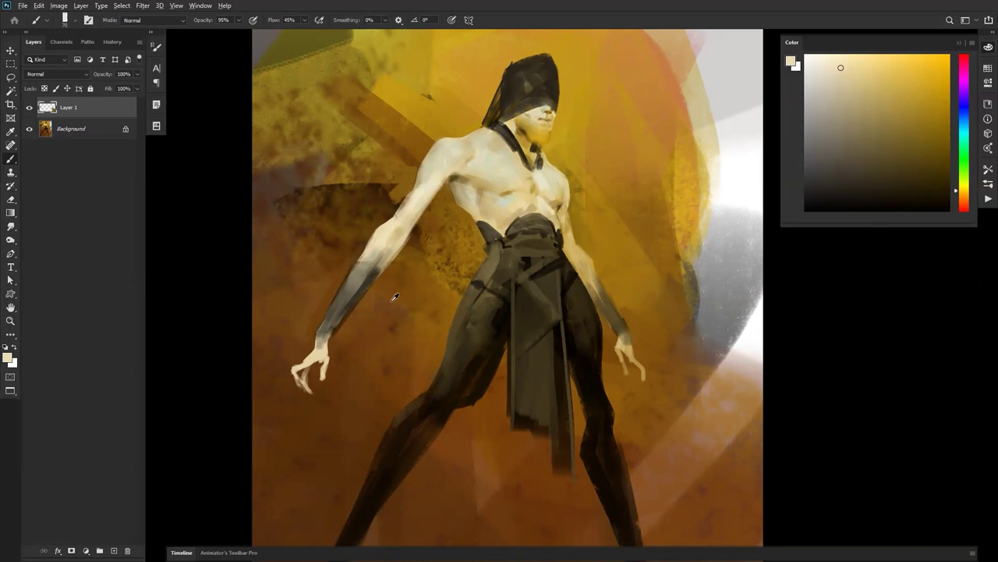
Try a dark brown shading stroke at the near armpit with a larger brush.
{"action": "left_click", "coordinate": [414, 227], "text": "alt"}
{"action": "left_click", "coordinate": [414, 228], "text": "alt"}
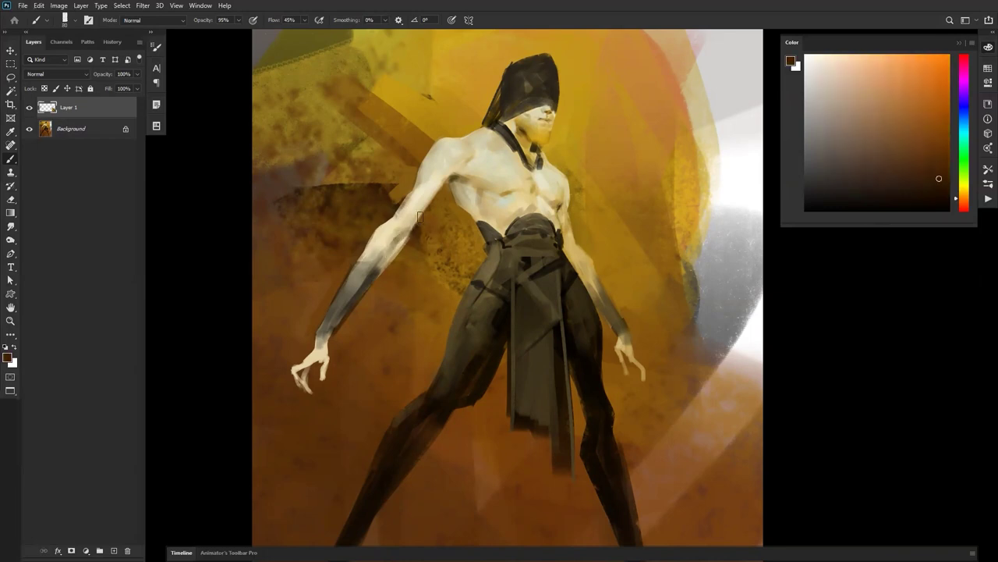
{"action": "key", "text": "]"}
{"action": "left_click_drag", "start_coordinate": [436, 182], "coordinate": [461, 170]}
{"action": "key", "text": "ctrl+z"}
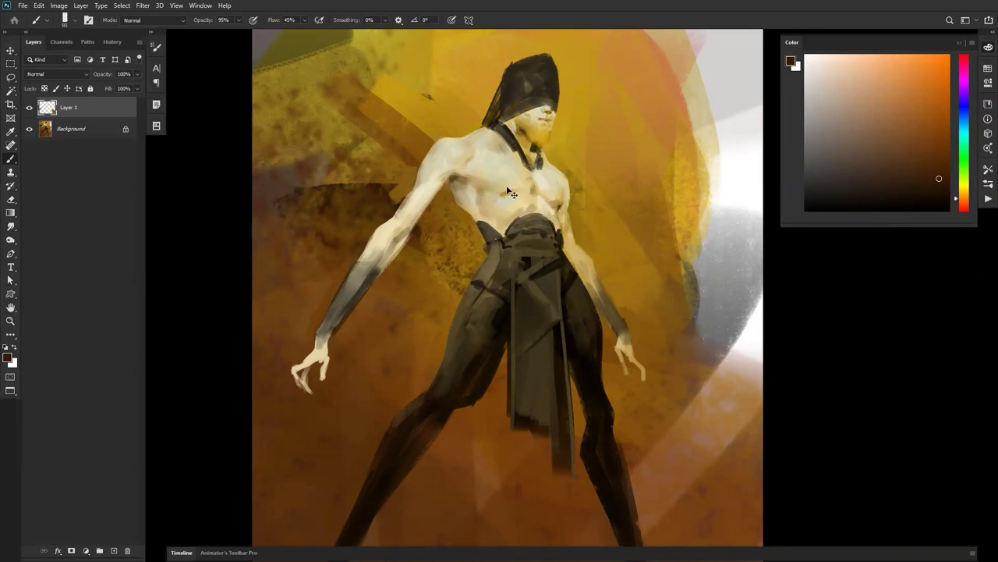
Flip the canvas horizontally and examine the whole figure's silhouette and proportions.
{"action": "left_click", "coordinate": [484, 153], "text": "alt"}
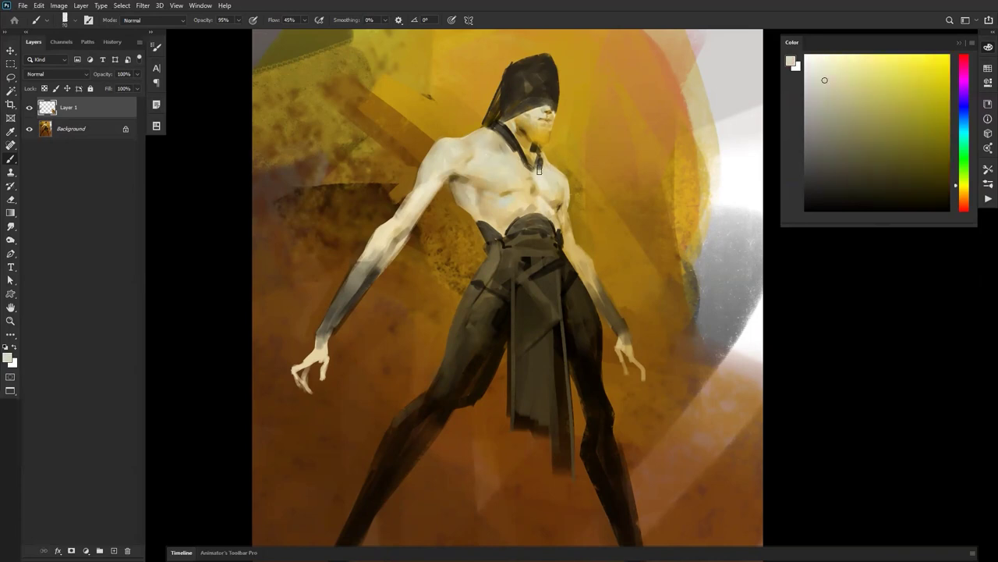
{"action": "key", "text": "z"}
{"action": "left_click", "coordinate": [572, 218], "text": "alt"}
{"action": "left_click", "coordinate": [572, 219], "text": "alt"}
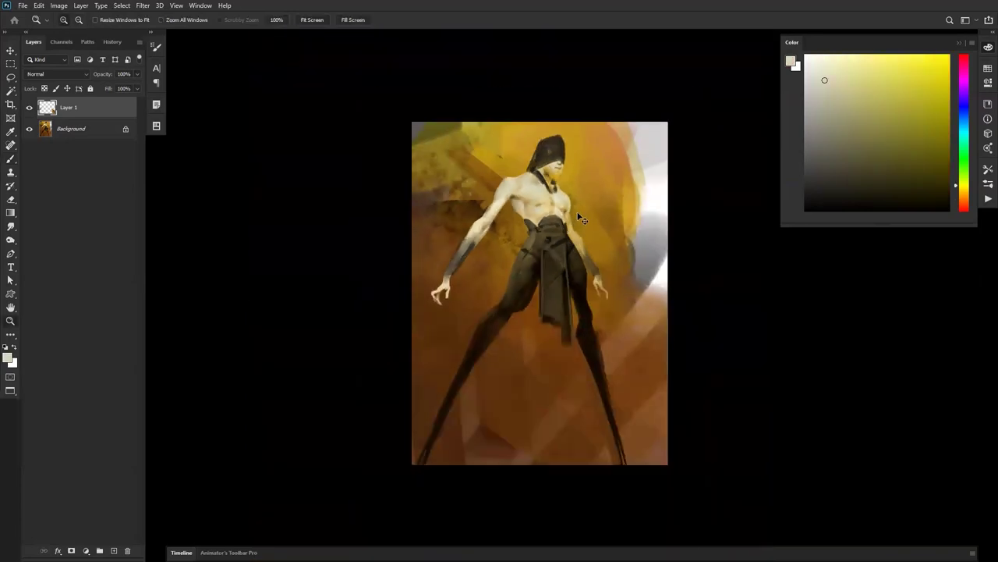
{"action": "key", "text": "ctrl+shift+h"}
{"action": "key", "text": "z"}
{"action": "left_click", "coordinate": [559, 238]}
{"action": "left_click", "coordinate": [559, 238]}
{"action": "key", "text": "b"}
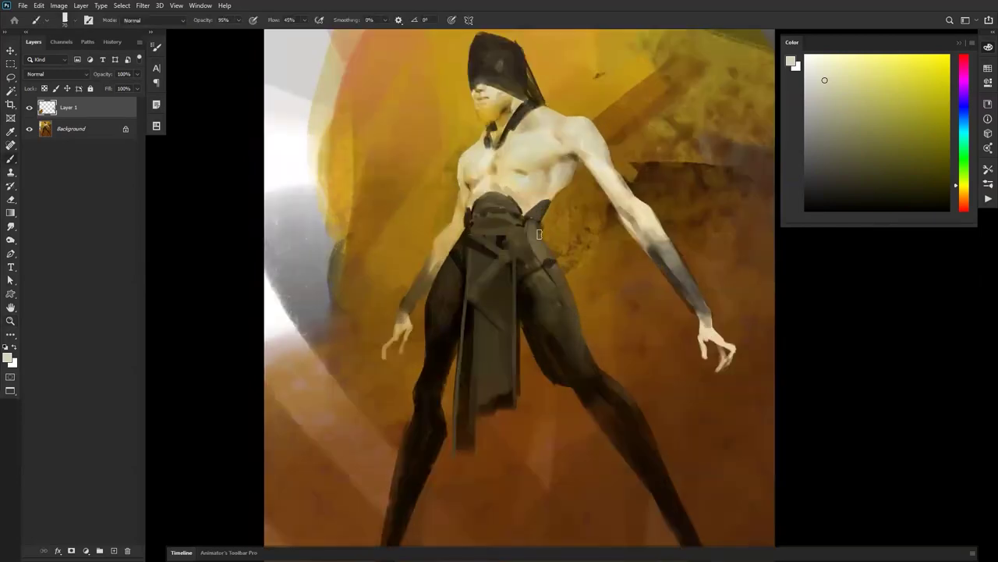
Paint over the waist wrap with brown-grey tones sampled from the cloth and flip the canvas horizontally.
{"action": "left_click", "coordinate": [538, 234], "text": "alt"}
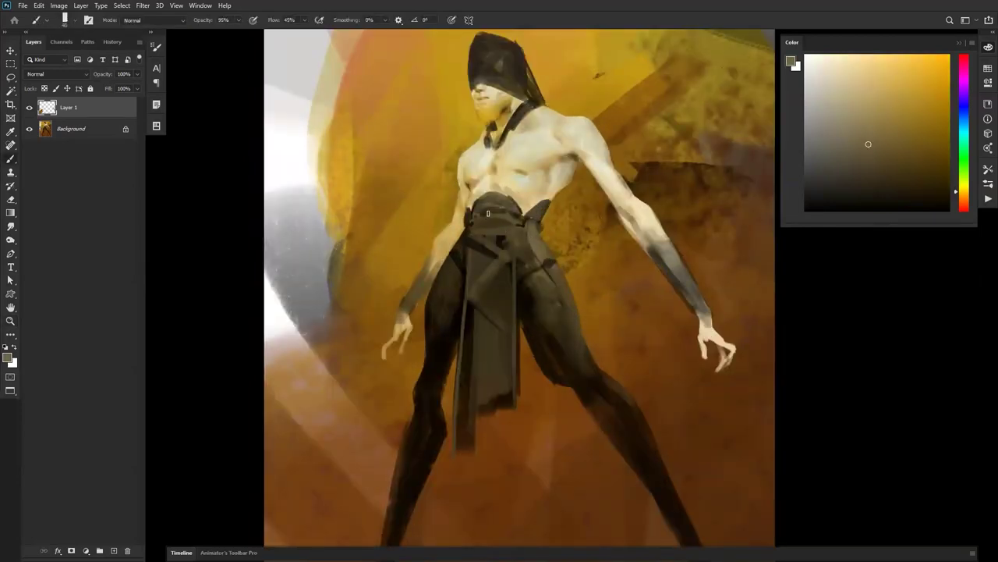
{"action": "left_click", "coordinate": [502, 226], "text": "alt"}
{"action": "key", "text": "ctrl+shift+h"}
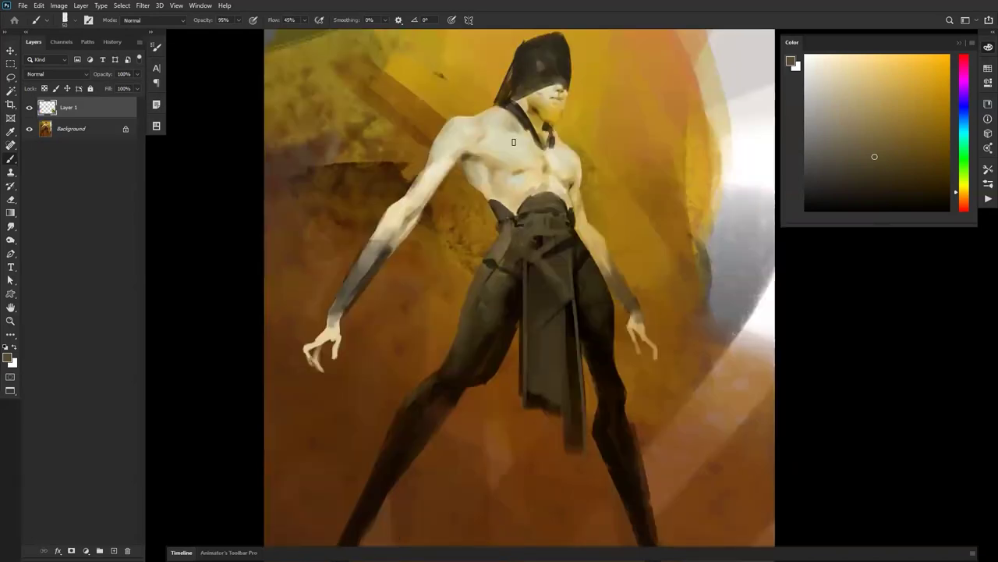
Paint the front of the hood with a grey-brown sampled from the waist cloth and a brush enlarged to 150.
{"action": "scroll", "coordinate": [511, 195], "scroll_direction": "up", "scroll_amount": 3}
{"action": "left_click", "coordinate": [503, 295], "text": "alt"}
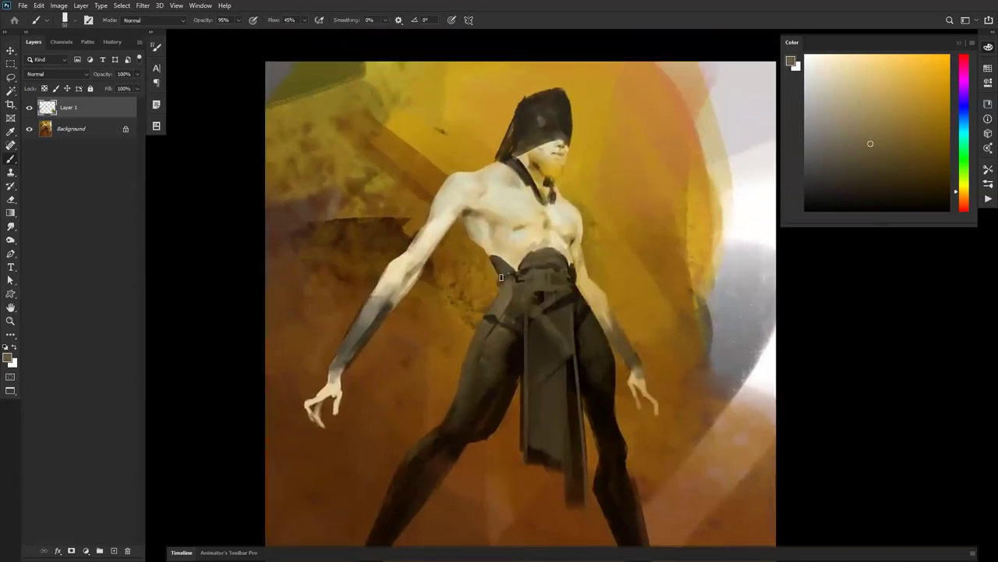
{"action": "key", "text": "bracketright"}
{"action": "key", "text": "bracketright"}
{"action": "key", "text": "bracketright"}
{"action": "mouse_move", "coordinate": [558, 126]}
{"action": "left_mouse_down"}
{"action": "mouse_move", "coordinate": [545, 133]}
{"action": "mouse_move", "coordinate": [554, 105]}
{"action": "left_mouse_up"}
{"action": "key", "text": "bracketright"}
{"action": "key", "text": "bracketright"}
{"action": "key", "text": "bracketright"}
{"action": "key", "text": "bracketright"}
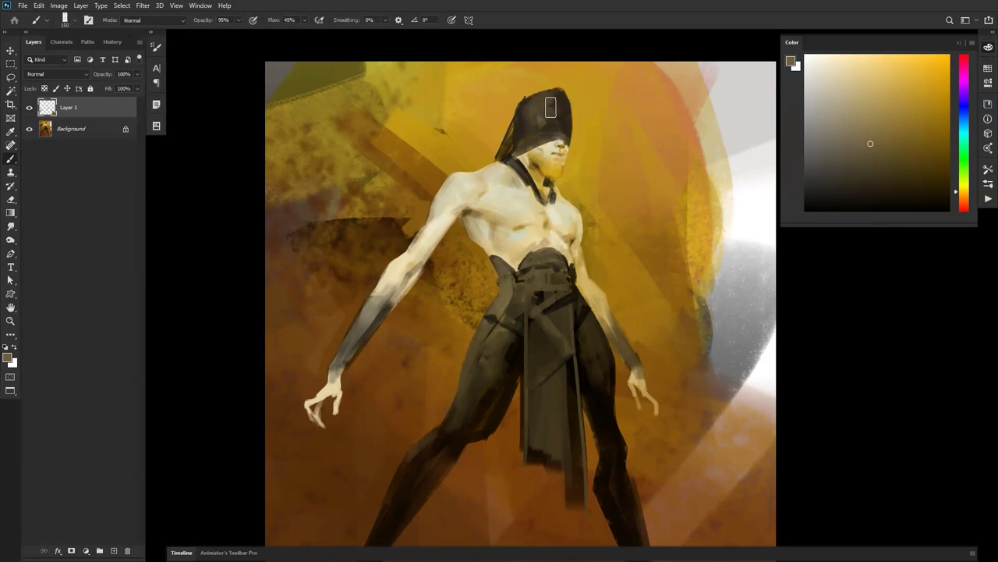
{"action": "left_click", "coordinate": [564, 109], "text": "alt"}
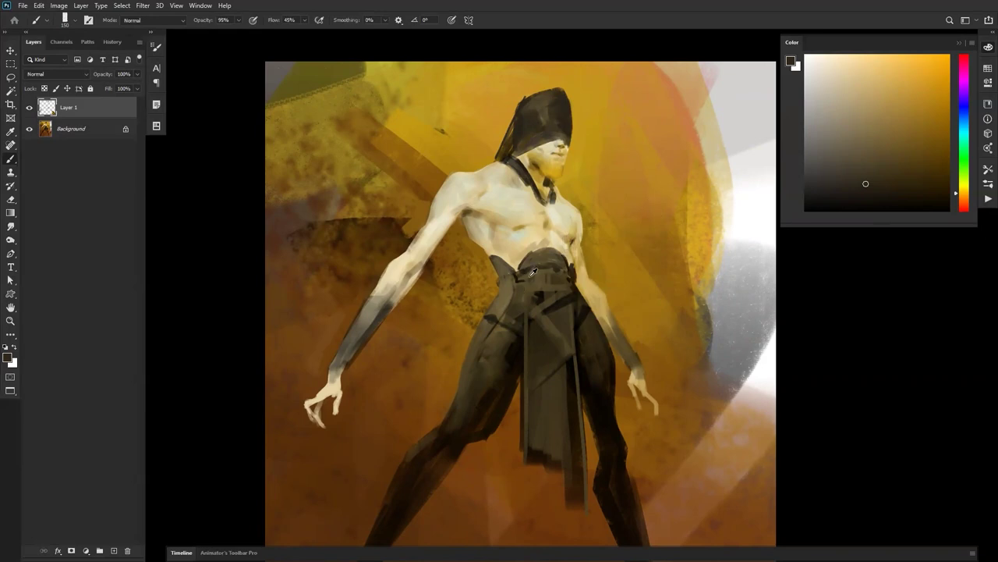
Repaint the near elbow and the upper edge of the sleeve with skin tones sampled from the arm.
{"action": "left_click", "coordinate": [471, 223], "text": "alt"}
{"action": "left_click", "coordinate": [393, 273], "text": "alt"}
{"action": "left_click_drag", "start_coordinate": [388, 265], "coordinate": [372, 293]}
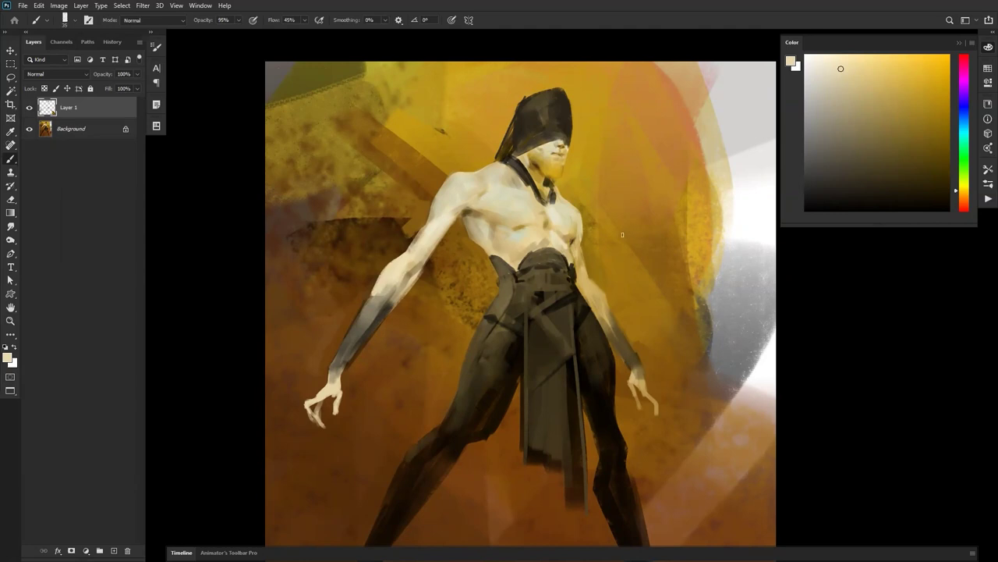
Refine the torso in the mirrored view with a pale skin tone sampled from the chest, and flip the canvas back.
{"action": "key", "text": "ctrl+h"}
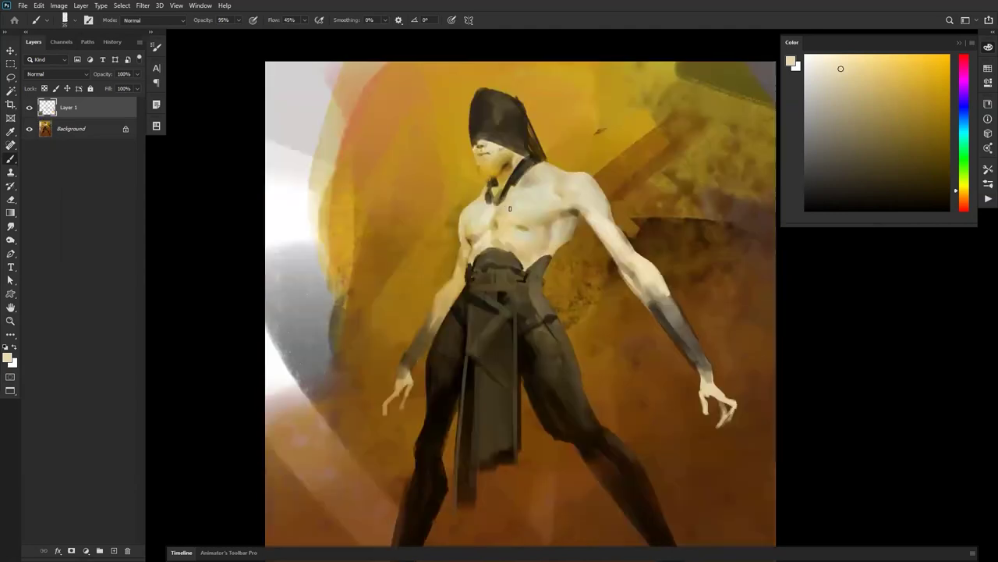
{"action": "left_click", "coordinate": [486, 212], "text": "alt"}
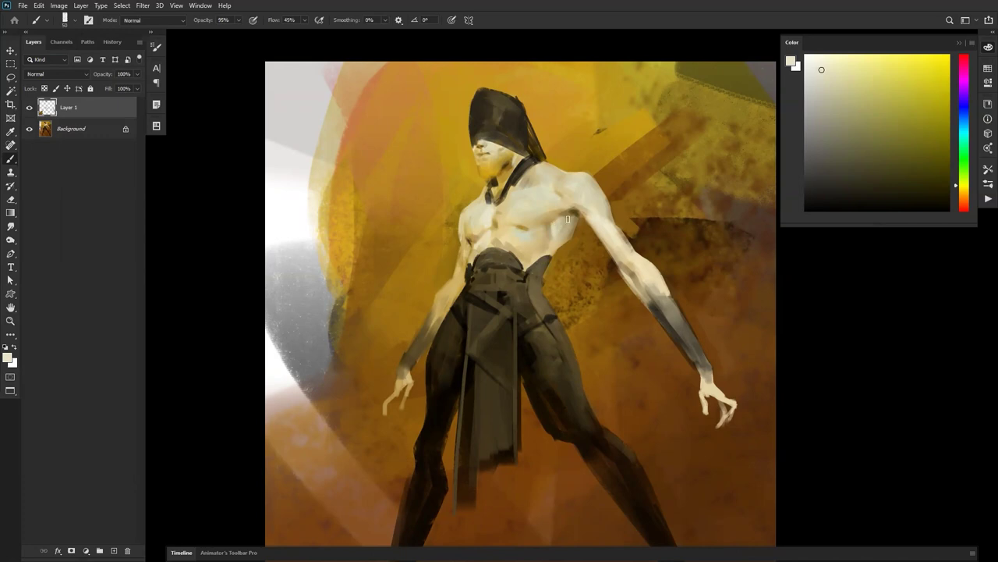
{"action": "key", "text": "ctrl+shift+h"}
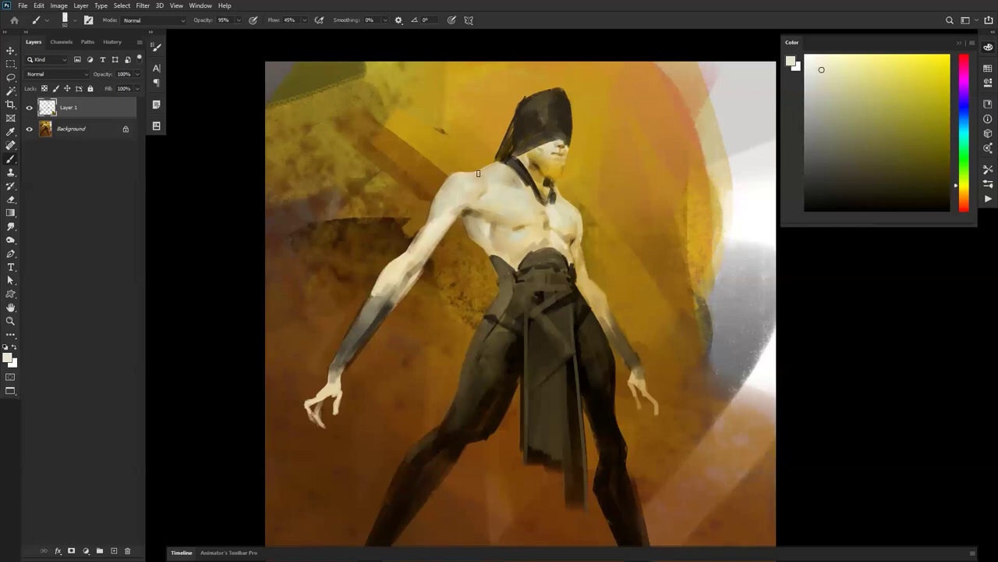
Retouch the shoulder and neck area with skin tones sampled from the upper arm and face, and mirror the canvas.
{"action": "left_click", "coordinate": [432, 226], "text": "alt"}
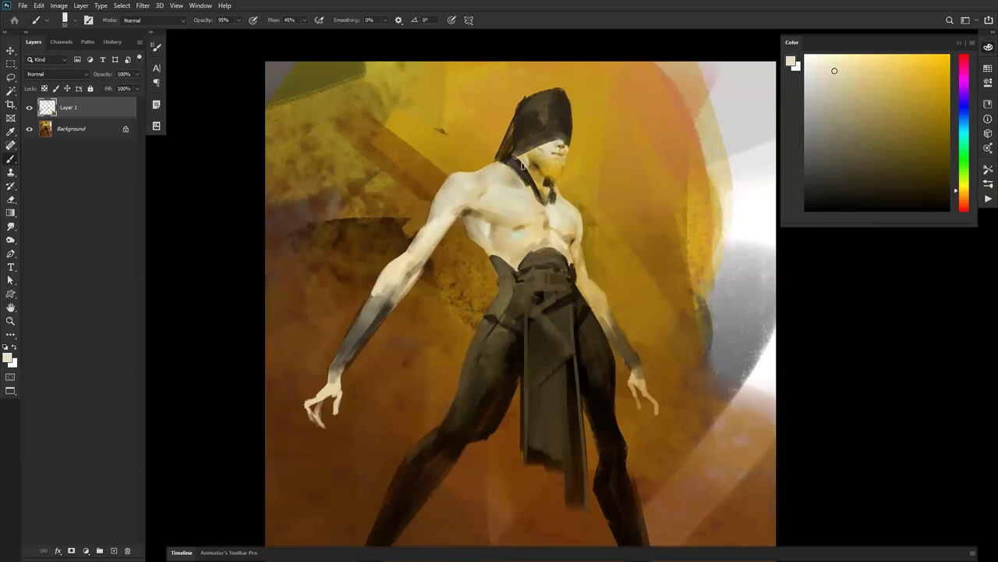
{"action": "left_click", "coordinate": [544, 147], "text": "alt"}
{"action": "left_click", "coordinate": [542, 149], "text": "alt"}
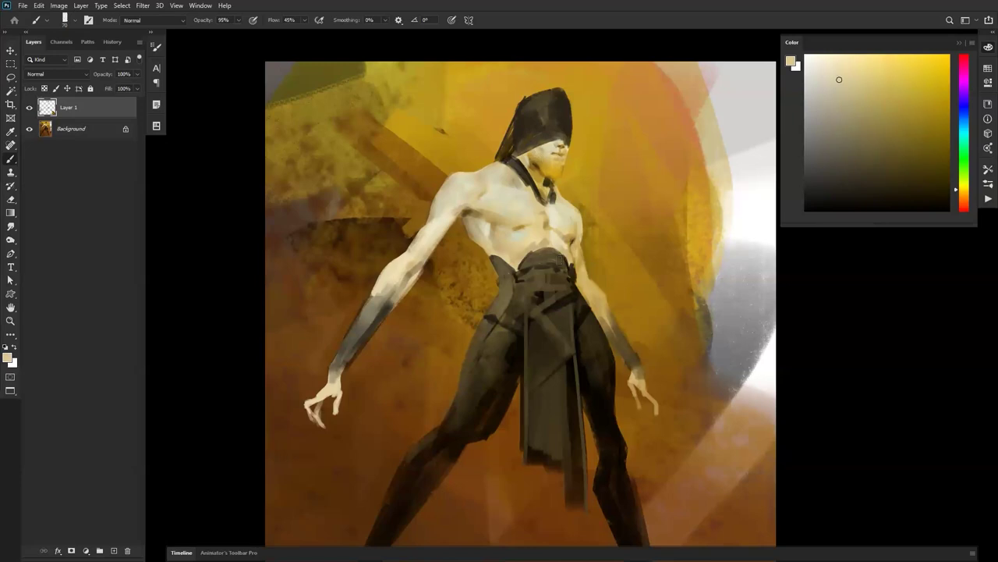
{"action": "key", "text": "F2"}
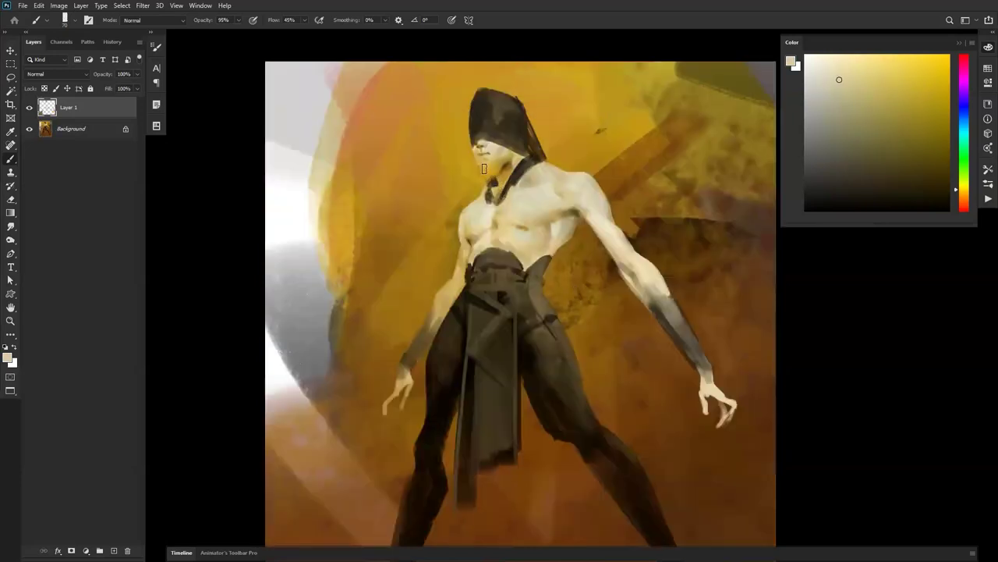
Sample the background's golden yellow, flip the canvas back, shift the colour to a fully saturated yellow and enlarge the brush.
{"action": "left_click", "coordinate": [585, 71], "text": "alt"}
{"action": "key", "text": "bracketright"}
{"action": "key", "text": "bracketright"}
{"action": "key", "text": "bracketright"}
{"action": "key", "text": "bracketright"}
{"action": "key", "text": "bracketright"}
{"action": "key", "text": "bracketright"}
{"action": "key", "text": "ctrl+shift+h"}
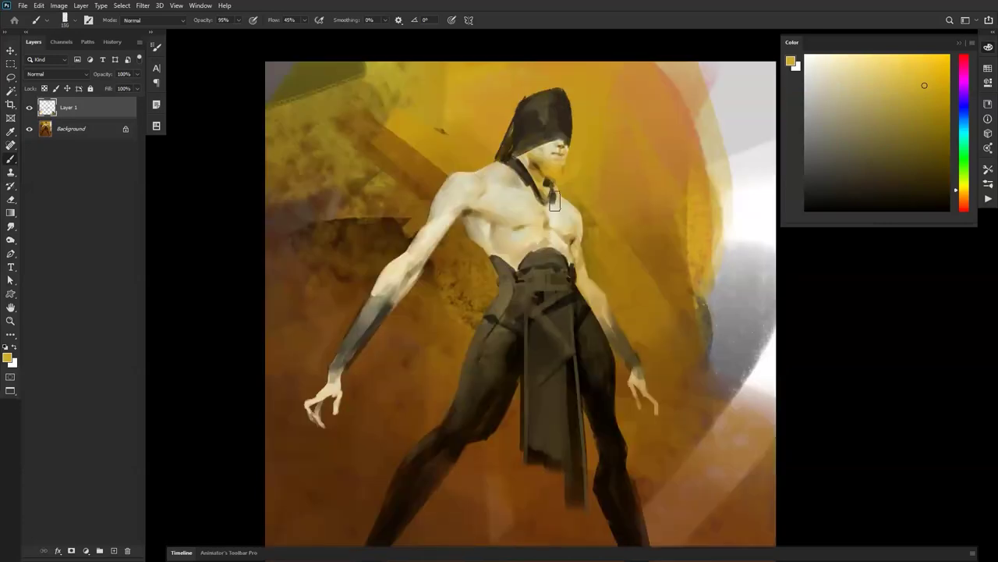
{"action": "left_click_drag", "start_coordinate": [940, 65], "coordinate": [948, 57]}
{"action": "key", "text": "]"}
{"action": "key", "text": "]"}
Lighten the side of the waist wrap with grey-brown tones sampled from the cloth.
{"action": "key", "text": "z"}
{"action": "left_click", "coordinate": [585, 308], "text": "alt"}
{"action": "left_click", "coordinate": [584, 308], "text": "alt"}
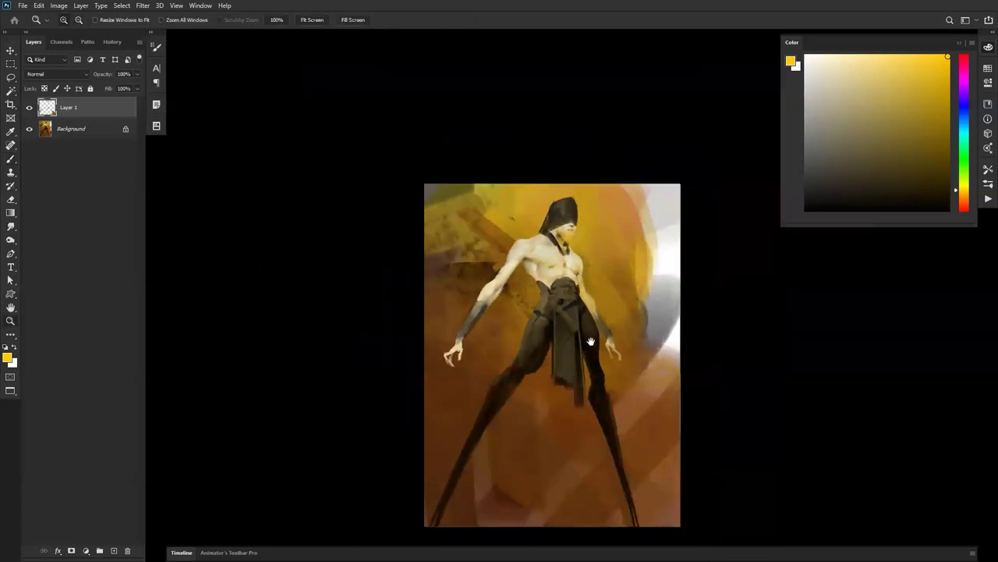
{"action": "left_click_drag", "start_coordinate": [590, 342], "coordinate": [563, 260]}
{"action": "left_click", "coordinate": [549, 260], "text": "ctrl"}
{"action": "left_click", "coordinate": [518, 209], "text": "ctrl"}
{"action": "left_click", "coordinate": [507, 197], "text": "alt"}
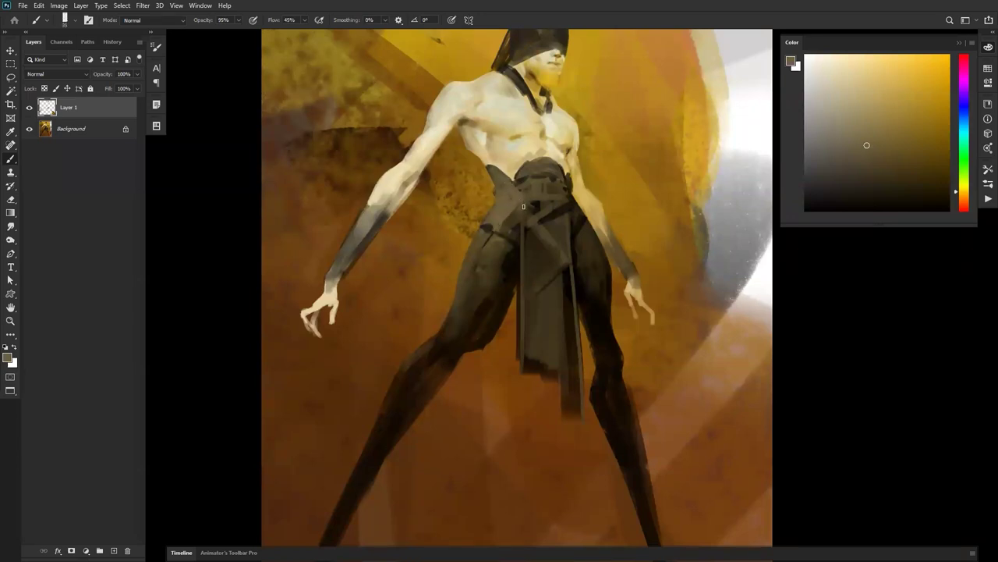
{"action": "left_click", "coordinate": [561, 212], "text": "alt"}
Refine the face and the neck and shoulder contour with sampled pale skin and ochre background tones.
{"action": "left_click_drag", "start_coordinate": [550, 153], "coordinate": [542, 231]}
{"action": "left_click", "coordinate": [545, 173], "text": "ctrl"}
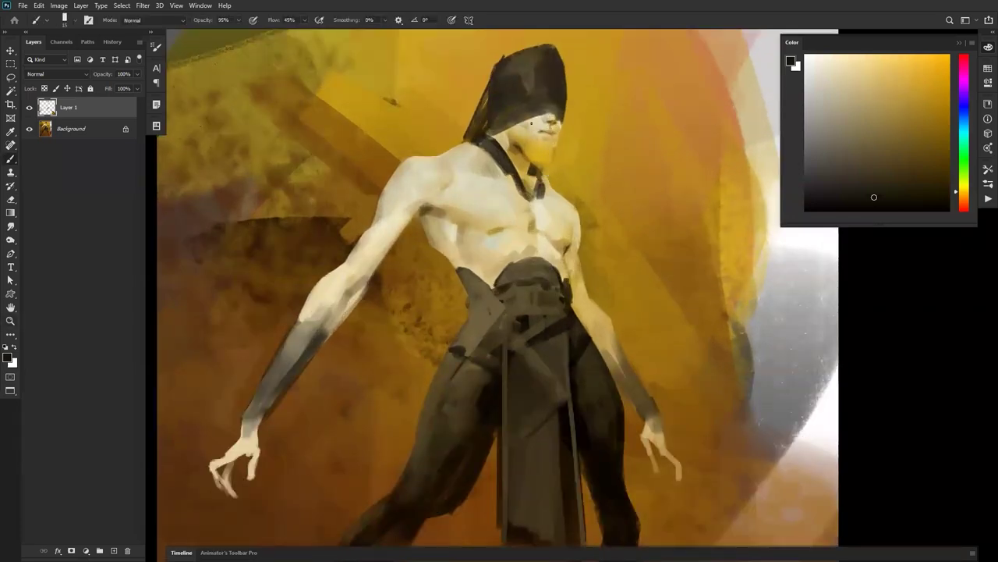
{"action": "left_click", "coordinate": [537, 122], "text": "alt"}
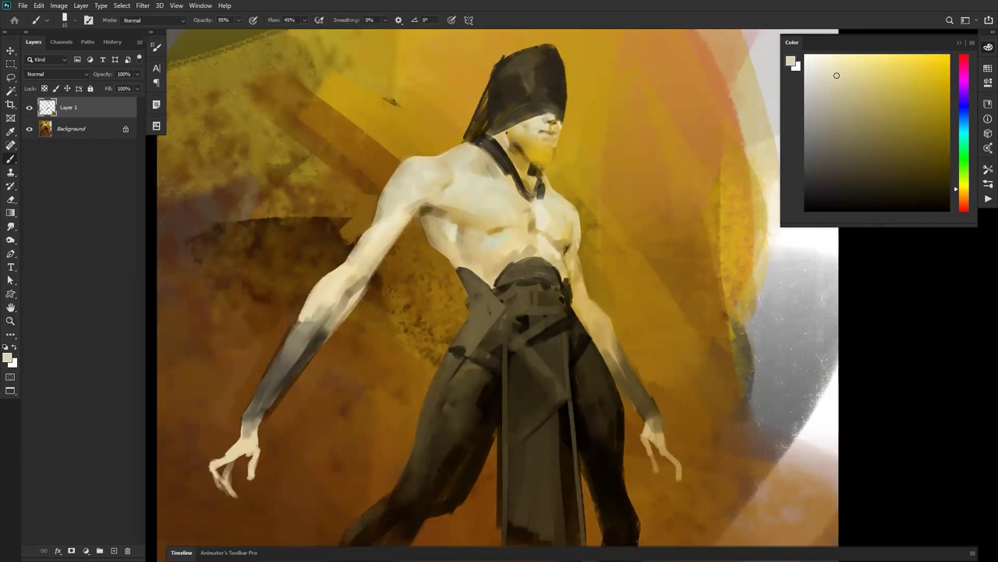
{"action": "left_click", "coordinate": [504, 135], "text": "alt"}
{"action": "left_click", "coordinate": [399, 158], "text": "alt"}
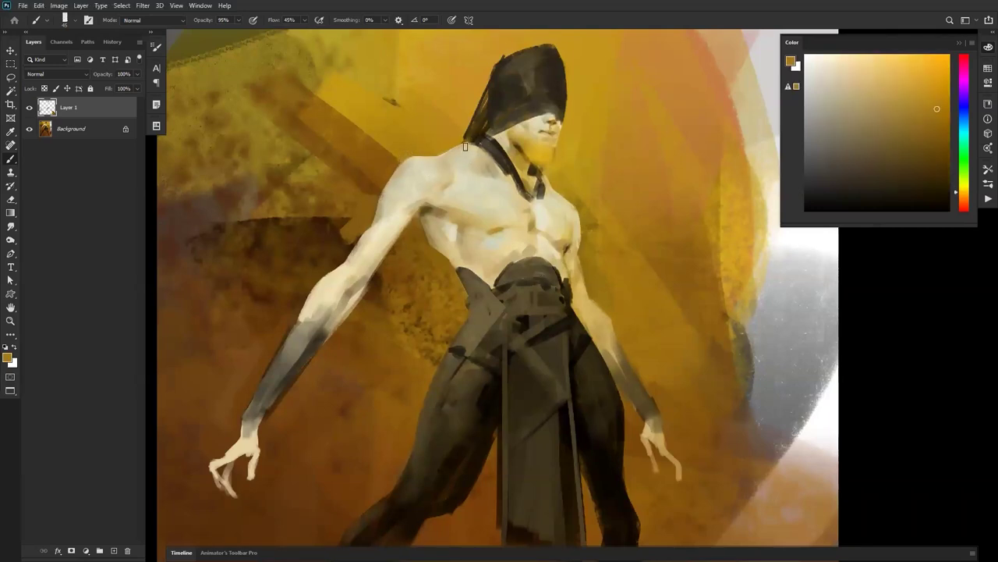
Mirror the canvas and retouch the chest and abdomen with warm skin tones sampled from the torso and jaw.
{"action": "key", "text": "z"}
{"action": "left_click", "coordinate": [478, 204], "text": "alt"}
{"action": "left_click", "coordinate": [479, 204], "text": "alt"}
{"action": "key", "text": "ctrl+shift+h"}
{"action": "key", "text": "b"}
{"action": "key", "text": "z"}
{"action": "left_click", "coordinate": [497, 216]}
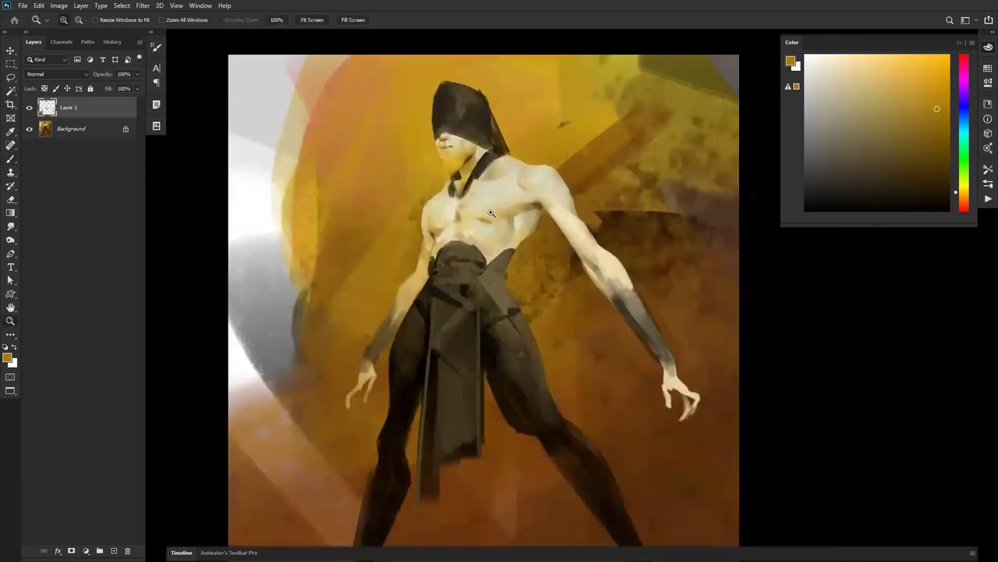
{"action": "left_click", "coordinate": [492, 206]}
{"action": "key", "text": "b"}
{"action": "left_click", "coordinate": [452, 243], "text": "alt"}
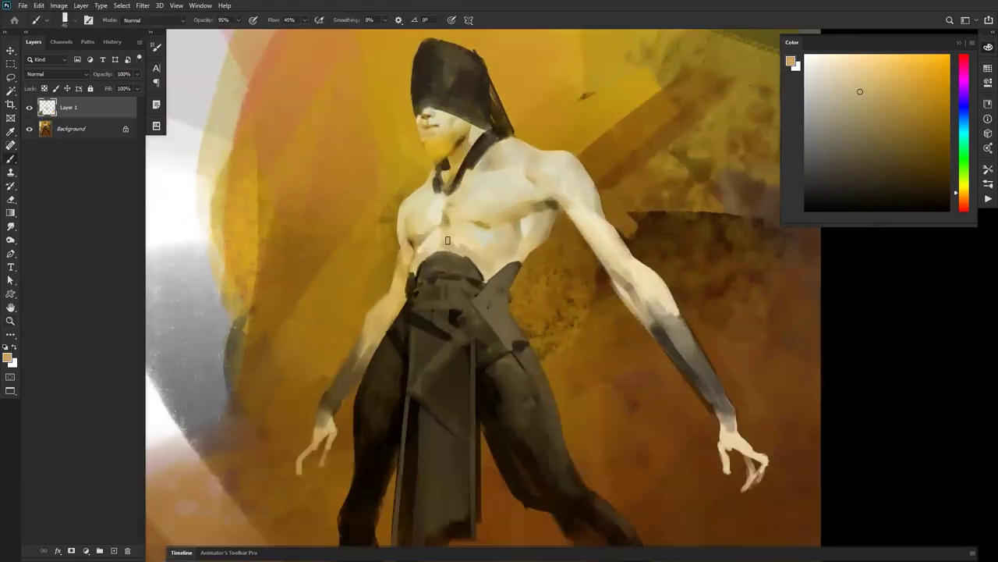
{"action": "left_click", "coordinate": [481, 225], "text": "alt"}
{"action": "left_click", "coordinate": [454, 137], "text": "alt"}
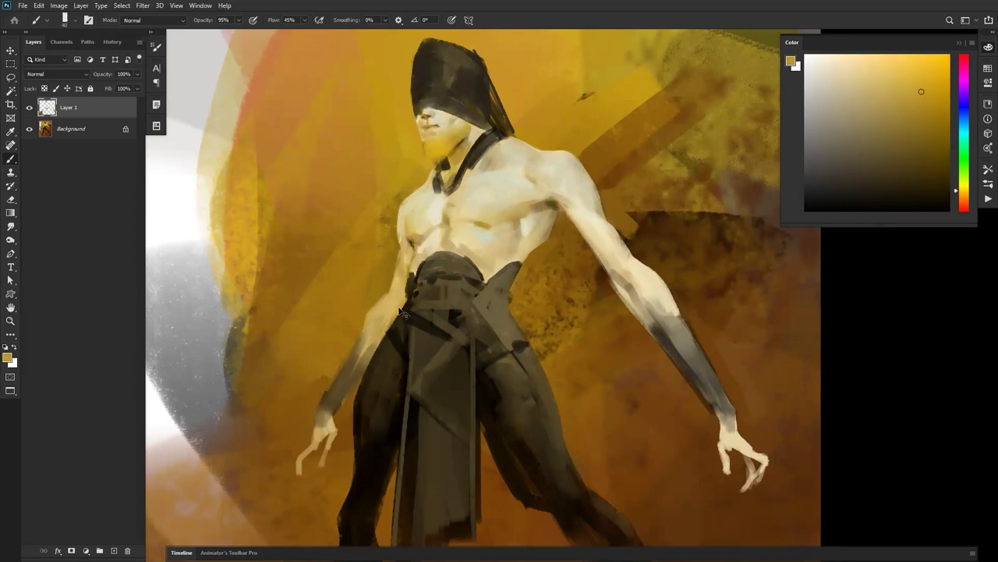
Flip the canvas back and brush a fully saturated yellow over the jaw and chin with an enlarged brush.
{"action": "key", "text": "ctrl+shift+h"}
{"action": "left_click", "coordinate": [949, 54]}
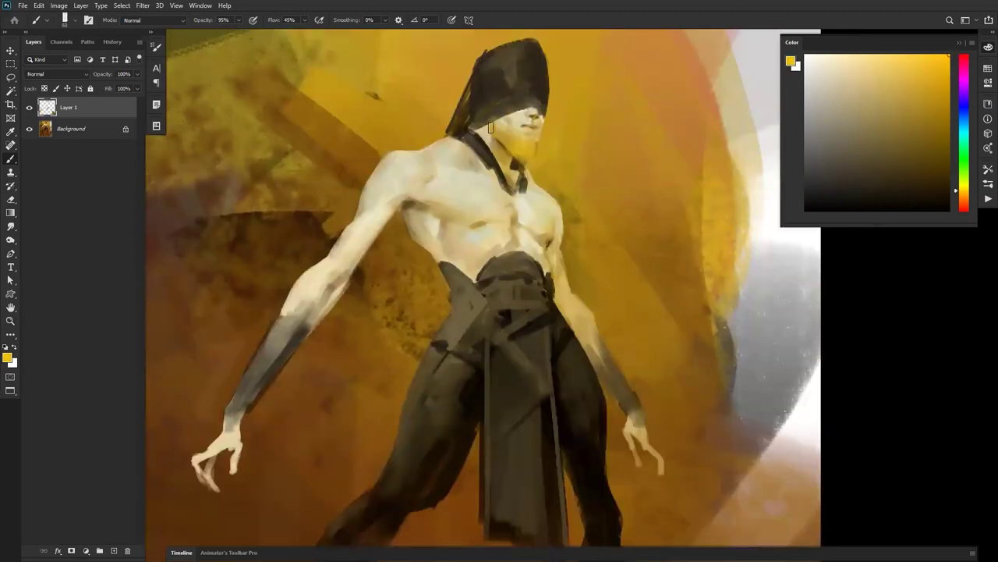
{"action": "key", "text": "bracketright"}
{"action": "key", "text": "bracketright"}
{"action": "key", "text": "bracketright"}
{"action": "key", "text": "bracketright"}
{"action": "key", "text": "bracketright"}
{"action": "key", "text": "bracketright"}
{"action": "mouse_move", "coordinate": [495, 126]}
{"action": "left_mouse_down"}
{"action": "mouse_move", "coordinate": [537, 163]}
{"action": "mouse_move", "coordinate": [529, 156]}
{"action": "left_mouse_up"}
Reduce the brush size and touch up the face and shoulder using a lightened pale skin tone sampled from the shoulder.
{"action": "key", "text": "bracketleft"}
{"action": "key", "text": "bracketleft"}
{"action": "key", "text": "bracketleft"}
{"action": "key", "text": "bracketleft"}
{"action": "key", "text": "bracketleft"}
{"action": "key", "text": "bracketleft"}
{"action": "key", "text": "bracketleft"}
{"action": "key", "text": "bracketleft"}
{"action": "key", "text": "bracketleft"}
{"action": "key", "text": "bracketleft"}
{"action": "key", "text": "bracketleft"}
{"action": "key", "text": "bracketright"}
{"action": "key", "text": "bracketright"}
{"action": "key", "text": "bracketright"}
{"action": "left_click", "coordinate": [450, 145], "text": "alt"}
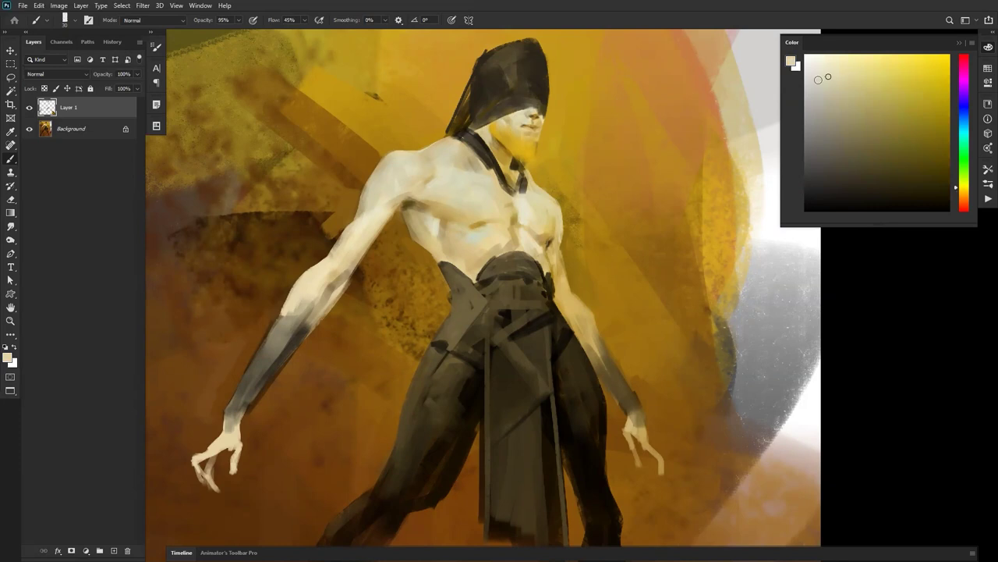
{"action": "left_click", "coordinate": [817, 61]}
Shade the hood with sampled dark browns and paint a thin loose strand hanging from its back edge.
{"action": "left_click", "coordinate": [496, 74], "text": "alt"}
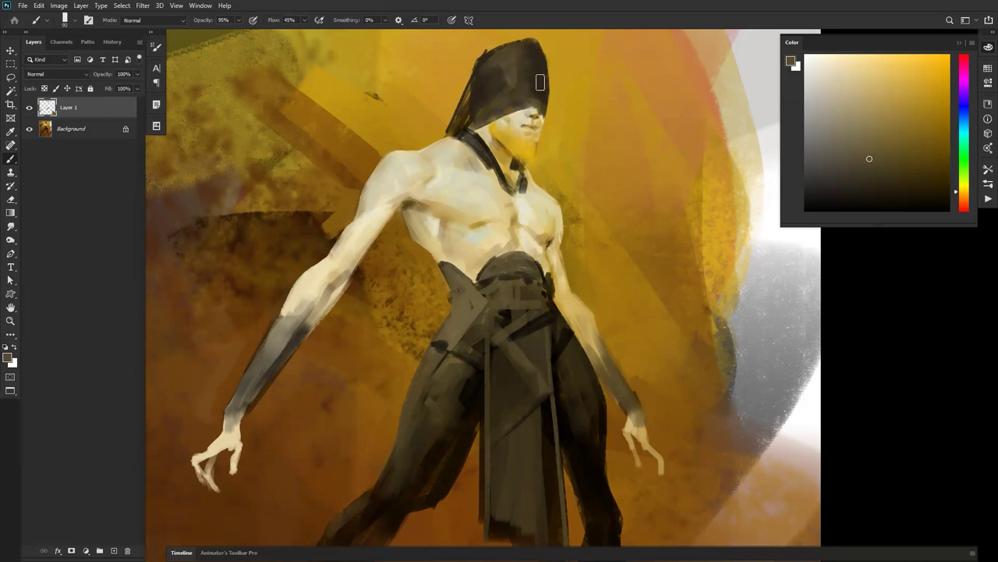
{"action": "left_click", "coordinate": [476, 80], "text": "alt"}
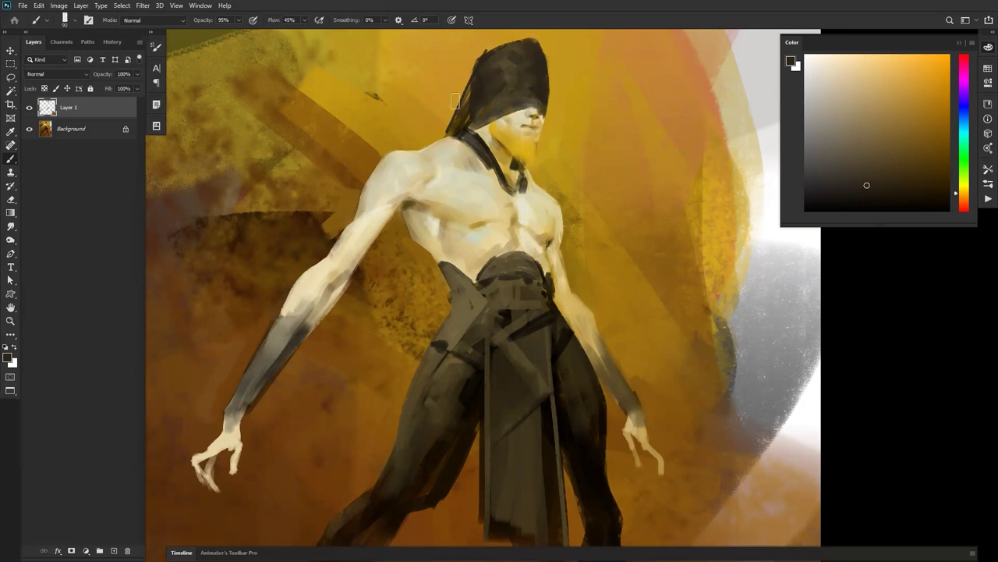
{"action": "left_click", "coordinate": [479, 81], "text": "alt"}
{"action": "left_click_drag", "start_coordinate": [478, 72], "coordinate": [445, 131]}
{"action": "mouse_move", "coordinate": [463, 92]}
{"action": "left_mouse_down"}
{"action": "mouse_move", "coordinate": [432, 129]}
{"action": "mouse_move", "coordinate": [438, 142]}
{"action": "left_mouse_up"}
{"action": "key", "text": "ctrl+z"}
{"action": "mouse_move", "coordinate": [498, 109]}
{"action": "left_mouse_down"}
{"action": "mouse_move", "coordinate": [486, 120]}
{"action": "mouse_move", "coordinate": [543, 180]}
{"action": "left_mouse_up"}
{"action": "key", "text": "ctrl+z"}
{"action": "key", "text": "ctrl+z"}
Paint thin dark strands from the hood, one curving across the jaw to the shoulder, one hanging in front of the face.
{"action": "left_click", "coordinate": [514, 95], "text": "alt"}
{"action": "left_click_drag", "start_coordinate": [507, 115], "coordinate": [469, 173]}
{"action": "key", "text": "ctrl+z"}
{"action": "left_click_drag", "start_coordinate": [511, 114], "coordinate": [449, 152]}
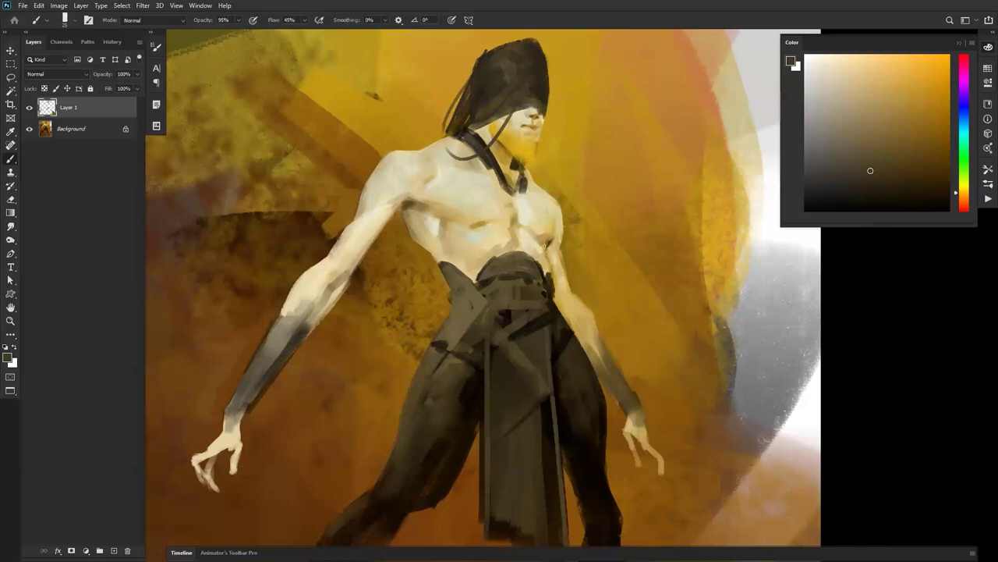
{"action": "left_click", "coordinate": [550, 93], "text": "alt"}
{"action": "left_click_drag", "start_coordinate": [546, 104], "coordinate": [541, 167]}
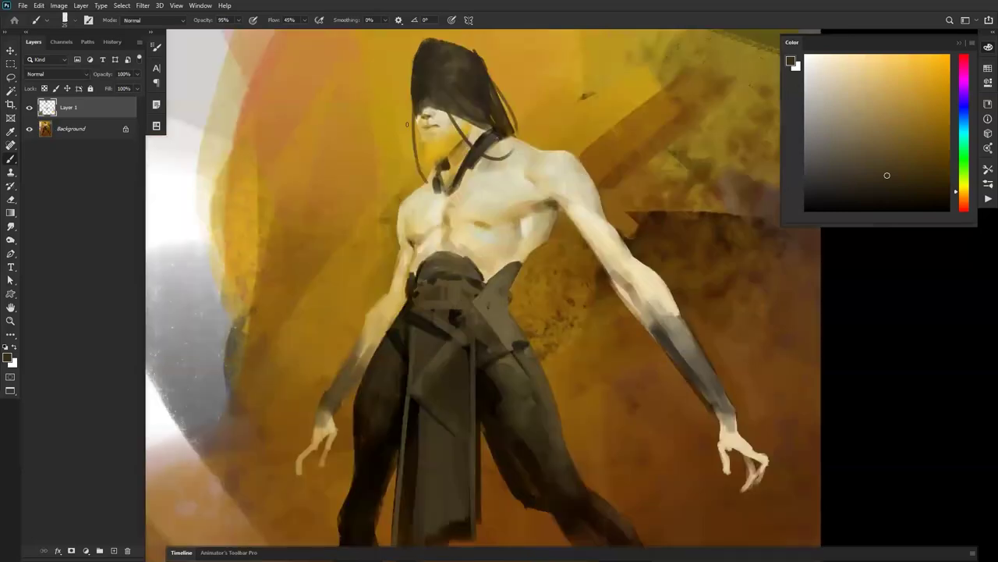
Sample a pale skin tone, flip the canvas back, and stamp all visible content into a new top layer.
{"action": "left_click", "coordinate": [424, 115], "text": "alt"}
{"action": "key", "text": "ctrl+shift+h"}
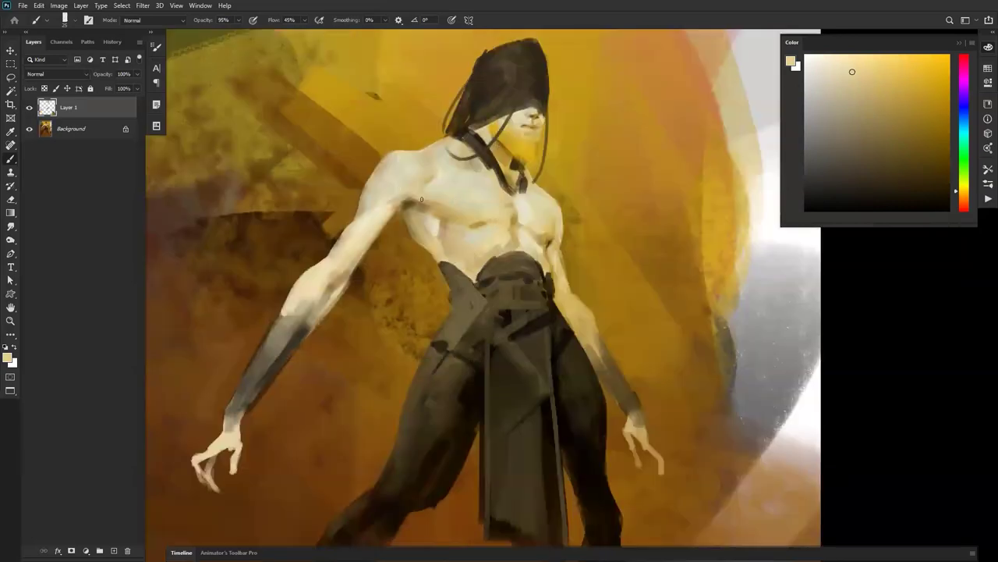
{"action": "left_click_drag", "start_coordinate": [421, 200], "coordinate": [487, 157]}
{"action": "key", "text": "r"}
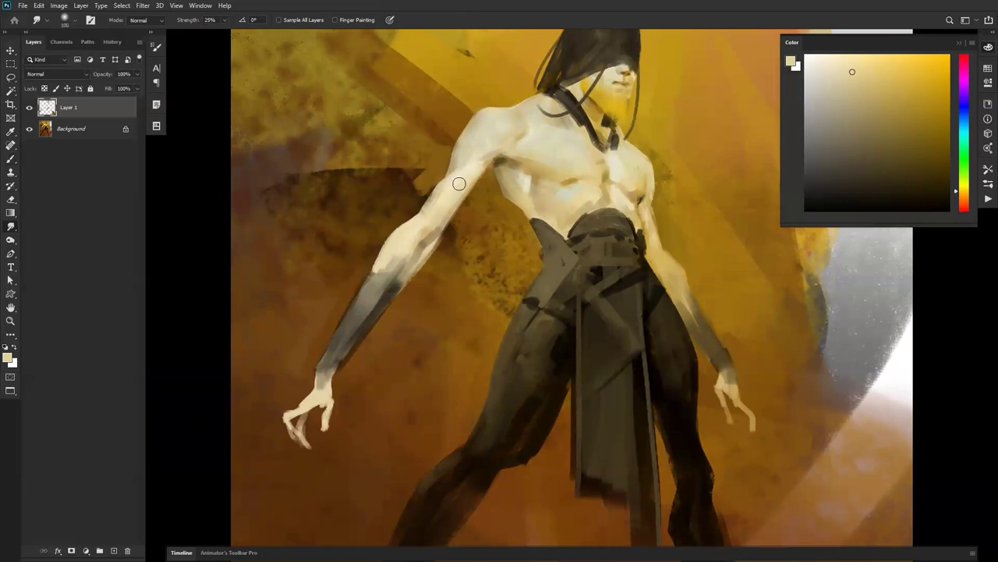
{"action": "key", "text": "ctrl+alt+shift+e"}
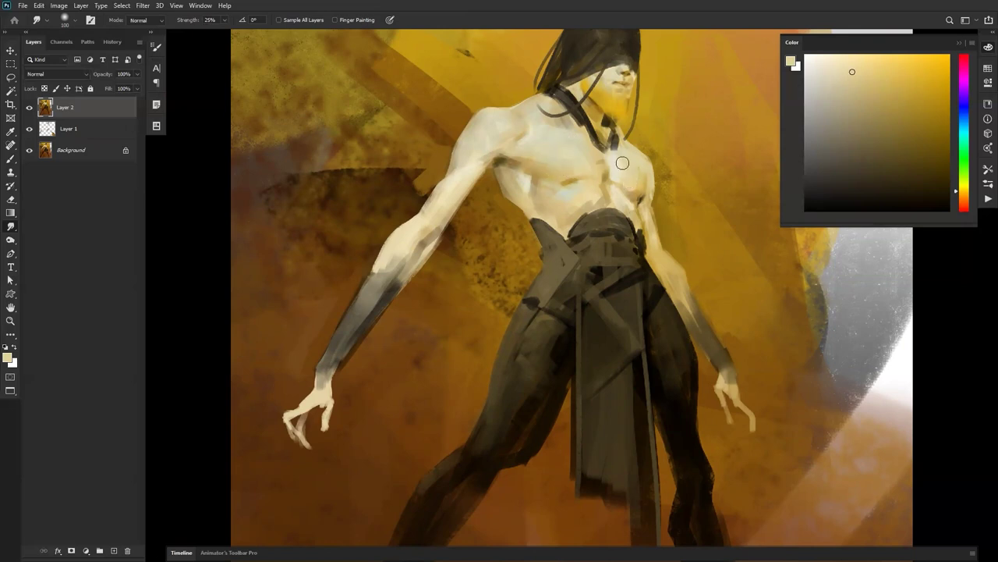
Mirror the canvas and deepen the crease along the sternum with a dark olive-brown sampled beside the torso.
{"action": "left_click", "coordinate": [633, 204], "text": "alt"}
{"action": "left_click", "coordinate": [634, 204], "text": "alt"}
{"action": "left_click", "coordinate": [633, 204], "text": "alt"}
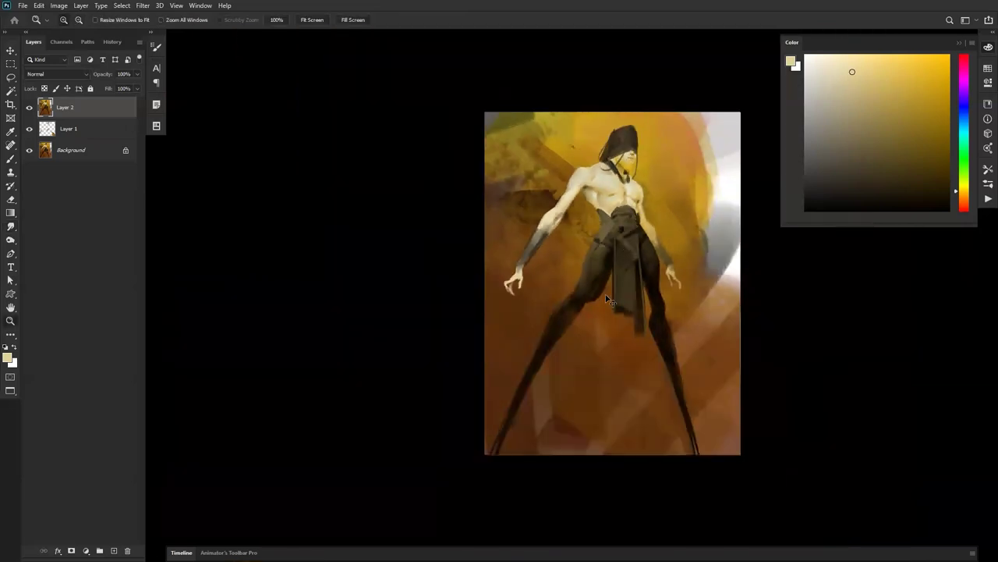
{"action": "key", "text": "ctrl+shift+h"}
{"action": "left_click", "coordinate": [615, 243]}
{"action": "left_click", "coordinate": [621, 230]}
{"action": "key", "text": "b"}
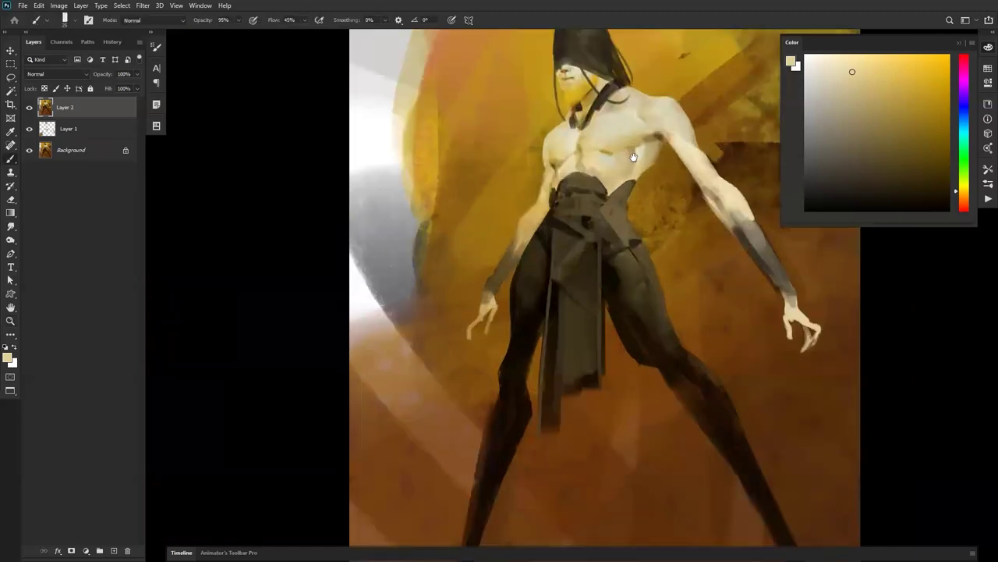
{"action": "left_click_drag", "start_coordinate": [640, 138], "coordinate": [561, 162]}
{"action": "key", "text": "ctrl+plus"}
{"action": "left_click", "coordinate": [584, 159], "text": "alt"}
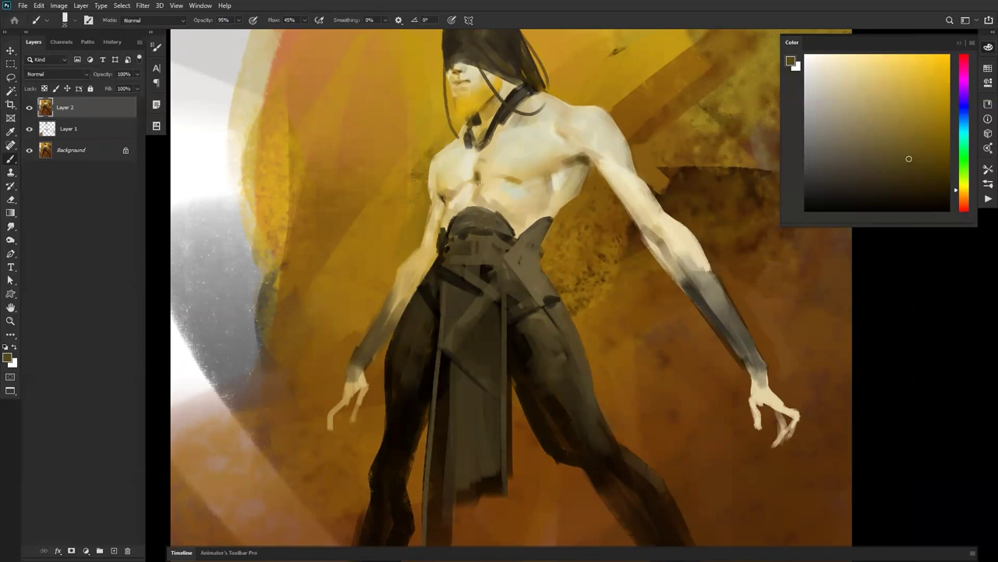
Flip the canvas back and refine the hood's lower edge and upper contour with a smaller brush in a dark sampled tone.
{"action": "key", "text": "z"}
{"action": "left_click", "coordinate": [565, 211], "text": "alt"}
{"action": "left_click", "coordinate": [565, 211], "text": "alt"}
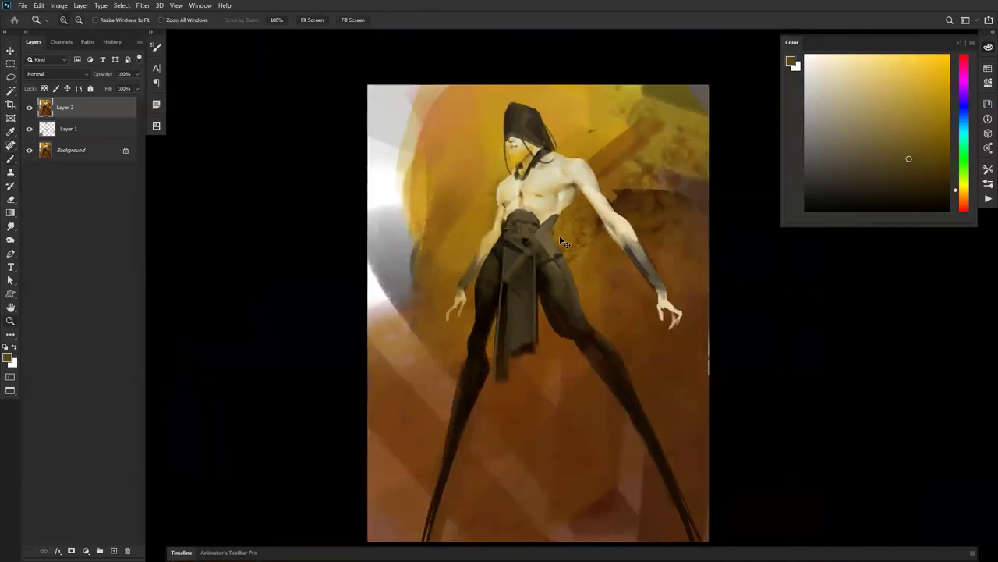
{"action": "key", "text": "ctrl+shift+h"}
{"action": "left_click", "coordinate": [572, 213]}
{"action": "left_click", "coordinate": [572, 226]}
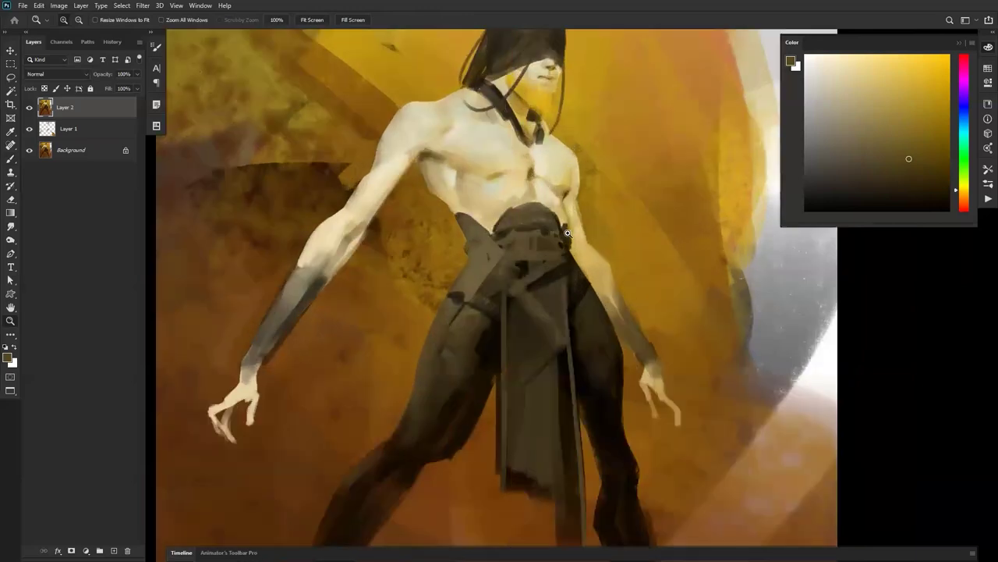
{"action": "left_click_drag", "start_coordinate": [552, 186], "coordinate": [543, 274]}
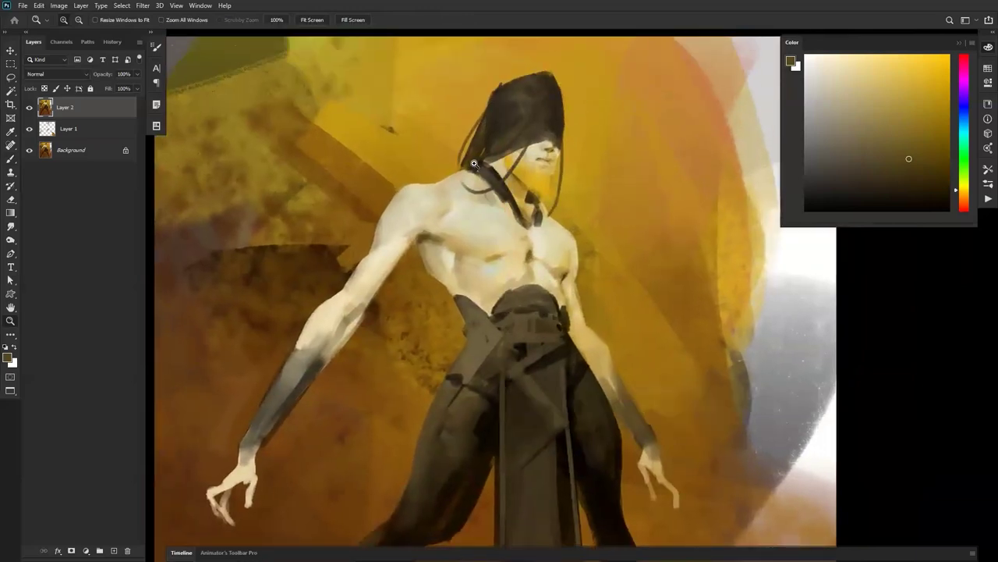
{"action": "key", "text": "b"}
{"action": "left_click", "coordinate": [485, 170], "text": "alt"}
{"action": "key", "text": "bracketleft"}
{"action": "key", "text": "bracketleft"}
{"action": "key", "text": "bracketleft"}
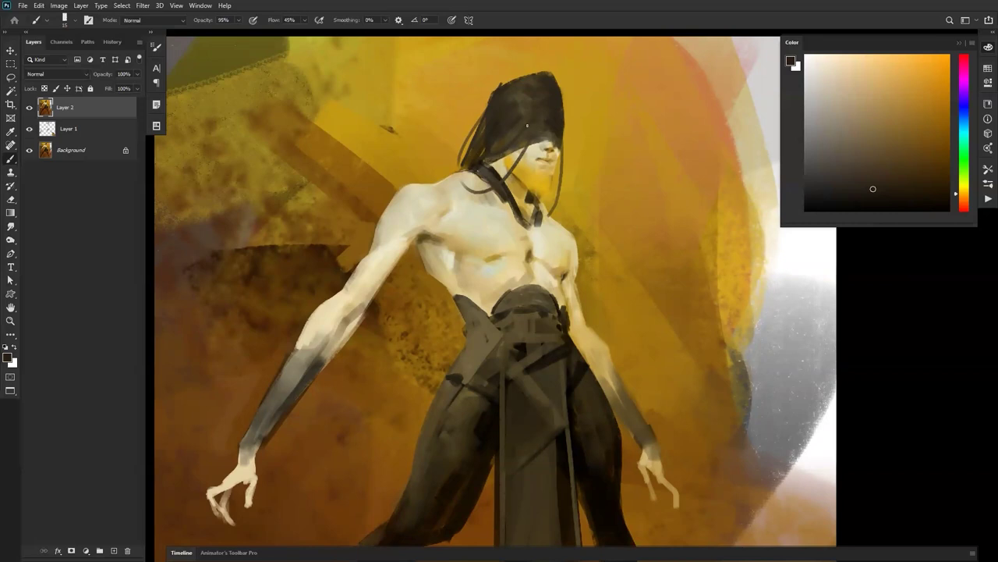
{"action": "left_click_drag", "start_coordinate": [509, 152], "coordinate": [542, 141]}
{"action": "left_click_drag", "start_coordinate": [499, 94], "coordinate": [550, 80]}
Smooth the hood's surface with an enlarged brush, using grey-brown tones sampled from the hood.
{"action": "key", "text": "bracketright"}
{"action": "key", "text": "bracketright"}
{"action": "key", "text": "bracketright"}
{"action": "key", "text": "bracketright"}
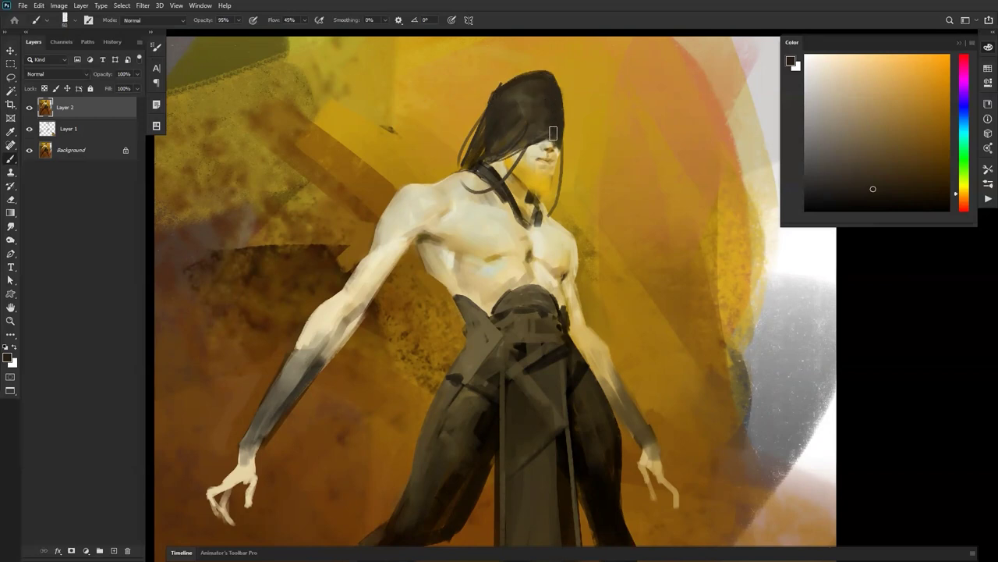
{"action": "left_click", "coordinate": [527, 91], "text": "alt"}
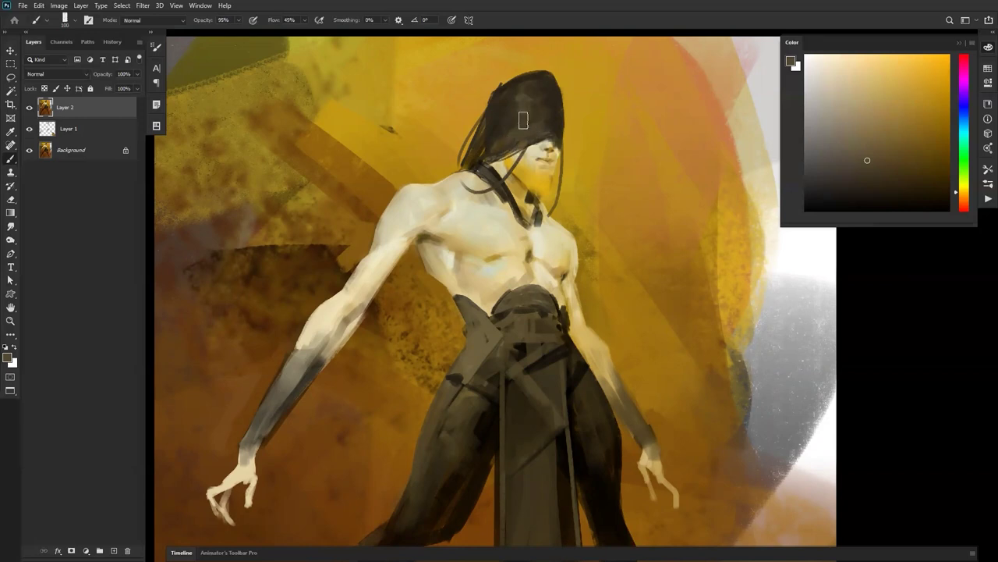
{"action": "left_click", "coordinate": [539, 88], "text": "alt"}
{"action": "left_click", "coordinate": [536, 123], "text": "alt"}
Mirror the canvas and refine the wide-set leg's thigh and knee with sampled dark brown, black and the background's orange-brown.
{"action": "key", "text": "z"}
{"action": "left_click", "coordinate": [510, 248], "text": "alt"}
{"action": "left_click", "coordinate": [510, 248], "text": "alt"}
{"action": "key", "text": "ctrl+shift+h"}
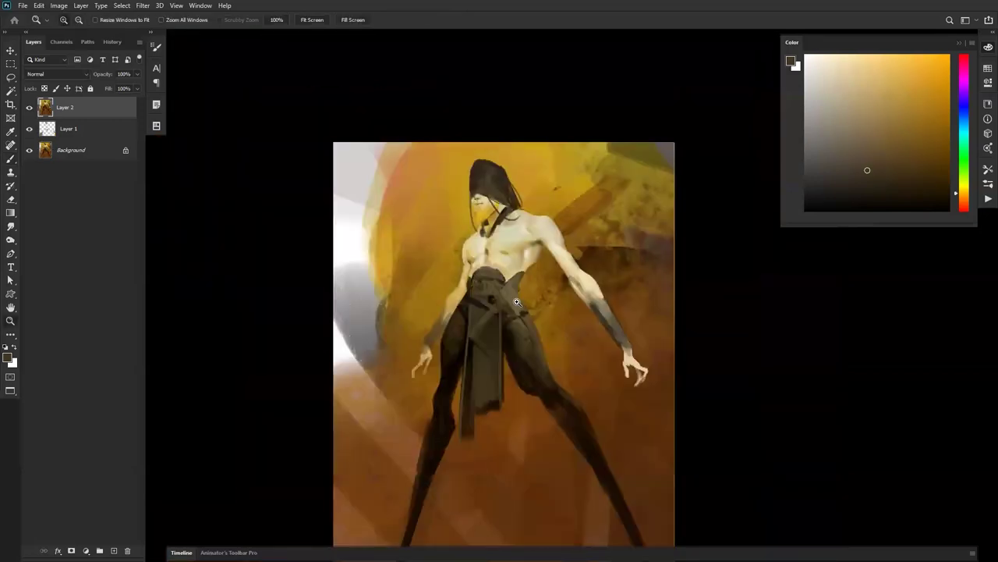
{"action": "left_click_drag", "start_coordinate": [513, 335], "coordinate": [509, 270]}
{"action": "left_click", "coordinate": [503, 269]}
{"action": "key", "text": "b"}
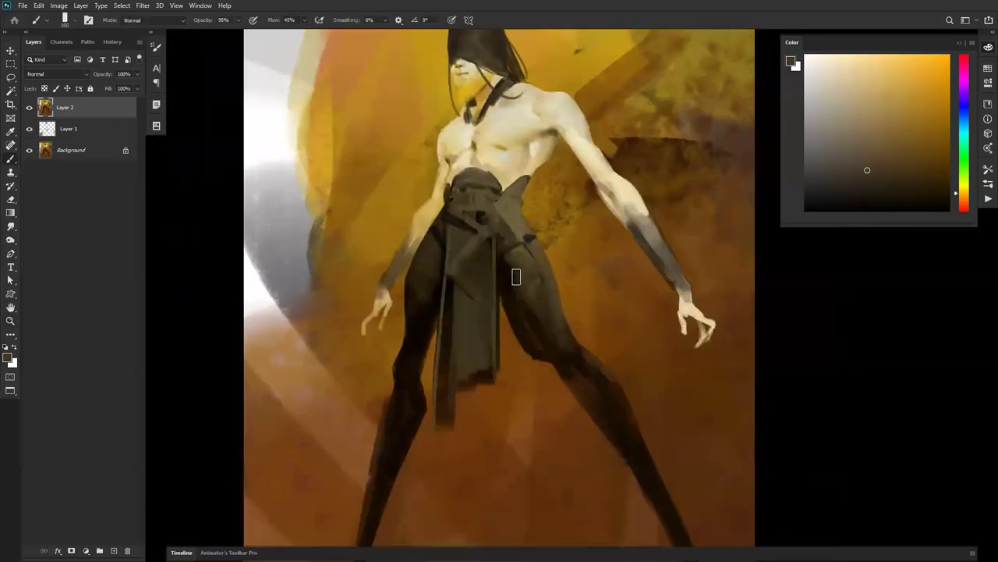
{"action": "left_click", "coordinate": [533, 293], "text": "alt"}
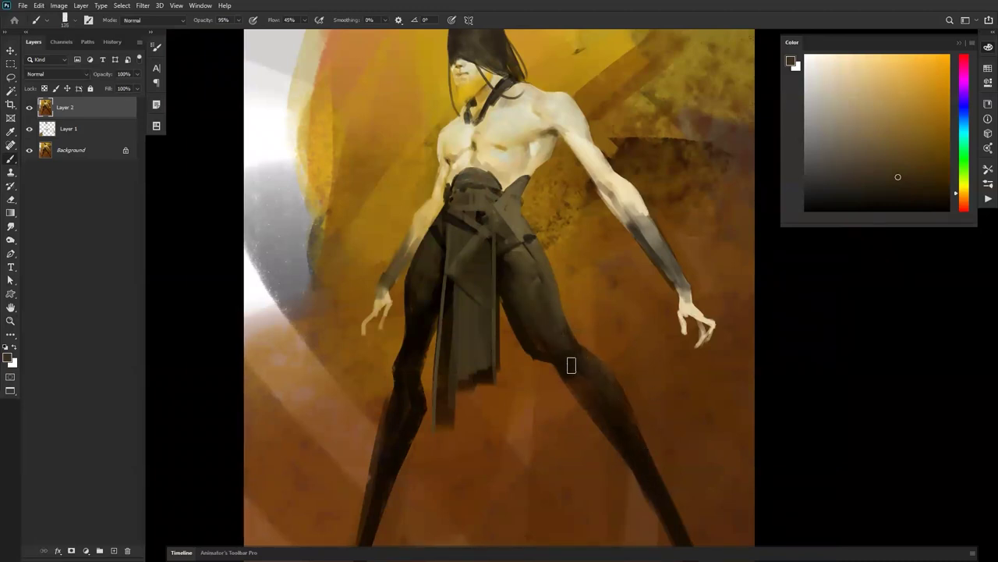
{"action": "key", "text": "d"}
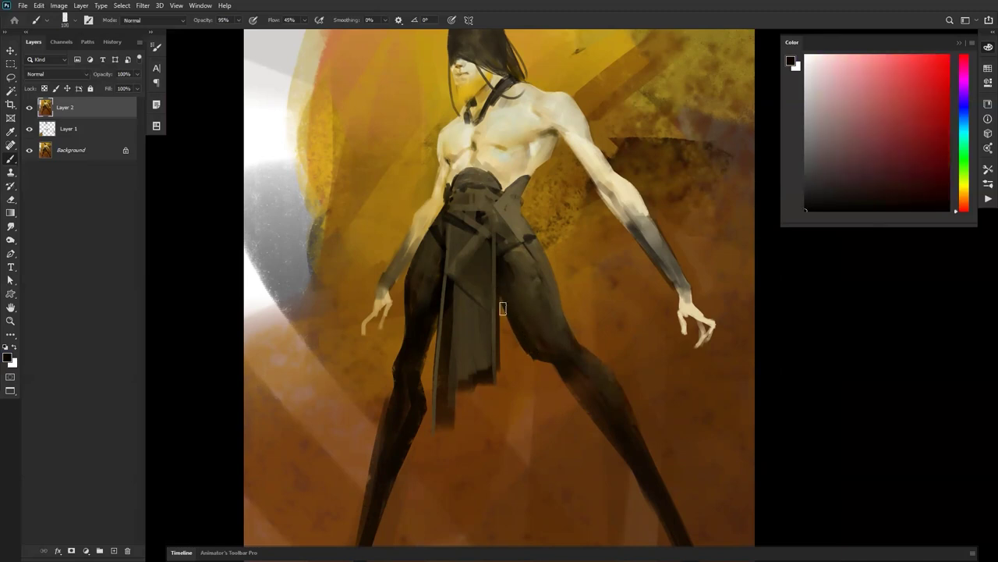
{"action": "left_click", "coordinate": [539, 360], "text": "alt"}
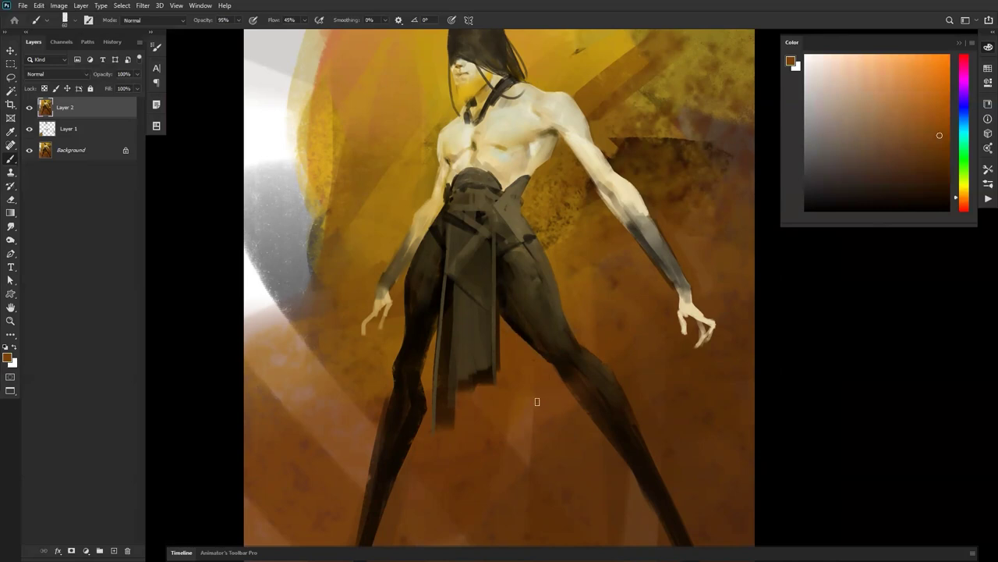
Flip the canvas back and repaint the hip wrap and the hanging cloth's folds with sampled grey-brown tones.
{"action": "key", "text": "ctrl+shift+h"}
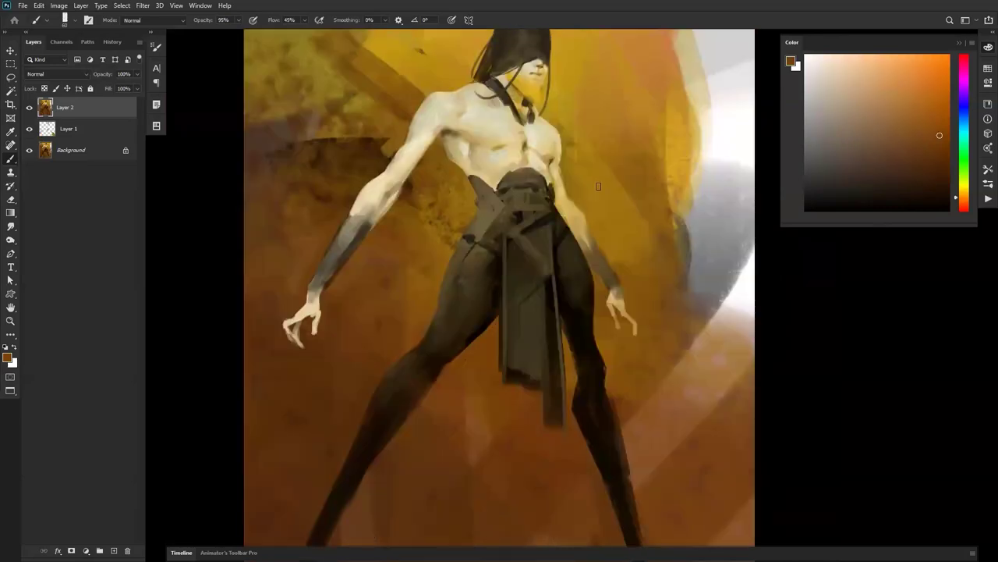
{"action": "left_click", "coordinate": [491, 207], "text": "alt"}
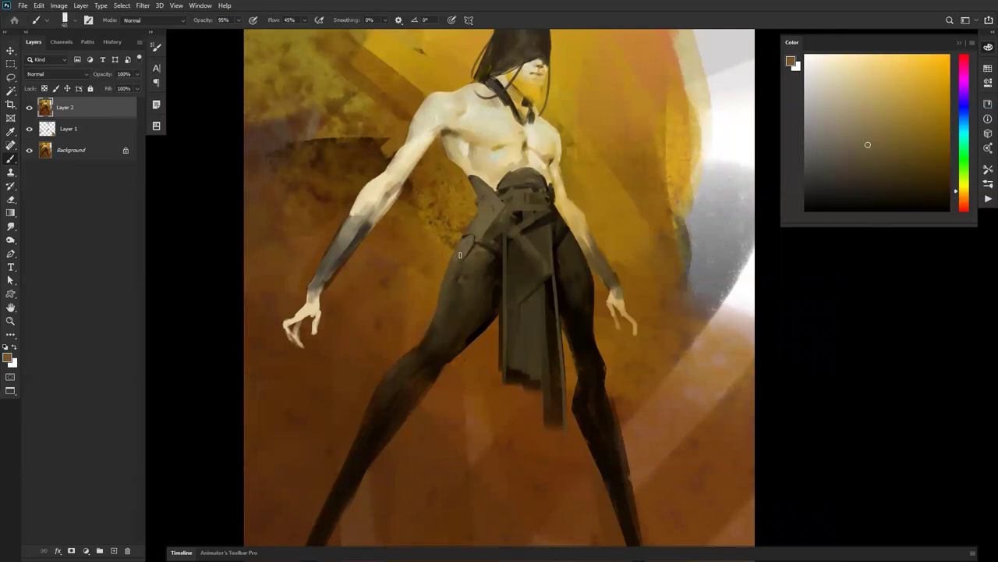
{"action": "left_click", "coordinate": [442, 302], "text": "alt"}
{"action": "left_click_drag", "start_coordinate": [478, 214], "coordinate": [472, 229]}
{"action": "left_click", "coordinate": [516, 232], "text": "alt"}
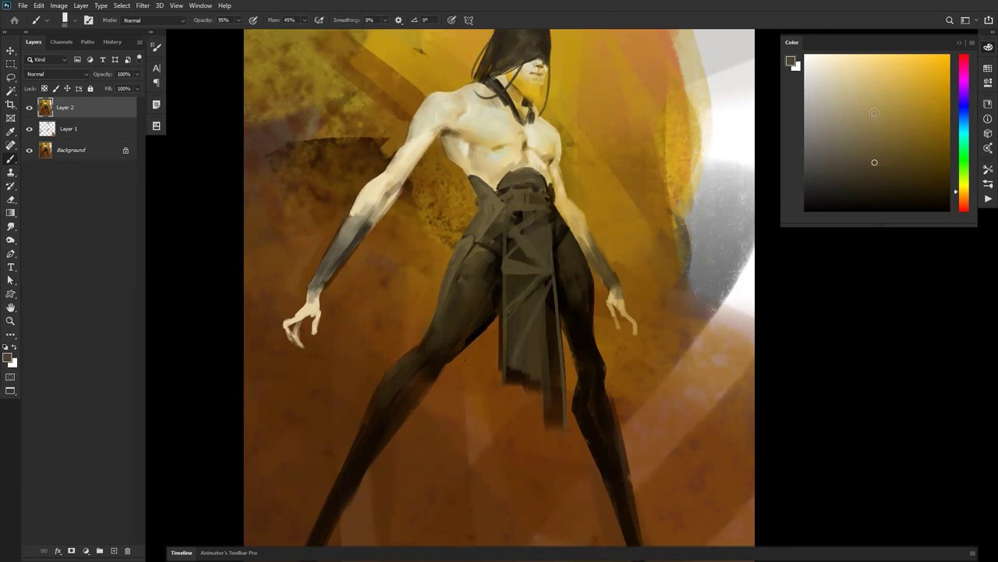
Reset the colours to default black and paint a dark vertical band on the waistband and the tip of the collar.
{"action": "key", "text": "d"}
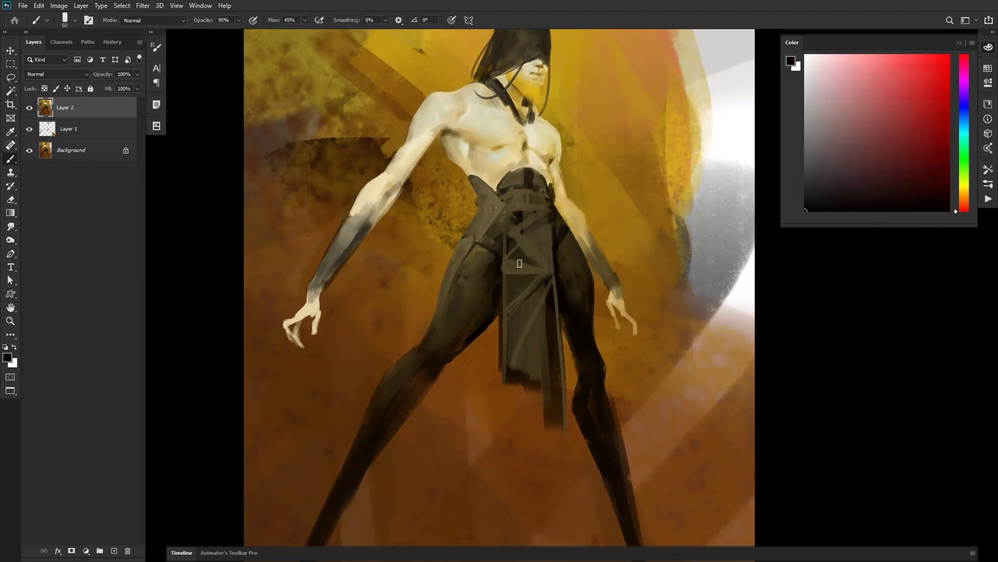
{"action": "left_click_drag", "start_coordinate": [527, 189], "coordinate": [531, 204]}
{"action": "mouse_move", "coordinate": [518, 119]}
{"action": "left_mouse_down"}
{"action": "mouse_move", "coordinate": [518, 131]}
{"action": "mouse_move", "coordinate": [528, 127]}
{"action": "left_mouse_up"}
Mirror the canvas and darken the hood with strokes of default black.
{"action": "key", "text": "z"}
{"action": "left_click", "coordinate": [521, 246], "text": "alt"}
{"action": "left_click", "coordinate": [521, 250], "text": "alt"}
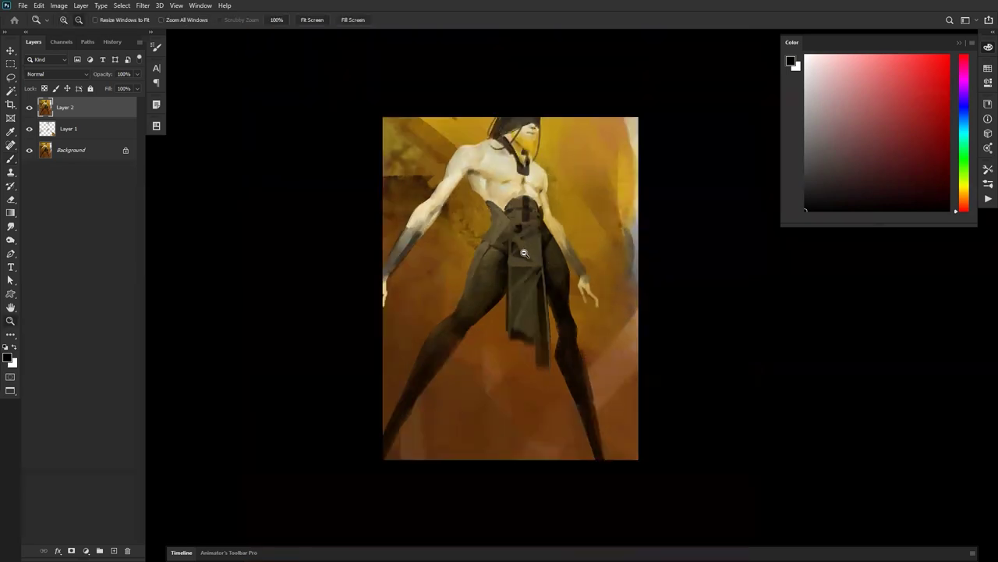
{"action": "key", "text": "ctrl+shift+h"}
{"action": "left_click", "coordinate": [532, 220]}
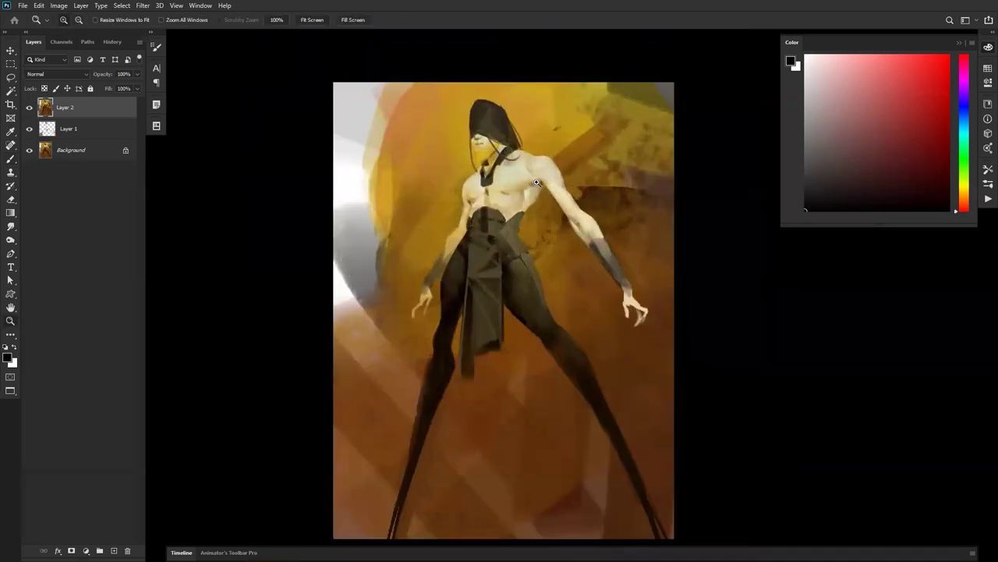
{"action": "left_click", "coordinate": [536, 183]}
{"action": "left_click", "coordinate": [507, 128]}
{"action": "key", "text": "b"}
{"action": "left_click", "coordinate": [451, 74], "text": "alt"}
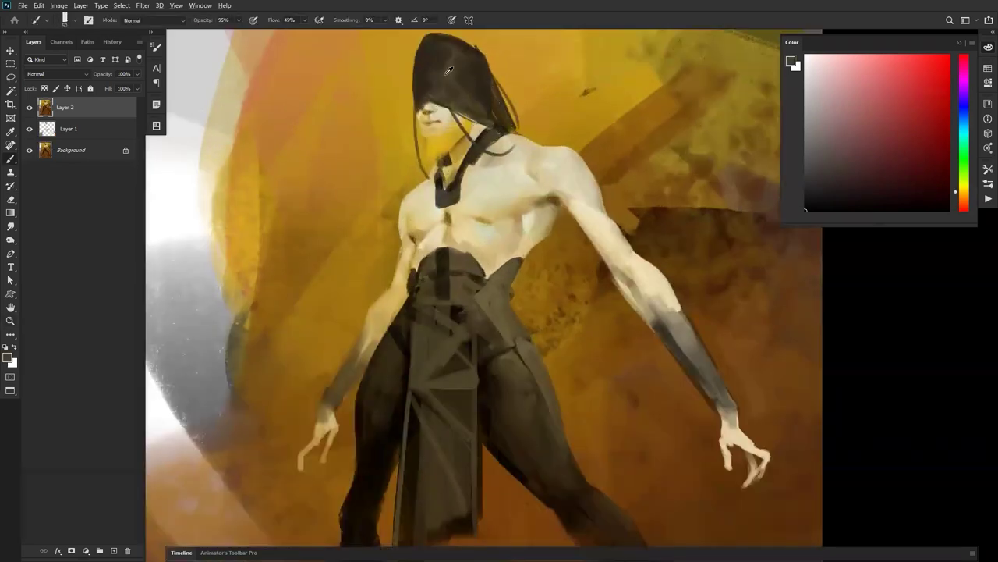
{"action": "key", "text": "d"}
{"action": "mouse_move", "coordinate": [417, 65]}
{"action": "left_mouse_down"}
{"action": "mouse_move", "coordinate": [476, 78]}
{"action": "mouse_move", "coordinate": [468, 66]}
{"action": "mouse_move", "coordinate": [487, 65]}
{"action": "left_mouse_up"}
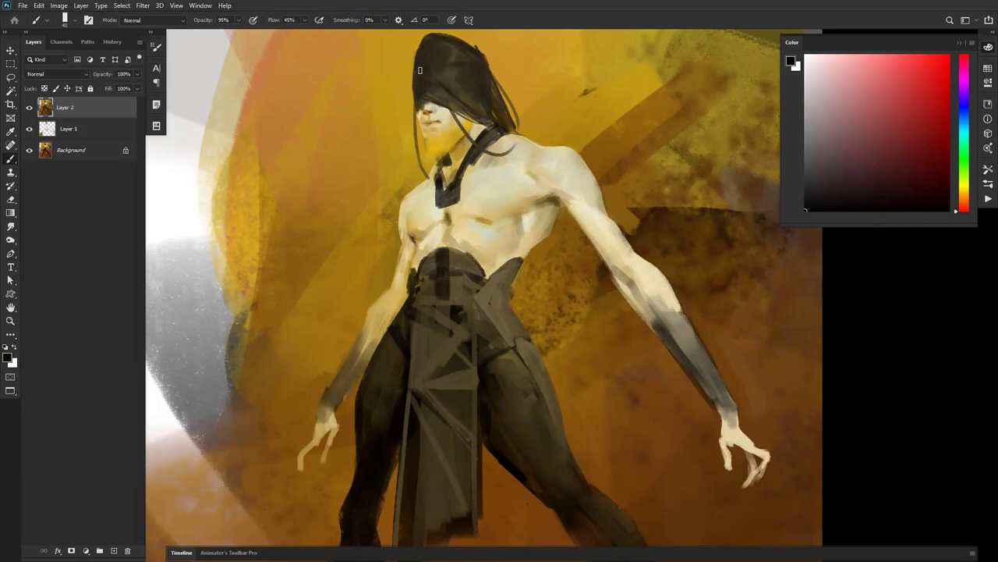
Blend the front of the hood with grey-brown tones sampled from its surface.
{"action": "left_click", "coordinate": [455, 51], "text": "alt"}
{"action": "left_click", "coordinate": [449, 78], "text": "alt"}
{"action": "left_click_drag", "start_coordinate": [435, 75], "coordinate": [458, 103]}
{"action": "key", "text": "z"}
{"action": "left_click", "coordinate": [483, 201], "text": "alt"}
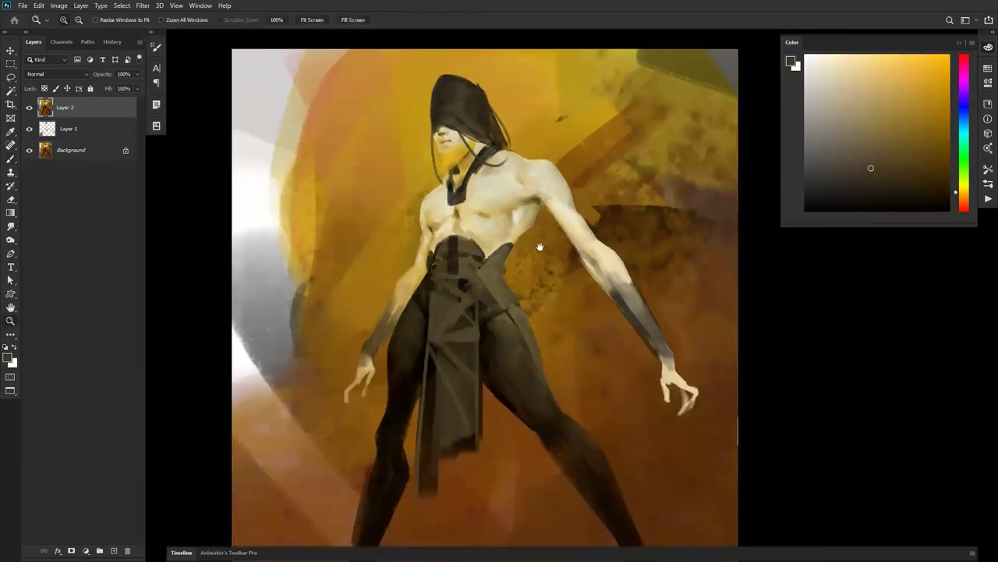
Sample golden yellow and paint broad vertical bands over the pale side of the background with a 400 px brush.
{"action": "key", "text": "b"}
{"action": "left_click", "coordinate": [456, 200], "text": "alt"}
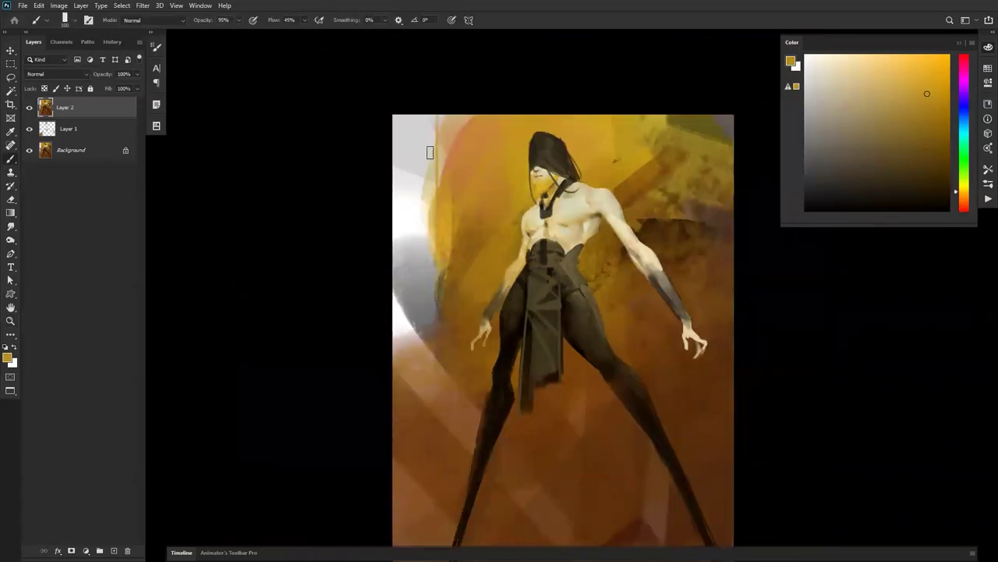
{"action": "key", "text": "bracketright"}
{"action": "key", "text": "bracketright"}
{"action": "key", "text": "bracketright"}
{"action": "key", "text": "bracketright"}
{"action": "key", "text": "bracketright"}
{"action": "key", "text": "bracketright"}
{"action": "key", "text": "bracketright"}
{"action": "key", "text": "bracketright"}
{"action": "left_click_drag", "start_coordinate": [442, 90], "coordinate": [435, 345]}
{"action": "mouse_move", "coordinate": [455, 125]}
{"action": "left_mouse_down"}
{"action": "mouse_move", "coordinate": [448, 348]}
{"action": "mouse_move", "coordinate": [362, 384]}
{"action": "left_mouse_up"}
Sweep diagonal bands of sampled orange-brown across the pale grey background area and up towards the figure's head.
{"action": "left_click", "coordinate": [453, 347], "text": "alt"}
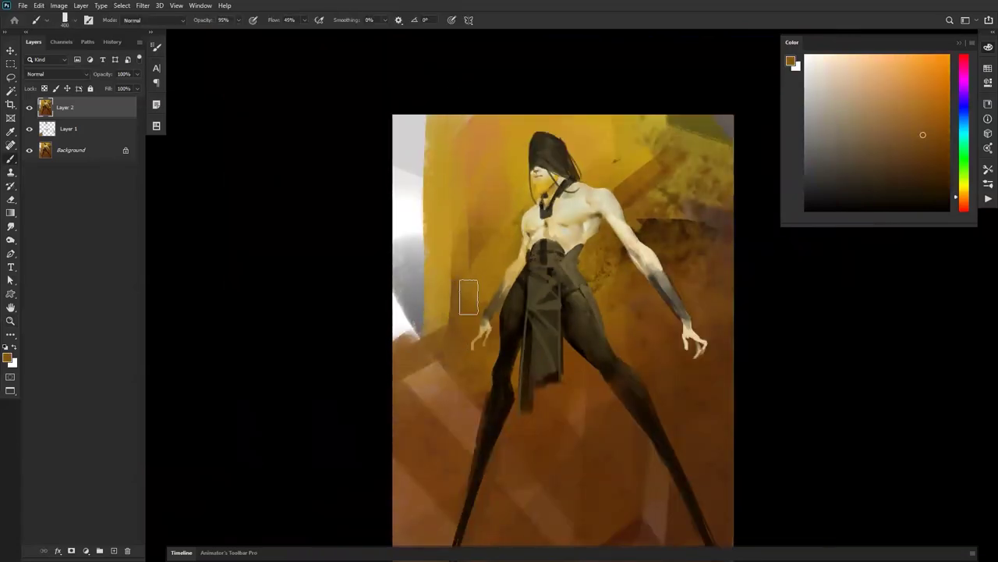
{"action": "left_click_drag", "start_coordinate": [459, 305], "coordinate": [407, 337]}
{"action": "left_click_drag", "start_coordinate": [406, 248], "coordinate": [491, 156]}
Paint a dark brown vertical band in the upper background above the outstretched arm, with smaller strokes beside it at 175 px.
{"action": "left_click", "coordinate": [679, 231], "text": "alt"}
{"action": "mouse_move", "coordinate": [681, 230]}
{"action": "left_mouse_down"}
{"action": "mouse_move", "coordinate": [687, 185]}
{"action": "mouse_move", "coordinate": [697, 266]}
{"action": "left_mouse_up"}
{"action": "left_click_drag", "start_coordinate": [665, 125], "coordinate": [671, 258]}
{"action": "key", "text": "bracketleft"}
{"action": "key", "text": "bracketleft"}
{"action": "key", "text": "bracketleft"}
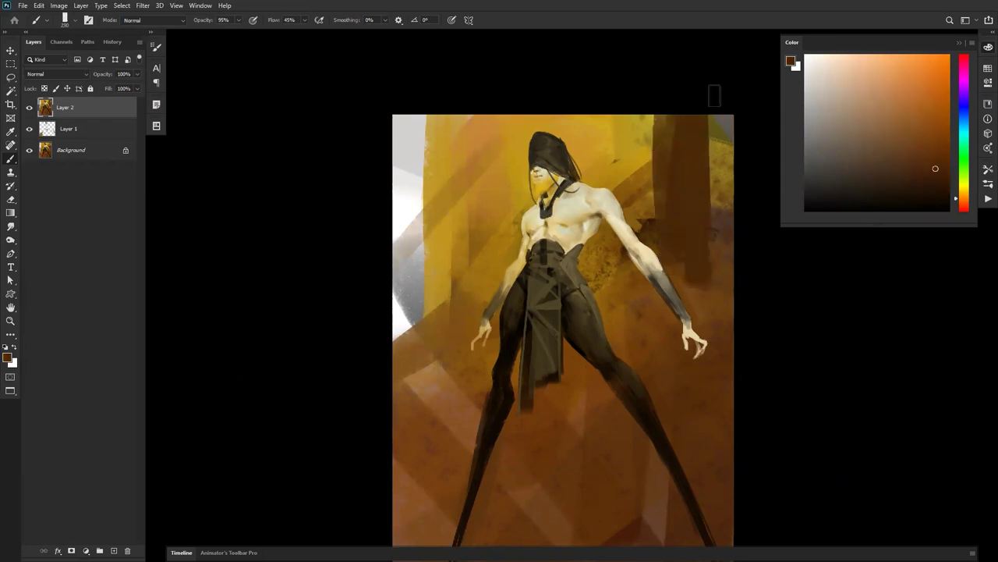
{"action": "key", "text": "bracketleft"}
{"action": "key", "text": "bracketleft"}
{"action": "key", "text": "bracketleft"}
{"action": "left_click_drag", "start_coordinate": [675, 117], "coordinate": [628, 142]}
{"action": "left_click_drag", "start_coordinate": [713, 131], "coordinate": [730, 123]}
Darken the lower background around the legs with a very large brush in a sampled near-black brown.
{"action": "left_click_drag", "start_coordinate": [631, 394], "coordinate": [617, 263]}
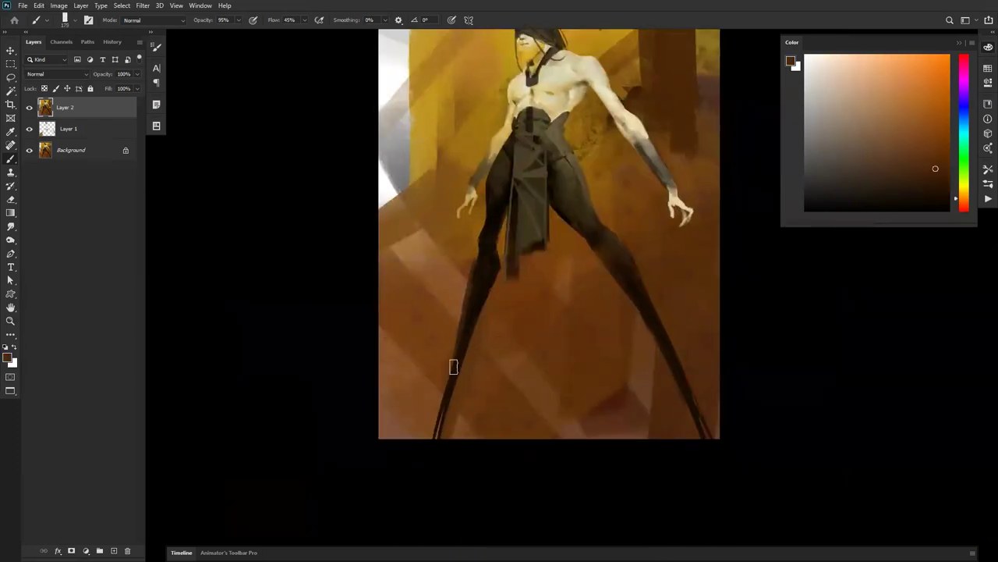
{"action": "left_click", "coordinate": [476, 311], "text": "alt"}
{"action": "key", "text": "bracketright"}
{"action": "key", "text": "bracketright"}
{"action": "key", "text": "bracketright"}
{"action": "key", "text": "bracketright"}
{"action": "key", "text": "bracketright"}
{"action": "key", "text": "bracketright"}
{"action": "key", "text": "bracketright"}
{"action": "key", "text": "bracketright"}
{"action": "key", "text": "bracketright"}
{"action": "key", "text": "bracketright"}
{"action": "key", "text": "bracketright"}
{"action": "key", "text": "bracketright"}
{"action": "key", "text": "bracketright"}
{"action": "key", "text": "bracketright"}
{"action": "key", "text": "bracketright"}
{"action": "key", "text": "bracketright"}
{"action": "key", "text": "bracketright"}
{"action": "key", "text": "bracketright"}
{"action": "key", "text": "bracketright"}
{"action": "key", "text": "bracketright"}
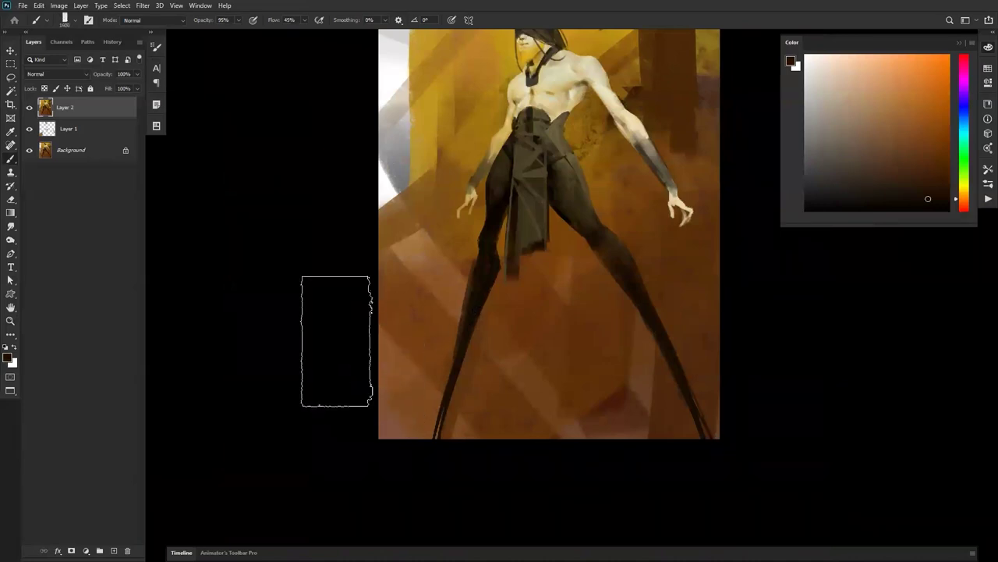
{"action": "left_click_drag", "start_coordinate": [615, 313], "coordinate": [594, 401]}
Mirror the canvas and refine the ribs and underarm with a much smaller brush in sampled tan skin tones.
{"action": "key", "text": "ctrl+shift+h"}
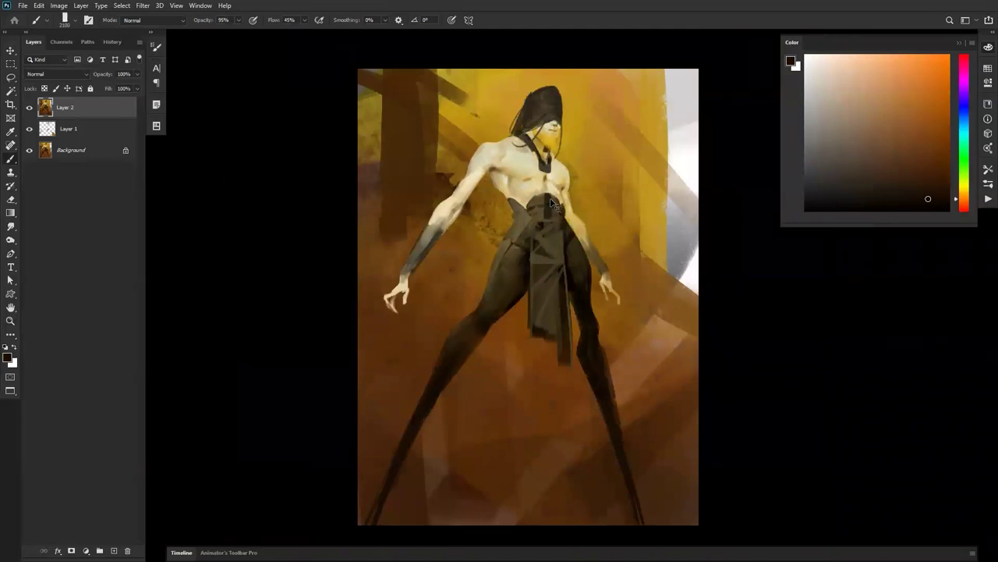
{"action": "left_click", "coordinate": [557, 188], "text": "ctrl"}
{"action": "key", "text": "bracketleft"}
{"action": "key", "text": "bracketleft"}
{"action": "key", "text": "bracketleft"}
{"action": "key", "text": "bracketleft"}
{"action": "key", "text": "bracketleft"}
{"action": "key", "text": "bracketleft"}
{"action": "key", "text": "bracketleft"}
{"action": "key", "text": "bracketleft"}
{"action": "key", "text": "bracketleft"}
{"action": "key", "text": "bracketleft"}
{"action": "key", "text": "bracketleft"}
{"action": "key", "text": "bracketleft"}
{"action": "key", "text": "bracketleft"}
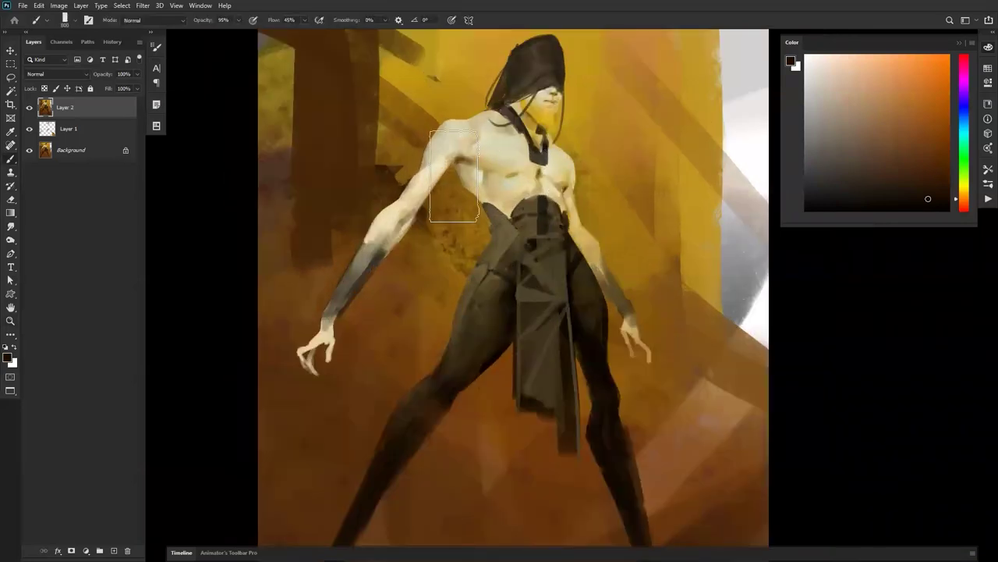
{"action": "left_click", "coordinate": [476, 180], "text": "alt"}
{"action": "left_click", "coordinate": [480, 176], "text": "alt"}
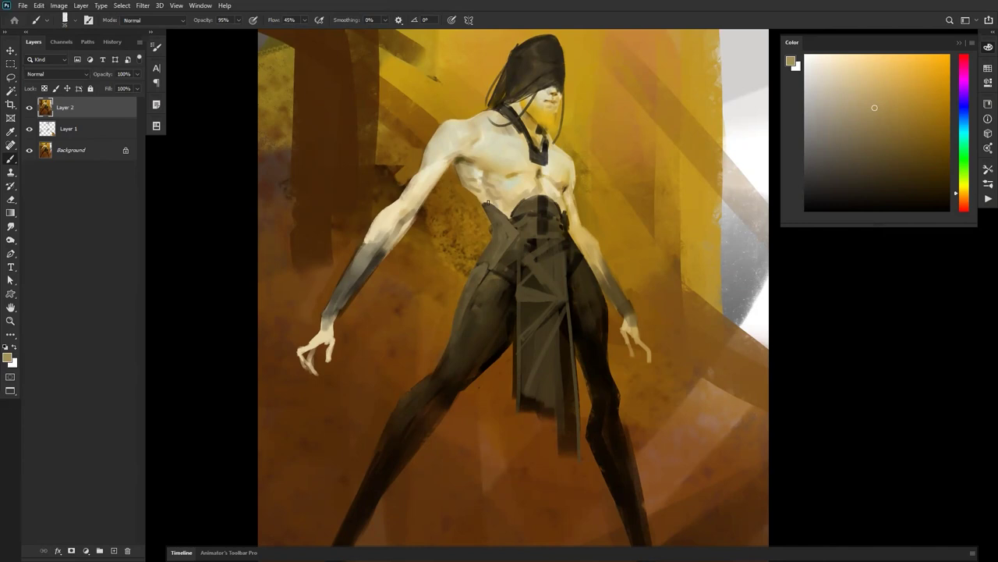
{"action": "left_click", "coordinate": [474, 178], "text": "alt"}
Flip the canvas back and smudge the shading on the side of the ribs.
{"action": "key", "text": "r"}
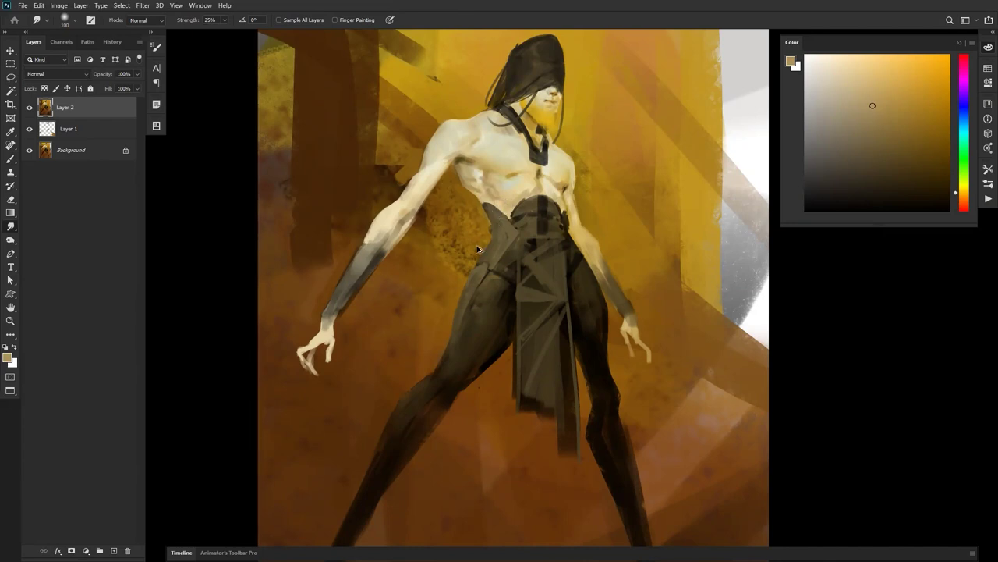
{"action": "key", "text": "ctrl+shift+h"}
{"action": "key", "text": "b"}
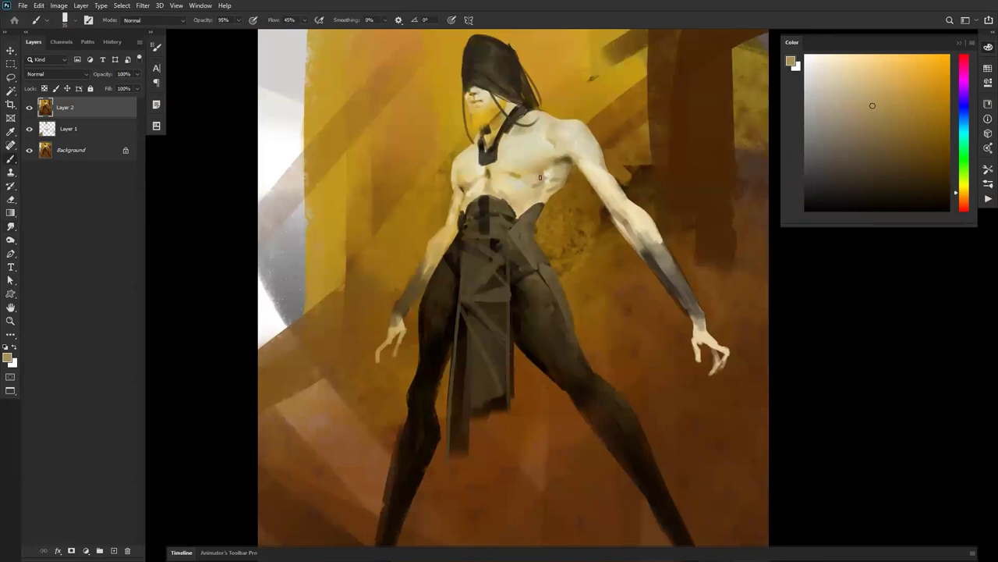
{"action": "key", "text": "r"}
{"action": "mouse_move", "coordinate": [537, 183]}
{"action": "left_mouse_down"}
{"action": "mouse_move", "coordinate": [561, 175]}
{"action": "mouse_move", "coordinate": [546, 193]}
{"action": "left_mouse_up"}
Repaint the lower chest and abdomen above the waistband with sampled skin tones and a slightly larger brush.
{"action": "key", "text": "b"}
{"action": "left_click", "coordinate": [553, 166], "text": "alt"}
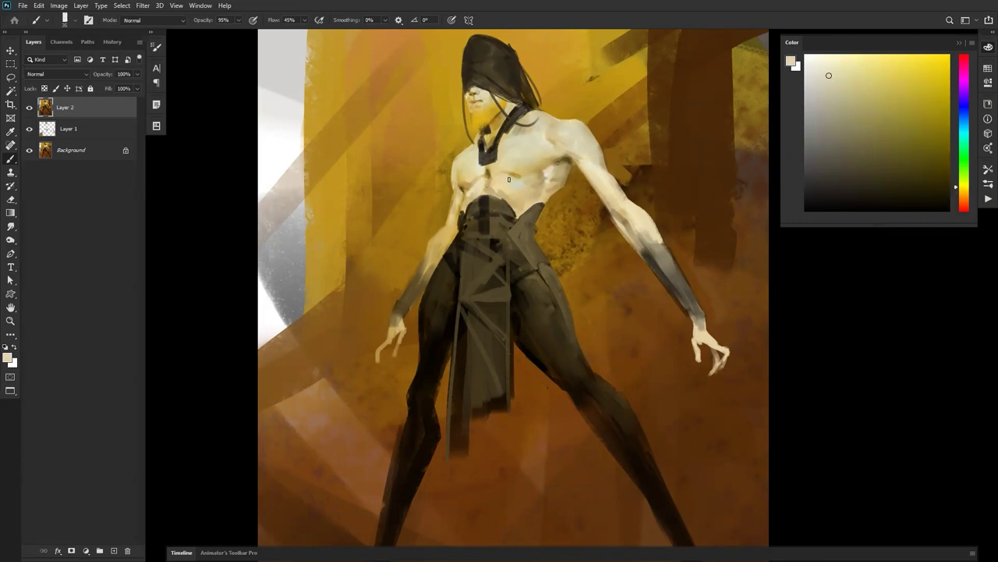
{"action": "key", "text": "]"}
{"action": "key", "text": "]"}
{"action": "key", "text": "]"}
{"action": "key", "text": "]"}
{"action": "key", "text": "]"}
{"action": "mouse_move", "coordinate": [504, 180]}
{"action": "left_mouse_down"}
{"action": "mouse_move", "coordinate": [511, 198]}
{"action": "mouse_move", "coordinate": [527, 199]}
{"action": "left_mouse_up"}
{"action": "left_click", "coordinate": [519, 173], "text": "alt"}
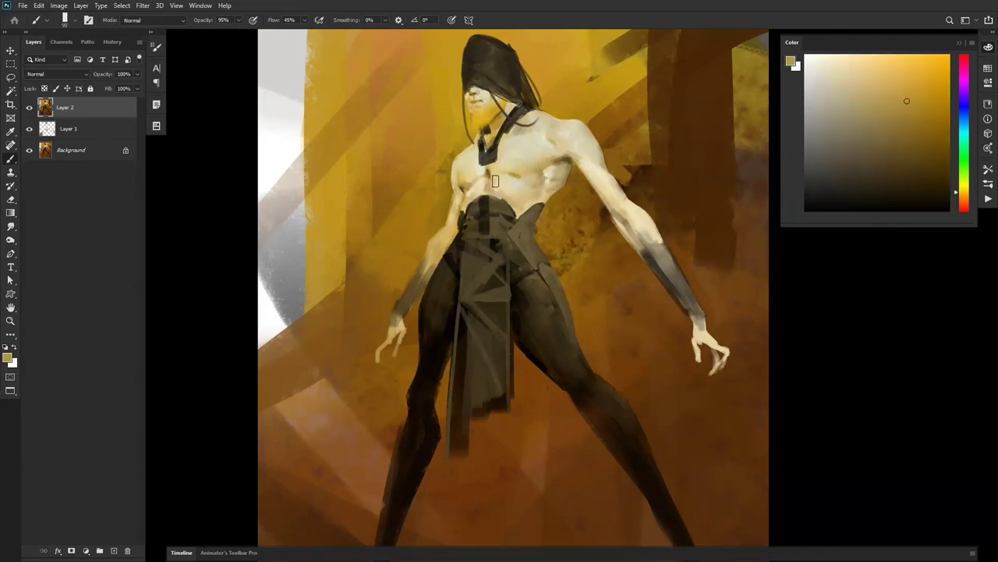
{"action": "left_click", "coordinate": [499, 186], "text": "alt"}
{"action": "left_click", "coordinate": [498, 193], "text": "alt"}
Reset the colours to default, mirror the canvas and refine the chest shading with sampled pale skin tones.
{"action": "key", "text": "d"}
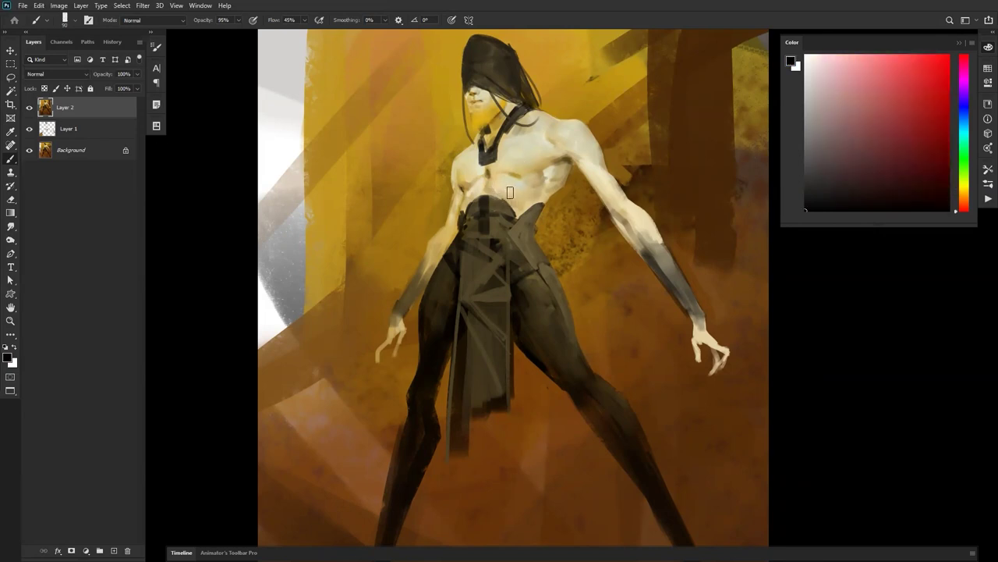
{"action": "key", "text": "ctrl+shift+h"}
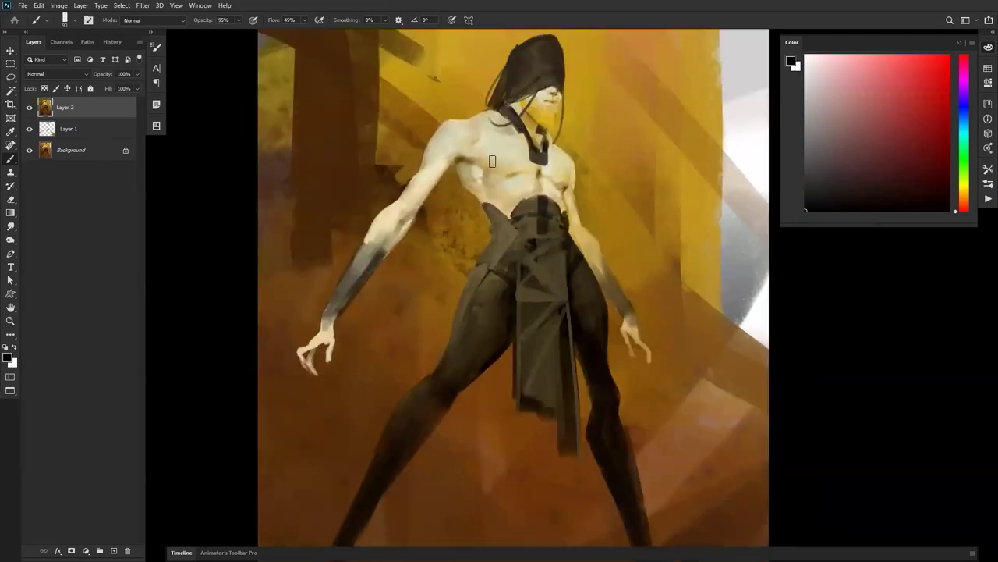
{"action": "left_click_drag", "start_coordinate": [470, 159], "coordinate": [505, 146]}
{"action": "left_click", "coordinate": [566, 201], "text": "alt"}
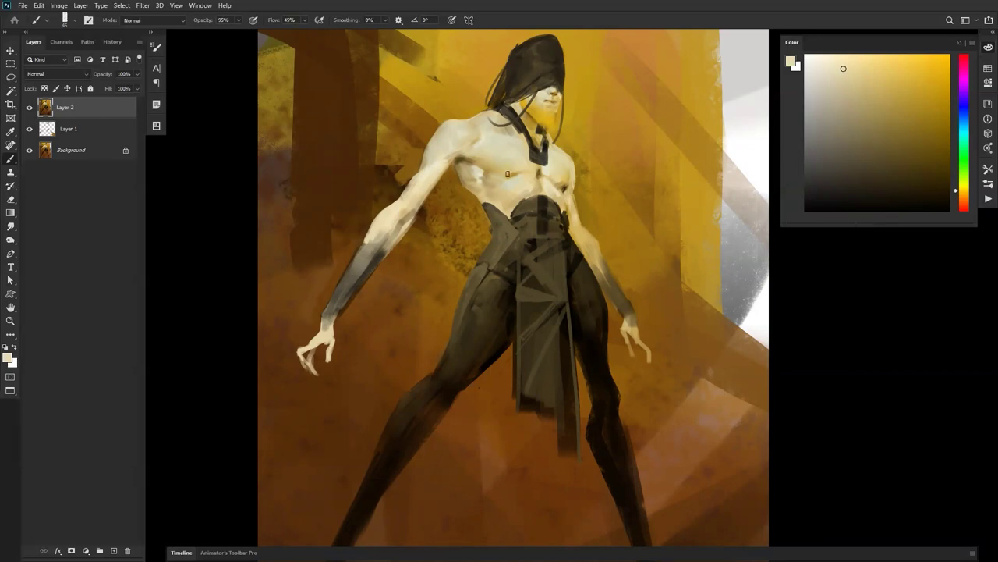
{"action": "left_click", "coordinate": [512, 181], "text": "alt"}
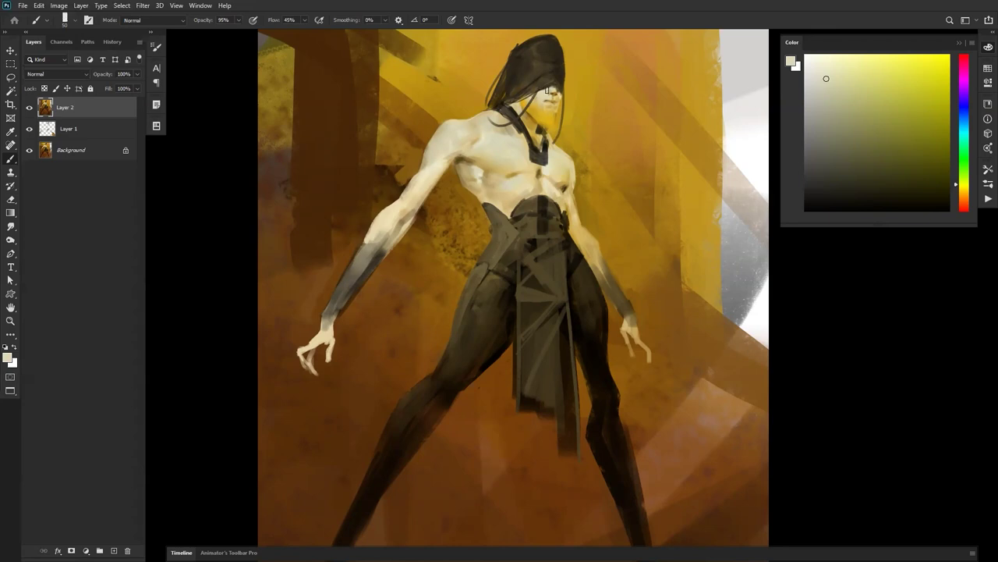
Sample a cream tone from the cheek and touch up small details of the face and neck with a tiny brush.
{"action": "scroll", "coordinate": [547, 91], "scroll_direction": "up", "scroll_amount": 2}
{"action": "left_click", "coordinate": [540, 92], "text": "alt"}
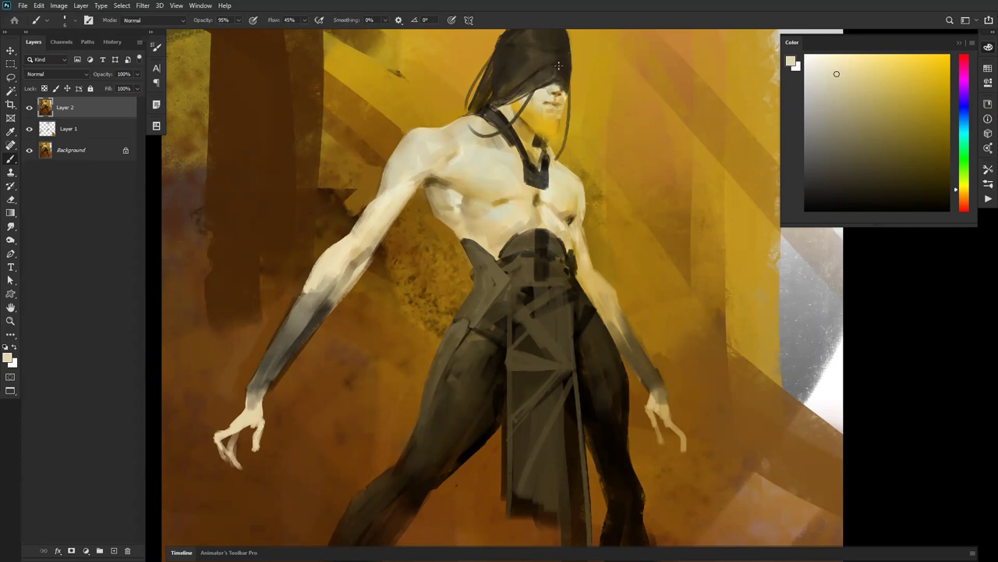
{"action": "left_click_drag", "start_coordinate": [505, 87], "coordinate": [528, 168]}
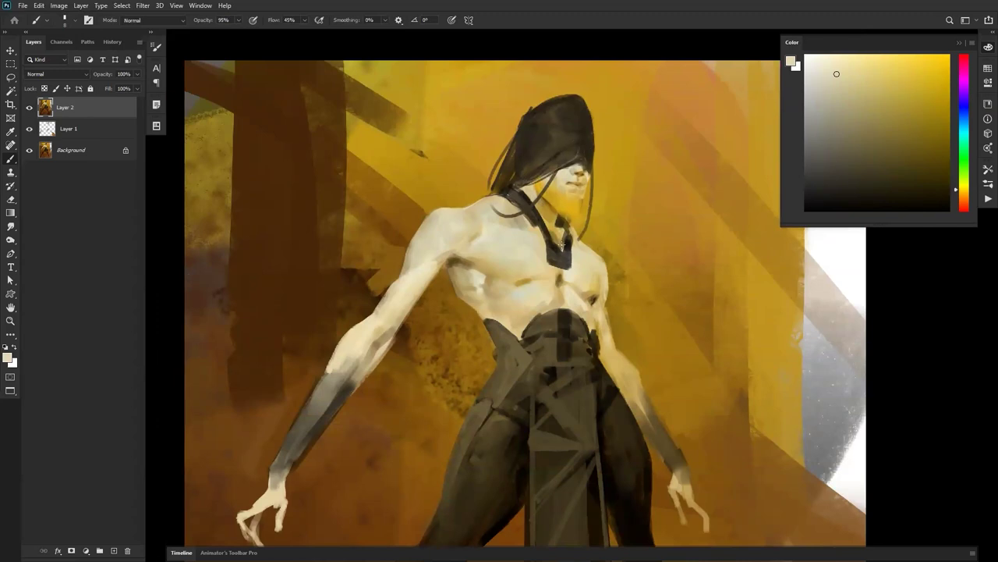
{"action": "left_click_drag", "start_coordinate": [507, 194], "coordinate": [535, 210]}
Flip the canvas back and add a thin cream accent along the side edge of the waistband.
{"action": "key", "text": "z"}
{"action": "left_click_drag", "start_coordinate": [563, 234], "coordinate": [529, 233]}
{"action": "key", "text": "ctrl+0"}
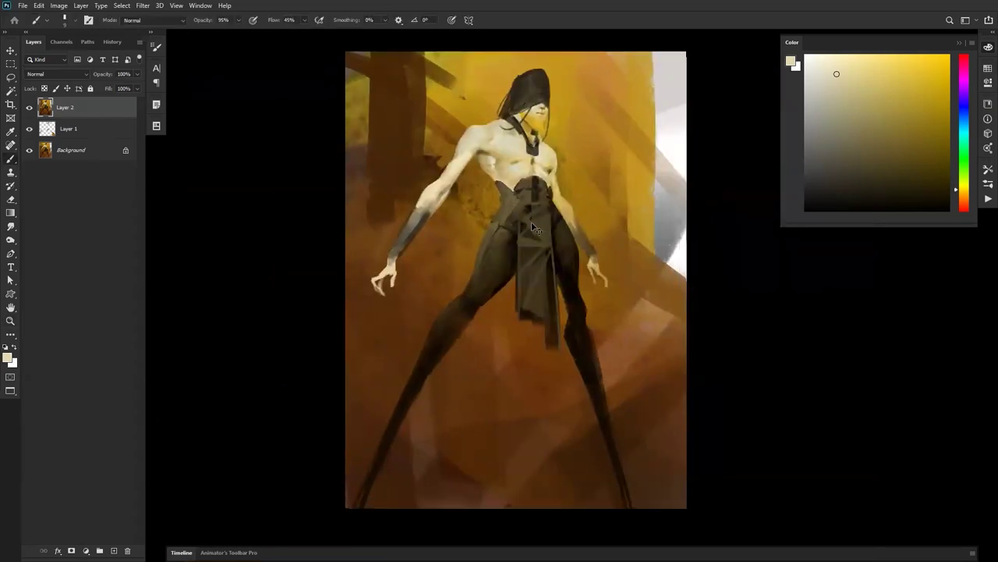
{"action": "key", "text": "ctrl+shift+h"}
{"action": "key", "text": "z"}
{"action": "left_click", "coordinate": [520, 208]}
{"action": "left_click", "coordinate": [520, 209]}
{"action": "key", "text": "b"}
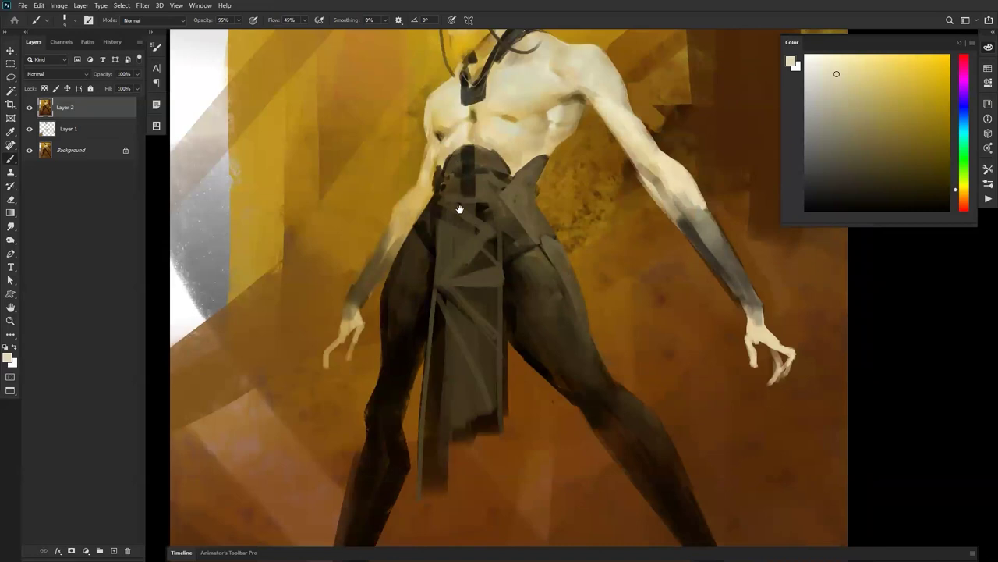
{"action": "left_click_drag", "start_coordinate": [460, 208], "coordinate": [465, 258]}
{"action": "key", "text": "bracketleft"}
{"action": "key", "text": "bracketleft"}
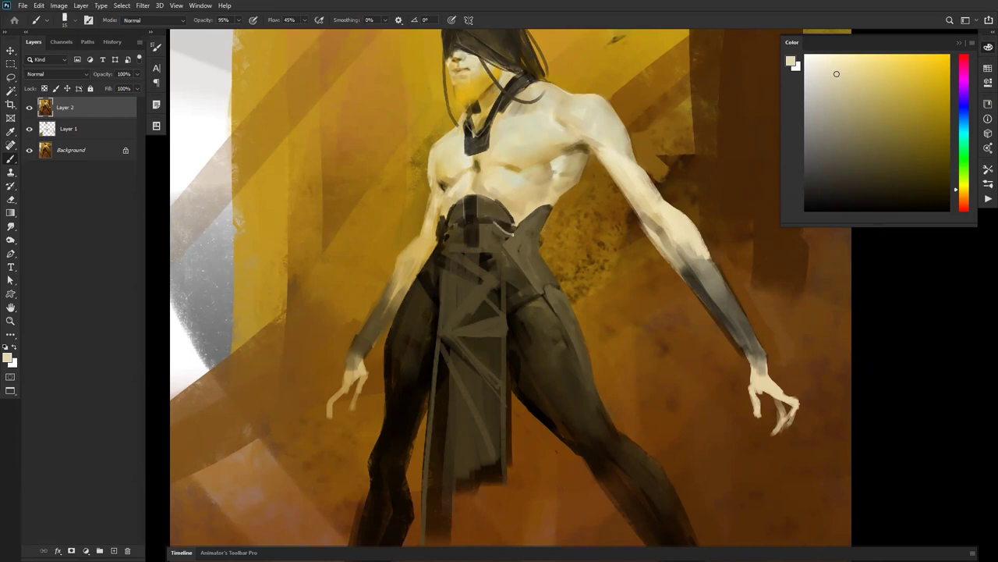
Touch up the waistband and the long edge of the hanging cloth with sampled brown tones.
{"action": "left_click", "coordinate": [504, 225], "text": "alt"}
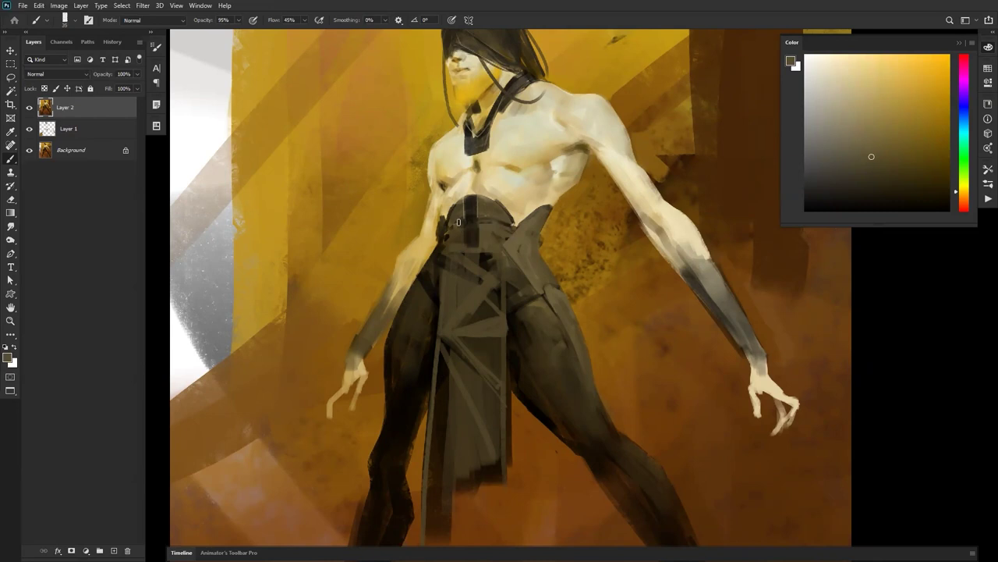
{"action": "left_click", "coordinate": [451, 218], "text": "alt"}
{"action": "left_click", "coordinate": [452, 220], "text": "alt"}
{"action": "key", "text": "]"}
{"action": "key", "text": "]"}
{"action": "left_click_drag", "start_coordinate": [444, 290], "coordinate": [439, 439]}
{"action": "left_click_drag", "start_coordinate": [437, 344], "coordinate": [435, 432]}
Mirror the canvas and darken the hanging cloth with broad near-black strokes of a 600 px brush.
{"action": "key", "text": "z"}
{"action": "left_click", "coordinate": [450, 436], "text": "alt"}
{"action": "left_click", "coordinate": [450, 437], "text": "alt"}
{"action": "key", "text": "F2"}
{"action": "left_click_drag", "start_coordinate": [566, 324], "coordinate": [570, 289]}
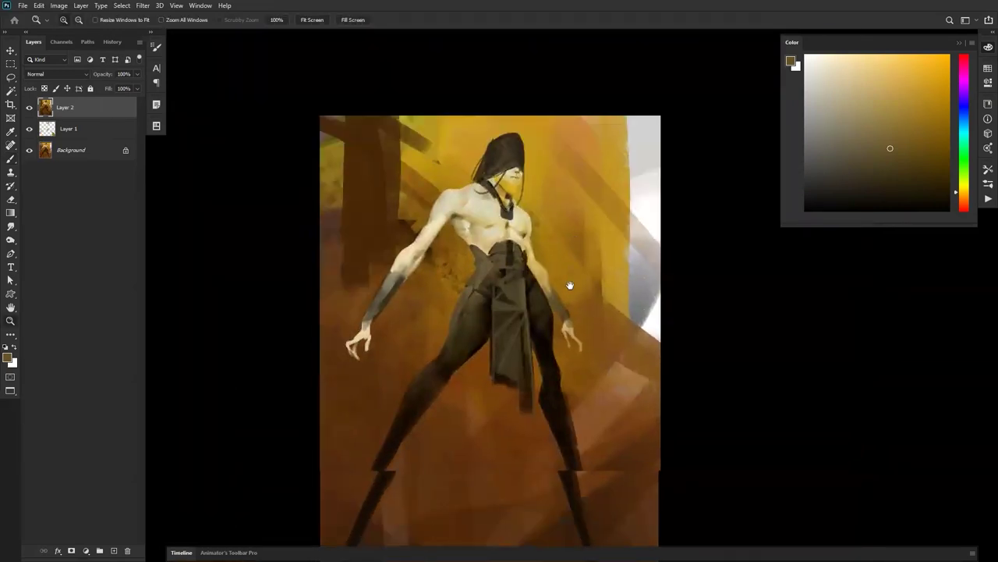
{"action": "left_click", "coordinate": [532, 320]}
{"action": "key", "text": "b"}
{"action": "key", "text": "]"}
{"action": "key", "text": "]"}
{"action": "key", "text": "]"}
{"action": "key", "text": "]"}
{"action": "key", "text": "]"}
{"action": "key", "text": "]"}
{"action": "key", "text": "]"}
{"action": "key", "text": "]"}
{"action": "key", "text": "]"}
{"action": "key", "text": "["}
{"action": "left_click_drag", "start_coordinate": [482, 324], "coordinate": [488, 413]}
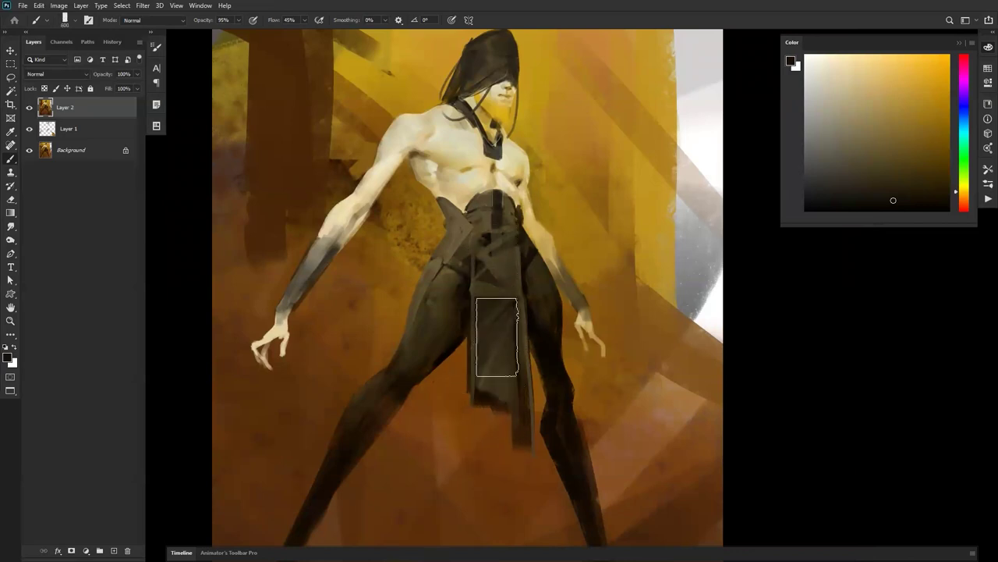
Repaint the dark sleeve on the outstretched forearm with sampled grey tones and pick up the adjacent background brown.
{"action": "key", "text": "bracketleft"}
{"action": "key", "text": "bracketleft"}
{"action": "key", "text": "bracketleft"}
{"action": "key", "text": "bracketleft"}
{"action": "key", "text": "bracketleft"}
{"action": "key", "text": "bracketleft"}
{"action": "left_click", "coordinate": [332, 250], "text": "alt"}
{"action": "mouse_move", "coordinate": [323, 254]}
{"action": "left_mouse_down"}
{"action": "mouse_move", "coordinate": [296, 302]}
{"action": "mouse_move", "coordinate": [316, 261]}
{"action": "left_mouse_up"}
{"action": "key", "text": "bracketright"}
{"action": "key", "text": "bracketright"}
{"action": "key", "text": "bracketright"}
{"action": "key", "text": "bracketright"}
{"action": "key", "text": "bracketright"}
{"action": "left_click_drag", "start_coordinate": [344, 224], "coordinate": [315, 275]}
{"action": "left_click", "coordinate": [293, 258], "text": "alt"}
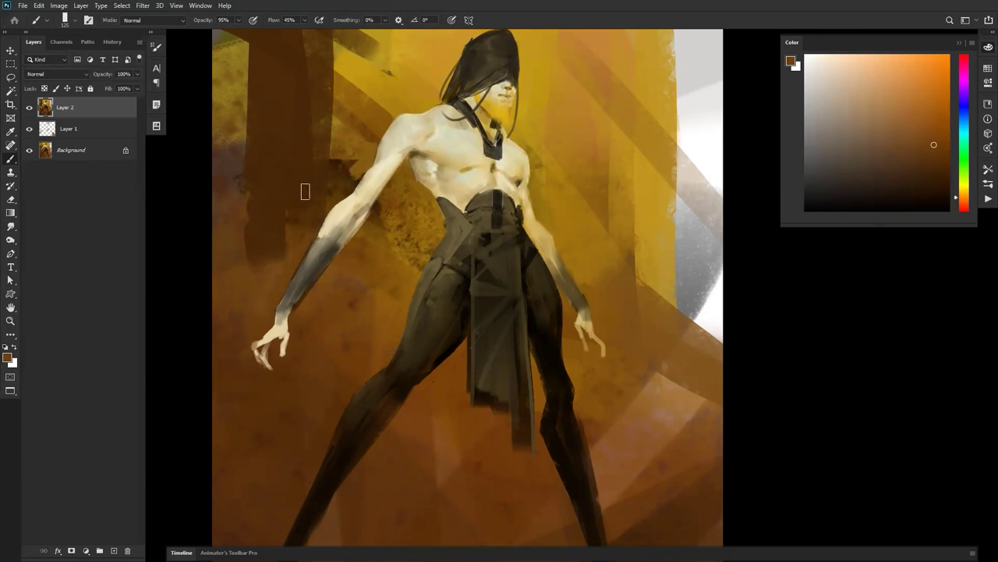
Lasso the outstretched arm from shoulder to fingertips and copy it to a new layer.
{"action": "key", "text": "l"}
{"action": "mouse_move", "coordinate": [235, 347]}
{"action": "left_mouse_down"}
{"action": "mouse_move", "coordinate": [362, 145]}
{"action": "mouse_move", "coordinate": [415, 107]}
{"action": "mouse_move", "coordinate": [434, 127]}
{"action": "mouse_move", "coordinate": [429, 147]}
{"action": "mouse_move", "coordinate": [382, 206]}
{"action": "mouse_move", "coordinate": [274, 417]}
{"action": "mouse_move", "coordinate": [226, 371]}
{"action": "left_mouse_up"}
{"action": "mouse_move", "coordinate": [401, 170]}
{"action": "left_mouse_down"}
{"action": "mouse_move", "coordinate": [367, 224]}
{"action": "mouse_move", "coordinate": [410, 207]}
{"action": "left_mouse_up"}
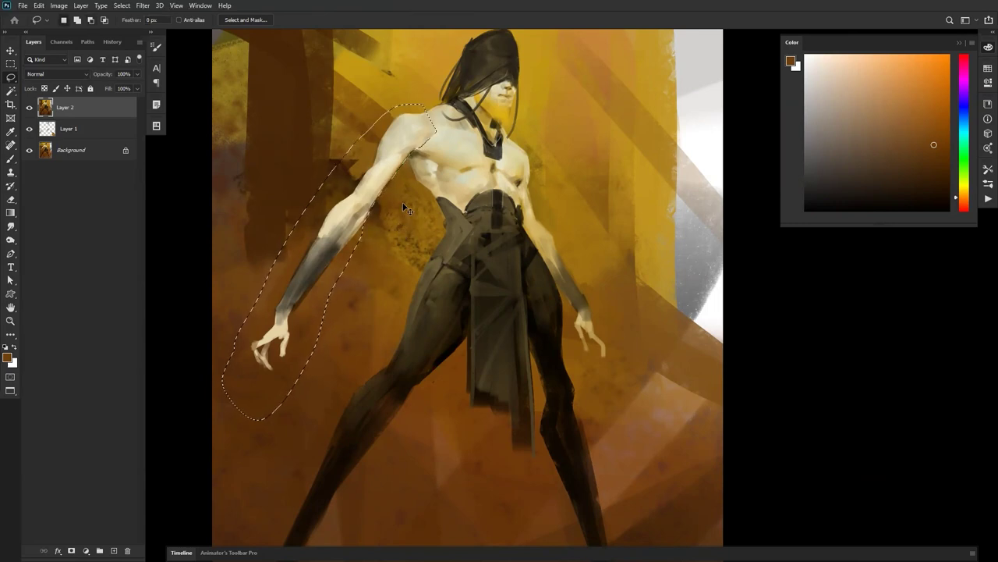
{"action": "key", "text": "ctrl+j"}
Move the copied arm inward against the torso and nudge it slightly back outward.
{"action": "key", "text": "v"}
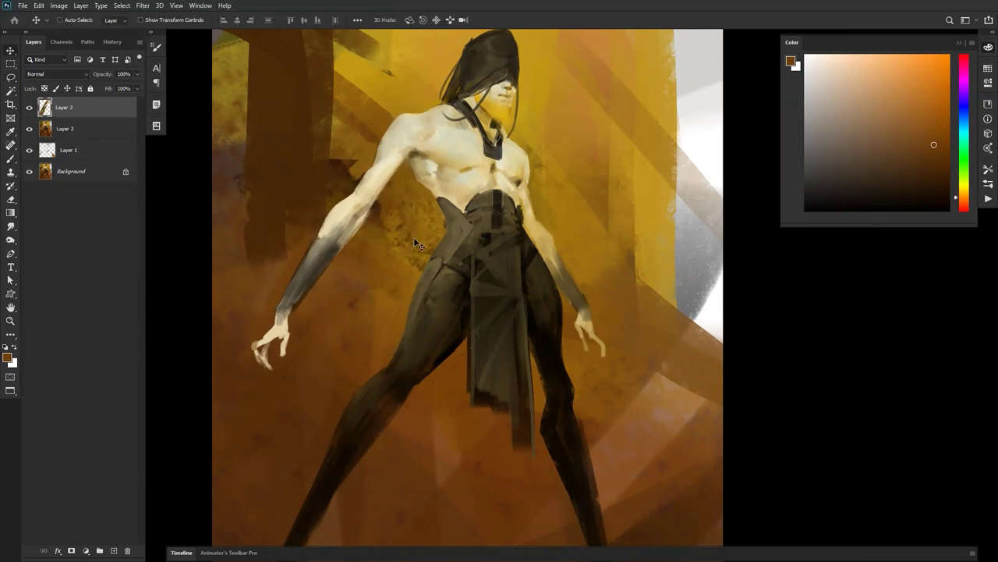
{"action": "left_click_drag", "start_coordinate": [414, 237], "coordinate": [428, 262]}
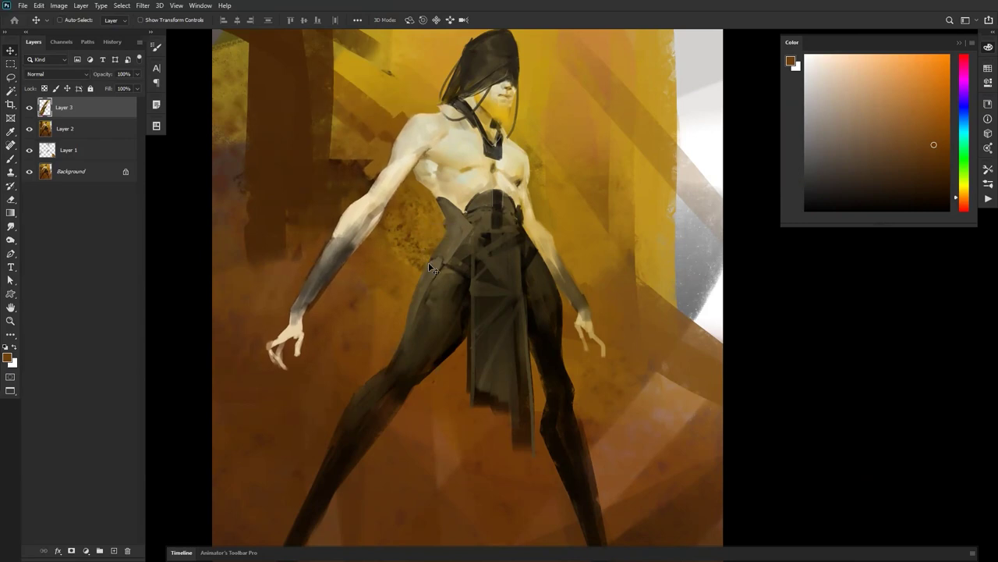
{"action": "key", "text": "Left"}
{"action": "key", "text": "Left"}
{"action": "key", "text": "Left"}
{"action": "key", "text": "Left"}
{"action": "key", "text": "Left"}
{"action": "key", "text": "Left"}
{"action": "key", "text": "Left"}
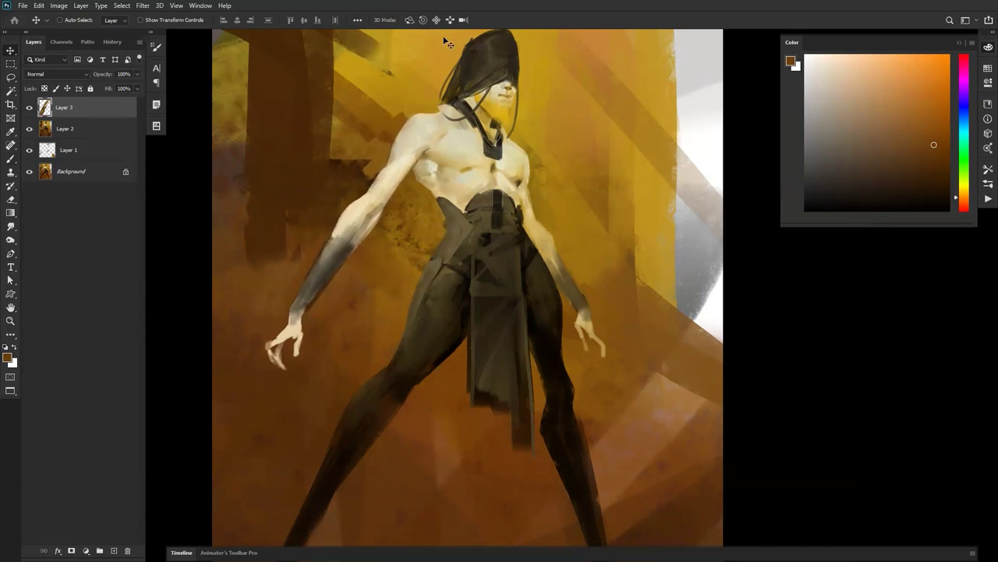
Blend the copied arm into the neck, shoulder and armpit with brush touches in sampled background and skin tones.
{"action": "key", "text": "b"}
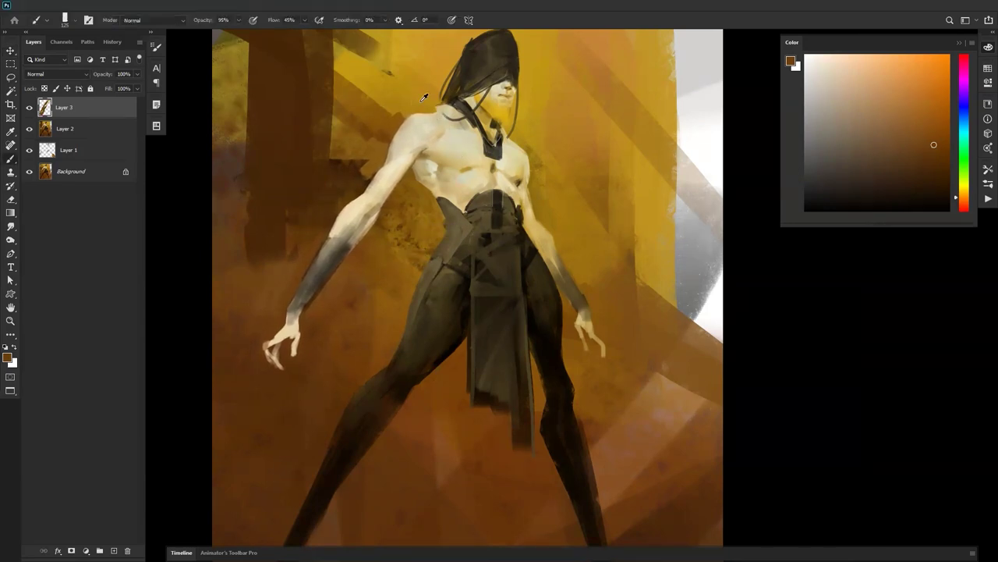
{"action": "left_click", "coordinate": [437, 101], "text": "alt"}
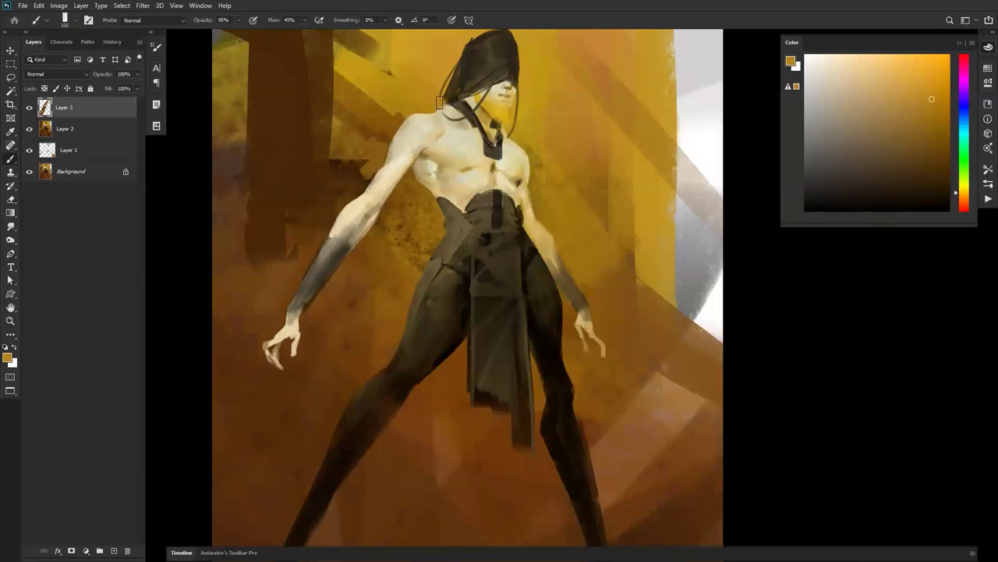
{"action": "left_click", "coordinate": [440, 115], "text": "alt"}
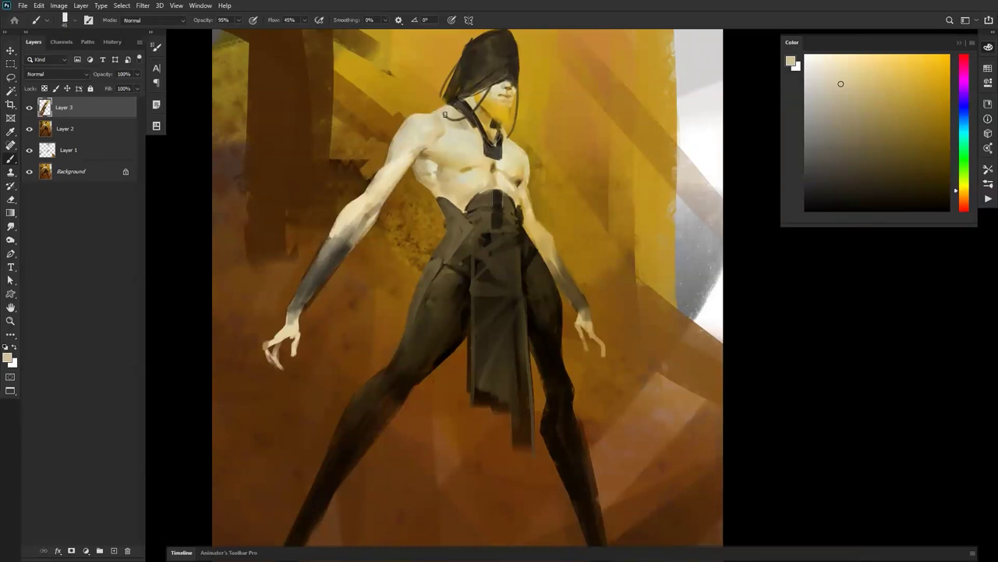
{"action": "left_click", "coordinate": [446, 118], "text": "alt"}
{"action": "left_click", "coordinate": [424, 155], "text": "alt"}
{"action": "left_click", "coordinate": [416, 181], "text": "alt"}
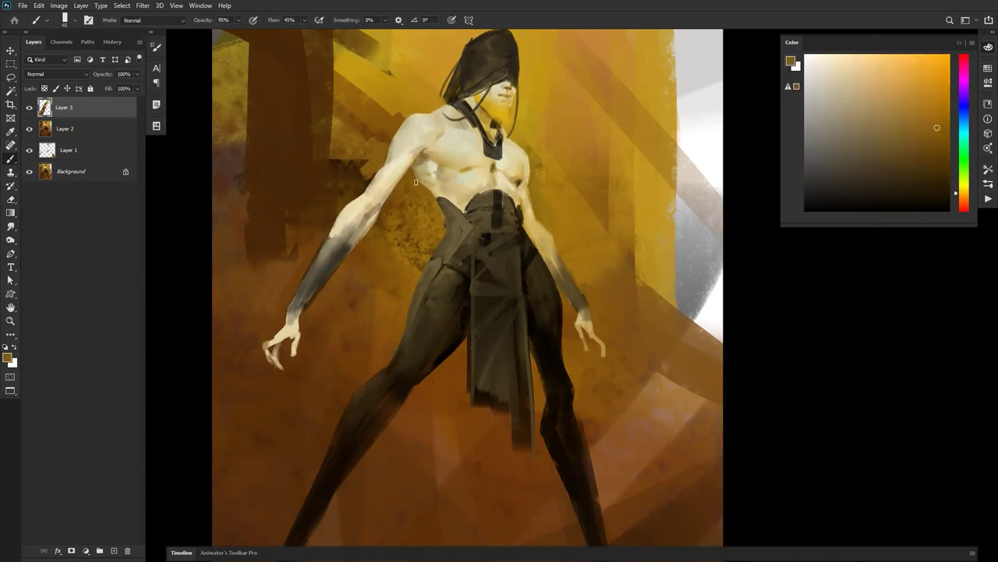
Paint broad diagonal strokes in sampled ochre and brown across the background behind the nearer arm with a 400 px brush.
{"action": "left_click", "coordinate": [380, 140], "text": "alt"}
{"action": "key", "text": "]"}
{"action": "key", "text": "]"}
{"action": "key", "text": "]"}
{"action": "key", "text": "]"}
{"action": "key", "text": "]"}
{"action": "key", "text": "]"}
{"action": "key", "text": "]"}
{"action": "key", "text": "]"}
{"action": "key", "text": "]"}
{"action": "key", "text": "]"}
{"action": "key", "text": "]"}
{"action": "key", "text": "]"}
{"action": "key", "text": "]"}
{"action": "left_click_drag", "start_coordinate": [413, 81], "coordinate": [291, 210]}
{"action": "left_click", "coordinate": [266, 262], "text": "alt"}
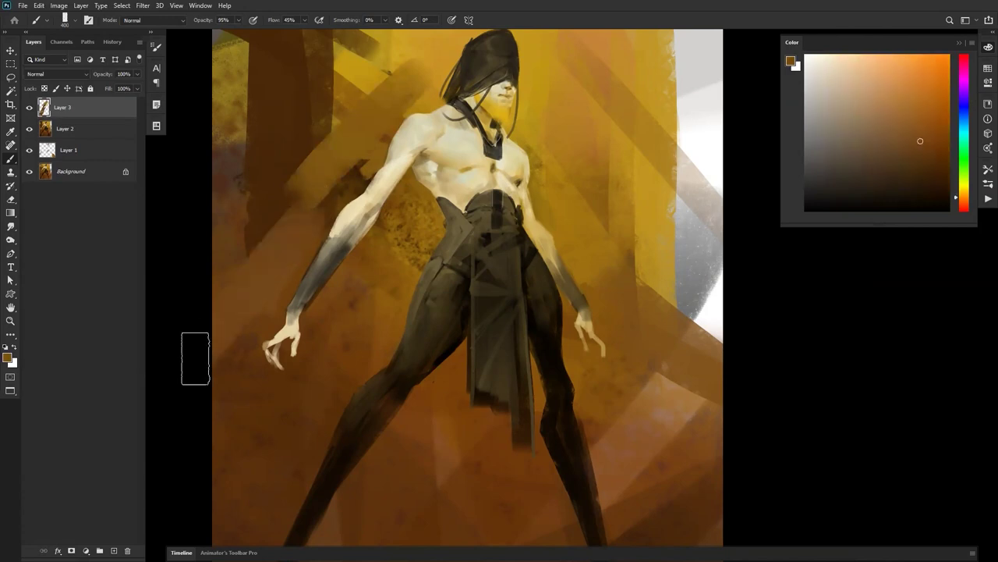
{"action": "left_click_drag", "start_coordinate": [396, 234], "coordinate": [375, 356]}
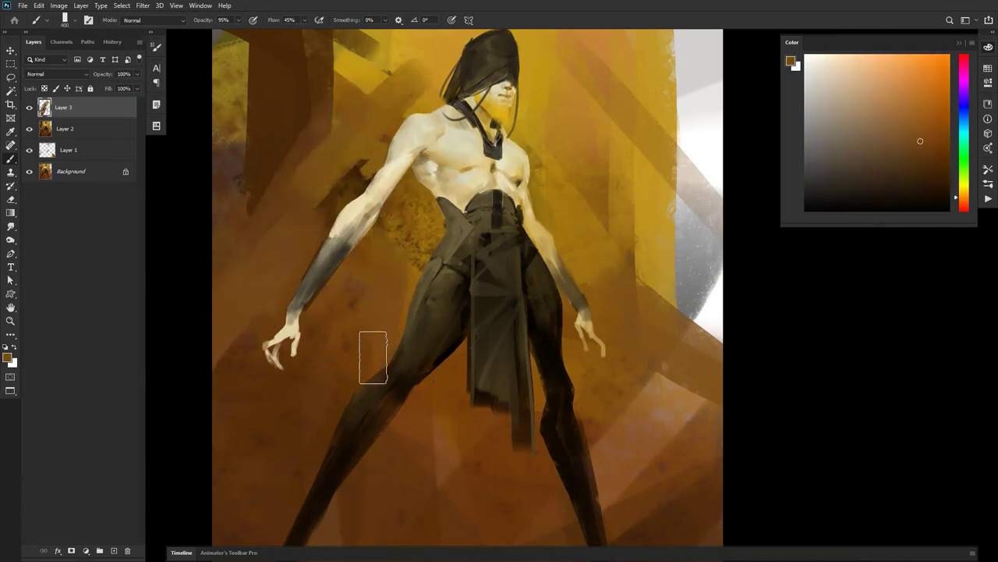
Mirror the canvas and examine the figure's overall pose and arm placement.
{"action": "key", "text": "z"}
{"action": "left_click", "coordinate": [502, 384], "text": "alt"}
{"action": "left_click", "coordinate": [507, 384], "text": "alt"}
{"action": "left_click", "coordinate": [514, 383], "text": "alt"}
{"action": "key", "text": "F2"}
{"action": "key", "text": "b"}
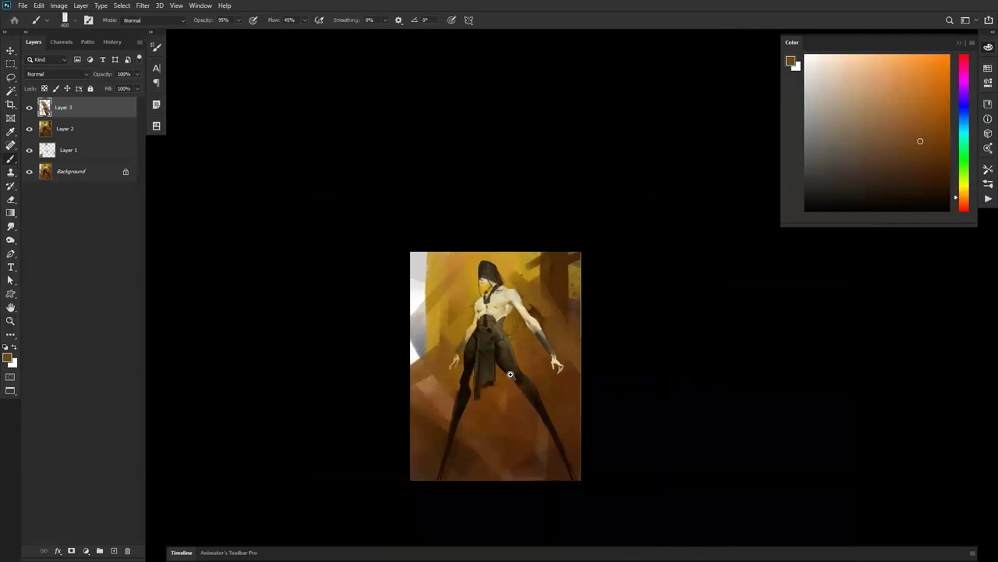
{"action": "key", "text": "z"}
{"action": "left_click", "coordinate": [516, 372]}
{"action": "left_click", "coordinate": [519, 363]}
Compare the painting with Layer 3 hidden and shown, and merge the three layers above the background into one.
{"action": "left_click", "coordinate": [28, 108]}
{"action": "left_click", "coordinate": [28, 108]}
{"action": "left_click", "coordinate": [30, 109]}
{"action": "left_click", "coordinate": [30, 109]}
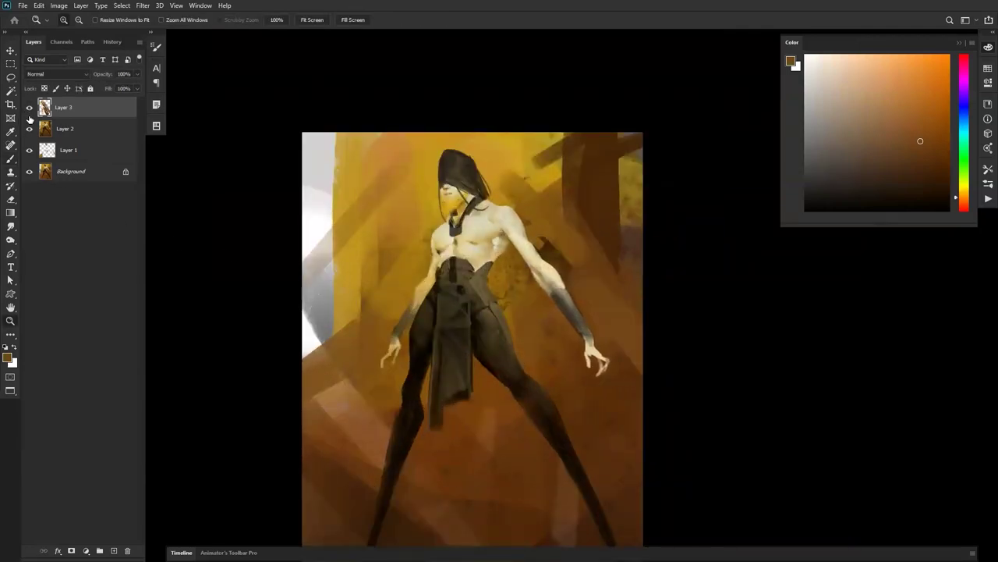
{"action": "left_click", "coordinate": [92, 158], "text": "shift"}
{"action": "key", "text": "ctrl+e"}
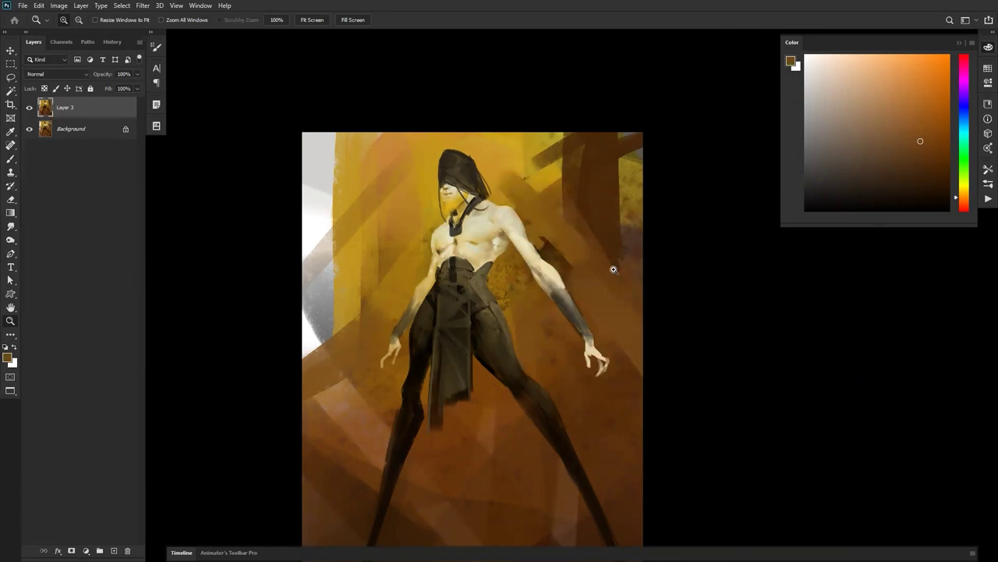
Mirror the canvas back and paint a brown diagonal beam behind the nearer arm and a brown trunk over the pale outer strip.
{"action": "key", "text": "ctrl+shift+h"}
{"action": "key", "text": "b"}
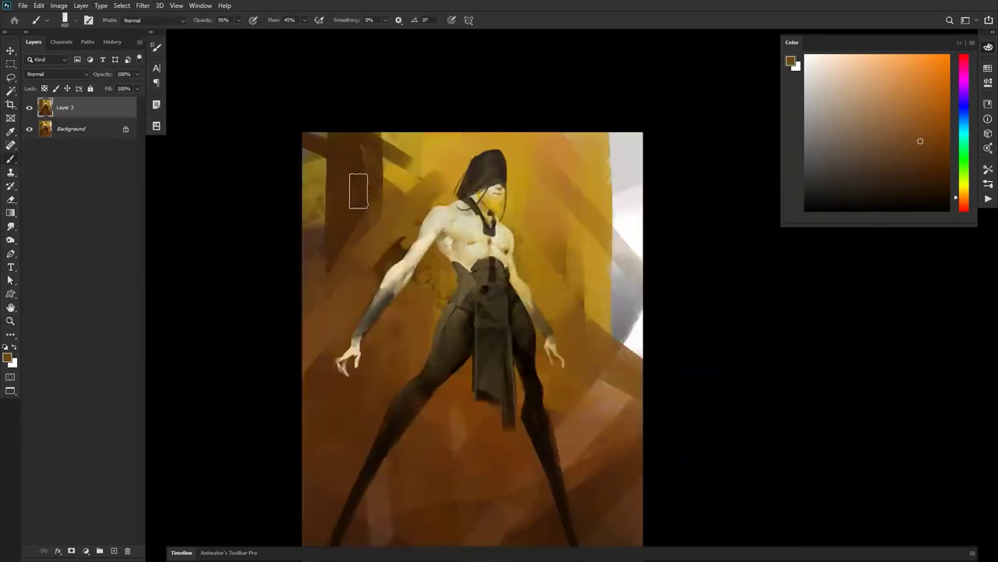
{"action": "left_click", "coordinate": [350, 259], "text": "alt"}
{"action": "left_click_drag", "start_coordinate": [339, 280], "coordinate": [431, 114]}
{"action": "left_click", "coordinate": [613, 373], "text": "alt"}
{"action": "left_click_drag", "start_coordinate": [613, 373], "coordinate": [617, 289]}
{"action": "mouse_move", "coordinate": [618, 174]}
{"action": "left_mouse_down"}
{"action": "mouse_move", "coordinate": [595, 530]}
{"action": "mouse_move", "coordinate": [660, 359]}
{"action": "mouse_move", "coordinate": [624, 460]}
{"action": "left_mouse_up"}
{"action": "left_click", "coordinate": [613, 500], "text": "alt"}
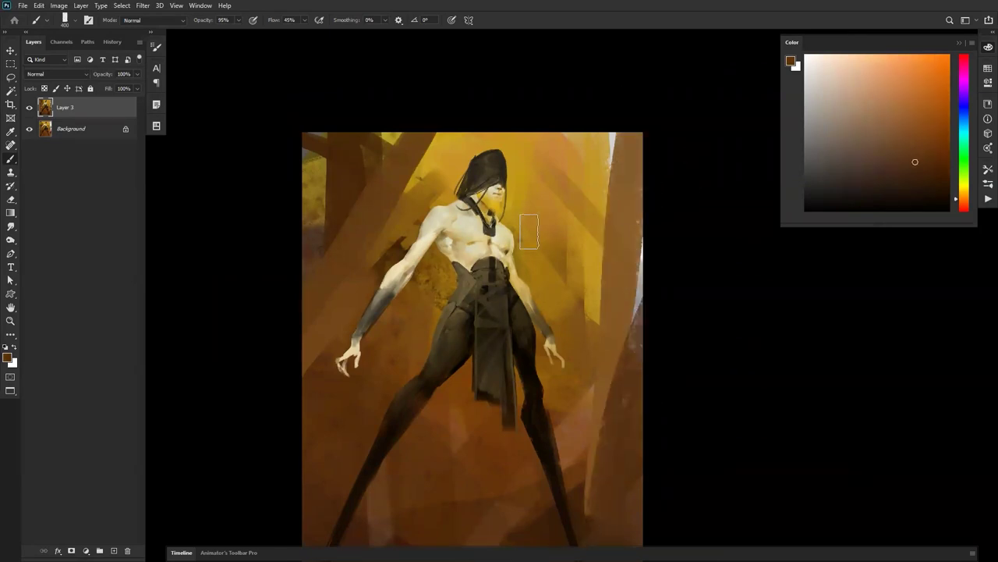
Brighten the figure's chin with a fully saturated golden yellow.
{"action": "left_click", "coordinate": [549, 268]}
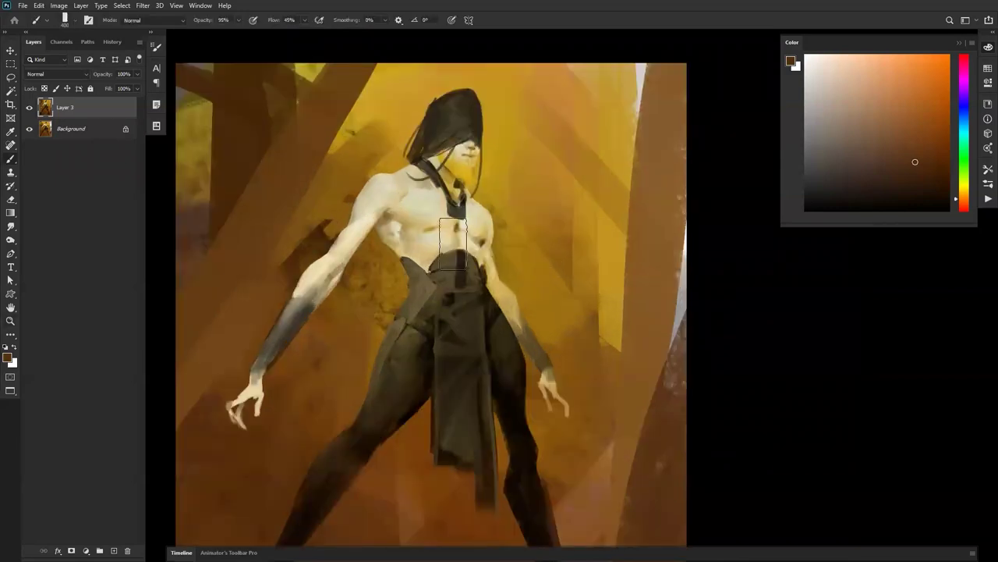
{"action": "left_click", "coordinate": [477, 228]}
{"action": "left_click", "coordinate": [468, 228], "text": "alt"}
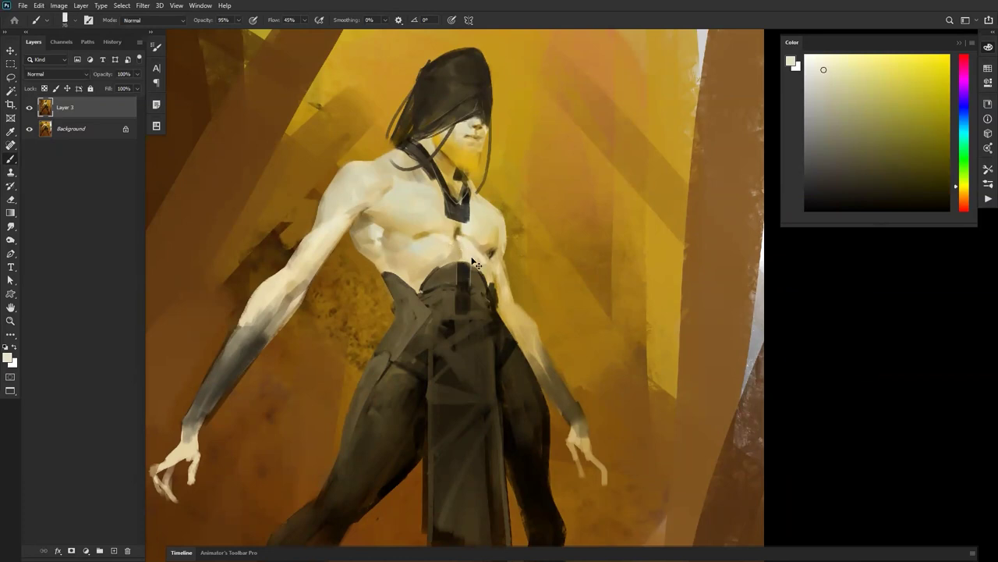
{"action": "left_click", "coordinate": [461, 161], "text": "alt"}
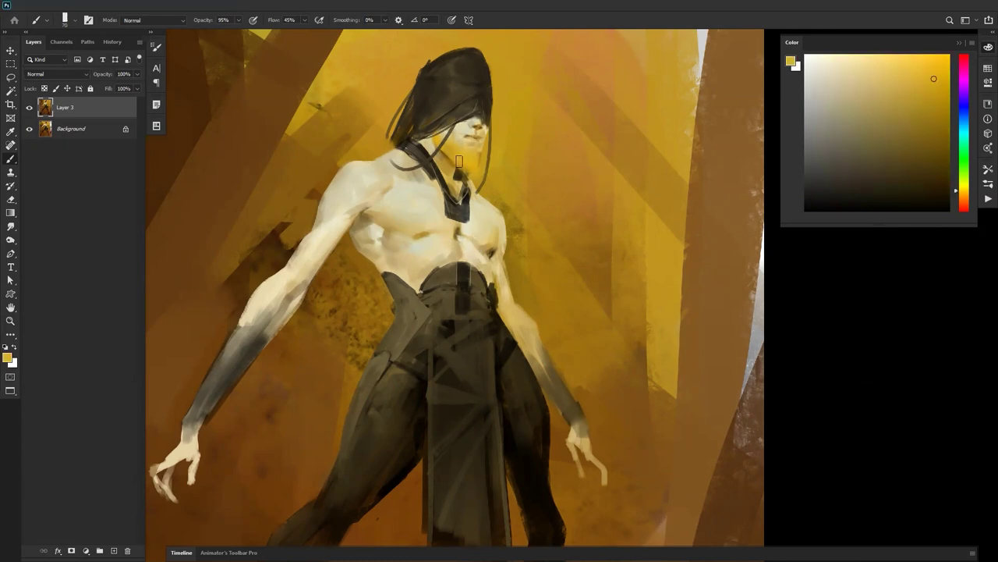
{"action": "left_click", "coordinate": [946, 59]}
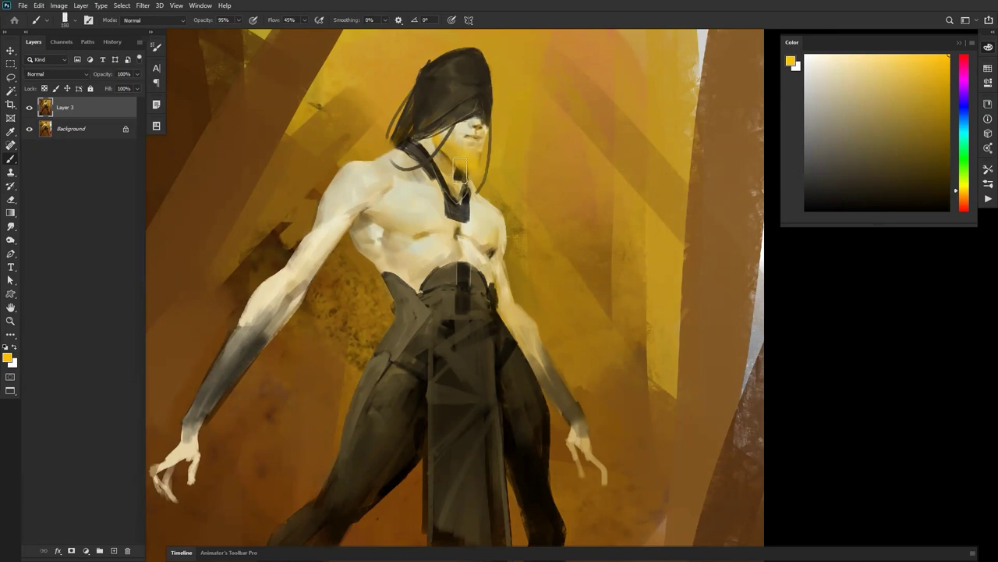
{"action": "left_click_drag", "start_coordinate": [469, 163], "coordinate": [468, 156]}
Mirror the canvas and add tiny golden-yellow accents to the hood, collar pendant and belt with a small brush.
{"action": "key", "text": "bracketleft"}
{"action": "key", "text": "bracketleft"}
{"action": "key", "text": "bracketleft"}
{"action": "key", "text": "z"}
{"action": "left_click", "coordinate": [468, 202], "text": "alt"}
{"action": "left_click", "coordinate": [466, 207], "text": "alt"}
{"action": "left_click", "coordinate": [463, 237], "text": "alt"}
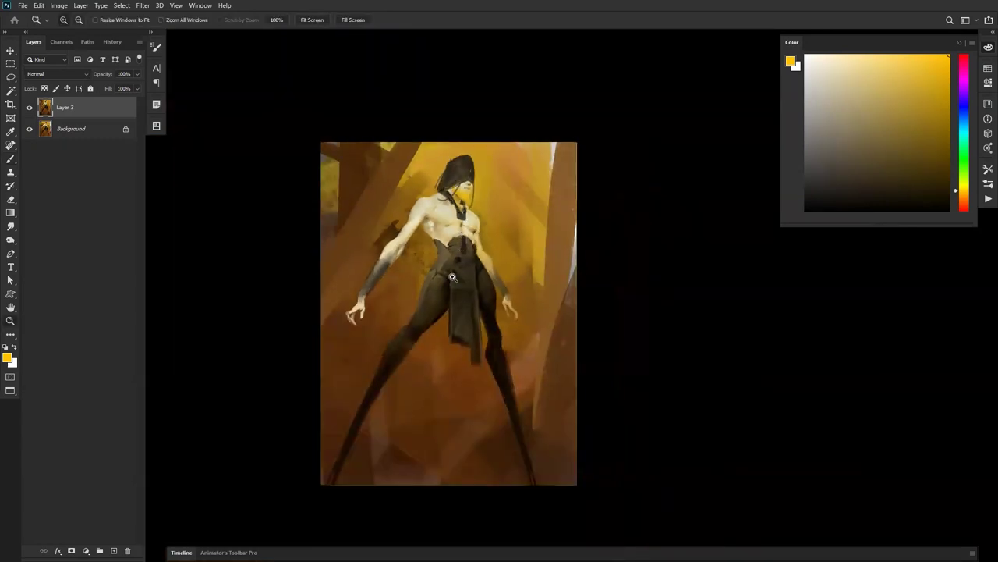
{"action": "key", "text": "ctrl+shift+h"}
{"action": "left_click", "coordinate": [422, 221]}
{"action": "left_click", "coordinate": [422, 221]}
{"action": "left_click", "coordinate": [423, 221]}
{"action": "left_click", "coordinate": [422, 220]}
{"action": "key", "text": "b"}
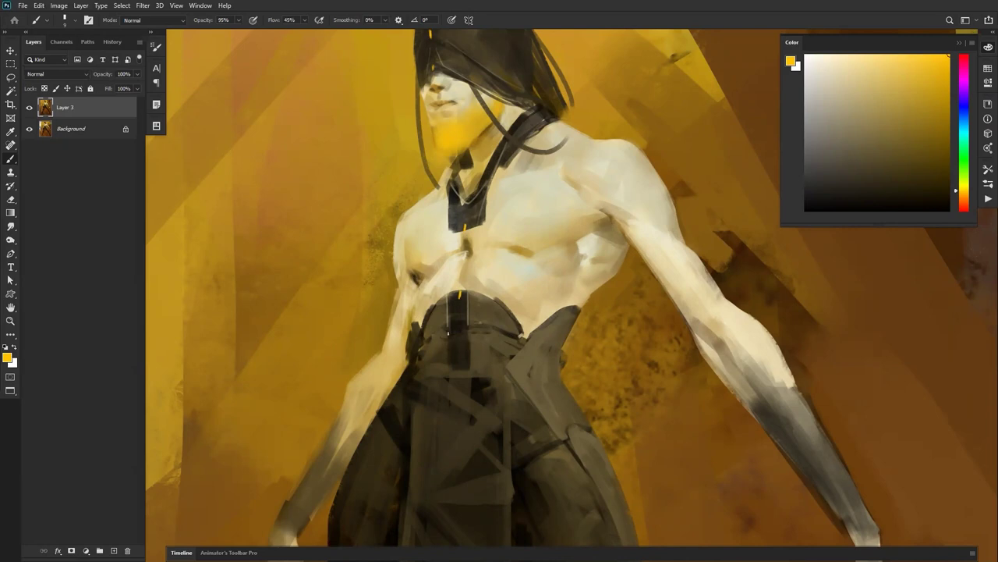
{"action": "key", "text": "z"}
{"action": "left_click", "coordinate": [489, 365], "text": "alt"}
{"action": "left_click", "coordinate": [493, 381], "text": "alt"}
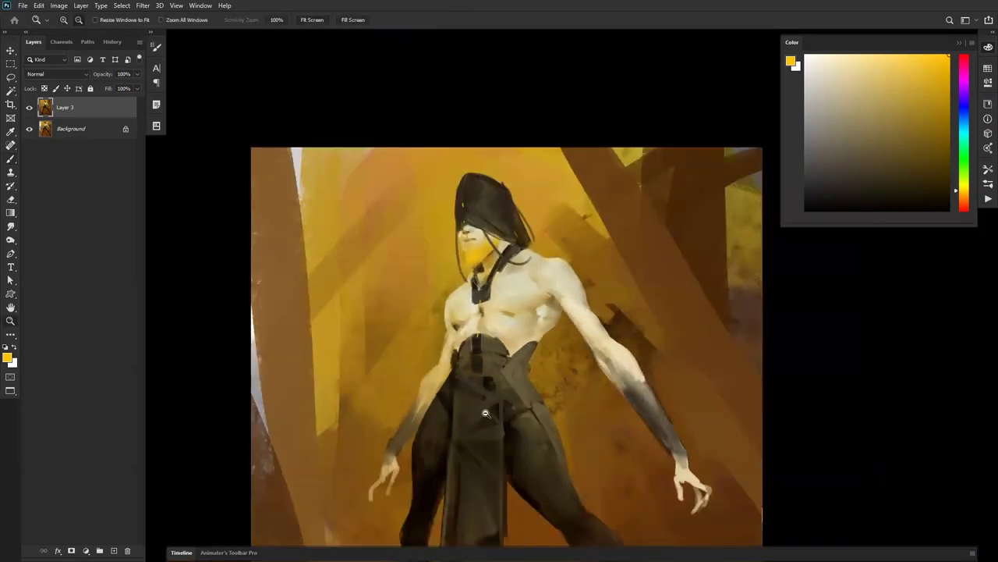
{"action": "left_click", "coordinate": [484, 409], "text": "alt"}
Mirror the canvas back and smudge the chest edge at the farther arm's armpit with a reduced Smudge brush.
{"action": "key", "text": "ctrl+shift+h"}
{"action": "left_click_drag", "start_coordinate": [533, 292], "coordinate": [497, 147]}
{"action": "left_click_drag", "start_coordinate": [516, 239], "coordinate": [523, 251]}
{"action": "key", "text": "b"}
{"action": "key", "text": "z"}
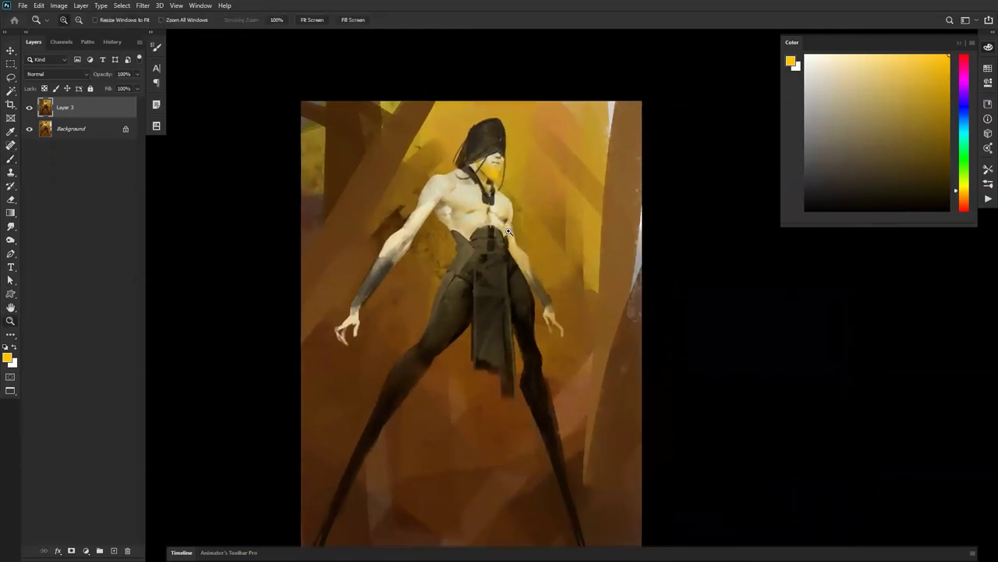
{"action": "left_click", "coordinate": [510, 231]}
{"action": "left_click", "coordinate": [510, 231]}
{"action": "key", "text": "r"}
{"action": "key", "text": "bracketleft"}
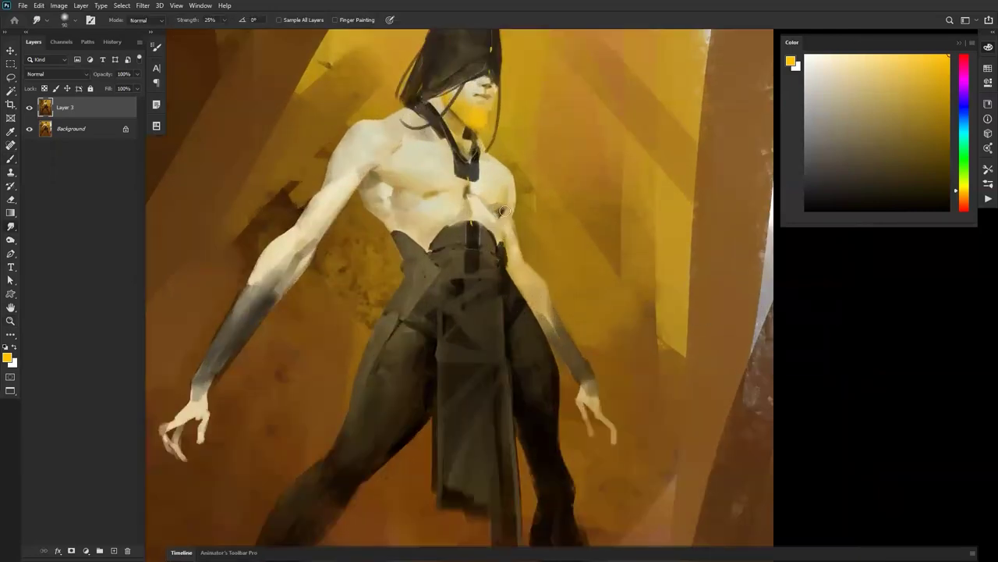
{"action": "left_click_drag", "start_coordinate": [510, 208], "coordinate": [507, 220]}
Repaint the farther armpit and inner upper arm with sampled shadow and skin tones.
{"action": "key", "text": "b"}
{"action": "left_click", "coordinate": [500, 212], "text": "alt"}
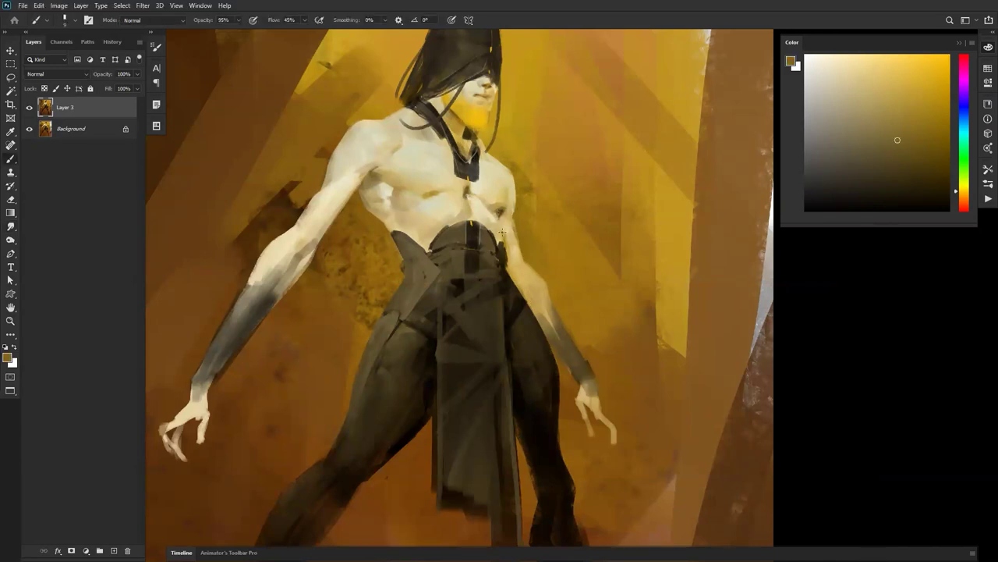
{"action": "key", "text": "bracketright"}
{"action": "left_click", "coordinate": [500, 211], "text": "alt"}
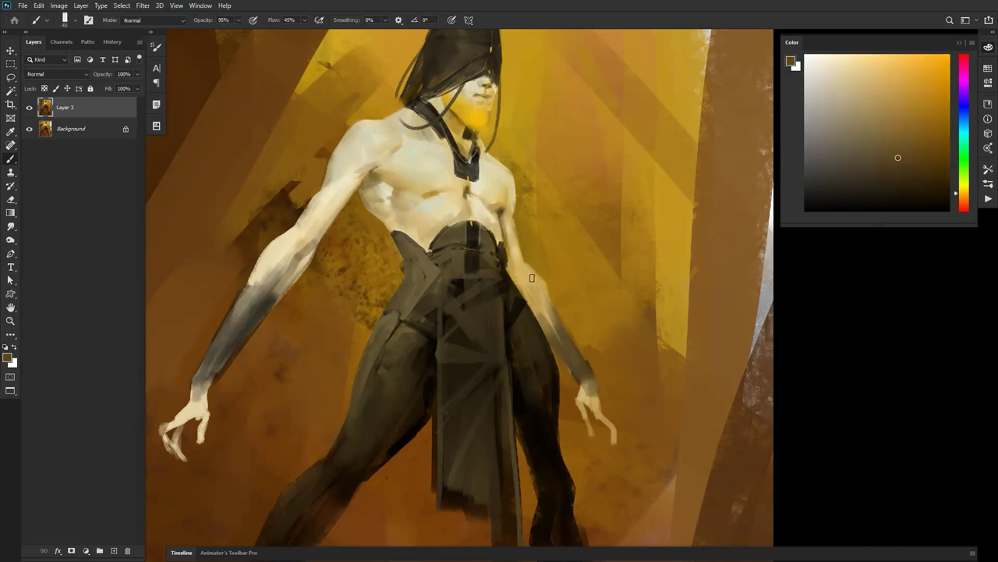
{"action": "left_click", "coordinate": [508, 225], "text": "alt"}
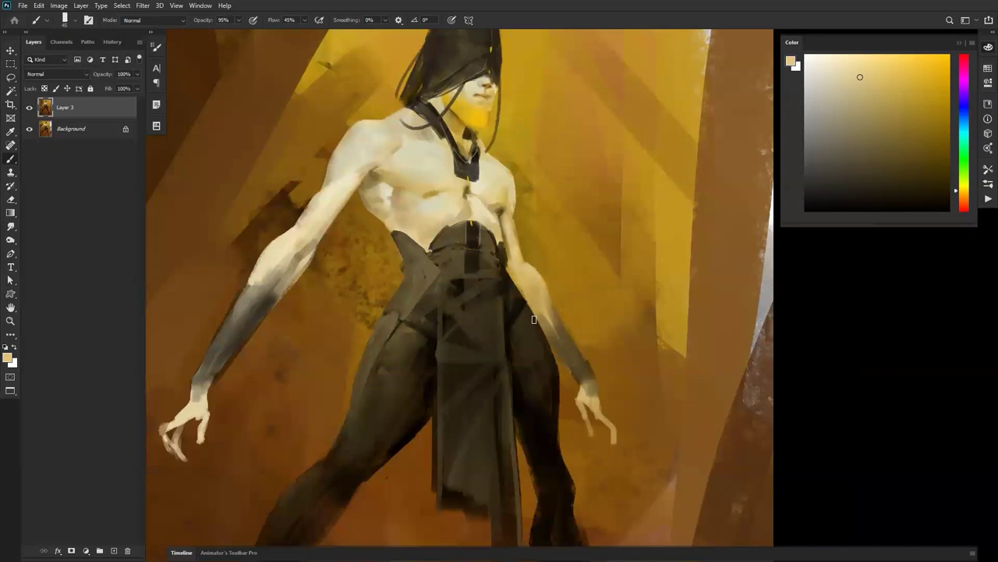
Trim the outer contour of the farther forearm and sleeve with sampled background ochre.
{"action": "left_click", "coordinate": [533, 269], "text": "alt"}
{"action": "left_click_drag", "start_coordinate": [542, 271], "coordinate": [593, 360]}
{"action": "left_click_drag", "start_coordinate": [571, 311], "coordinate": [601, 376]}
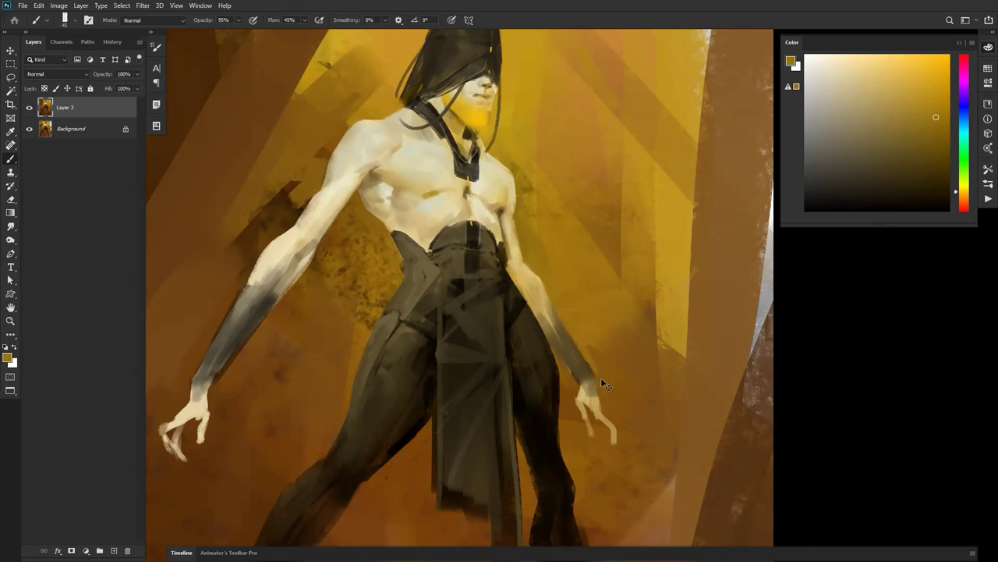
{"action": "left_click", "coordinate": [591, 367], "text": "alt"}
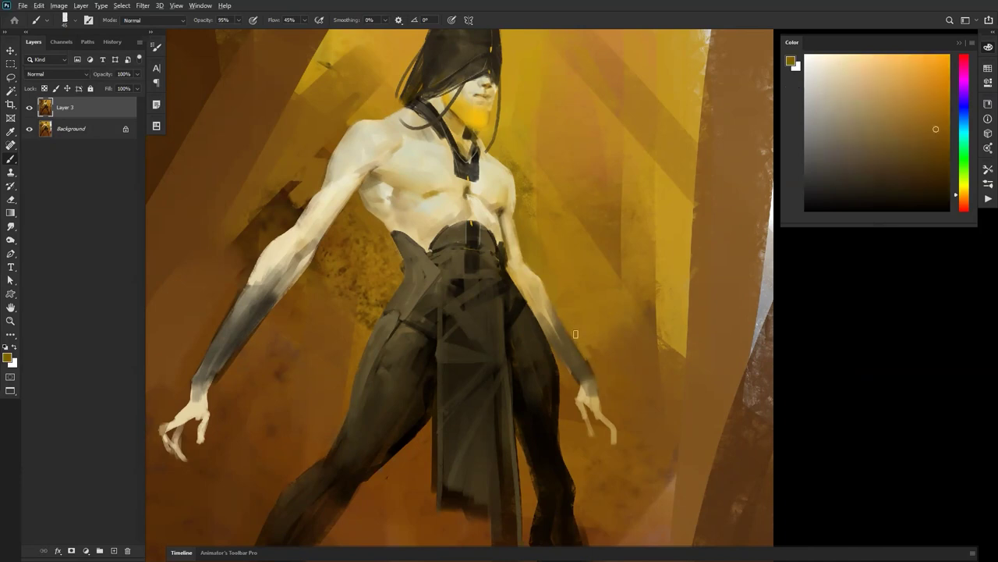
Mirror the canvas and touch up the farther upper arm below the shoulder with sampled skin tone.
{"action": "key", "text": "z"}
{"action": "left_click", "coordinate": [607, 396], "text": "alt"}
{"action": "left_click", "coordinate": [607, 395], "text": "alt"}
{"action": "key", "text": "ctrl+shift+h"}
{"action": "left_click", "coordinate": [522, 333]}
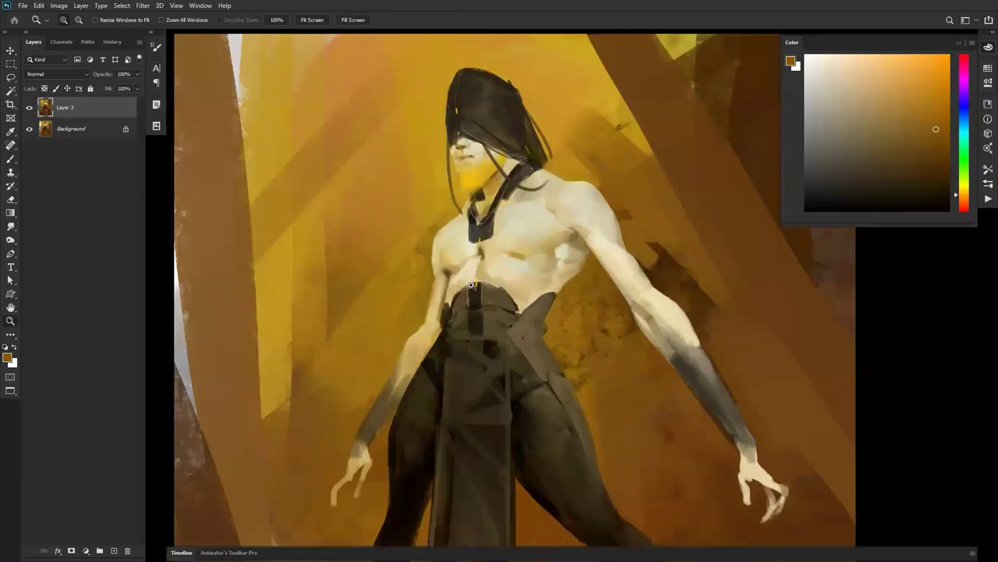
{"action": "key", "text": "b"}
{"action": "left_click", "coordinate": [427, 323], "text": "alt"}
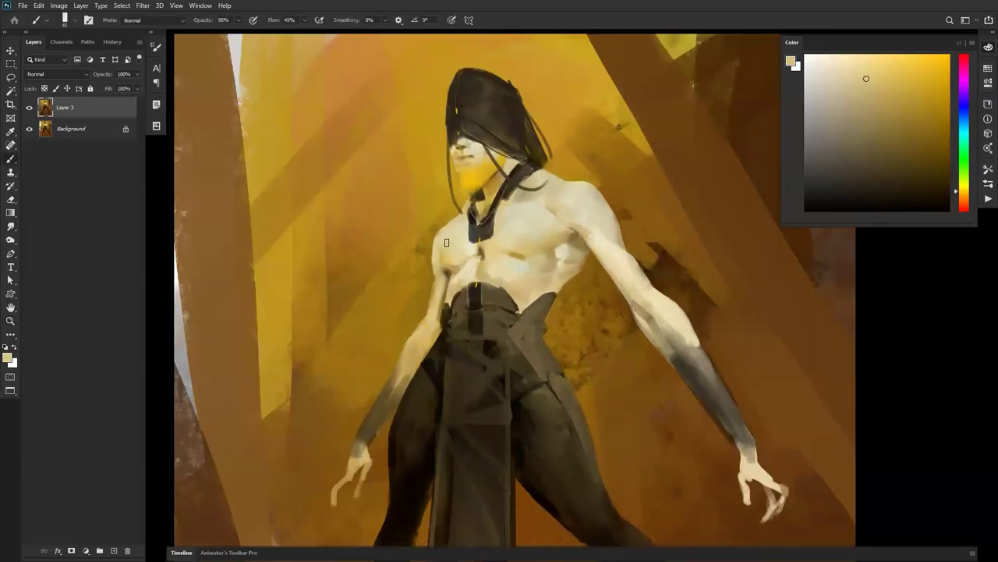
{"action": "left_click_drag", "start_coordinate": [437, 278], "coordinate": [437, 290]}
{"action": "key", "text": "z"}
{"action": "left_click", "coordinate": [440, 382], "text": "alt"}
{"action": "left_click", "coordinate": [445, 378], "text": "alt"}
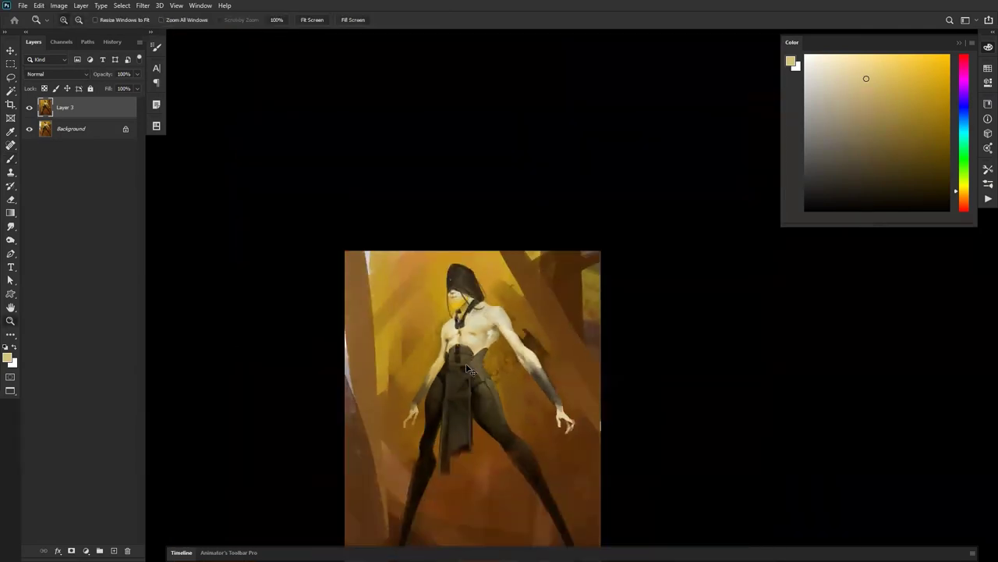
{"action": "left_click_drag", "start_coordinate": [480, 381], "coordinate": [496, 244]}
{"action": "key", "text": "b"}
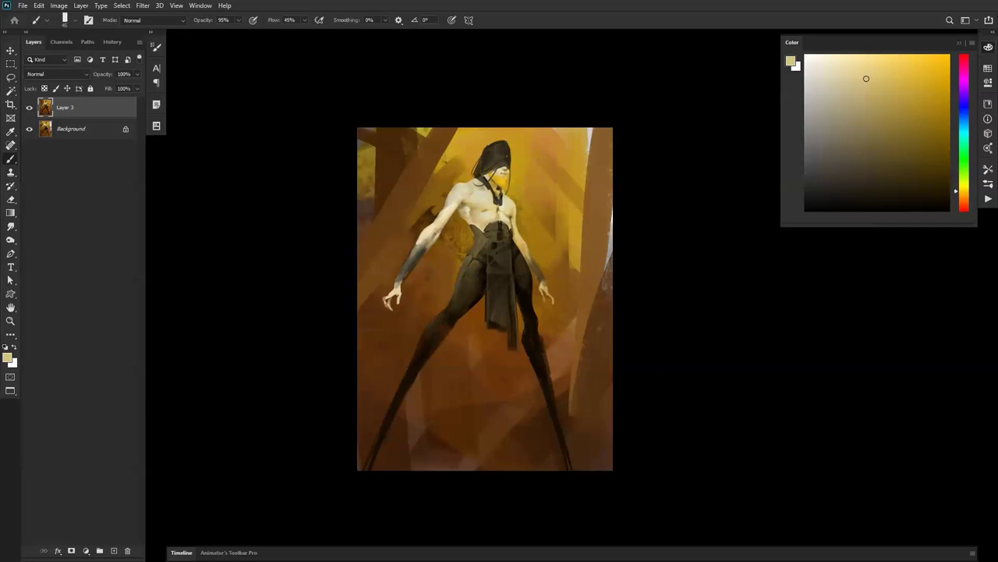
Paint a dark, straight hood flap projecting diagonally behind the head and darken the strand beside the face.
{"action": "key", "text": "z"}
{"action": "left_click", "coordinate": [539, 197]}
{"action": "left_click", "coordinate": [445, 95], "text": "alt"}
{"action": "left_click_drag", "start_coordinate": [420, 110], "coordinate": [490, 54]}
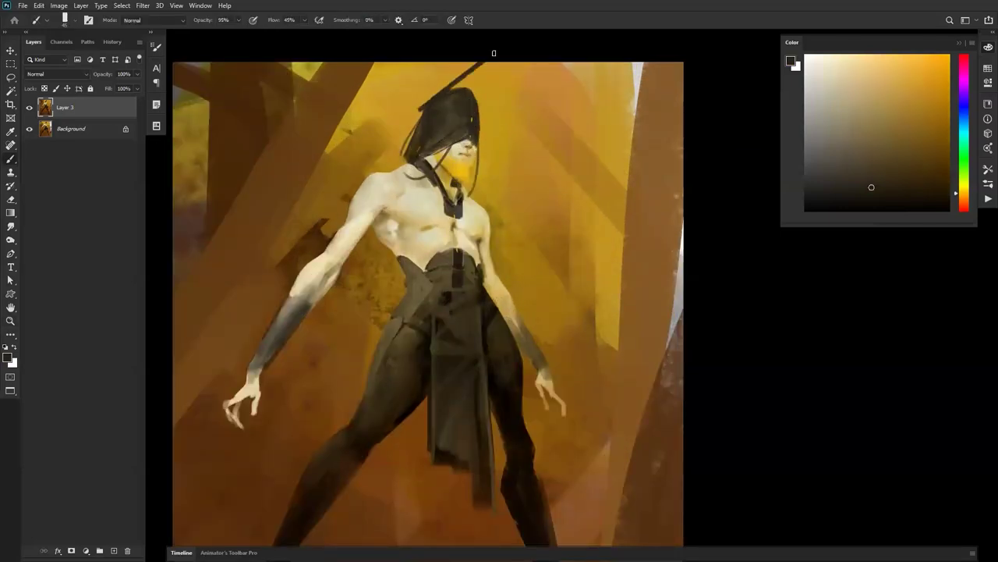
{"action": "key", "text": "ctrl+z"}
{"action": "left_click_drag", "start_coordinate": [427, 107], "coordinate": [371, 161]}
{"action": "mouse_move", "coordinate": [423, 124]}
{"action": "left_mouse_down"}
{"action": "mouse_move", "coordinate": [370, 163]}
{"action": "mouse_move", "coordinate": [414, 121]}
{"action": "left_mouse_up"}
{"action": "left_click_drag", "start_coordinate": [376, 164], "coordinate": [423, 115]}
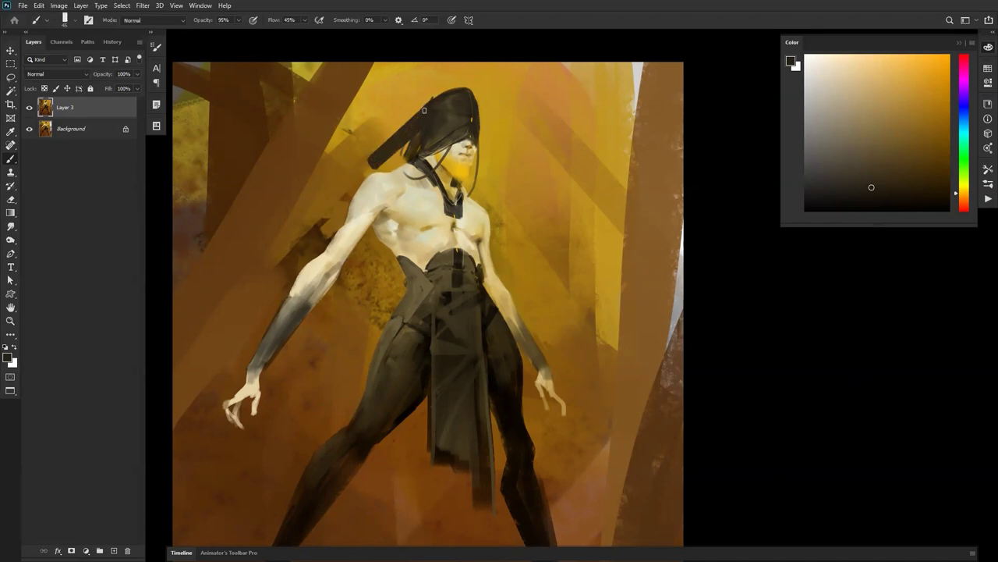
{"action": "left_click_drag", "start_coordinate": [479, 131], "coordinate": [482, 187]}
Paint dark straps curving from the collar around the nearer shoulder to the armpit and down the farther side of the chest.
{"action": "key", "text": "]"}
{"action": "key", "text": "]"}
{"action": "mouse_move", "coordinate": [423, 284]}
{"action": "left_mouse_down"}
{"action": "mouse_move", "coordinate": [411, 266]}
{"action": "mouse_move", "coordinate": [407, 311]}
{"action": "left_mouse_up"}
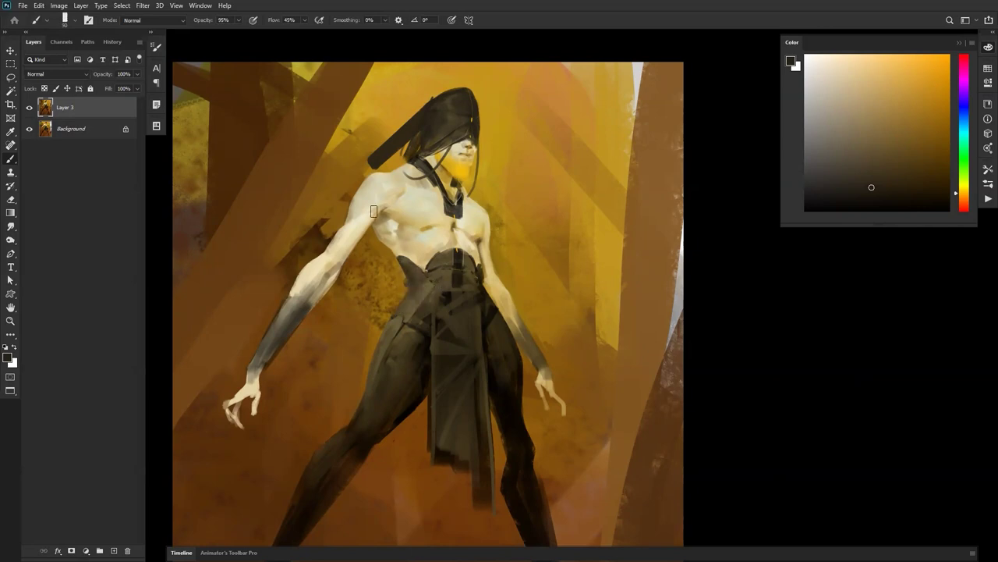
{"action": "left_click_drag", "start_coordinate": [379, 224], "coordinate": [411, 166]}
{"action": "mouse_move", "coordinate": [463, 186]}
{"action": "left_mouse_down"}
{"action": "mouse_move", "coordinate": [481, 244]}
{"action": "mouse_move", "coordinate": [479, 209]}
{"action": "mouse_move", "coordinate": [461, 181]}
{"action": "left_mouse_up"}
{"action": "left_click_drag", "start_coordinate": [483, 222], "coordinate": [477, 206]}
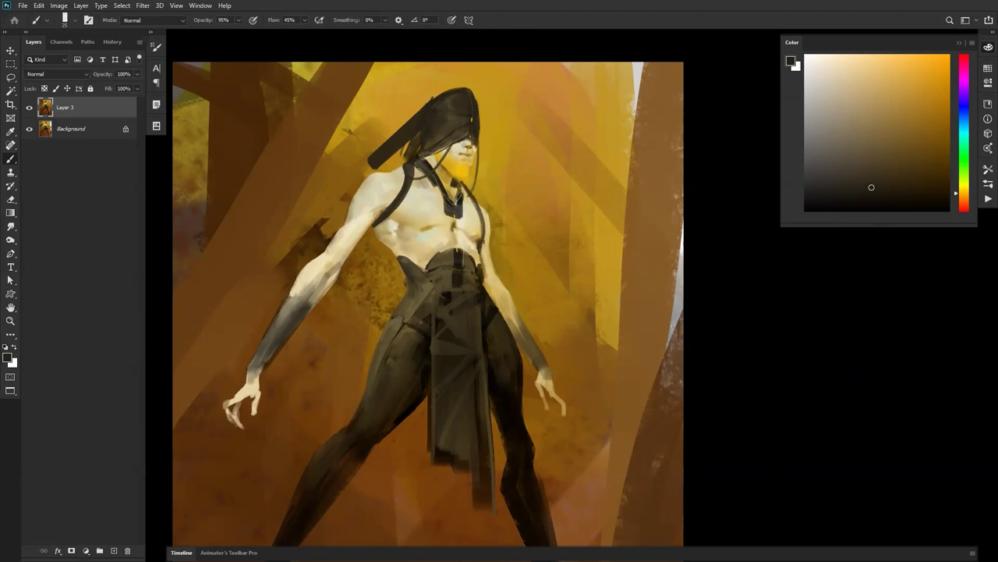
Mirror the canvas and draw thin, lighter grey-brown seam lines on the garment around the waist and hips.
{"action": "key", "text": "z"}
{"action": "left_click", "coordinate": [488, 273], "text": "alt"}
{"action": "left_click", "coordinate": [483, 276], "text": "alt"}
{"action": "left_click", "coordinate": [482, 279], "text": "alt"}
{"action": "key", "text": "ctrl+shift+h"}
{"action": "left_click", "coordinate": [476, 307]}
{"action": "left_click", "coordinate": [475, 298]}
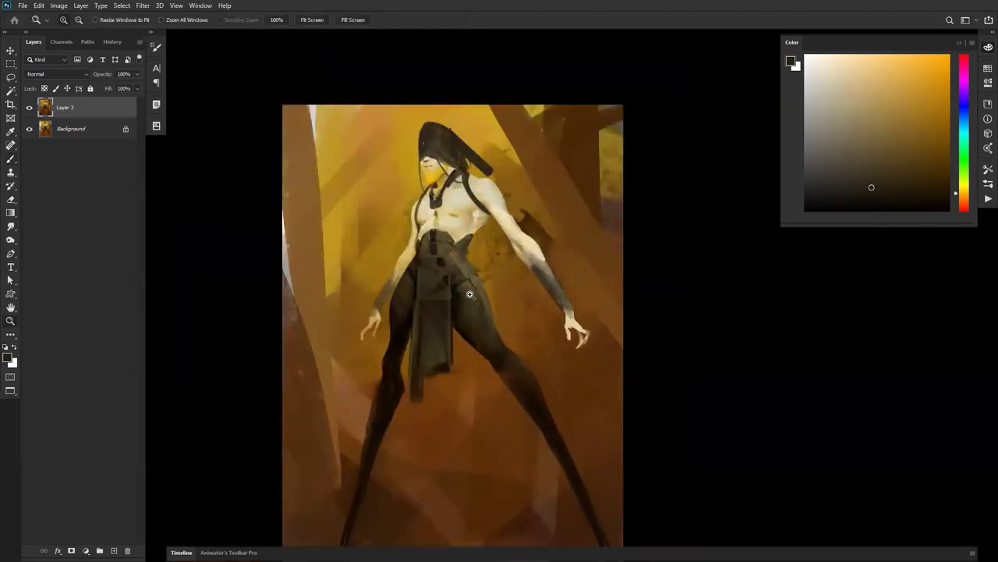
{"action": "left_click", "coordinate": [470, 294]}
{"action": "key", "text": "b"}
{"action": "left_click", "coordinate": [449, 228], "text": "alt"}
{"action": "mouse_move", "coordinate": [425, 238]}
{"action": "left_mouse_down"}
{"action": "mouse_move", "coordinate": [442, 280]}
{"action": "mouse_move", "coordinate": [460, 270]}
{"action": "left_mouse_up"}
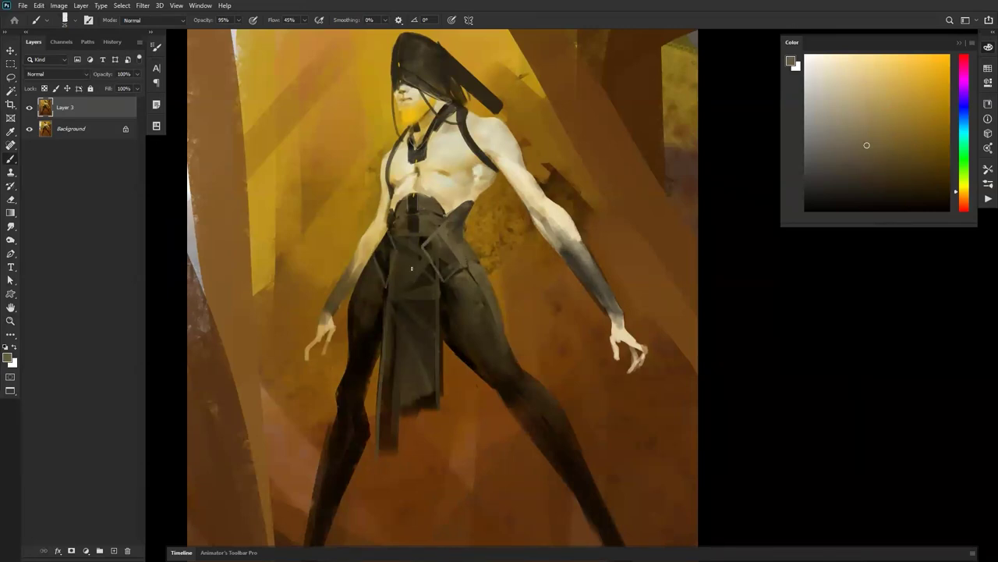
Mirror the canvas and refine the light seam lines over the nearer hip with sampled grey-brown tones and a small brush.
{"action": "key", "text": "z"}
{"action": "left_click", "coordinate": [444, 332], "text": "alt"}
{"action": "left_click", "coordinate": [444, 334], "text": "alt"}
{"action": "left_click", "coordinate": [445, 334], "text": "alt"}
{"action": "key", "text": "ctrl+shift+h"}
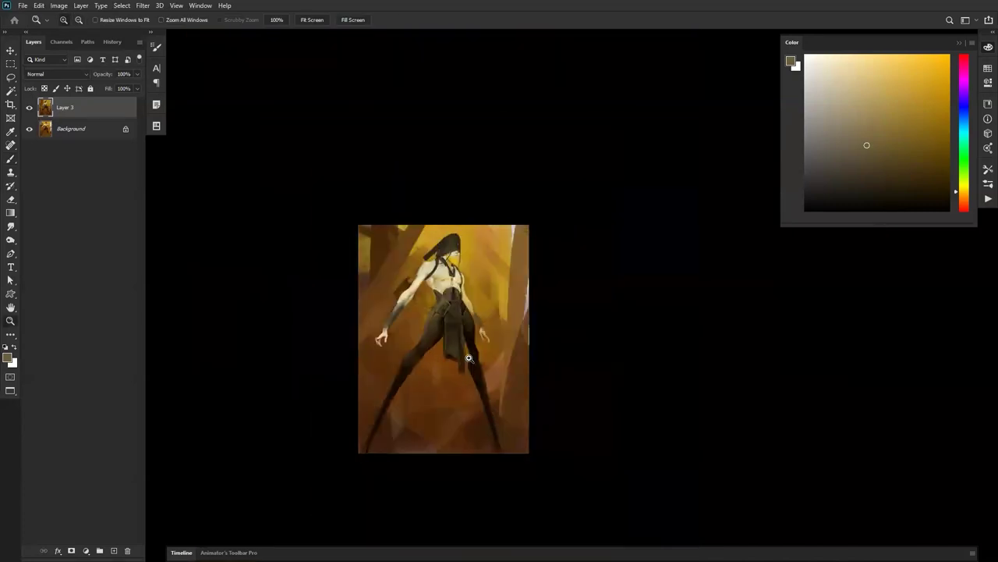
{"action": "left_click", "coordinate": [478, 354]}
{"action": "left_click", "coordinate": [479, 353]}
{"action": "key", "text": "b"}
{"action": "key", "text": "d"}
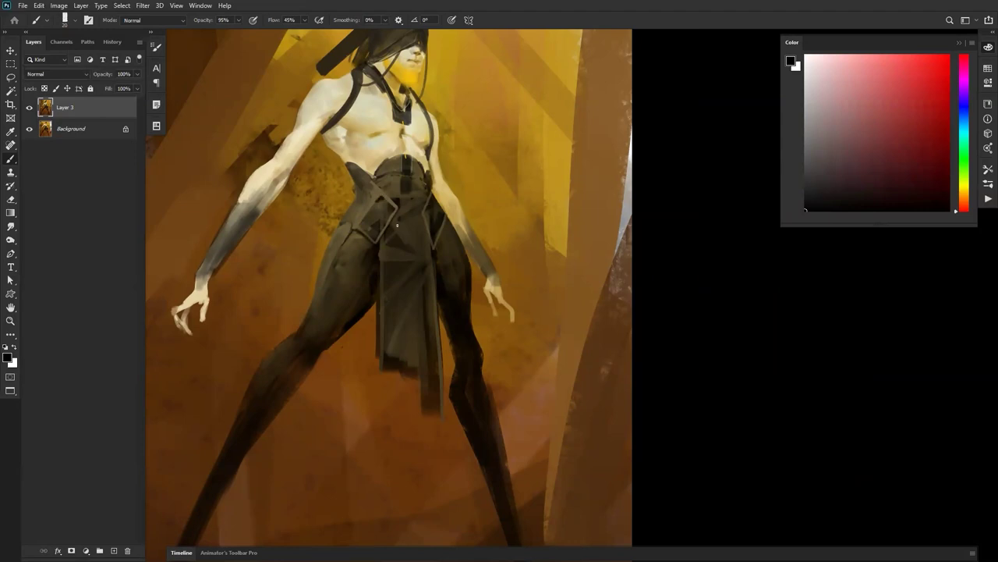
{"action": "left_click", "coordinate": [385, 115], "text": "alt"}
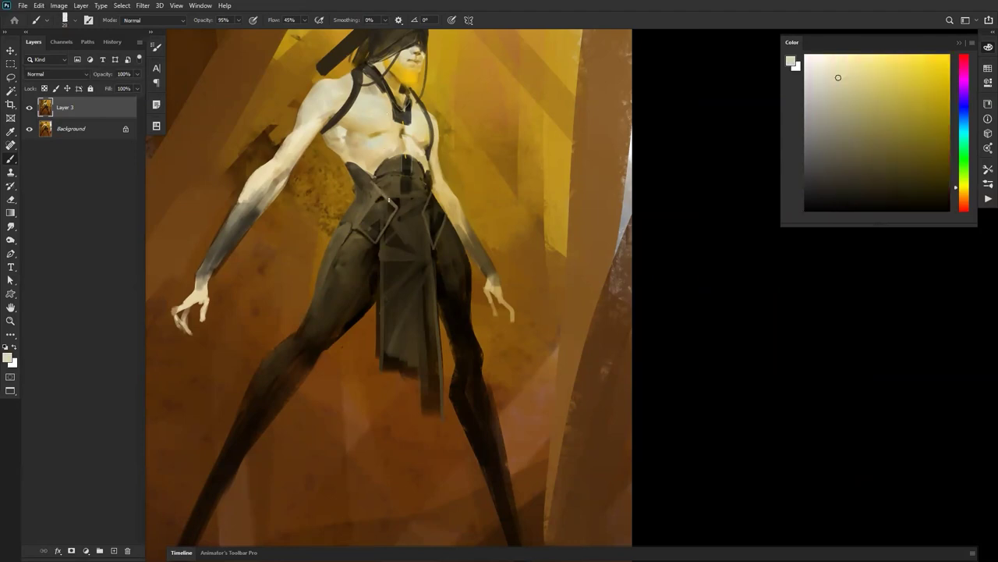
{"action": "left_click", "coordinate": [380, 192], "text": "alt"}
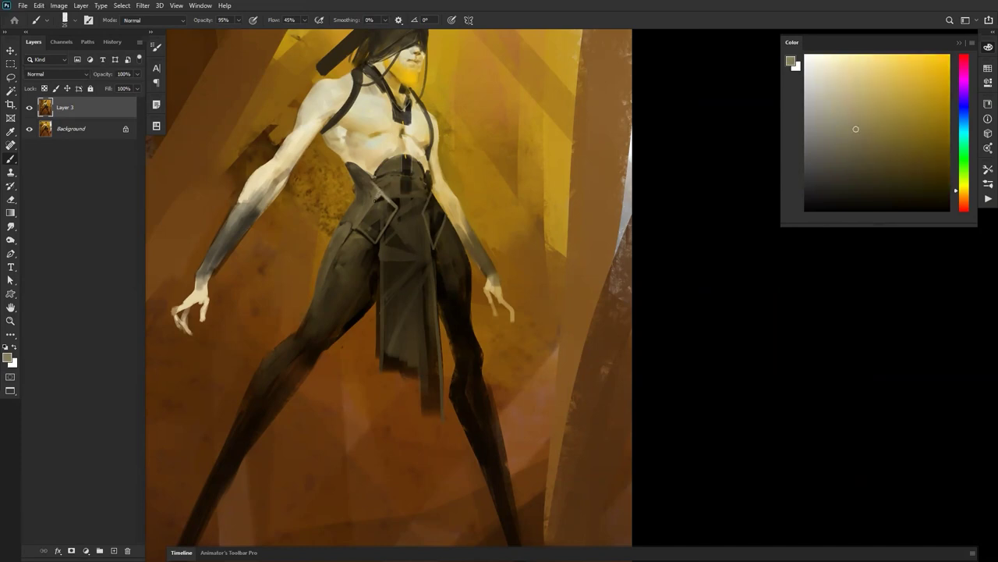
{"action": "key", "text": "bracketleft"}
{"action": "key", "text": "bracketleft"}
{"action": "key", "text": "bracketleft"}
{"action": "key", "text": "bracketright"}
{"action": "key", "text": "bracketright"}
Mirror the canvas back and touch up the garment's waist and hip seams with a sampled darker brown.
{"action": "key", "text": "z"}
{"action": "left_click", "coordinate": [401, 227], "text": "alt"}
{"action": "left_click", "coordinate": [401, 227], "text": "alt"}
{"action": "left_click", "coordinate": [401, 227], "text": "alt"}
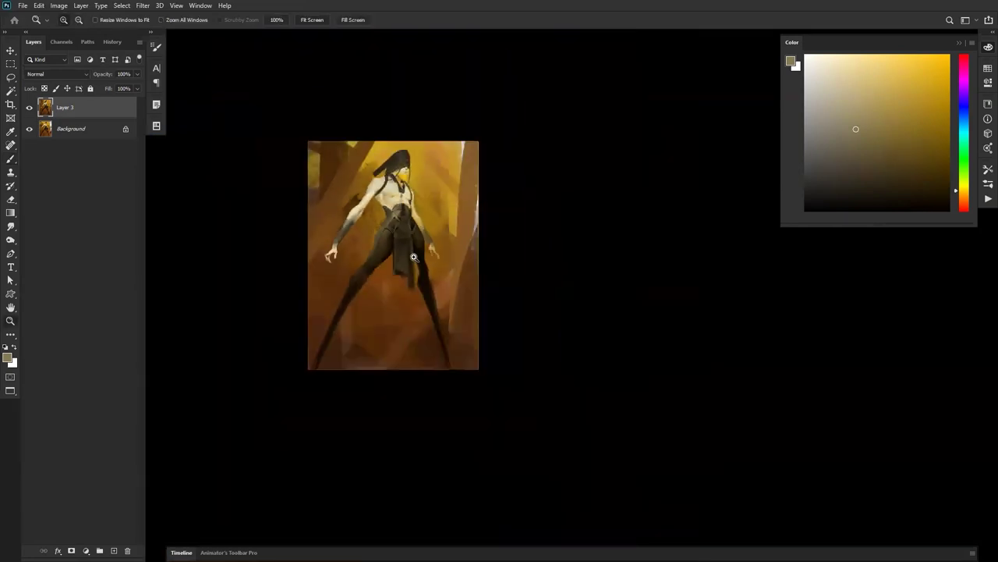
{"action": "key", "text": "ctrl+shift+h"}
{"action": "left_click", "coordinate": [408, 230]}
{"action": "left_click", "coordinate": [408, 230]}
{"action": "key", "text": "b"}
{"action": "left_click", "coordinate": [349, 187], "text": "alt"}
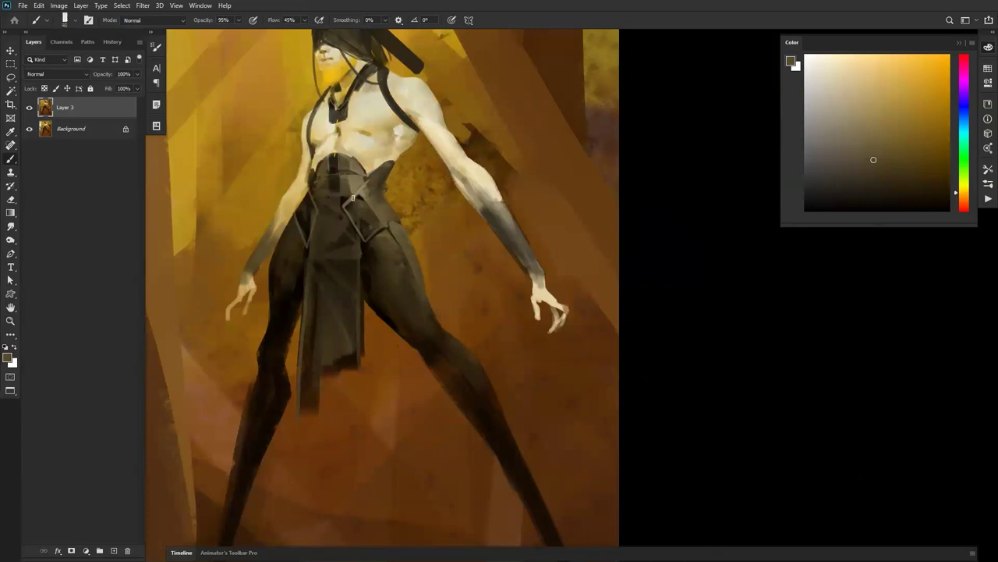
Mirror the canvas and touch up the lower torso and the waistband's upper edge with sampled skin and dark tones.
{"action": "key", "text": "z"}
{"action": "key", "text": "ctrl+minus"}
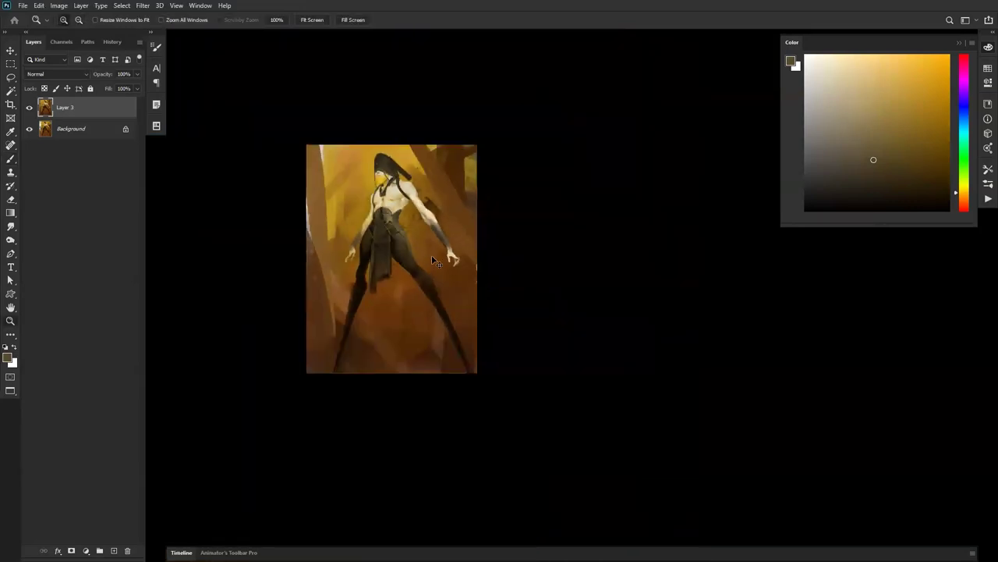
{"action": "key", "text": "ctrl+alt+h"}
{"action": "left_click", "coordinate": [416, 234]}
{"action": "key", "text": "b"}
{"action": "left_click", "coordinate": [352, 158], "text": "alt"}
{"action": "left_click", "coordinate": [361, 156], "text": "alt"}
{"action": "left_click", "coordinate": [356, 147], "text": "alt"}
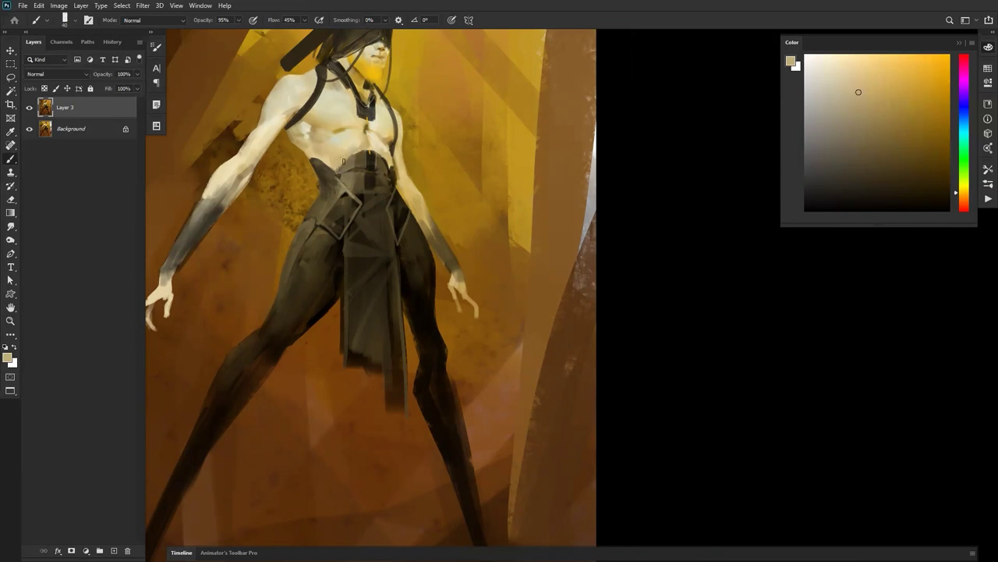
{"action": "left_click", "coordinate": [343, 126], "text": "alt"}
{"action": "left_click", "coordinate": [364, 110], "text": "alt"}
{"action": "key", "text": "r"}
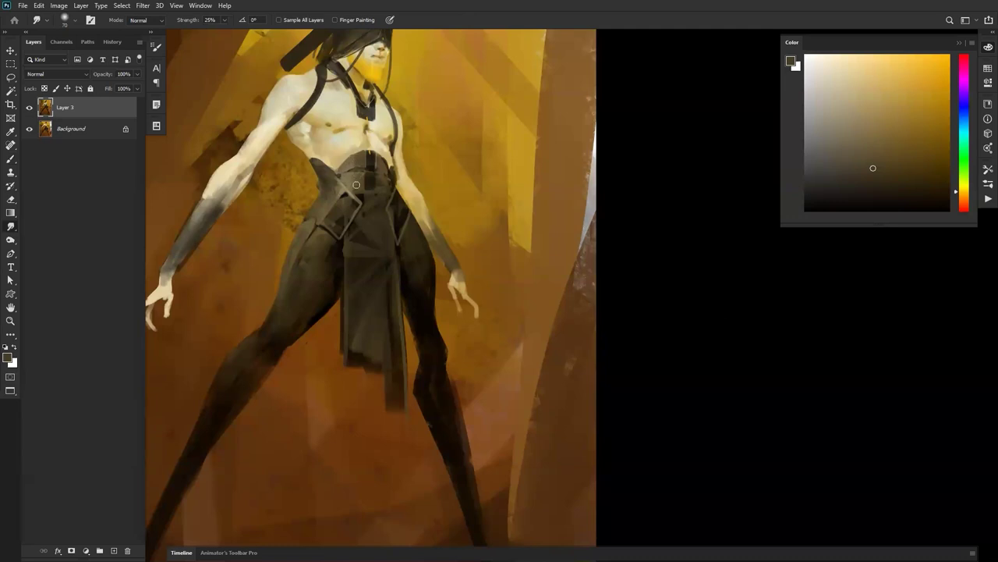
Mirror the canvas and paint broad, translucent grey-brown strokes across the nearer hip and upper thigh.
{"action": "key", "text": "z"}
{"action": "left_click", "coordinate": [452, 258], "text": "alt"}
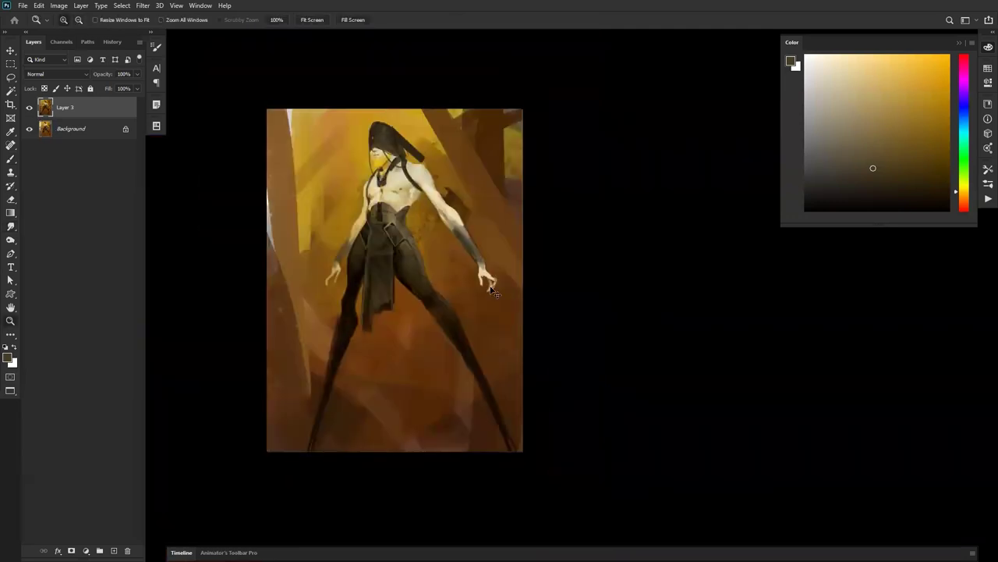
{"action": "left_click", "coordinate": [395, 238]}
{"action": "key", "text": "b"}
{"action": "left_click", "coordinate": [387, 191], "text": "alt"}
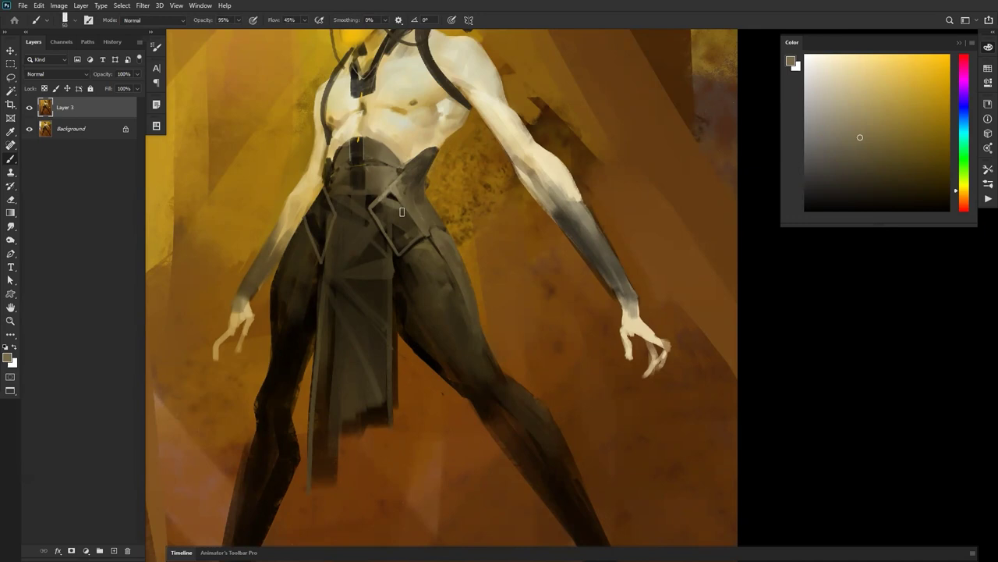
{"action": "key", "text": "bracketright"}
{"action": "key", "text": "bracketright"}
{"action": "key", "text": "bracketright"}
{"action": "key", "text": "bracketright"}
{"action": "mouse_move", "coordinate": [398, 231]}
{"action": "left_mouse_down"}
{"action": "mouse_move", "coordinate": [414, 230]}
{"action": "mouse_move", "coordinate": [405, 256]}
{"action": "mouse_move", "coordinate": [418, 347]}
{"action": "left_mouse_up"}
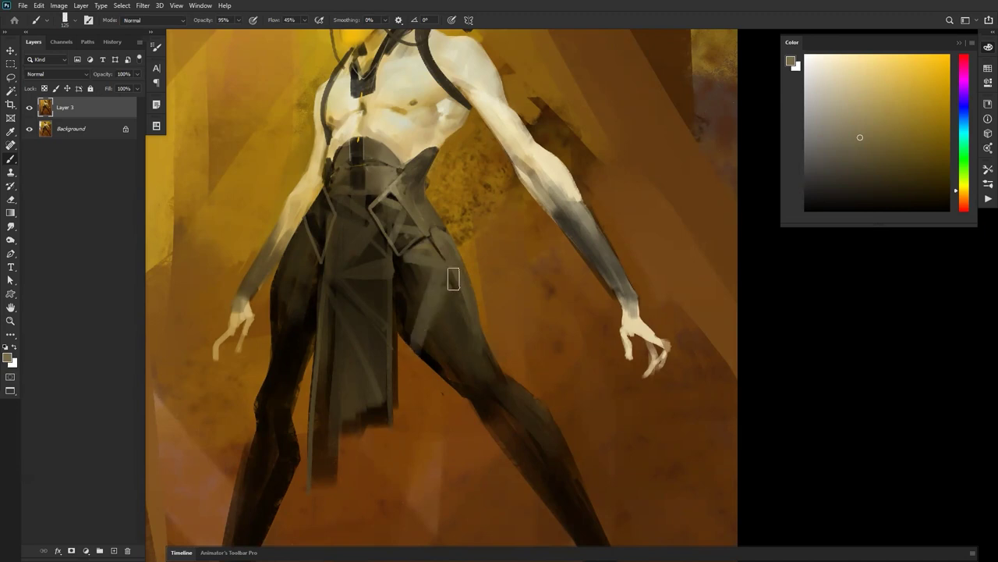
Mirror the canvas and smudge the skin shading on the nearer side of the chest beside the straps.
{"action": "key", "text": "z"}
{"action": "left_click", "coordinate": [474, 345], "text": "alt"}
{"action": "left_click", "coordinate": [474, 345], "text": "alt"}
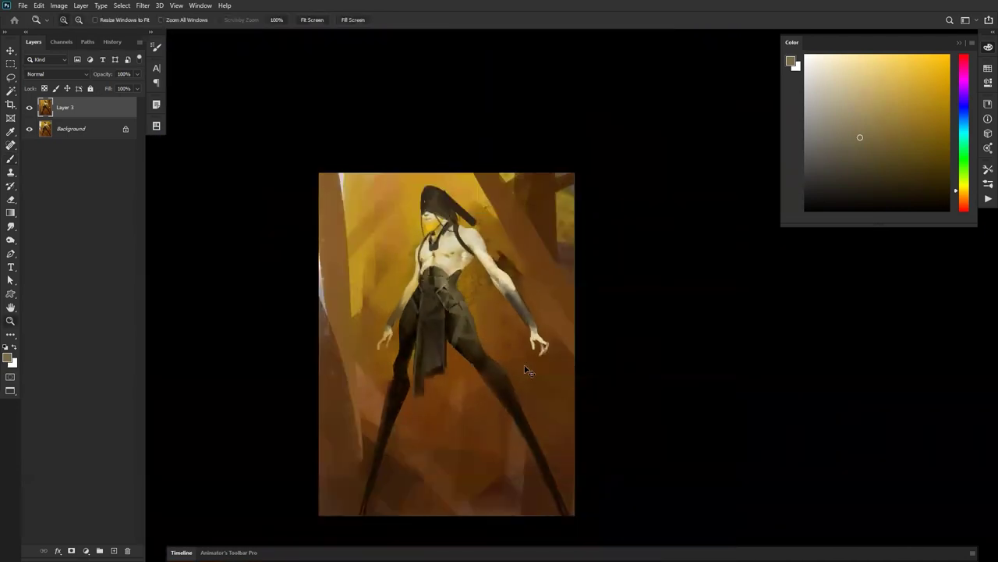
{"action": "key", "text": "ctrl+shift+h"}
{"action": "left_click", "coordinate": [473, 343]}
{"action": "key", "text": "b"}
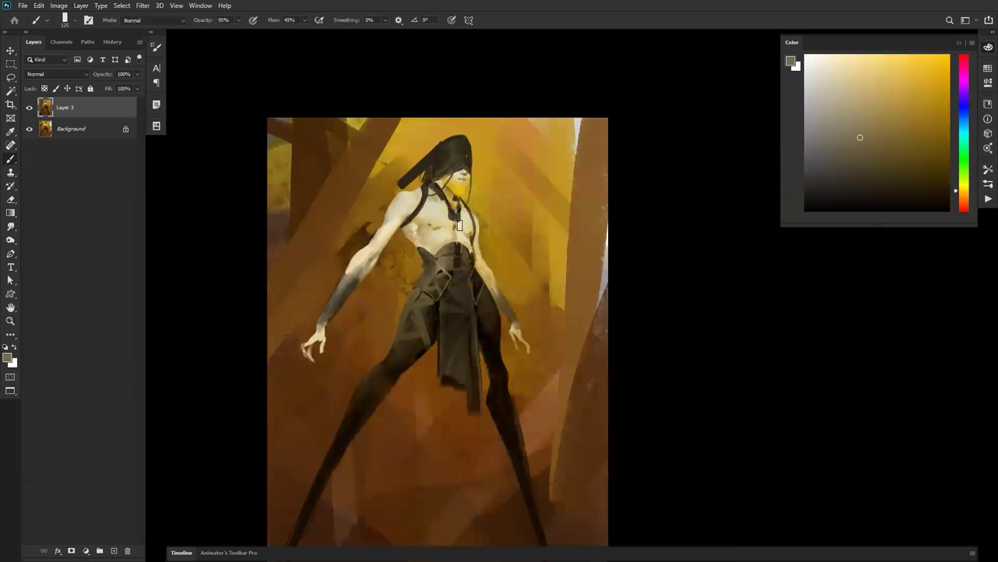
{"action": "key", "text": "z"}
{"action": "left_click", "coordinate": [461, 231]}
{"action": "key", "text": "r"}
{"action": "left_click_drag", "start_coordinate": [421, 225], "coordinate": [435, 217]}
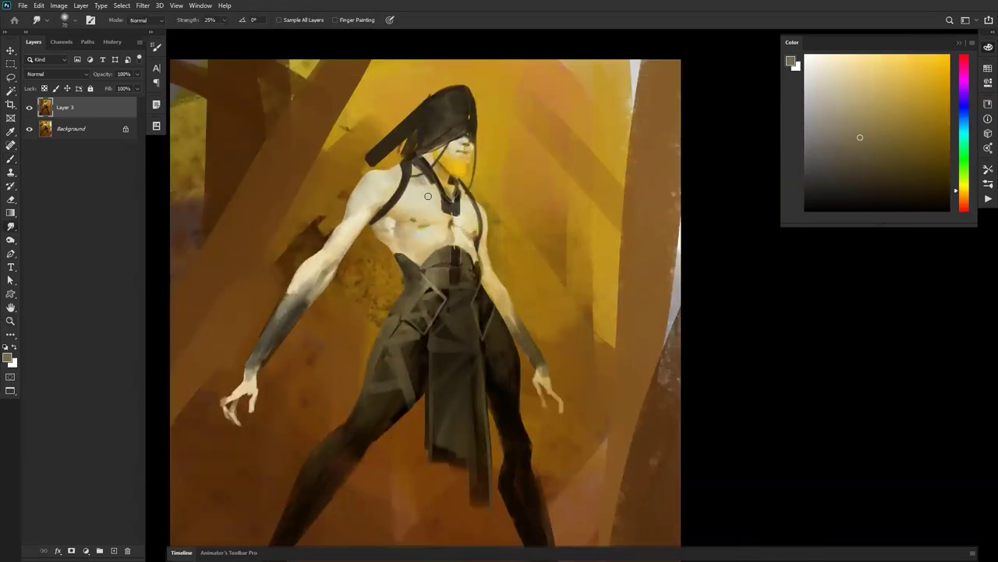
Repaint the chest and abdomen with a sampled pale skin tone, varying the brush size, and sample the yellow beside the face.
{"action": "key", "text": "b"}
{"action": "left_click", "coordinate": [422, 211], "text": "alt"}
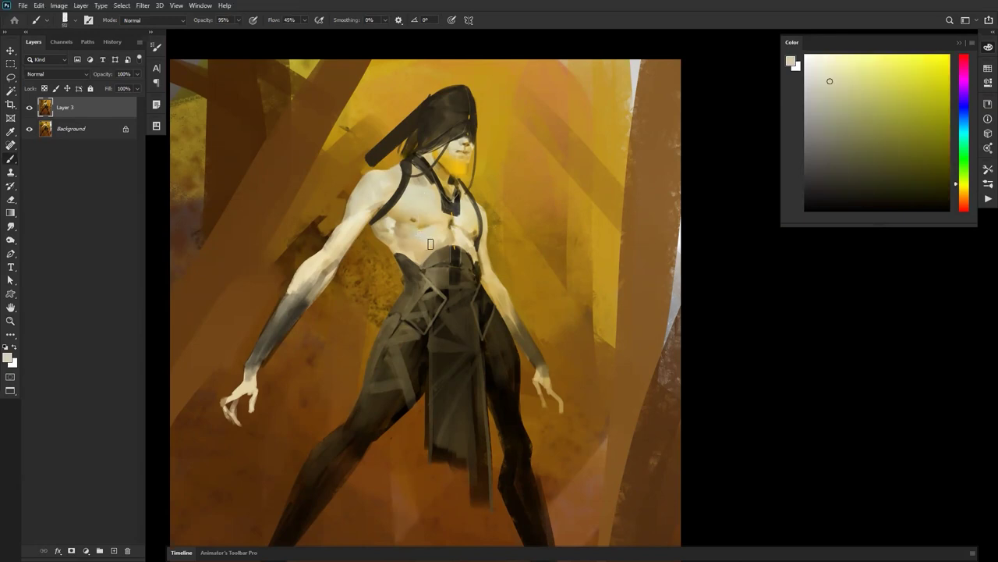
{"action": "key", "text": "bracketleft"}
{"action": "key", "text": "bracketleft"}
{"action": "key", "text": "bracketleft"}
{"action": "key", "text": "bracketleft"}
{"action": "key", "text": "bracketleft"}
{"action": "key", "text": "bracketleft"}
{"action": "key", "text": "bracketright"}
{"action": "key", "text": "bracketright"}
{"action": "key", "text": "bracketright"}
{"action": "key", "text": "bracketright"}
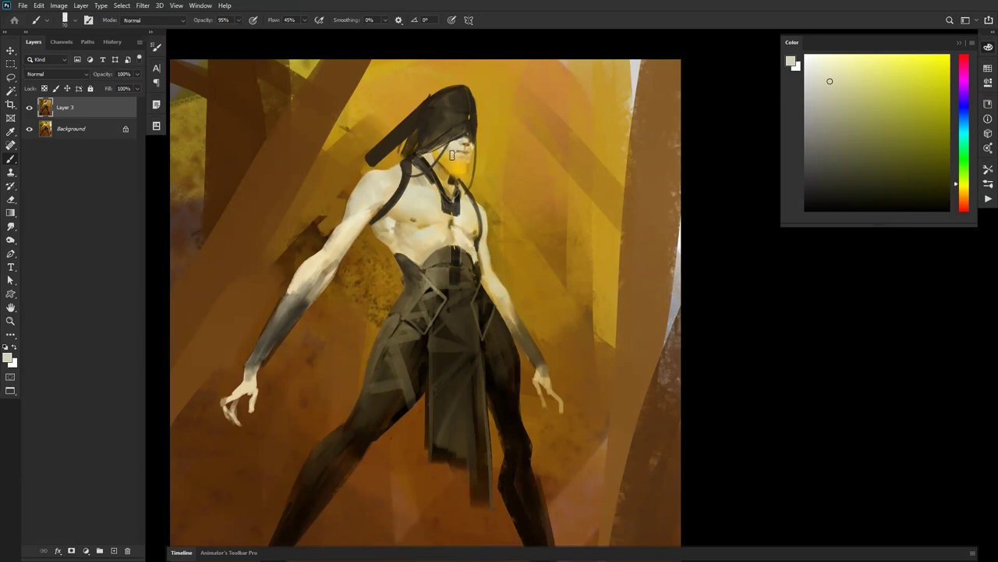
{"action": "left_click", "coordinate": [443, 153], "text": "alt"}
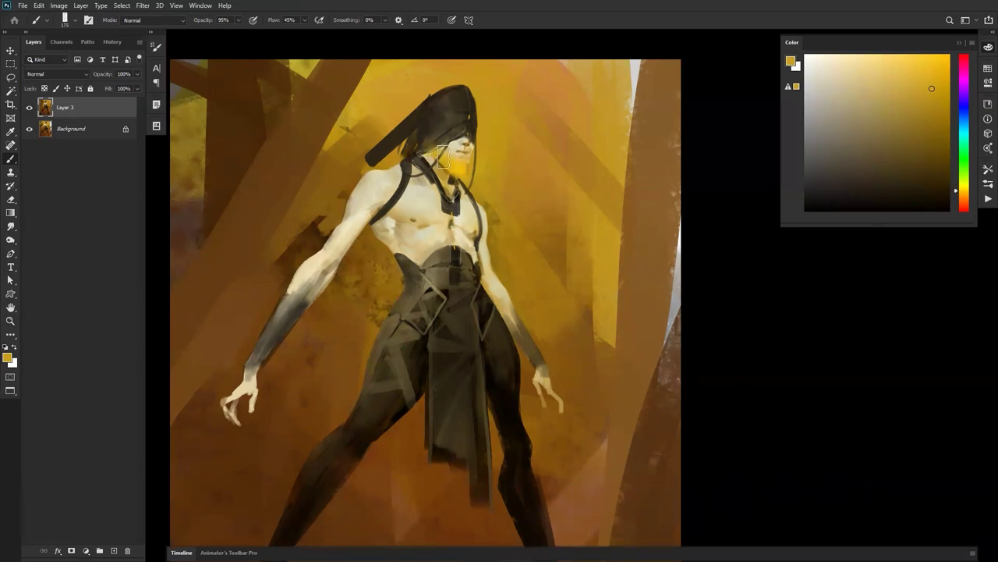
Mirror the canvas and rework the seam lines at the waist and nearer hip using sampled tones and a much smaller brush.
{"action": "key", "text": "z"}
{"action": "left_click", "coordinate": [452, 224], "text": "alt"}
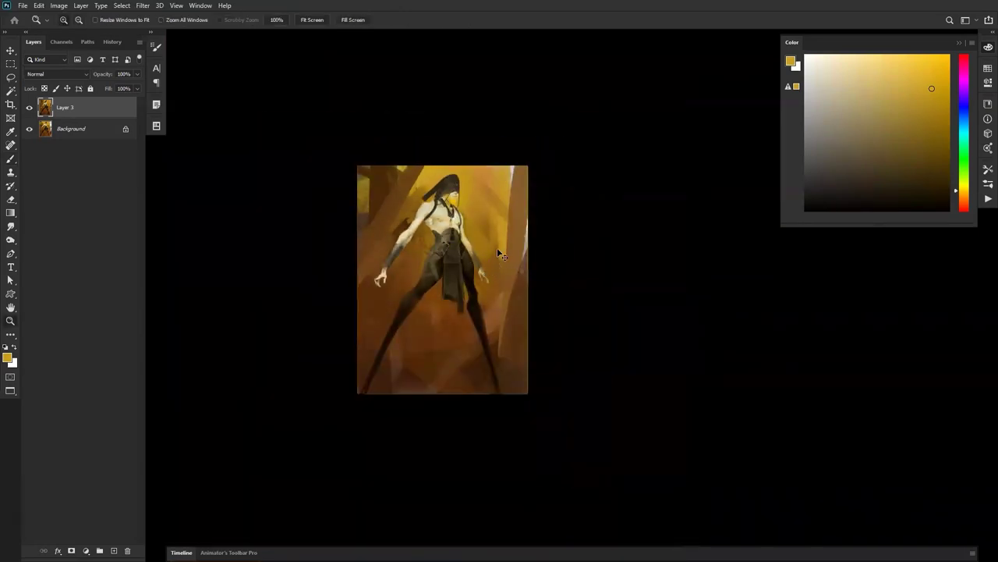
{"action": "key", "text": "ctrl+shift+h"}
{"action": "key", "text": "z"}
{"action": "left_click", "coordinate": [476, 247]}
{"action": "left_click", "coordinate": [474, 247]}
{"action": "left_click", "coordinate": [473, 246]}
{"action": "left_click_drag", "start_coordinate": [382, 262], "coordinate": [502, 211]}
{"action": "key", "text": "b"}
{"action": "left_click", "coordinate": [483, 184], "text": "alt"}
{"action": "key", "text": "bracketleft"}
{"action": "key", "text": "bracketleft"}
{"action": "key", "text": "bracketleft"}
{"action": "key", "text": "bracketleft"}
{"action": "key", "text": "bracketleft"}
{"action": "key", "text": "bracketleft"}
{"action": "key", "text": "bracketleft"}
{"action": "key", "text": "bracketleft"}
{"action": "key", "text": "bracketleft"}
{"action": "key", "text": "bracketleft"}
{"action": "key", "text": "bracketleft"}
{"action": "key", "text": "bracketleft"}
{"action": "key", "text": "bracketleft"}
{"action": "key", "text": "bracketleft"}
{"action": "key", "text": "bracketleft"}
{"action": "key", "text": "bracketleft"}
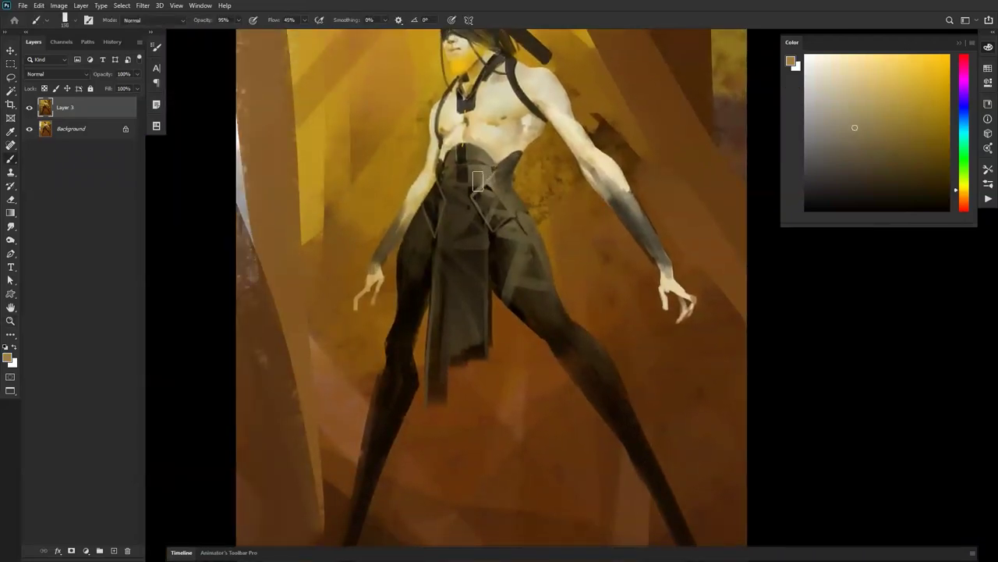
{"action": "left_click", "coordinate": [475, 195], "text": "alt"}
{"action": "left_click", "coordinate": [476, 191], "text": "alt"}
Paint fine grey-brown accents on the waistband's flared nearer edge and reset the brush colour to black.
{"action": "key", "text": "bracketright"}
{"action": "left_click", "coordinate": [509, 168], "text": "alt"}
{"action": "key", "text": "bracketleft"}
{"action": "key", "text": "bracketright"}
{"action": "left_click", "coordinate": [490, 166], "text": "alt"}
{"action": "left_click", "coordinate": [492, 167], "text": "alt"}
{"action": "key", "text": "d"}
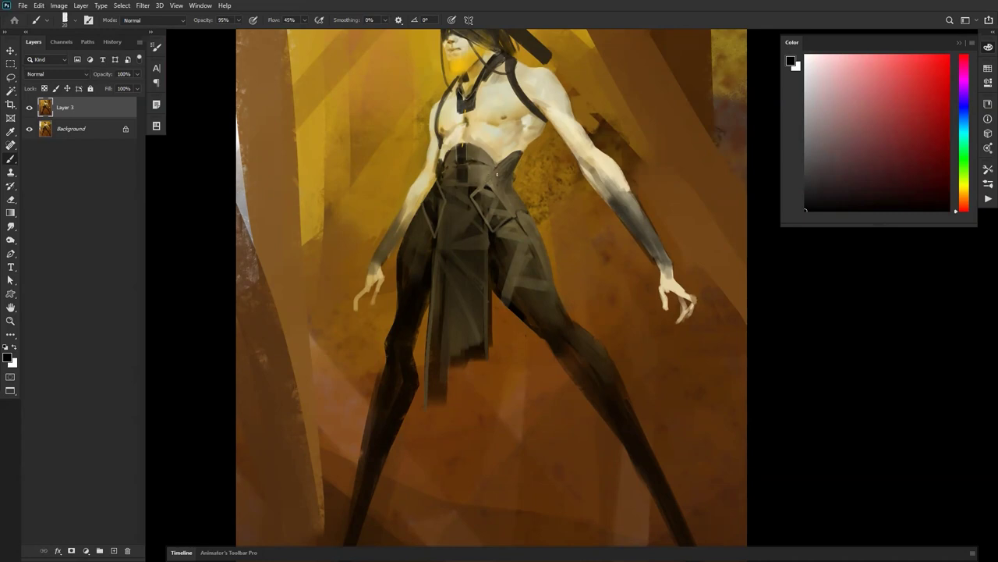
Mirror the canvas, refine the diamond-shaped hip seams with sampled grey-brown tones, and soften the hip area with a larger brush.
{"action": "key", "text": "z"}
{"action": "left_click", "coordinate": [491, 215], "text": "alt"}
{"action": "key", "text": "F2"}
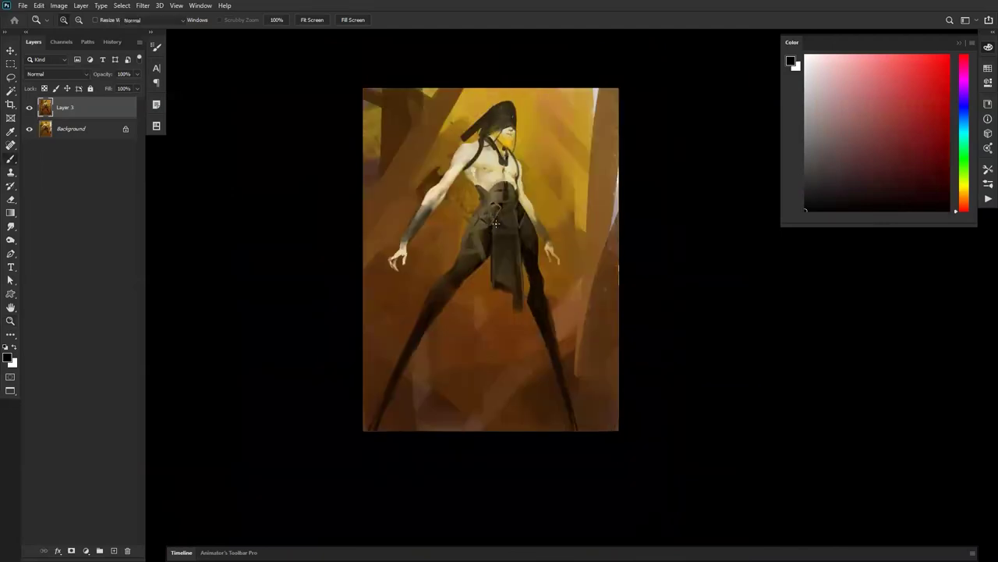
{"action": "left_click", "coordinate": [500, 216]}
{"action": "left_click", "coordinate": [500, 215]}
{"action": "key", "text": "b"}
{"action": "left_click", "coordinate": [493, 148], "text": "alt"}
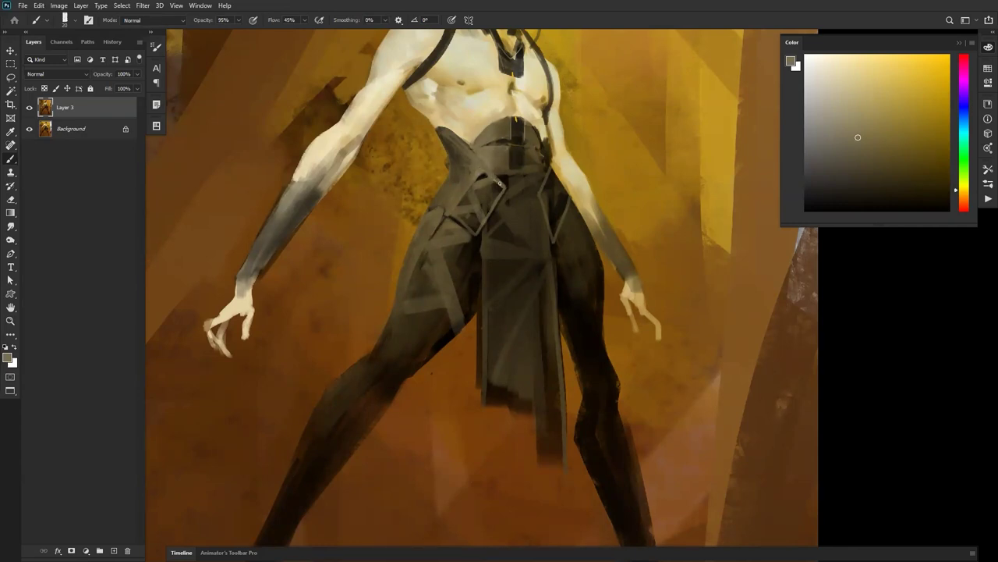
{"action": "left_click", "coordinate": [460, 197], "text": "alt"}
{"action": "left_click", "coordinate": [436, 204], "text": "alt"}
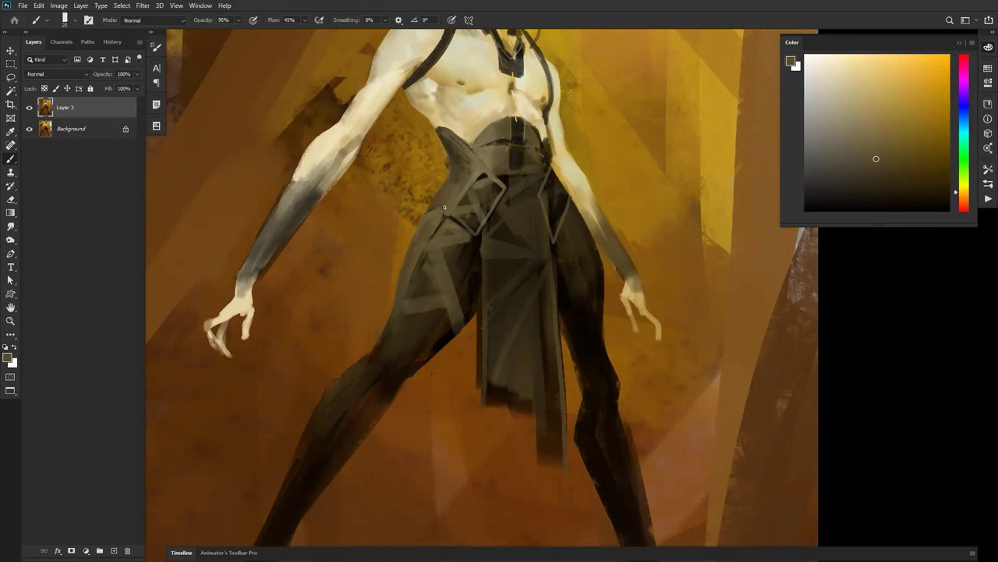
{"action": "left_click", "coordinate": [437, 216], "text": "alt"}
{"action": "key", "text": "bracketright"}
{"action": "key", "text": "bracketright"}
{"action": "key", "text": "bracketright"}
{"action": "key", "text": "bracketright"}
{"action": "key", "text": "bracketright"}
{"action": "key", "text": "bracketright"}
{"action": "key", "text": "bracketright"}
Mirror the canvas and paint broad, sampled brown-grey strokes over the back of the hood and its projecting flap.
{"action": "key", "text": "z"}
{"action": "left_click", "coordinate": [508, 227], "text": "alt"}
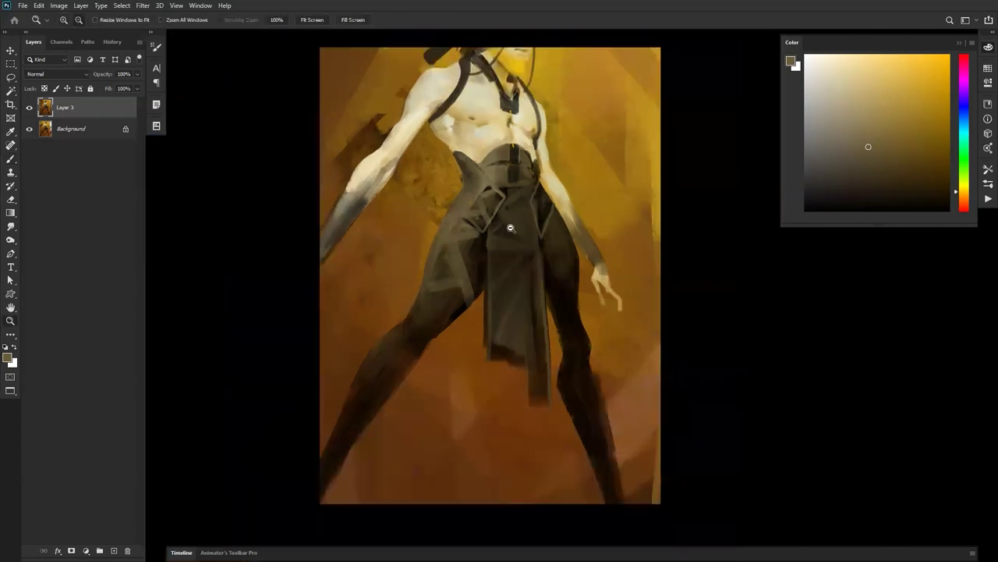
{"action": "left_click", "coordinate": [509, 227], "text": "alt"}
{"action": "key", "text": "ctrl+shift+h"}
{"action": "left_click", "coordinate": [498, 156]}
{"action": "left_click", "coordinate": [498, 152]}
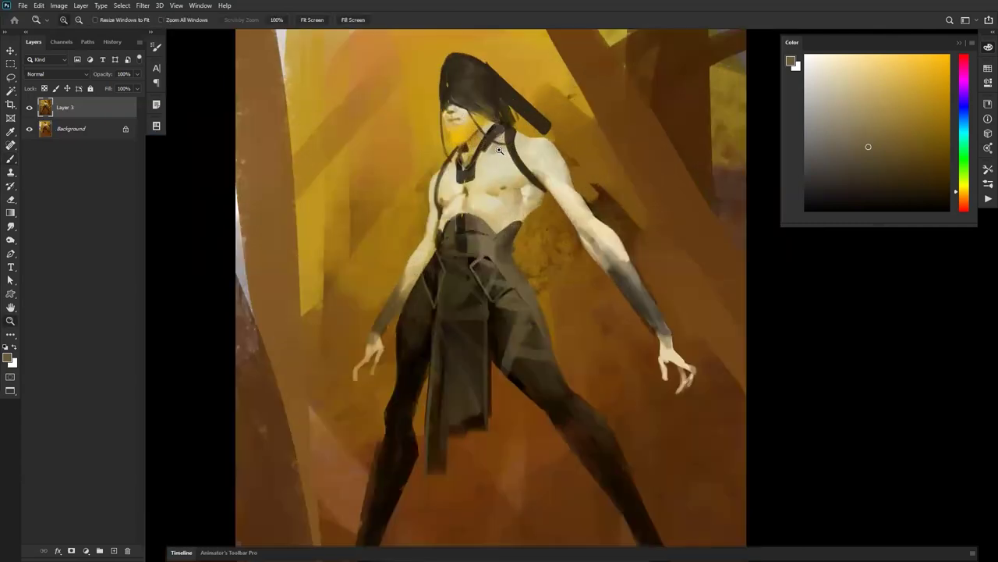
{"action": "left_click", "coordinate": [495, 134]}
{"action": "key", "text": "b"}
{"action": "left_click_drag", "start_coordinate": [487, 90], "coordinate": [489, 152]}
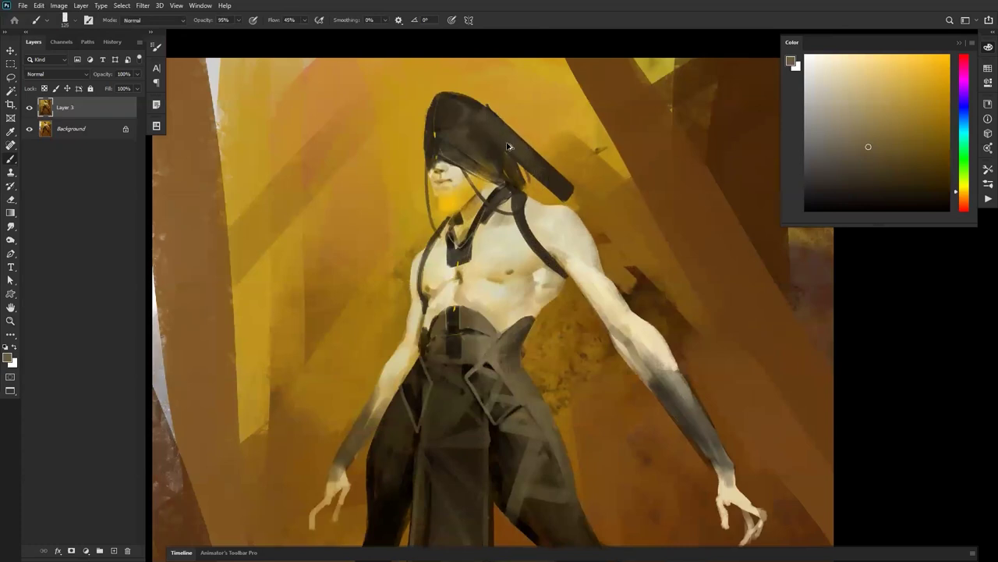
{"action": "left_click", "coordinate": [498, 132], "text": "alt"}
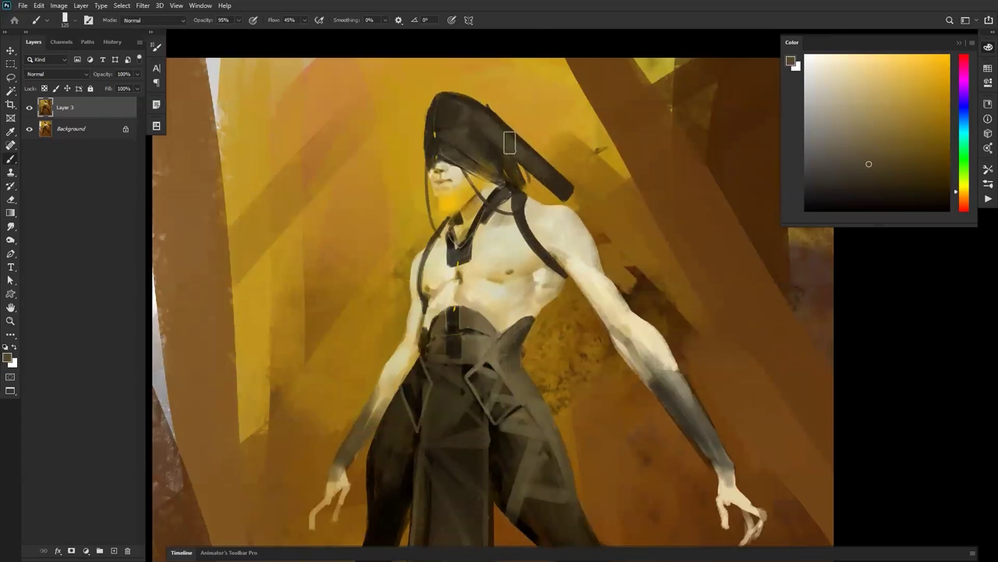
{"action": "left_click", "coordinate": [494, 133], "text": "alt"}
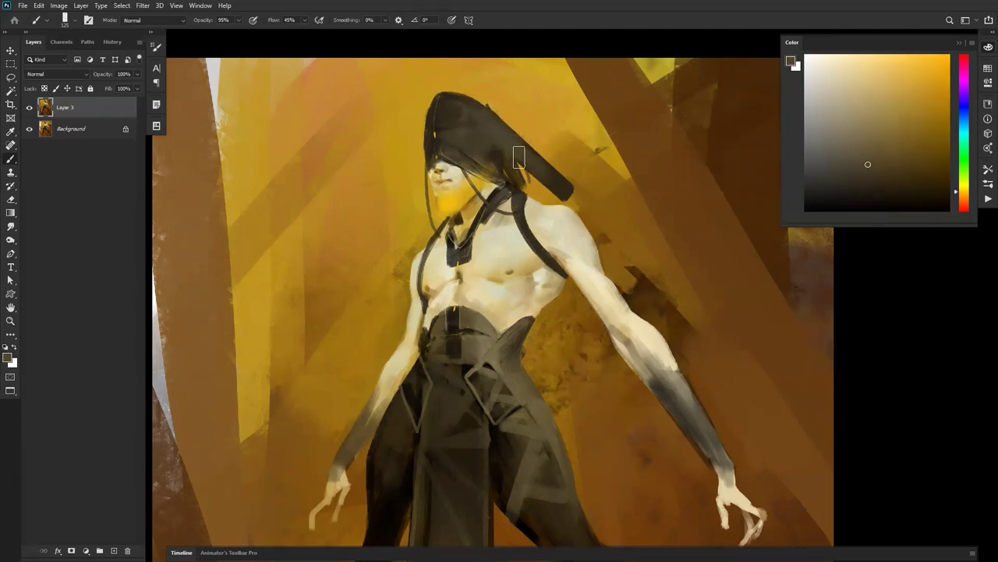
Mirror the canvas and deepen the shadows beneath the hood behind the head with black.
{"action": "left_click", "coordinate": [555, 225], "text": "ctrl+alt"}
{"action": "left_click", "coordinate": [559, 231], "text": "ctrl+alt"}
{"action": "left_click", "coordinate": [558, 231], "text": "ctrl+alt"}
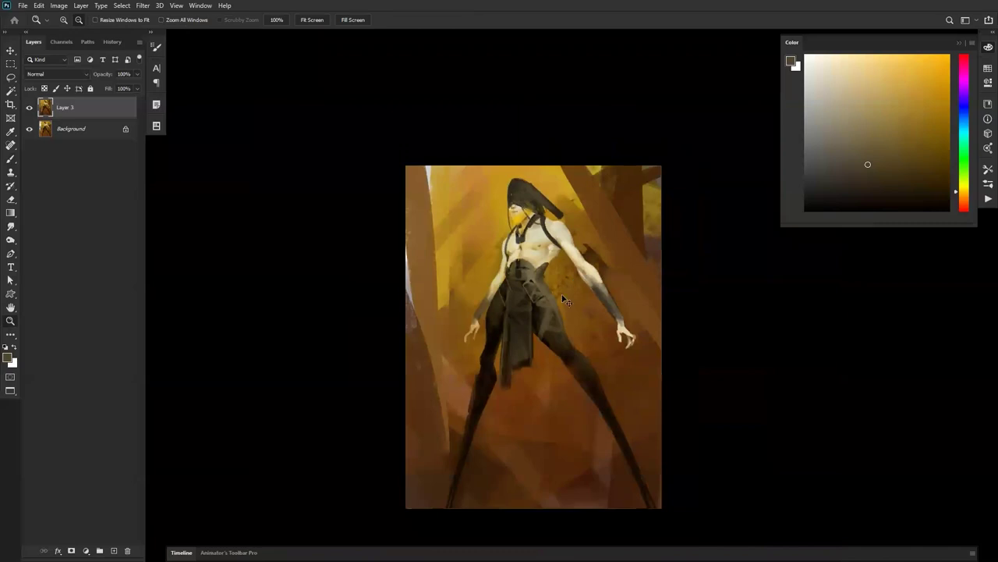
{"action": "left_click", "coordinate": [560, 296]}
{"action": "left_click", "coordinate": [556, 294]}
{"action": "key", "text": "b"}
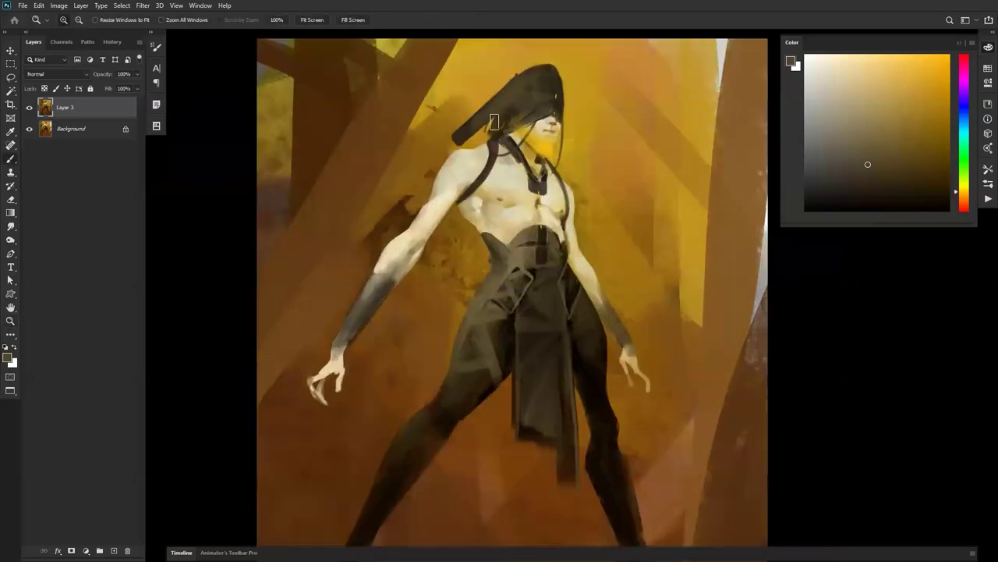
{"action": "key", "text": "d"}
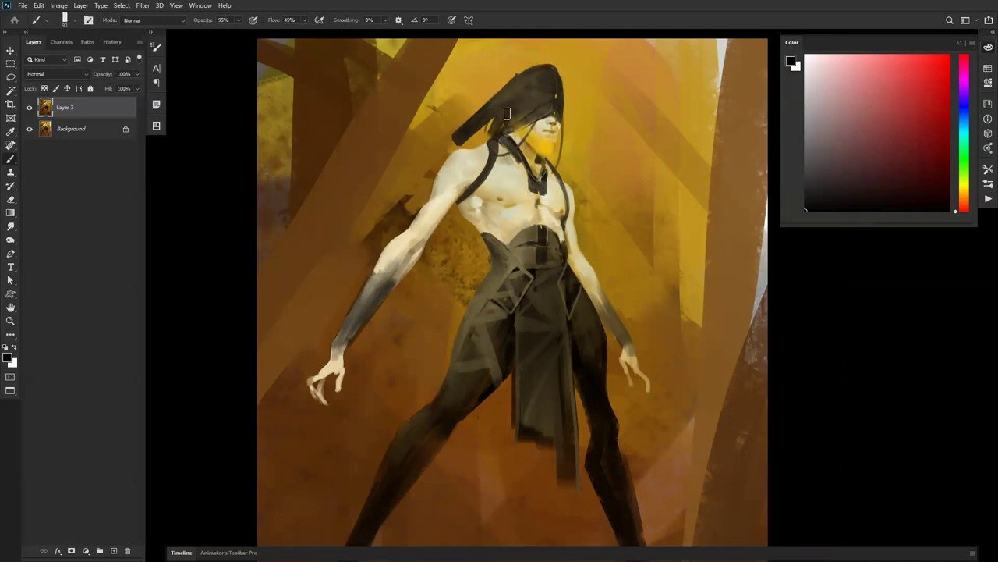
{"action": "key", "text": "bracketleft"}
{"action": "key", "text": "bracketleft"}
{"action": "key", "text": "bracketleft"}
{"action": "key", "text": "bracketleft"}
{"action": "key", "text": "bracketleft"}
{"action": "key", "text": "bracketleft"}
{"action": "key", "text": "bracketleft"}
{"action": "key", "text": "bracketleft"}
{"action": "key", "text": "bracketleft"}
{"action": "key", "text": "bracketright"}
Refine the crown and front shading of the hood with sampled dark brown tones and a small brush.
{"action": "left_click", "coordinate": [537, 76], "text": "alt"}
{"action": "key", "text": "bracketright"}
{"action": "key", "text": "bracketright"}
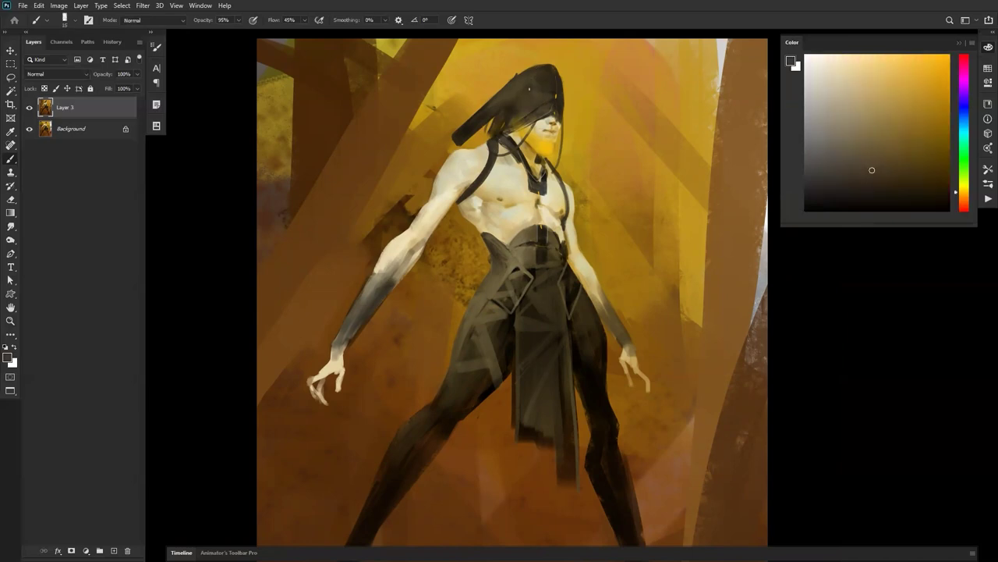
{"action": "left_click", "coordinate": [543, 92], "text": "ctrl"}
{"action": "left_click", "coordinate": [527, 49], "text": "alt"}
{"action": "key", "text": "bracketleft"}
{"action": "key", "text": "bracketleft"}
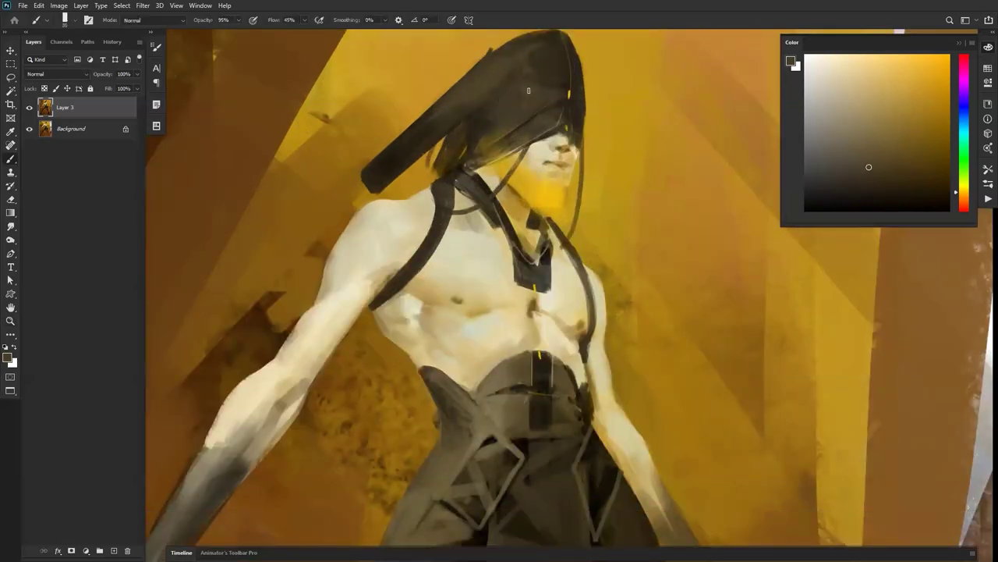
{"action": "key", "text": "z"}
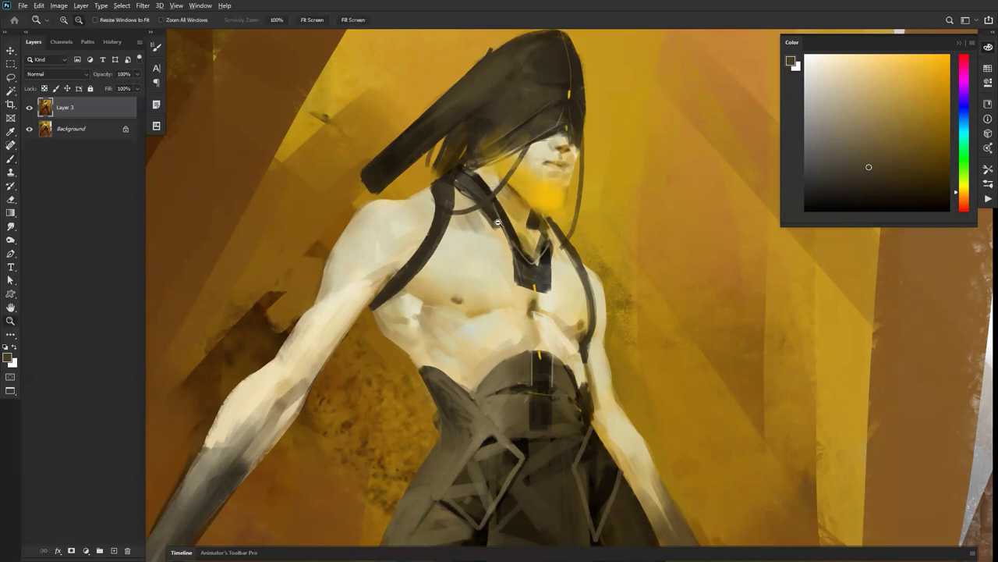
Paint a thin dark strap stroke across the back of the hood and its projecting flap with sampled dark brown tones.
{"action": "left_click", "coordinate": [499, 224], "text": "alt"}
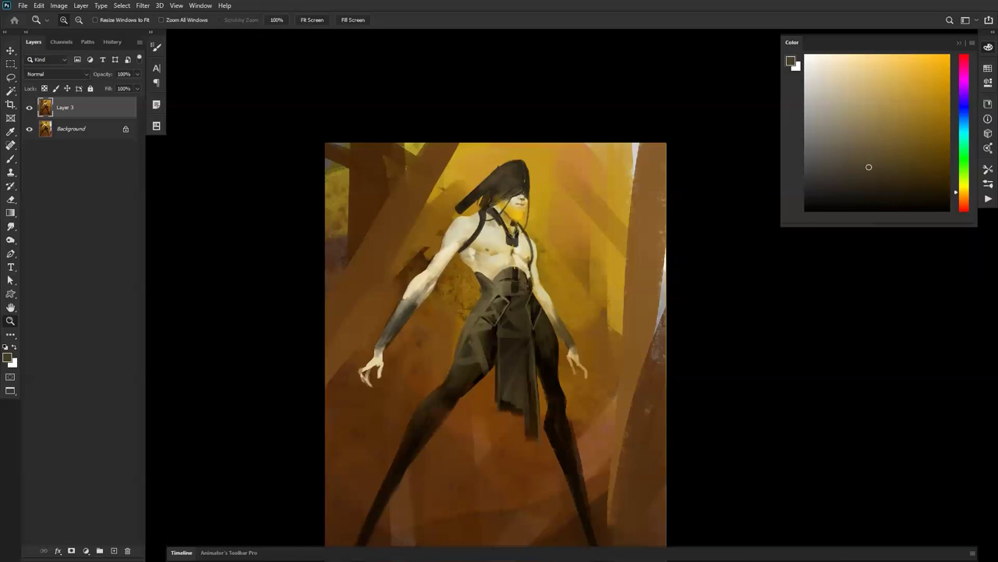
{"action": "left_click", "coordinate": [552, 238]}
{"action": "left_click", "coordinate": [537, 233]}
{"action": "left_click_drag", "start_coordinate": [536, 233], "coordinate": [612, 180]}
{"action": "key", "text": "b"}
{"action": "left_click", "coordinate": [491, 135], "text": "alt"}
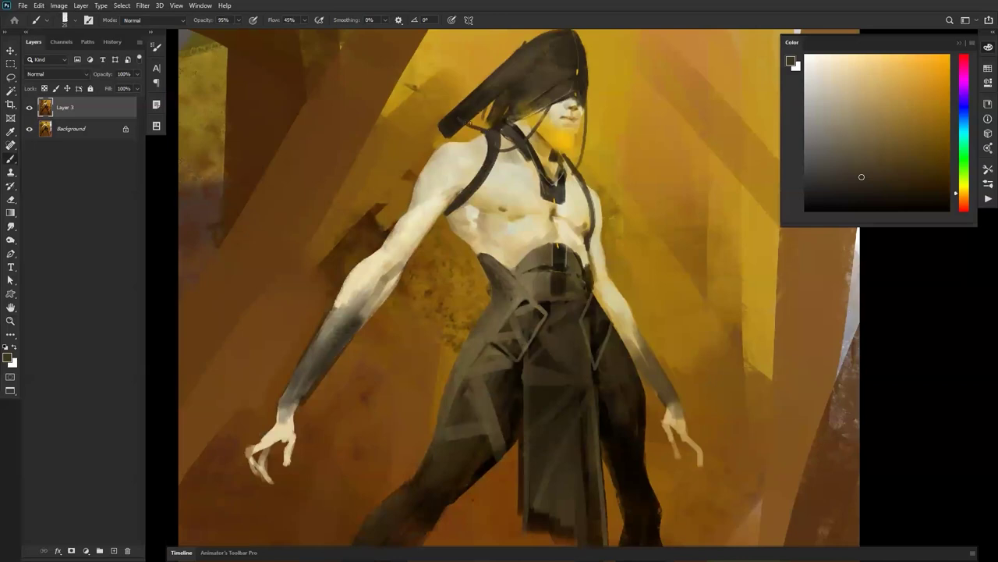
{"action": "left_click", "coordinate": [484, 134], "text": "alt"}
{"action": "mouse_move", "coordinate": [485, 130]}
{"action": "left_mouse_down"}
{"action": "mouse_move", "coordinate": [473, 117]}
{"action": "mouse_move", "coordinate": [505, 69]}
{"action": "left_mouse_up"}
Mirror the canvas and paint the front of the waistband with a sampled grey-brown tone.
{"action": "key", "text": "z"}
{"action": "left_click", "coordinate": [537, 219], "text": "alt"}
{"action": "left_click", "coordinate": [546, 248], "text": "alt"}
{"action": "left_click", "coordinate": [555, 268], "text": "alt"}
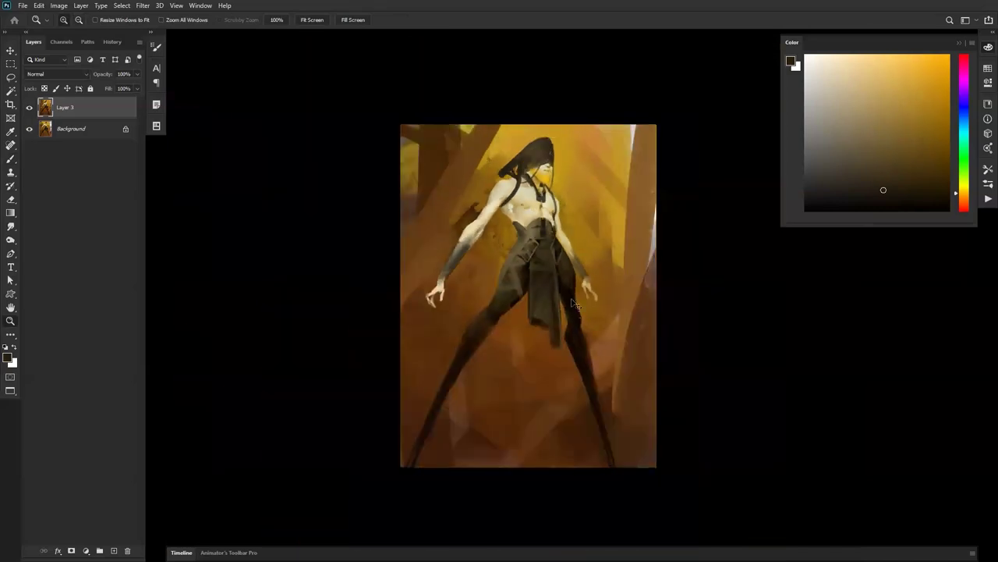
{"action": "key", "text": "ctrl+shift+h"}
{"action": "key", "text": "b"}
{"action": "key", "text": "z"}
{"action": "left_click", "coordinate": [534, 263]}
{"action": "left_click", "coordinate": [533, 262]}
{"action": "left_click", "coordinate": [533, 262]}
{"action": "key", "text": "b"}
{"action": "left_click", "coordinate": [518, 174], "text": "alt"}
{"action": "left_click_drag", "start_coordinate": [492, 191], "coordinate": [499, 205]}
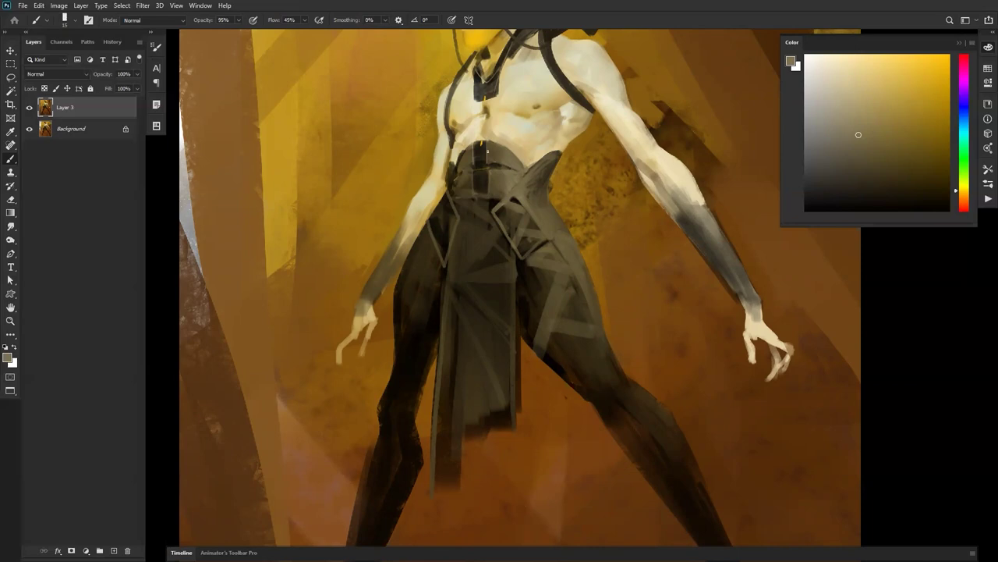
Darken the central closure of the waistband with black and clean up the surrounding band with sampled grey-brown.
{"action": "key", "text": "d"}
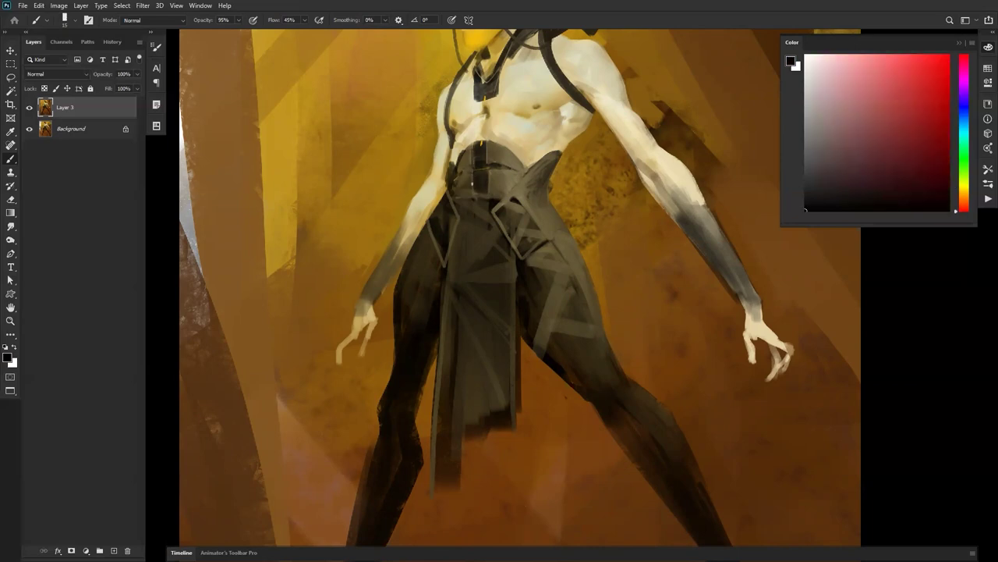
{"action": "left_click", "coordinate": [472, 156], "text": "alt"}
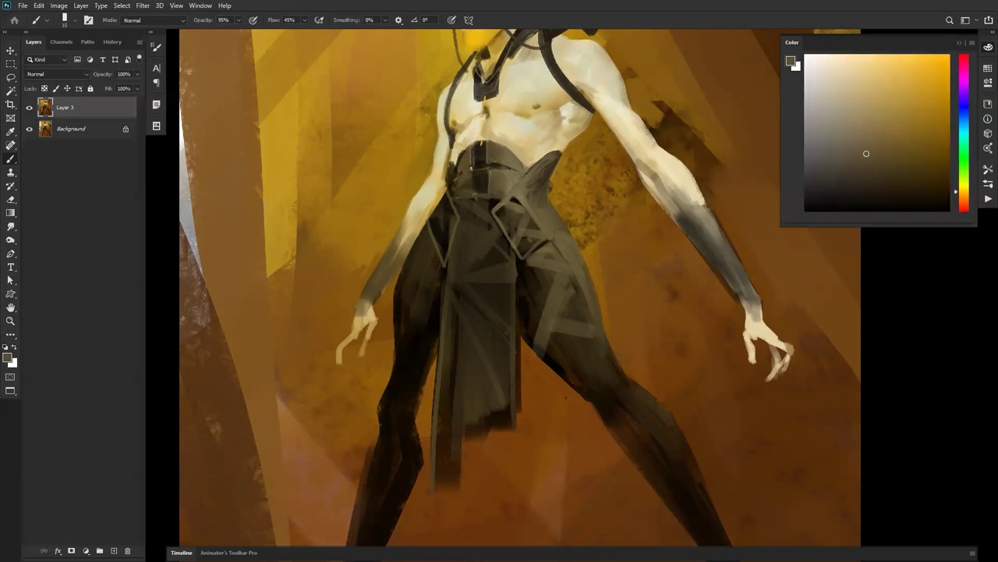
{"action": "key", "text": "]"}
{"action": "key", "text": "d"}
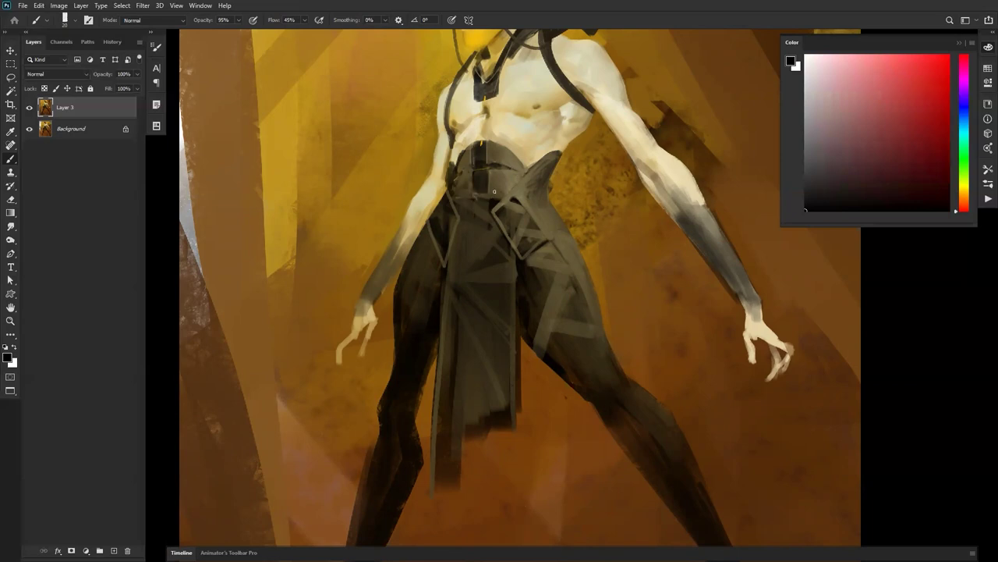
{"action": "left_click", "coordinate": [496, 190], "text": "alt"}
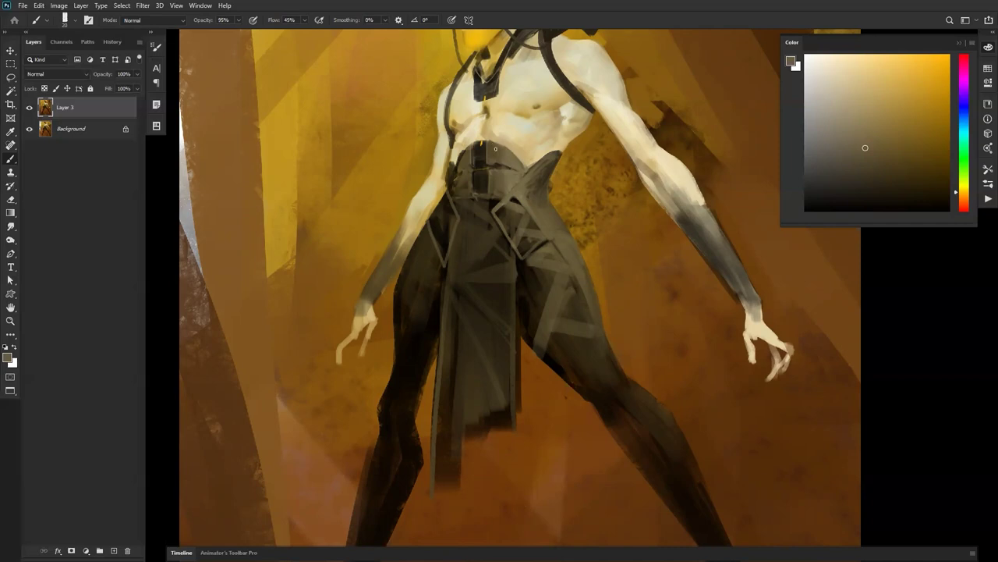
Mirror the canvas and refine the diamond-shaped hip seam and the waistband edges with sampled grey-brown and skin tones.
{"action": "left_click", "coordinate": [510, 197], "text": "alt"}
{"action": "left_click", "coordinate": [508, 211], "text": "alt"}
{"action": "left_click", "coordinate": [506, 227], "text": "alt"}
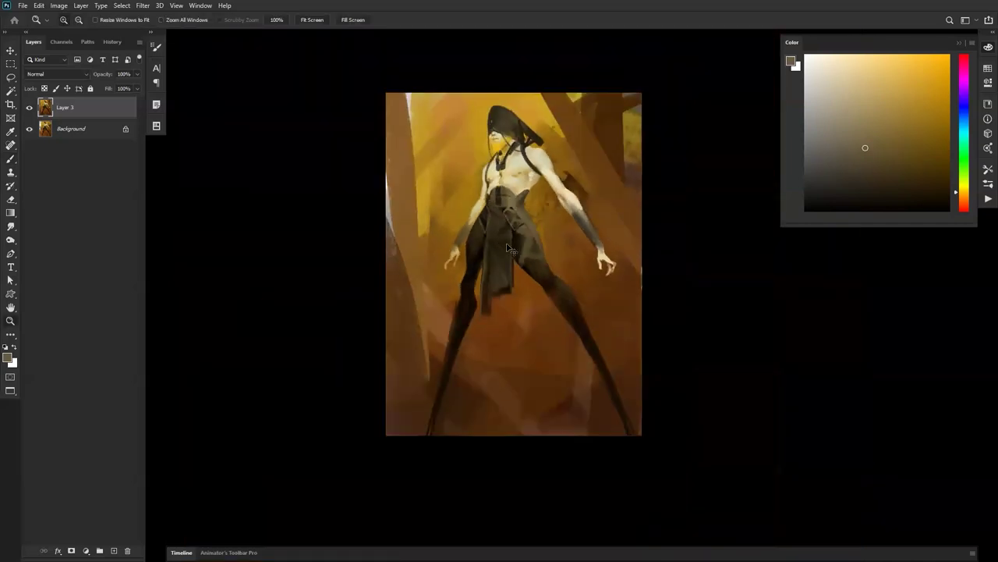
{"action": "key", "text": "ctrl+shift+h"}
{"action": "scroll", "coordinate": [517, 224], "scroll_direction": "up", "scroll_amount": 3}
{"action": "left_click", "coordinate": [529, 203], "text": "alt"}
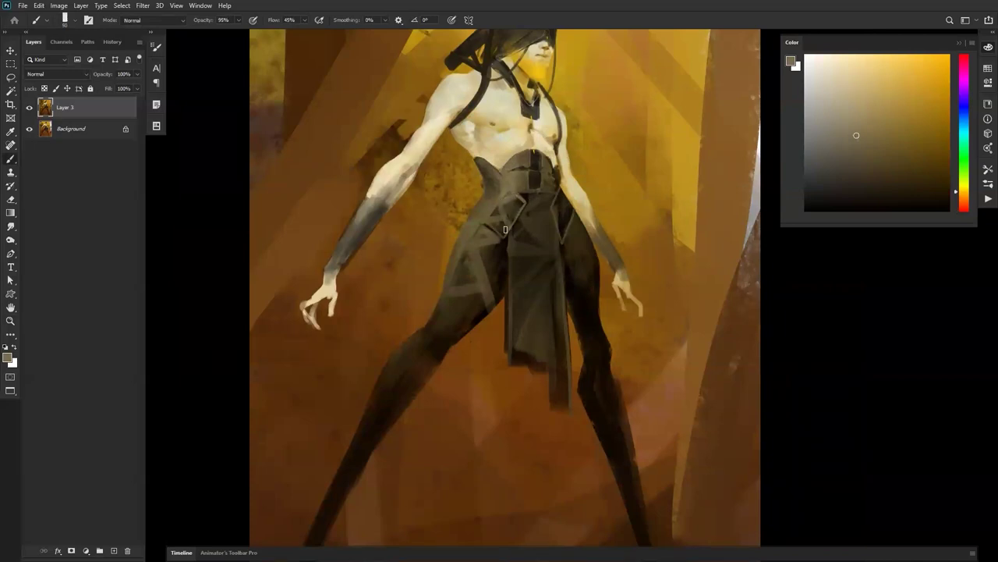
{"action": "left_click", "coordinate": [516, 192], "text": "alt"}
{"action": "left_click", "coordinate": [479, 151], "text": "alt"}
{"action": "left_click", "coordinate": [557, 160], "text": "alt"}
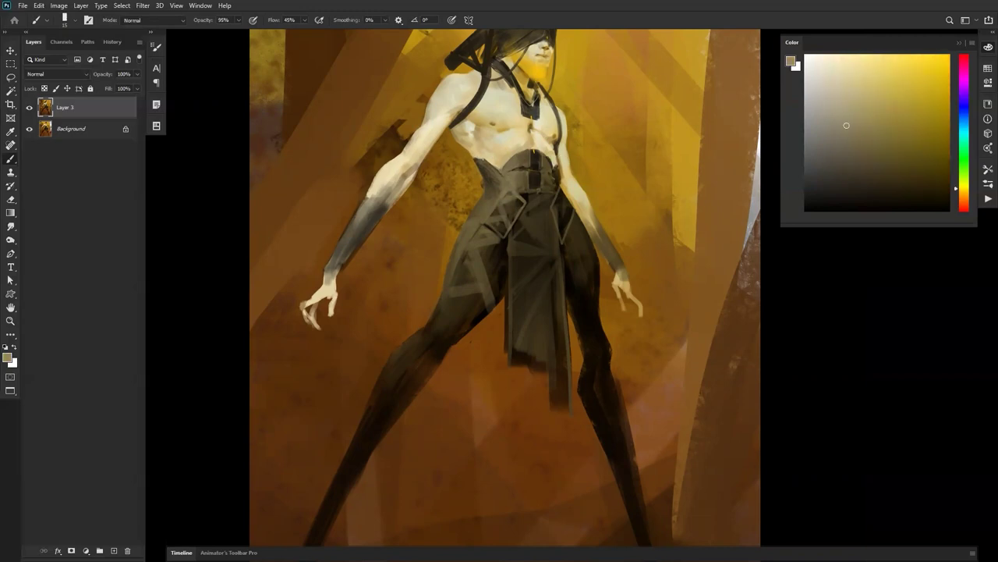
Refine the contour of the far torso and upper arm with dark brown and golden ochre, using a larger brush.
{"action": "left_click", "coordinate": [559, 135], "text": "alt"}
{"action": "mouse_move", "coordinate": [902, 144]}
{"action": "left_mouse_down"}
{"action": "mouse_move", "coordinate": [903, 169]}
{"action": "mouse_move", "coordinate": [929, 173]}
{"action": "left_mouse_up"}
{"action": "key", "text": "bracketright"}
{"action": "key", "text": "bracketright"}
{"action": "key", "text": "bracketright"}
{"action": "key", "text": "bracketright"}
{"action": "key", "text": "bracketright"}
{"action": "key", "text": "bracketright"}
{"action": "key", "text": "bracketright"}
{"action": "key", "text": "bracketright"}
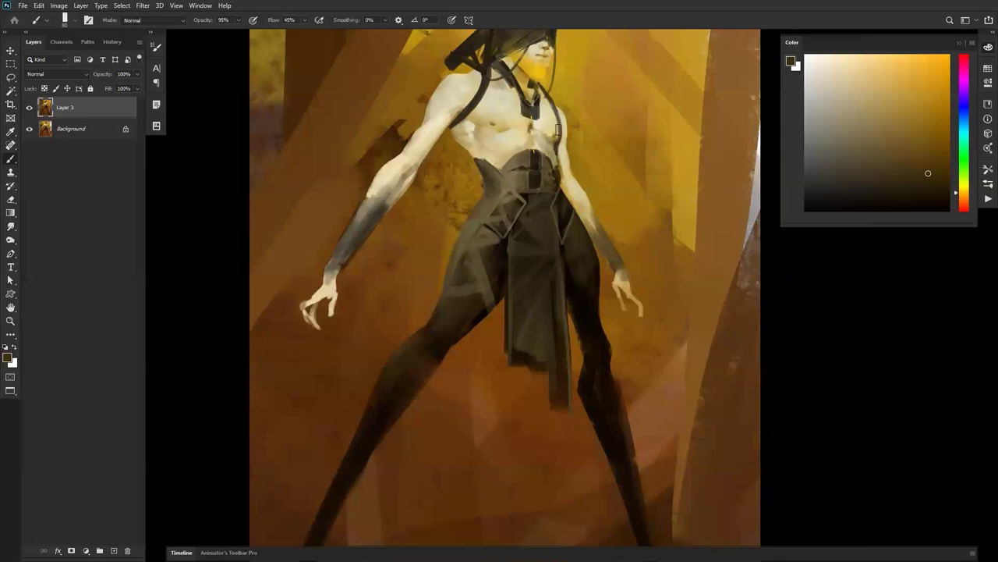
{"action": "left_click", "coordinate": [948, 122]}
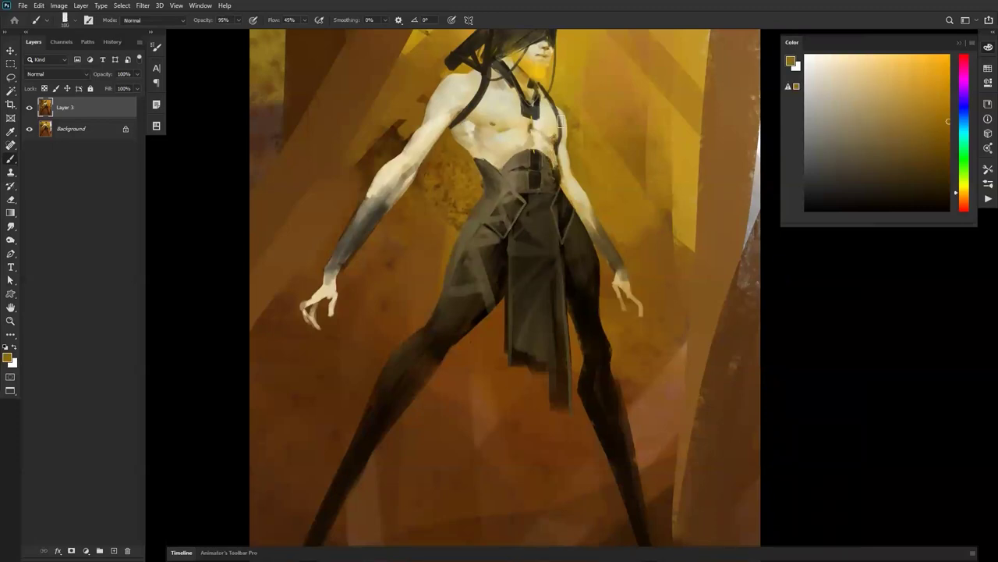
{"action": "left_click_drag", "start_coordinate": [567, 176], "coordinate": [573, 200]}
Check the figure in the mirrored canvas and switch to a round brush preset from the STANDARD brush set.
{"action": "key", "text": "z"}
{"action": "left_click", "coordinate": [571, 243], "text": "alt"}
{"action": "left_click", "coordinate": [574, 246], "text": "alt"}
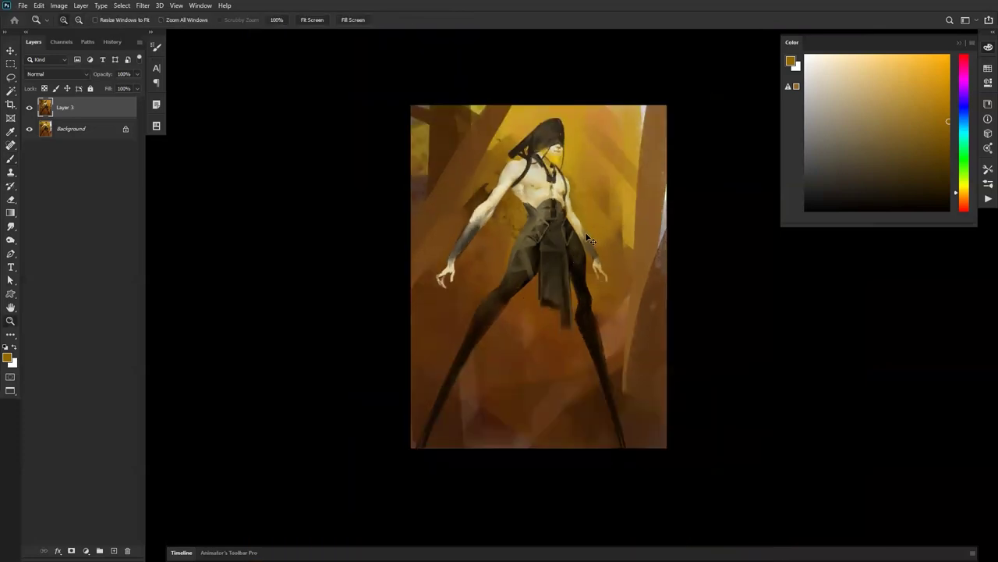
{"action": "key", "text": "ctrl+shift+h"}
{"action": "key", "text": "z"}
{"action": "left_click", "coordinate": [570, 225]}
{"action": "left_click", "coordinate": [571, 226]}
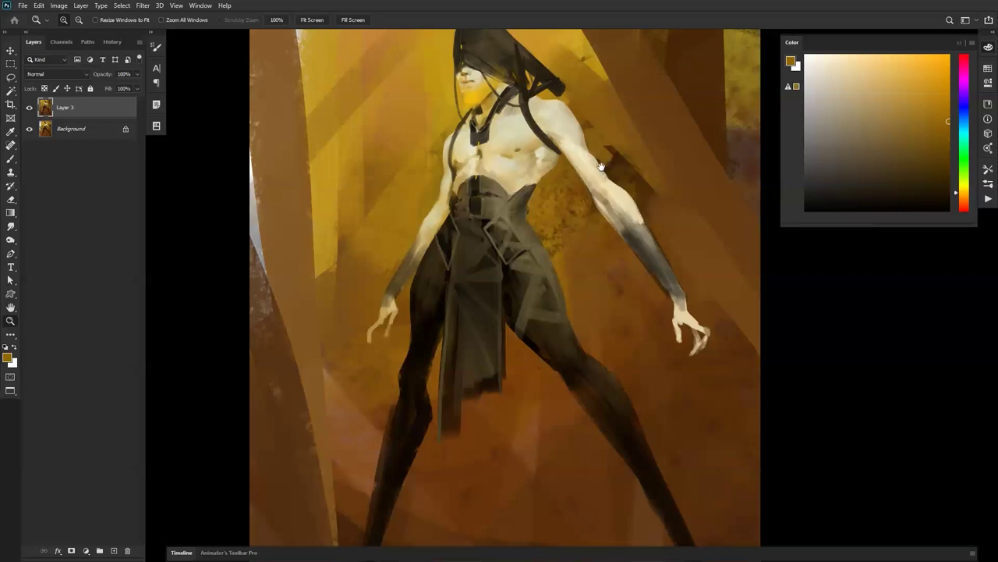
{"action": "left_click_drag", "start_coordinate": [599, 165], "coordinate": [593, 209]}
{"action": "right_click", "coordinate": [582, 189]}
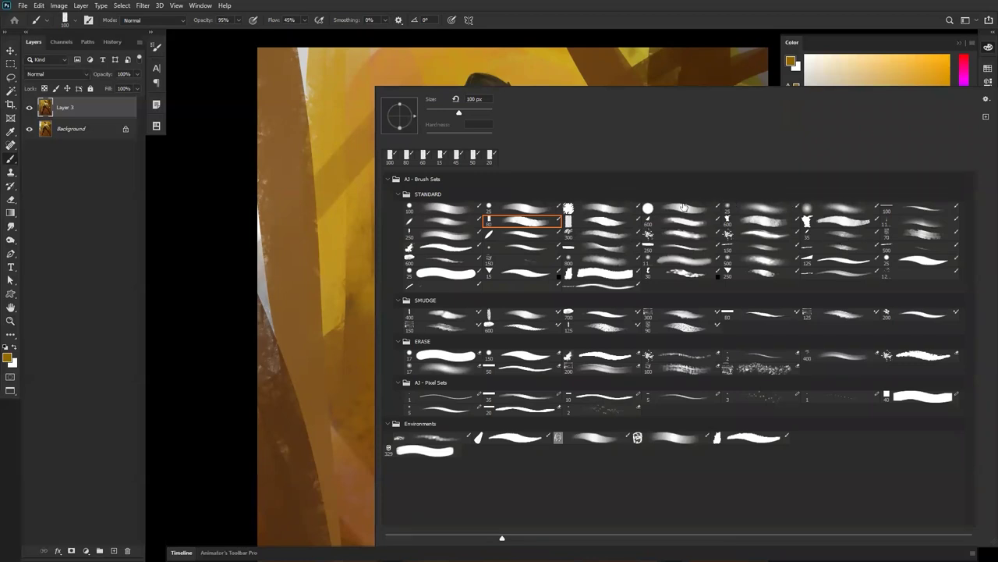
{"action": "left_click", "coordinate": [681, 217]}
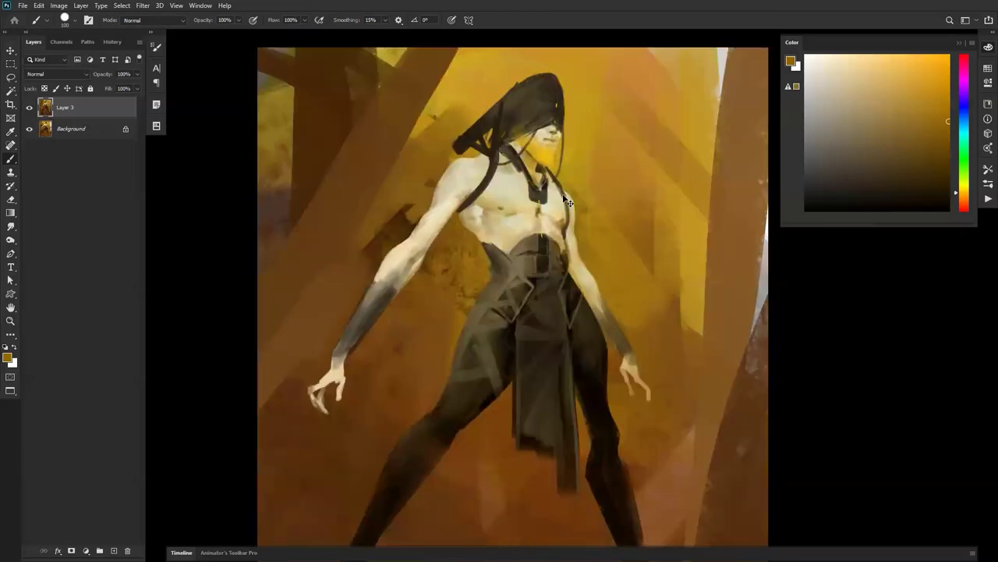
{"action": "key", "text": "ctrl+shift+h"}
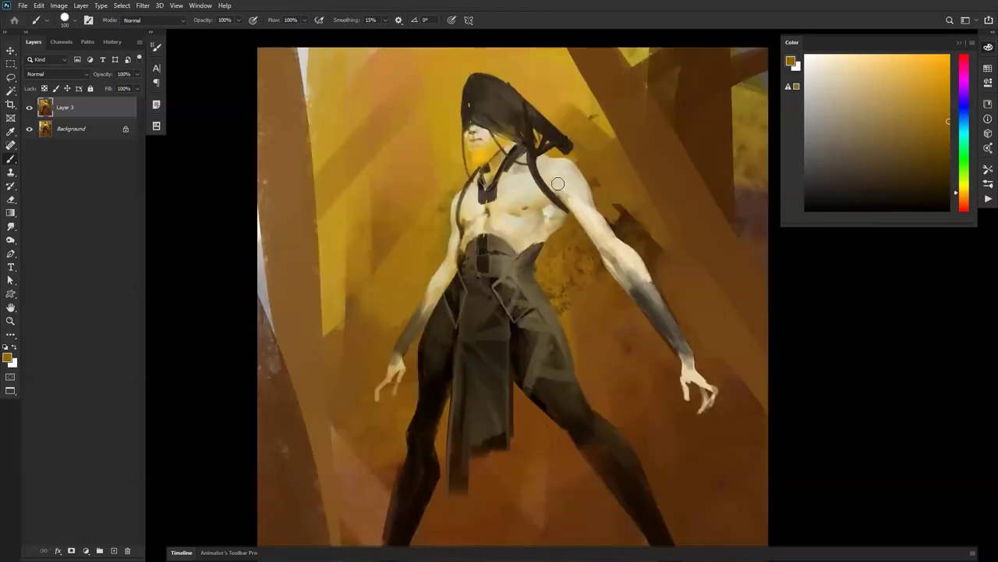
Blend the near shoulder and upper arm with sampled light skin tones using the round brush.
{"action": "left_click", "coordinate": [557, 189], "text": "ctrl"}
{"action": "left_click", "coordinate": [569, 198], "text": "alt"}
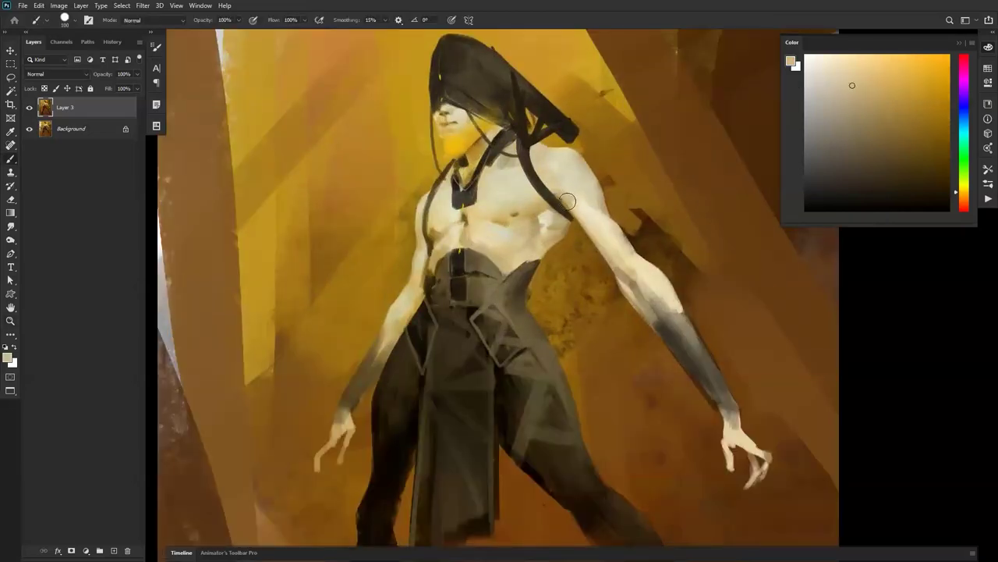
{"action": "key", "text": "d"}
{"action": "left_click", "coordinate": [553, 158], "text": "alt"}
{"action": "left_click", "coordinate": [552, 171], "text": "alt"}
{"action": "left_click", "coordinate": [550, 159], "text": "alt"}
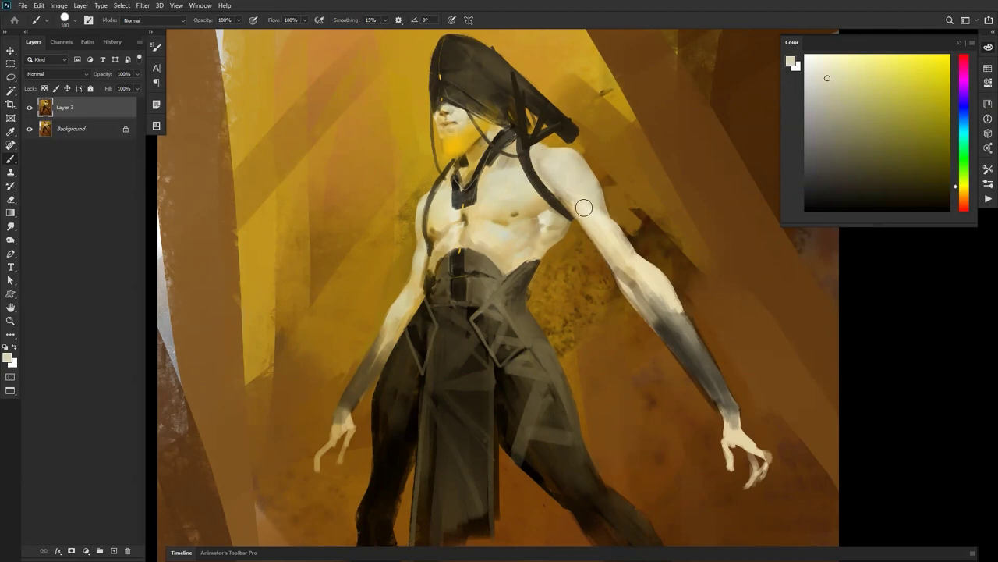
Shade the upper chest lightly with dark olive, then blend it with a sampled pale skin tone.
{"action": "left_click", "coordinate": [941, 144]}
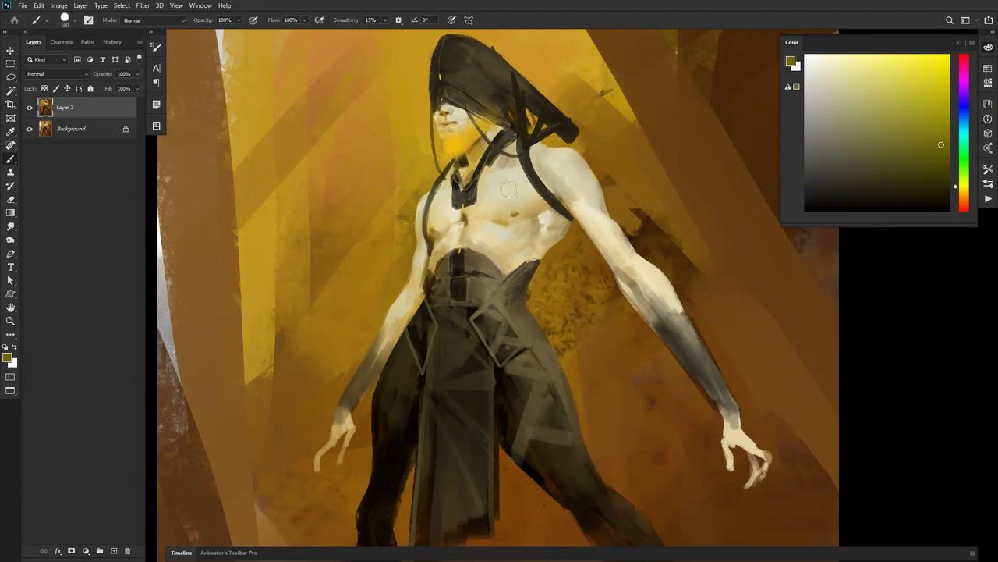
{"action": "left_click_drag", "start_coordinate": [511, 202], "coordinate": [483, 191]}
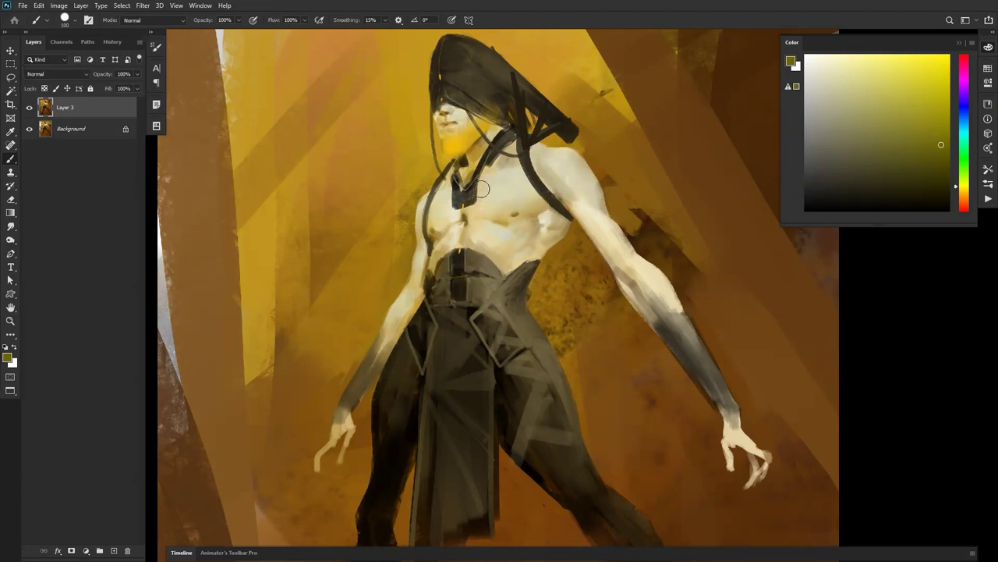
{"action": "left_click", "coordinate": [527, 211], "text": "alt"}
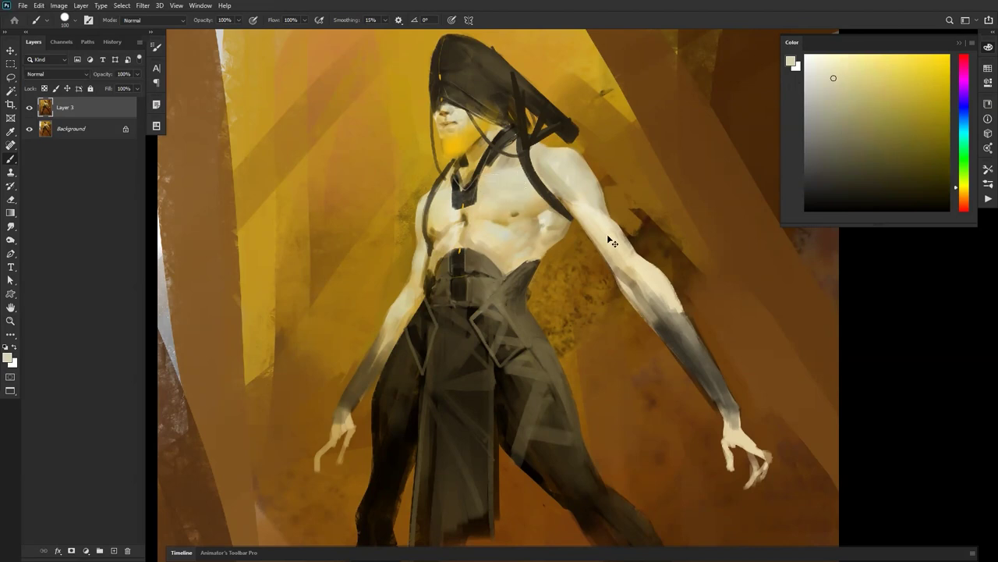
Mirror the canvas and soften the skin shading on the chest, near arm and ribs with sampled cream and beige tones.
{"action": "key", "text": "ctrl+shift+h"}
{"action": "left_click", "coordinate": [497, 178], "text": "alt"}
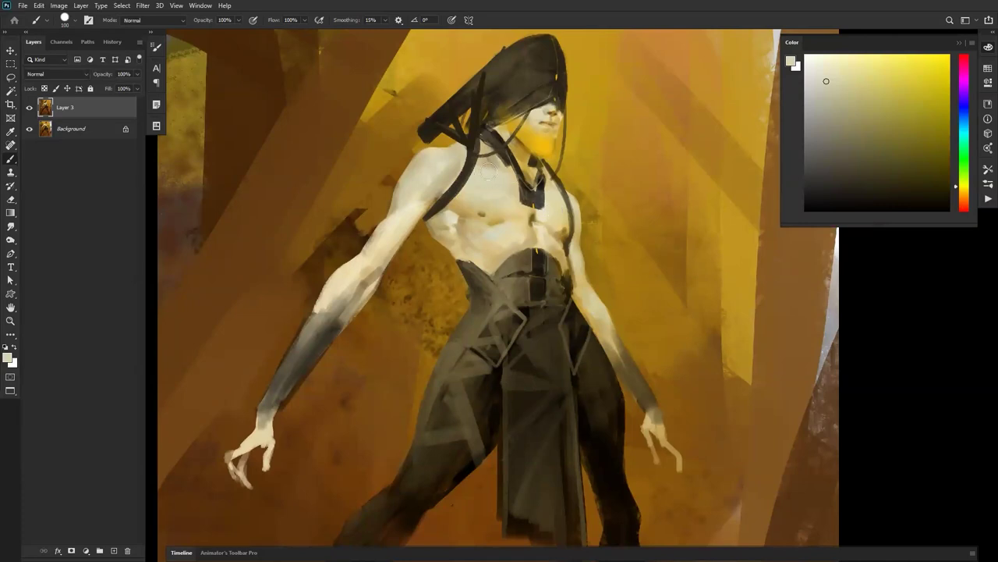
{"action": "left_click", "coordinate": [452, 164], "text": "alt"}
{"action": "key", "text": "r"}
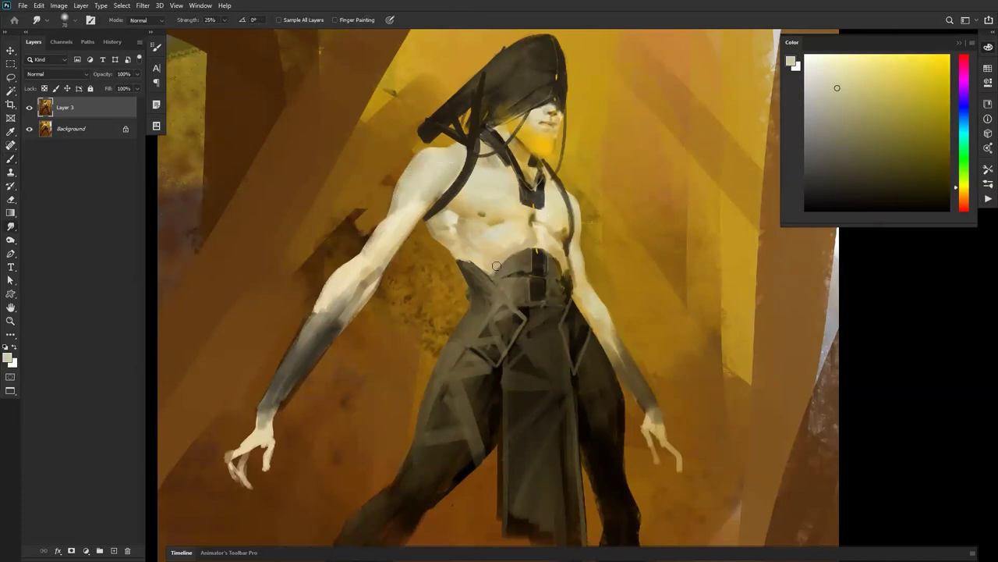
{"action": "key", "text": "b"}
{"action": "left_click", "coordinate": [405, 214], "text": "alt"}
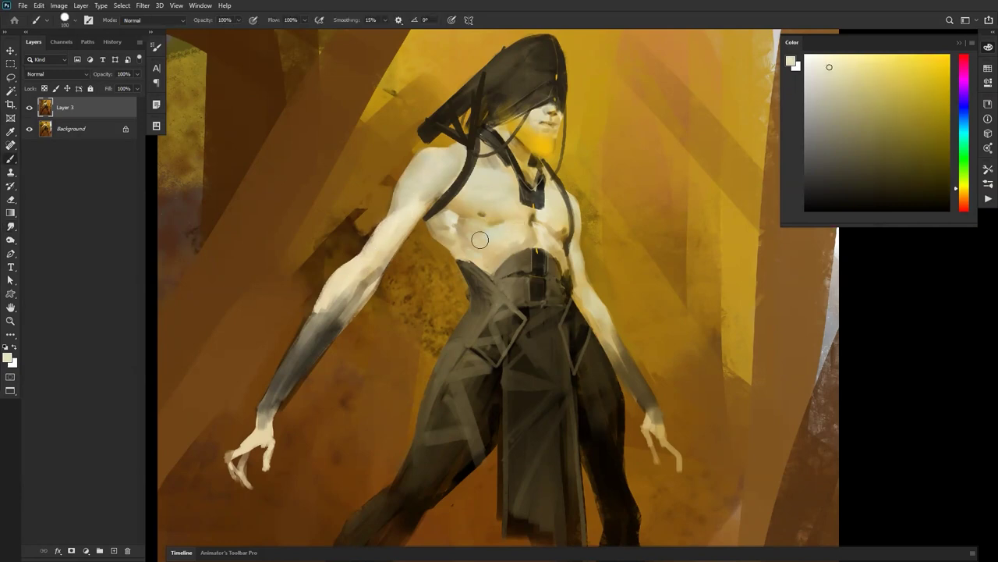
{"action": "left_click", "coordinate": [453, 223], "text": "alt"}
{"action": "left_click", "coordinate": [437, 228], "text": "alt"}
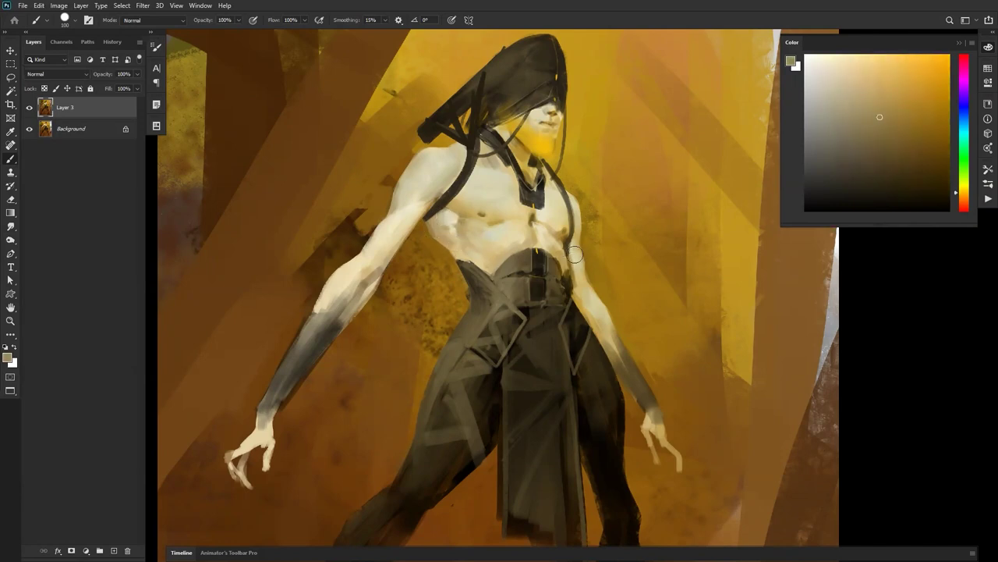
Mirror the canvas and paint a sampled brown-grey tone across the side of the waistband.
{"action": "key", "text": "z"}
{"action": "left_click", "coordinate": [555, 270], "text": "alt"}
{"action": "left_click", "coordinate": [556, 270], "text": "alt"}
{"action": "left_click", "coordinate": [559, 272], "text": "alt"}
{"action": "key", "text": "ctrl+shift+h"}
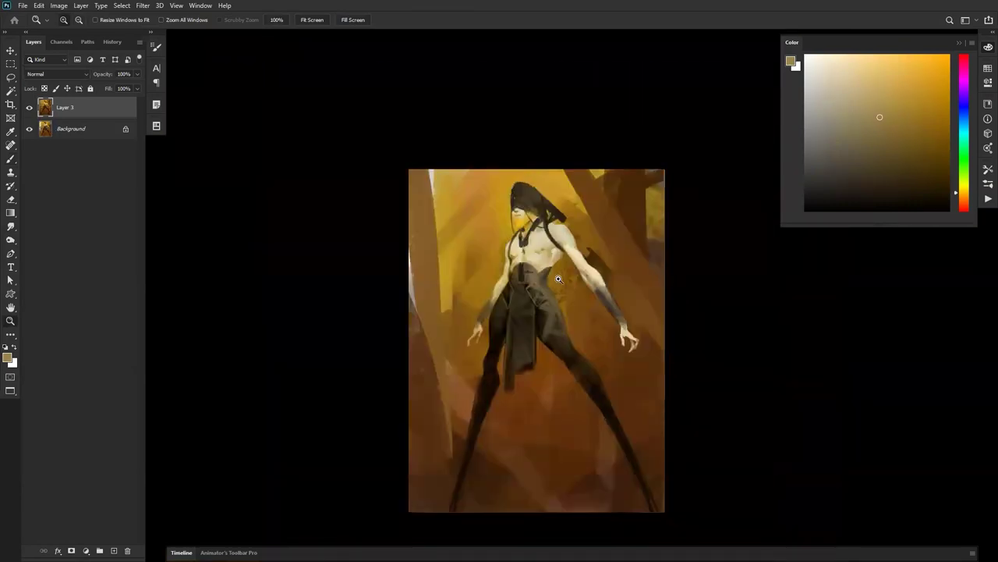
{"action": "left_click", "coordinate": [558, 274]}
{"action": "left_click", "coordinate": [556, 283]}
{"action": "left_click", "coordinate": [556, 283]}
{"action": "key", "text": "b"}
{"action": "left_click", "coordinate": [510, 270], "text": "alt"}
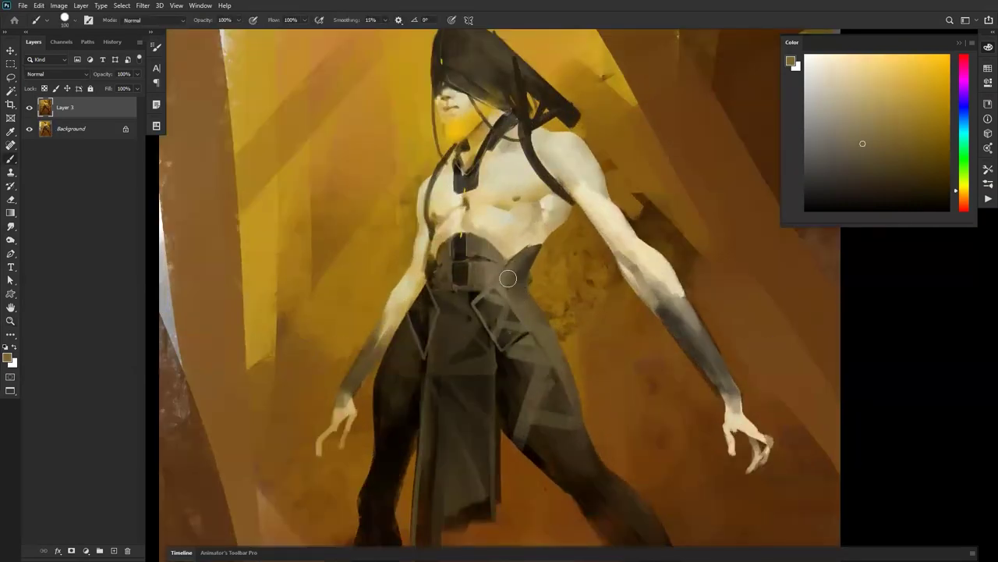
{"action": "mouse_move", "coordinate": [522, 260]}
{"action": "left_mouse_down"}
{"action": "mouse_move", "coordinate": [521, 296]}
{"action": "mouse_move", "coordinate": [521, 266]}
{"action": "mouse_move", "coordinate": [476, 282]}
{"action": "left_mouse_up"}
Paint broad sampled dark brown strokes down the hanging front cloth to even out its surface.
{"action": "left_click", "coordinate": [466, 301], "text": "alt"}
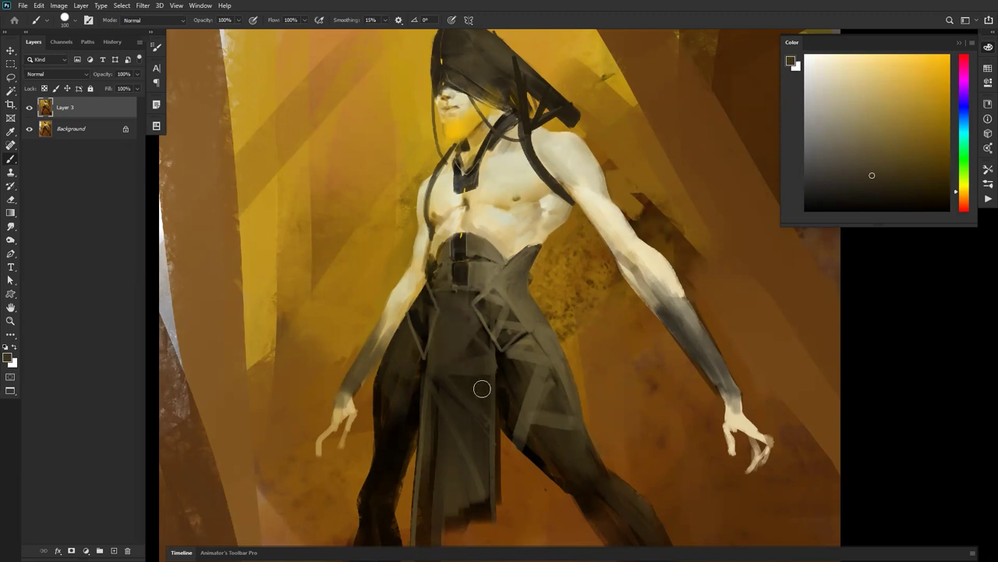
{"action": "mouse_move", "coordinate": [466, 405]}
{"action": "left_mouse_down"}
{"action": "mouse_move", "coordinate": [474, 390]}
{"action": "mouse_move", "coordinate": [435, 449]}
{"action": "mouse_move", "coordinate": [434, 482]}
{"action": "left_mouse_up"}
{"action": "left_click_drag", "start_coordinate": [432, 437], "coordinate": [429, 504]}
Mirror the canvas and paint a brown tone from the near thigh down over the knee with a larger brush.
{"action": "key", "text": "alt+space"}
{"action": "left_click", "coordinate": [485, 421], "text": "alt"}
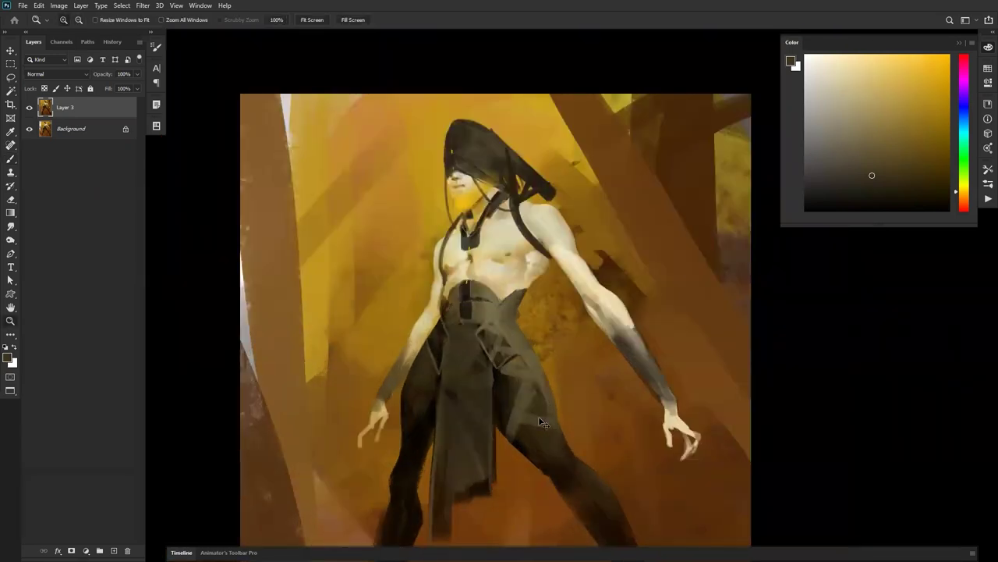
{"action": "key", "text": "ctrl+shift+h"}
{"action": "left_click_drag", "start_coordinate": [584, 332], "coordinate": [601, 148]}
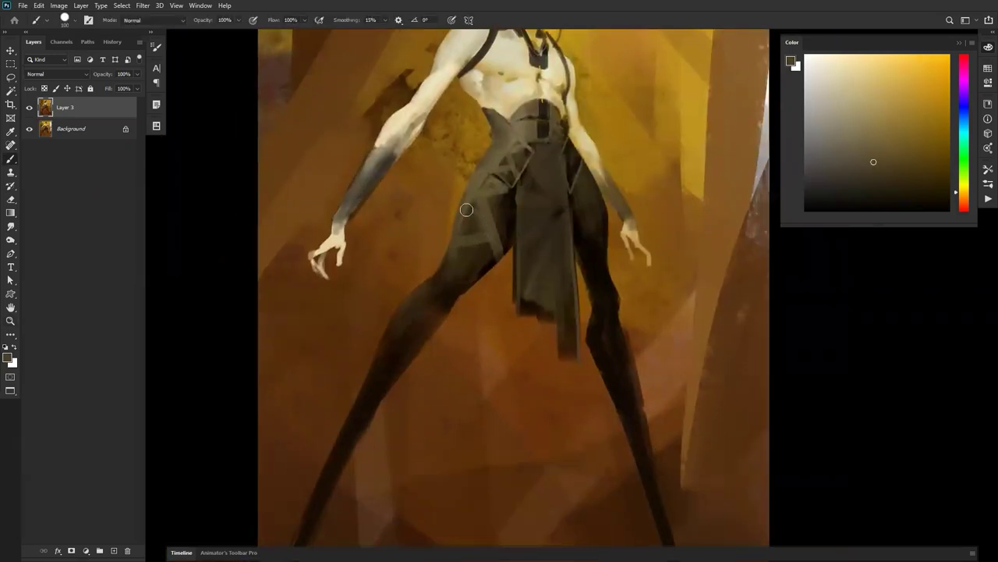
{"action": "key", "text": "]"}
{"action": "key", "text": "]"}
{"action": "key", "text": "]"}
{"action": "key", "text": "]"}
{"action": "mouse_move", "coordinate": [470, 272]}
{"action": "left_mouse_down"}
{"action": "mouse_move", "coordinate": [447, 293]}
{"action": "mouse_move", "coordinate": [450, 266]}
{"action": "mouse_move", "coordinate": [431, 318]}
{"action": "left_mouse_up"}
Resize the brush and darken the far thigh beside the hanging cloth with sampled near-black brown tones.
{"action": "key", "text": "["}
{"action": "key", "text": "["}
{"action": "key", "text": "["}
{"action": "key", "text": "["}
{"action": "key", "text": "["}
{"action": "key", "text": "["}
{"action": "key", "text": "["}
{"action": "key", "text": "["}
{"action": "key", "text": "["}
{"action": "key", "text": "["}
{"action": "key", "text": "["}
{"action": "key", "text": "["}
{"action": "key", "text": "]"}
{"action": "key", "text": "]"}
{"action": "key", "text": "]"}
{"action": "key", "text": "]"}
{"action": "key", "text": "]"}
{"action": "key", "text": "]"}
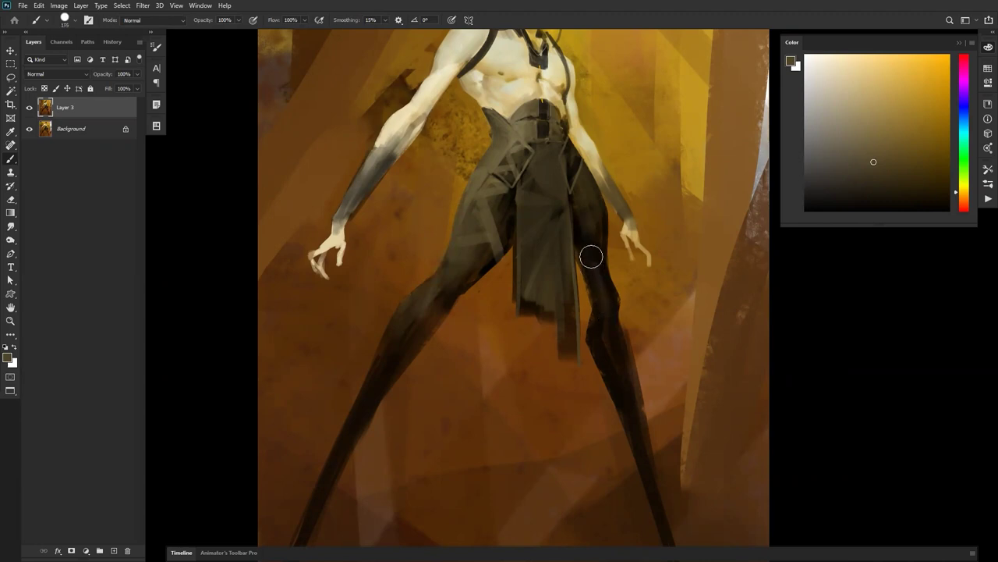
{"action": "left_click", "coordinate": [584, 216], "text": "alt"}
{"action": "left_click_drag", "start_coordinate": [582, 184], "coordinate": [601, 253]}
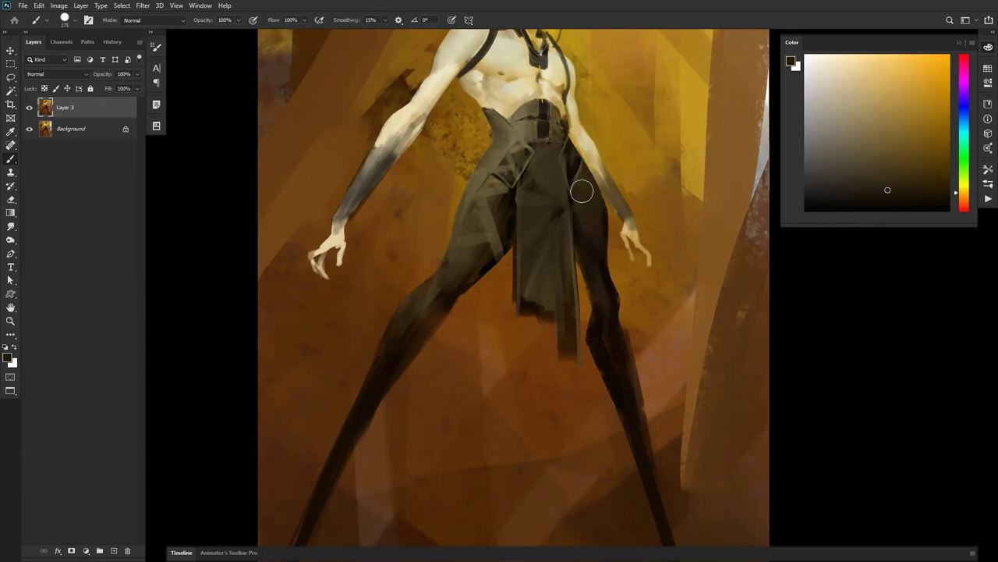
{"action": "left_click", "coordinate": [577, 233], "text": "alt"}
{"action": "mouse_move", "coordinate": [574, 202]}
{"action": "left_mouse_down"}
{"action": "mouse_move", "coordinate": [597, 264]}
{"action": "mouse_move", "coordinate": [590, 232]}
{"action": "left_mouse_up"}
{"action": "left_click", "coordinate": [580, 182], "text": "alt"}
Soften the top of the hanging cloth and the central waistband closure with sampled dark grey-brown tones.
{"action": "left_click", "coordinate": [551, 165], "text": "alt"}
{"action": "mouse_move", "coordinate": [550, 156]}
{"action": "left_mouse_down"}
{"action": "mouse_move", "coordinate": [536, 147]}
{"action": "mouse_move", "coordinate": [551, 167]}
{"action": "left_mouse_up"}
{"action": "left_click_drag", "start_coordinate": [539, 114], "coordinate": [541, 137]}
{"action": "left_click", "coordinate": [544, 119], "text": "alt"}
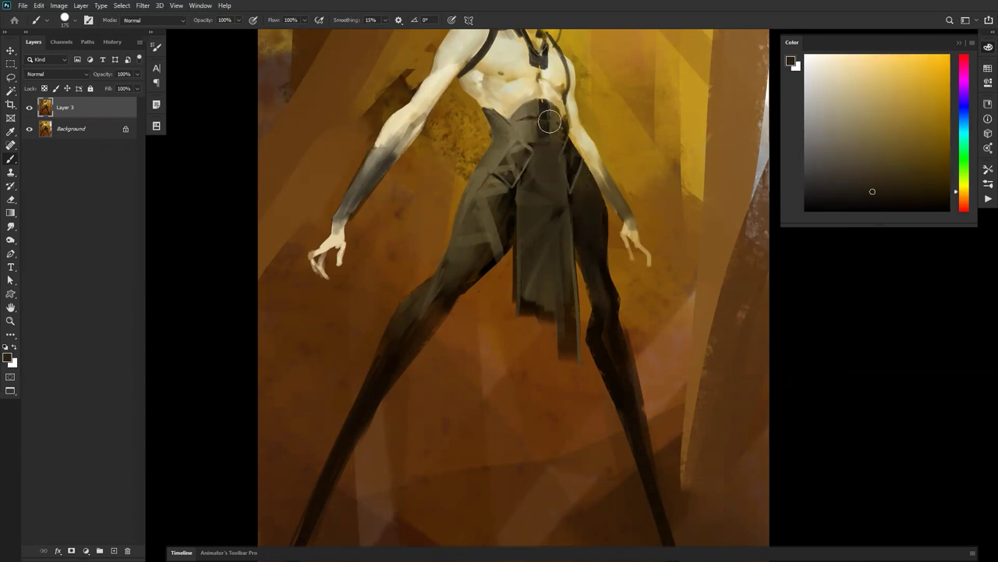
Mirror the canvas and paint the chin and throat with a sampled golden yellow.
{"action": "key", "text": "z"}
{"action": "left_click", "coordinate": [590, 299], "text": "alt"}
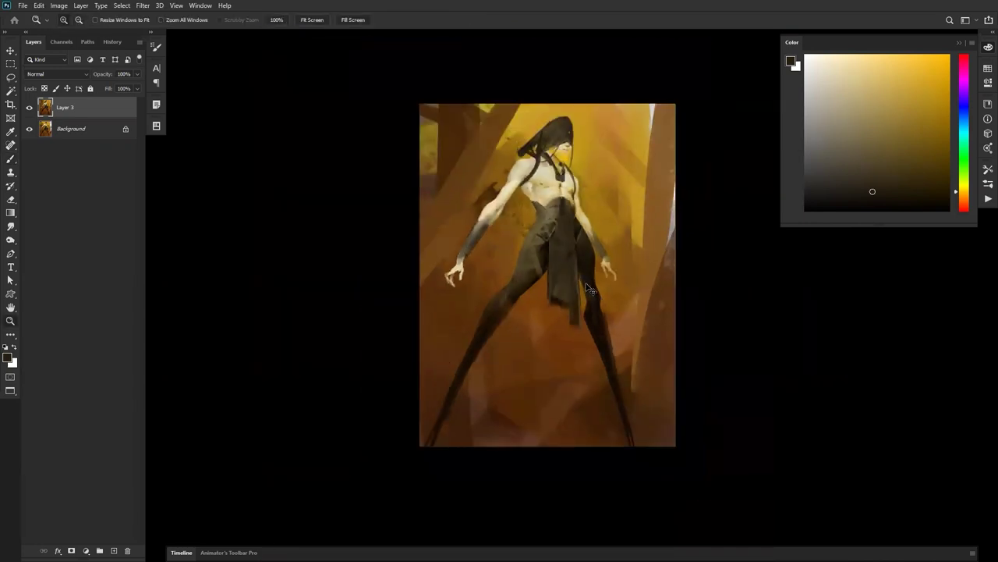
{"action": "key", "text": "ctrl+shift+h"}
{"action": "left_click_drag", "start_coordinate": [584, 201], "coordinate": [578, 266]}
{"action": "left_click", "coordinate": [575, 265]}
{"action": "key", "text": "b"}
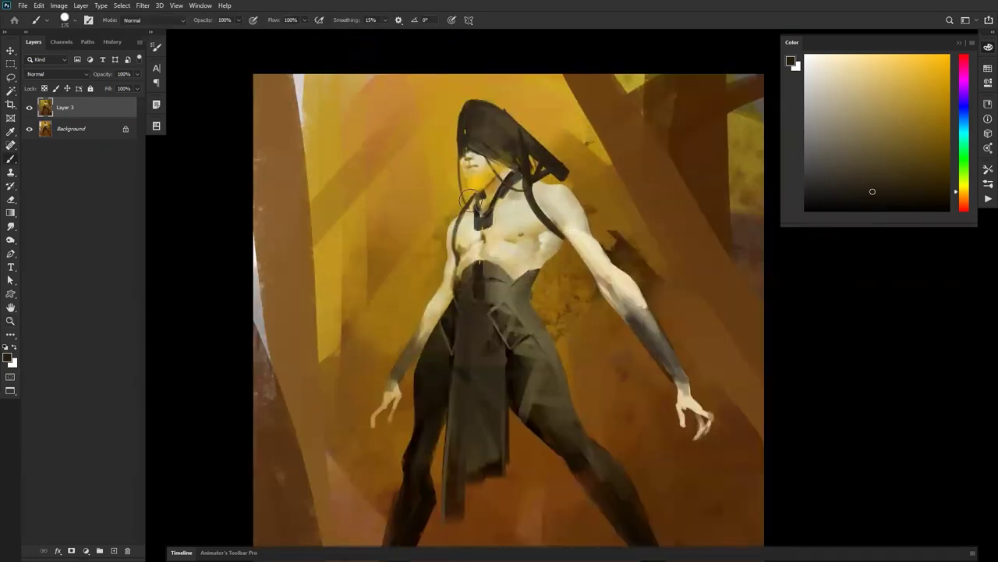
{"action": "mouse_move", "coordinate": [486, 192]}
{"action": "left_mouse_down"}
{"action": "mouse_move", "coordinate": [489, 205]}
{"action": "mouse_move", "coordinate": [465, 218]}
{"action": "left_mouse_up"}
{"action": "left_click", "coordinate": [482, 177], "text": "alt"}
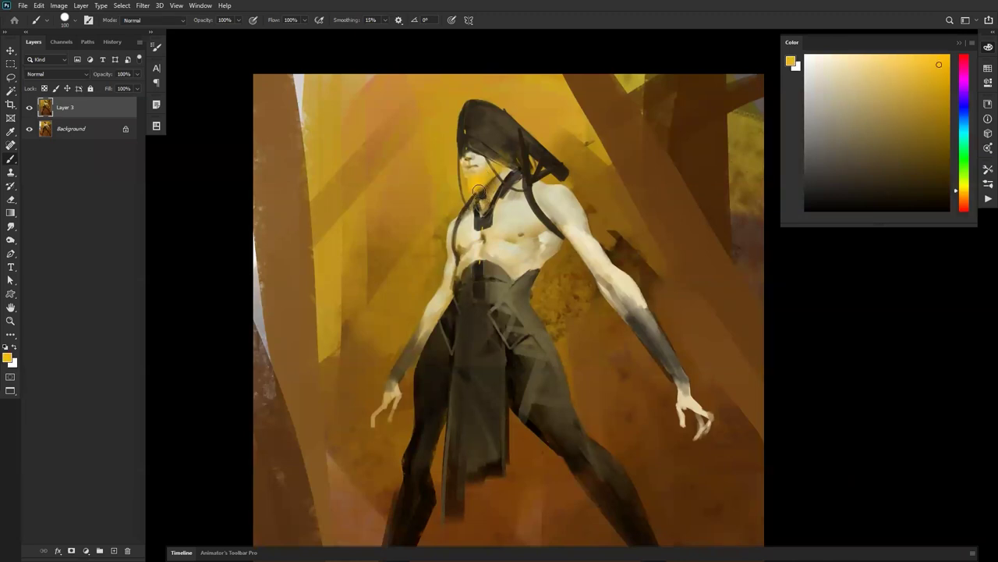
{"action": "left_click_drag", "start_coordinate": [473, 191], "coordinate": [472, 198]}
{"action": "left_click_drag", "start_coordinate": [488, 184], "coordinate": [474, 198]}
Mirror the canvas and brighten the yellow area below the mouth with a smaller brush and a more saturated yellow.
{"action": "key", "text": "ctrl+shift+h"}
{"action": "key", "text": "bracketleft"}
{"action": "key", "text": "bracketleft"}
{"action": "key", "text": "bracketleft"}
{"action": "key", "text": "bracketleft"}
{"action": "key", "text": "bracketleft"}
{"action": "key", "text": "bracketleft"}
{"action": "key", "text": "bracketleft"}
{"action": "key", "text": "bracketleft"}
{"action": "key", "text": "bracketleft"}
{"action": "key", "text": "bracketleft"}
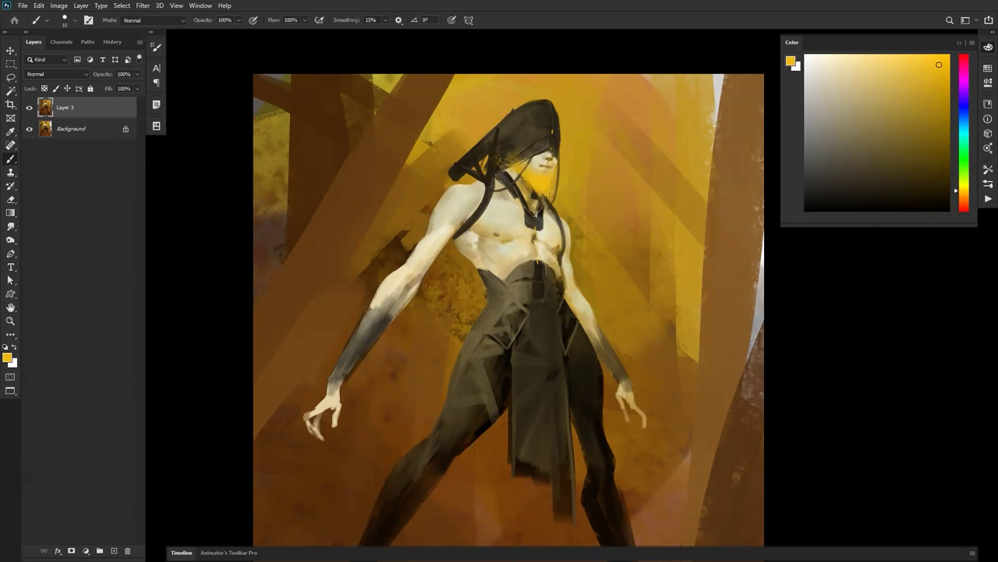
{"action": "left_click_drag", "start_coordinate": [921, 54], "coordinate": [952, 58]}
{"action": "key", "text": "bracketleft"}
{"action": "key", "text": "bracketleft"}
{"action": "scroll", "coordinate": [498, 139], "scroll_direction": "up", "scroll_amount": 2}
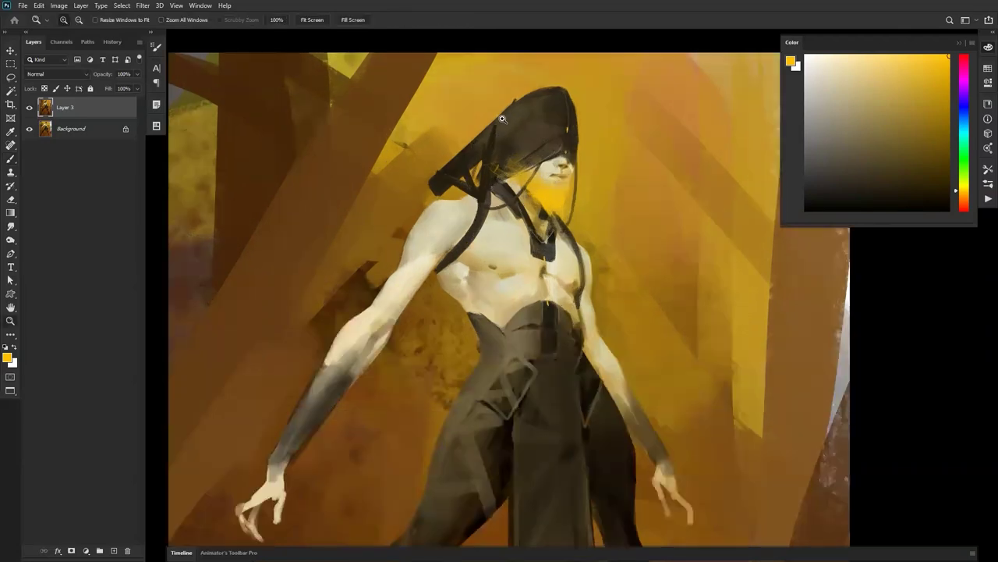
Smooth the hood's upper back edge and rear tip with sampled dark brown tones.
{"action": "left_click", "coordinate": [492, 132], "text": "alt"}
{"action": "key", "text": "bracketright"}
{"action": "key", "text": "bracketright"}
{"action": "key", "text": "bracketright"}
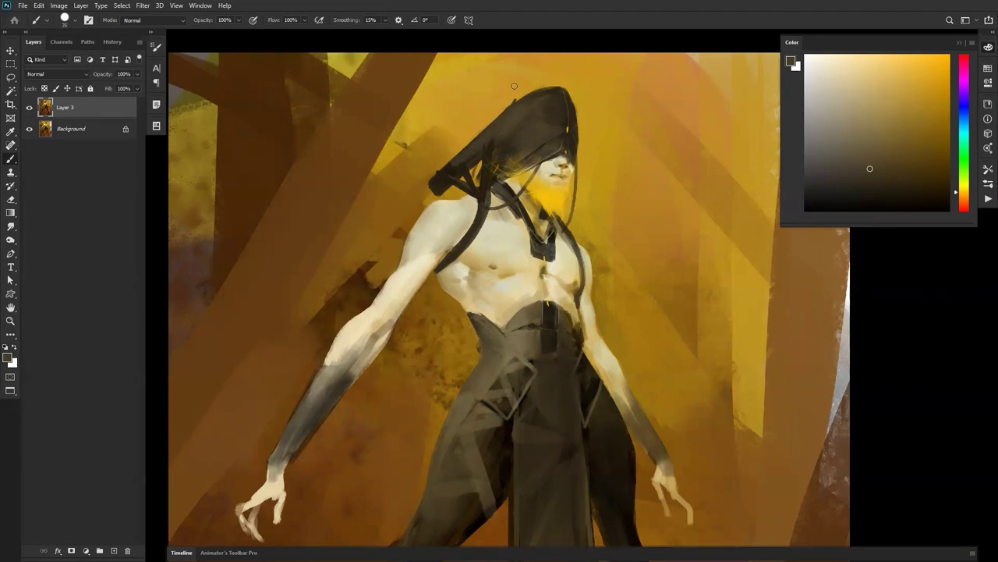
{"action": "left_click", "coordinate": [455, 162], "text": "alt"}
{"action": "left_click_drag", "start_coordinate": [450, 165], "coordinate": [445, 185]}
{"action": "left_click", "coordinate": [484, 195], "text": "alt"}
Touch up the mouth and cheek with a sampled pale skin tone, reset the colors to default, and mirror the canvas.
{"action": "left_click", "coordinate": [550, 164], "text": "alt"}
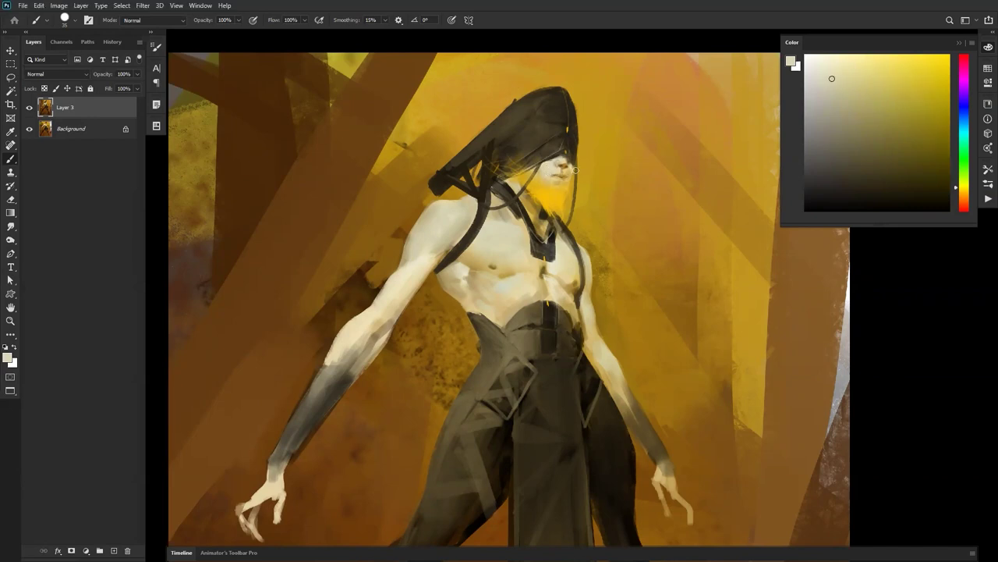
{"action": "key", "text": "d"}
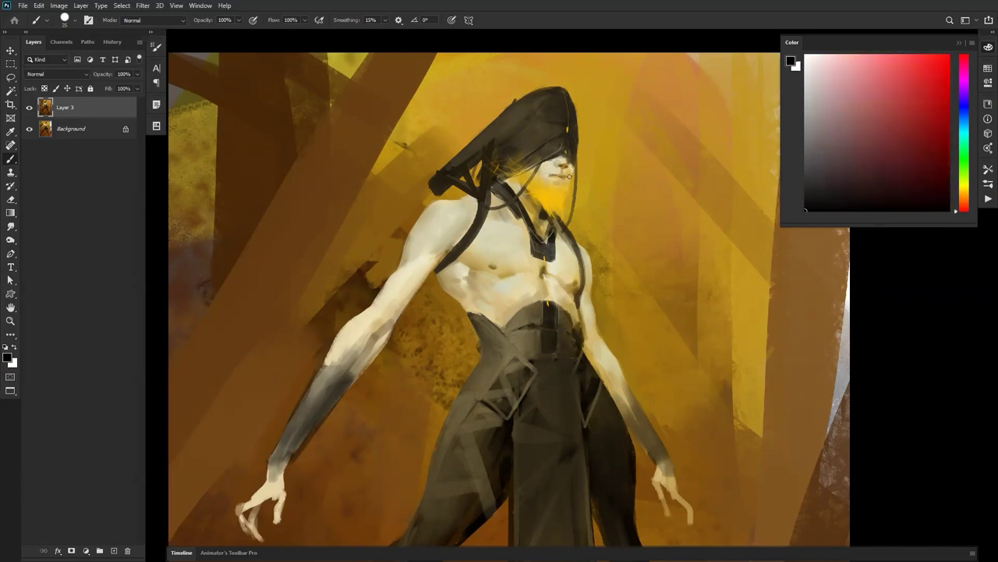
{"action": "key", "text": "z"}
{"action": "left_click", "coordinate": [567, 230], "text": "alt"}
{"action": "left_click", "coordinate": [567, 229], "text": "alt"}
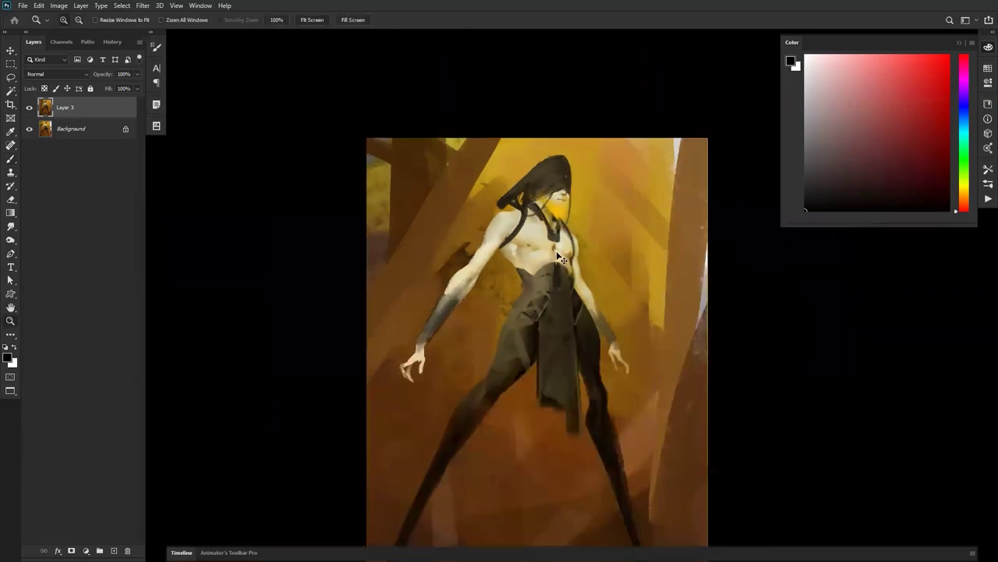
{"action": "key", "text": "ctrl+shift+h"}
{"action": "left_click", "coordinate": [508, 234]}
{"action": "key", "text": "b"}
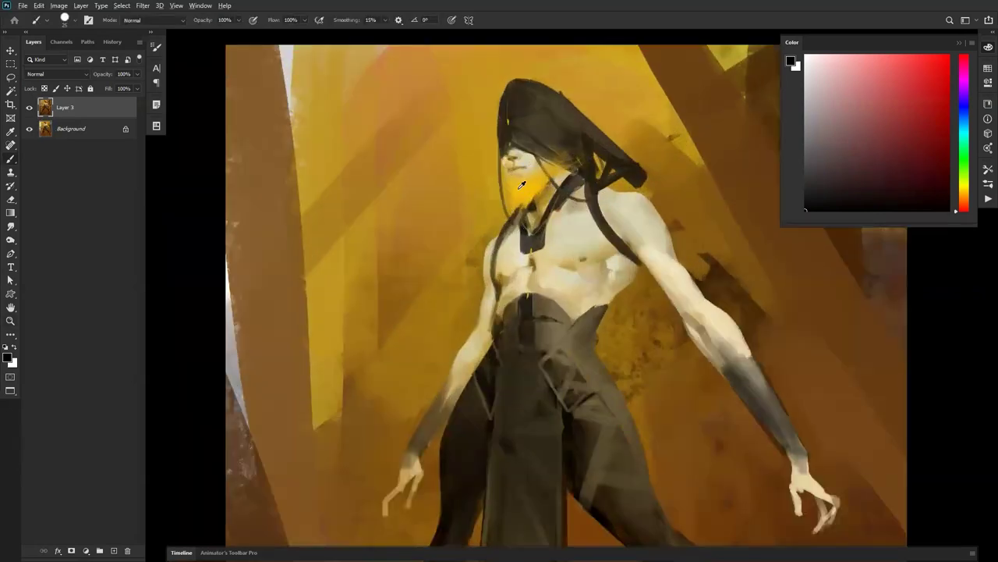
Add saturated yellow accents along the jaw and under the hood with varied brush sizes, mirroring the canvas.
{"action": "left_click", "coordinate": [521, 186], "text": "alt"}
{"action": "left_click", "coordinate": [948, 54]}
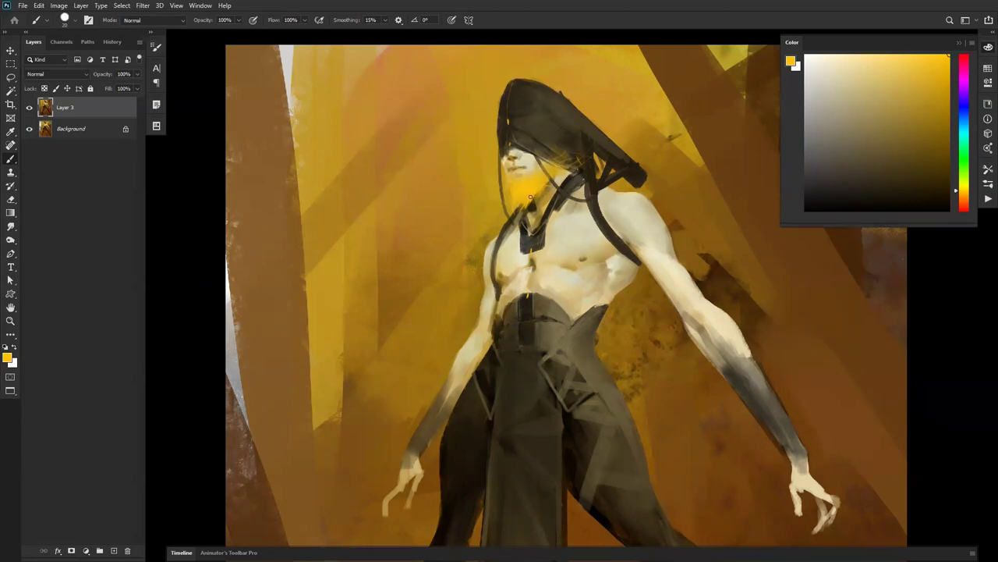
{"action": "key", "text": "bracketright"}
{"action": "key", "text": "bracketright"}
{"action": "key", "text": "bracketright"}
{"action": "key", "text": "bracketright"}
{"action": "key", "text": "bracketright"}
{"action": "key", "text": "bracketright"}
{"action": "key", "text": "bracketright"}
{"action": "key", "text": "bracketright"}
{"action": "key", "text": "bracketright"}
{"action": "key", "text": "bracketright"}
{"action": "key", "text": "bracketright"}
{"action": "key", "text": "bracketright"}
{"action": "key", "text": "bracketright"}
{"action": "key", "text": "ctrl+shift+h"}
{"action": "key", "text": "bracketleft"}
{"action": "key", "text": "bracketleft"}
{"action": "key", "text": "bracketleft"}
{"action": "key", "text": "bracketleft"}
{"action": "key", "text": "bracketleft"}
{"action": "key", "text": "bracketleft"}
{"action": "key", "text": "bracketleft"}
{"action": "key", "text": "bracketleft"}
{"action": "key", "text": "bracketleft"}
{"action": "key", "text": "bracketleft"}
{"action": "key", "text": "bracketleft"}
{"action": "key", "text": "bracketleft"}
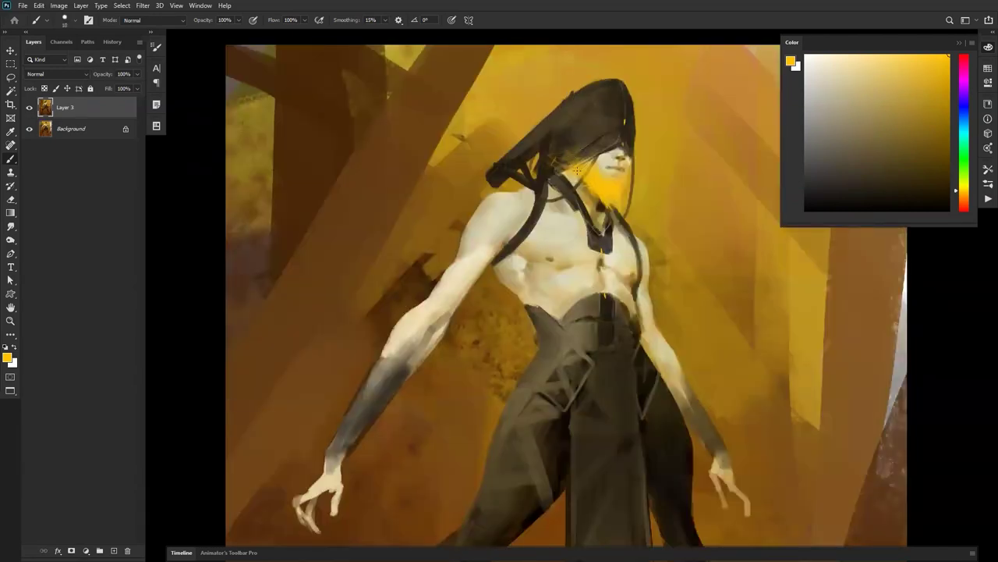
Paint thin dark strands hanging from the hood's front edge and fine dark lines at its underside and rear tip.
{"action": "key", "text": "bracketright"}
{"action": "key", "text": "bracketright"}
{"action": "left_click", "coordinate": [606, 141], "text": "alt"}
{"action": "left_click_drag", "start_coordinate": [633, 174], "coordinate": [624, 224]}
{"action": "left_click", "coordinate": [629, 142], "text": "alt"}
{"action": "mouse_move", "coordinate": [629, 142]}
{"action": "left_mouse_down"}
{"action": "mouse_move", "coordinate": [637, 162]}
{"action": "mouse_move", "coordinate": [626, 224]}
{"action": "left_mouse_up"}
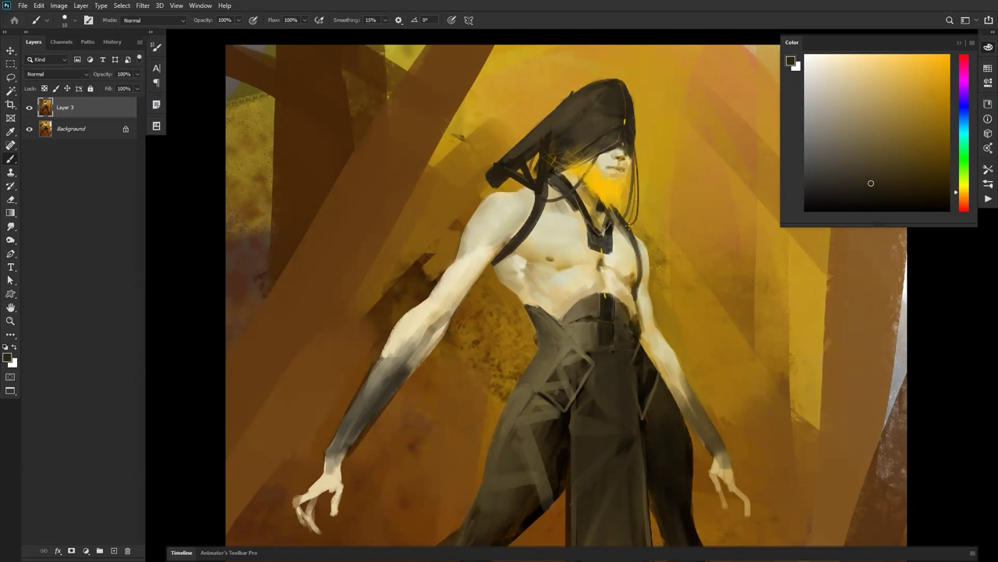
{"action": "left_click_drag", "start_coordinate": [599, 156], "coordinate": [582, 180]}
{"action": "left_click_drag", "start_coordinate": [497, 181], "coordinate": [523, 187]}
Blend the sternum and lower chest edge with the Smudge tool and sampled skin and olive-brown tones.
{"action": "left_click", "coordinate": [608, 258], "text": "alt"}
{"action": "key", "text": "]"}
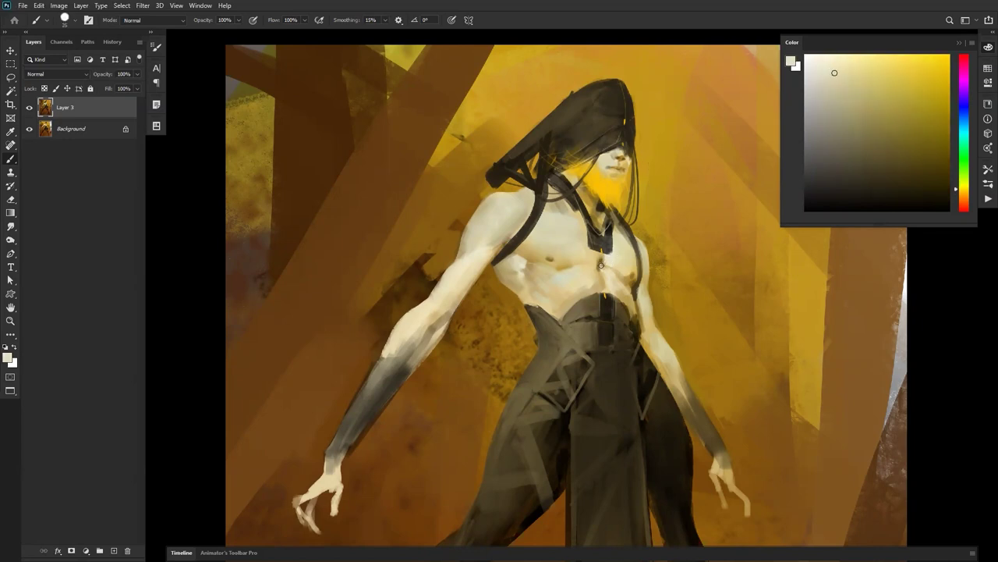
{"action": "key", "text": "r"}
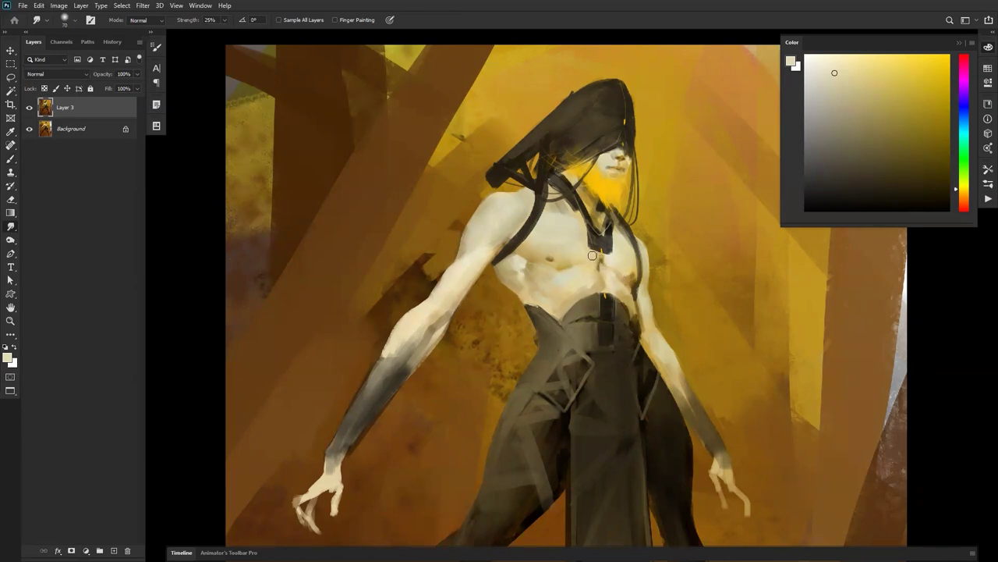
{"action": "key", "text": "b"}
{"action": "left_click", "coordinate": [601, 259], "text": "alt"}
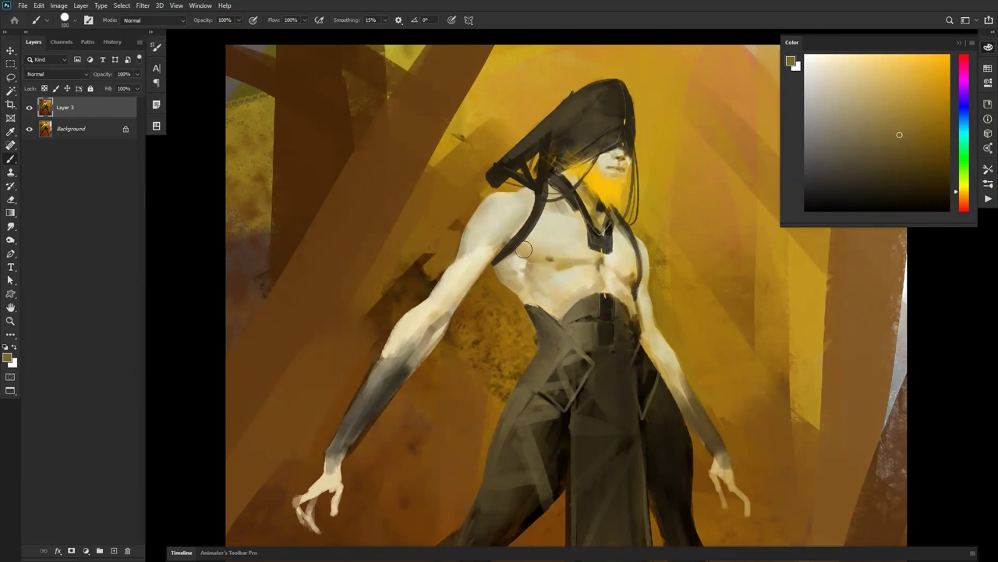
{"action": "left_click", "coordinate": [572, 226], "text": "alt"}
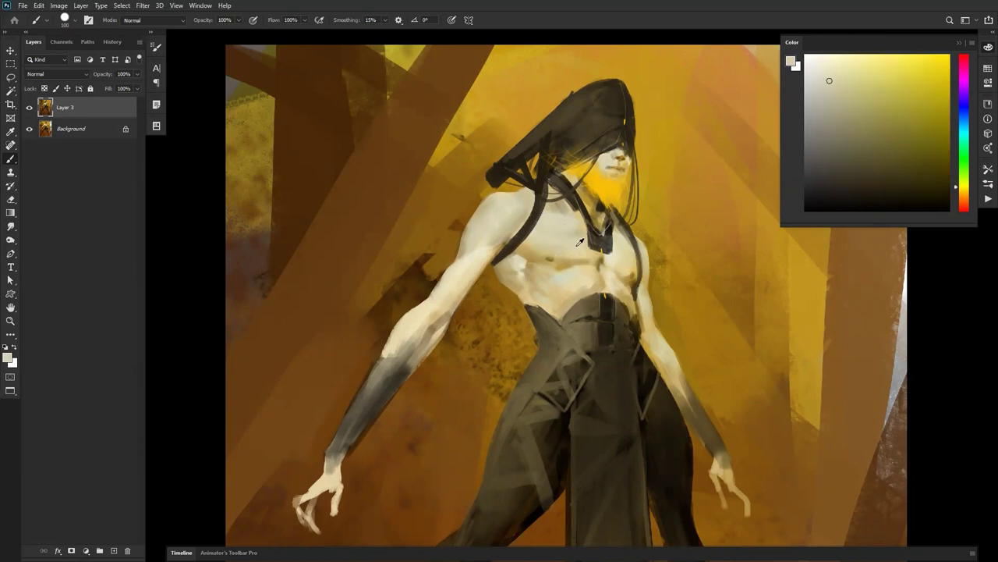
Mirror the canvas and dab a very pale cyan tint onto the upper chest beside the strap.
{"action": "key", "text": "z"}
{"action": "left_click", "coordinate": [671, 300], "text": "alt"}
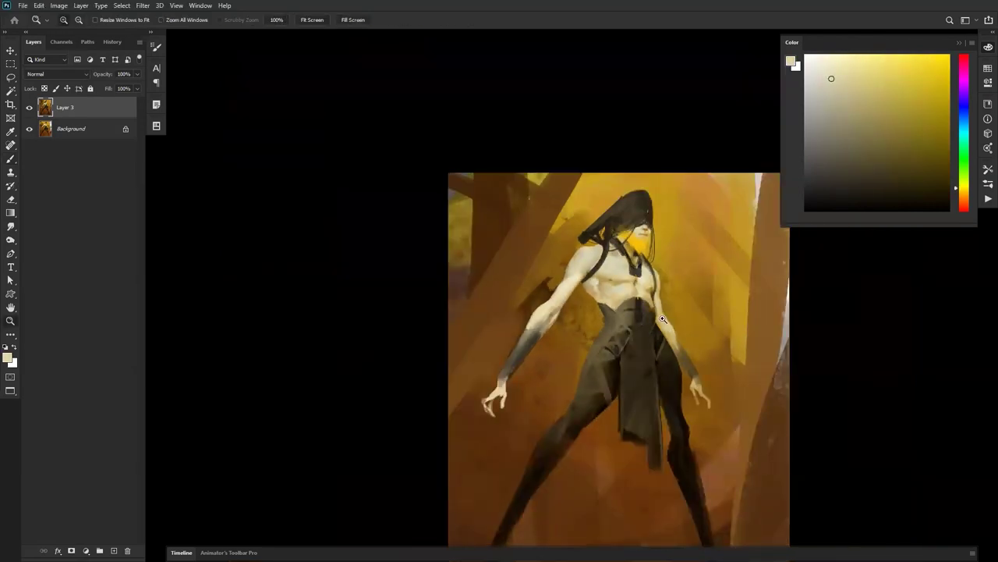
{"action": "left_click", "coordinate": [647, 270]}
{"action": "key", "text": "b"}
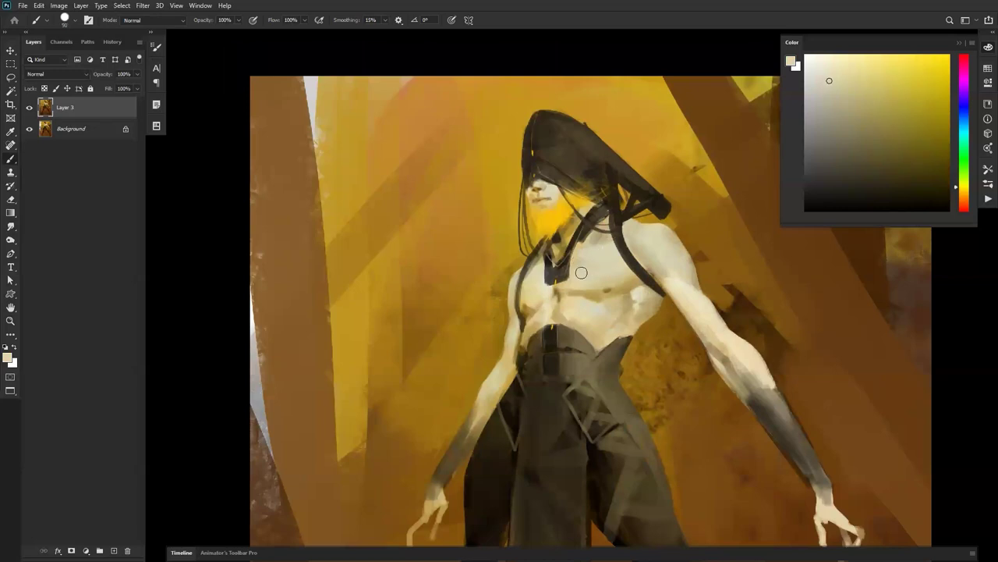
{"action": "left_click", "coordinate": [820, 71]}
{"action": "left_click_drag", "start_coordinate": [967, 152], "coordinate": [967, 134]}
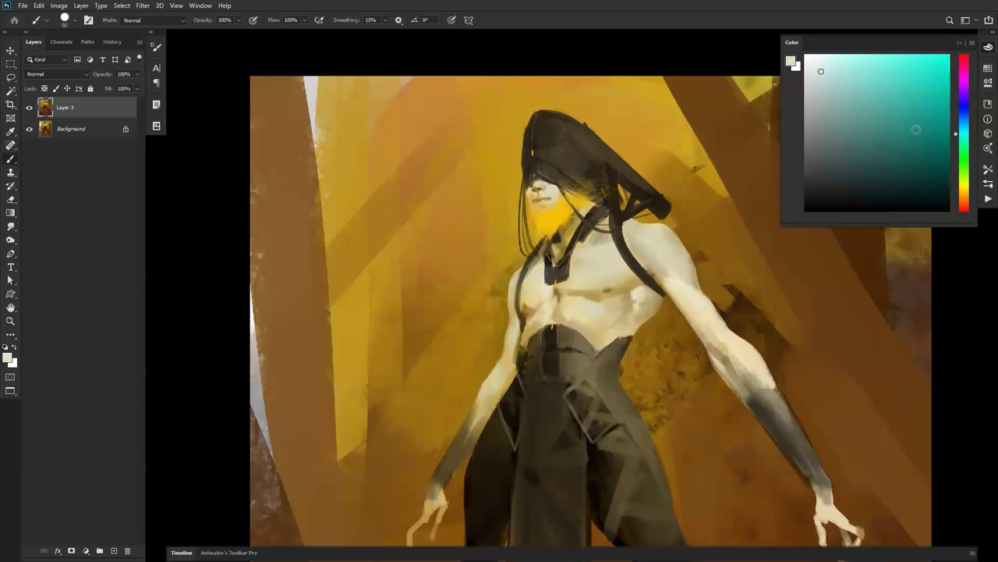
{"action": "left_click", "coordinate": [815, 64]}
{"action": "left_click_drag", "start_coordinate": [599, 256], "coordinate": [605, 259]}
{"action": "key", "text": "bracketright"}
{"action": "key", "text": "bracketright"}
{"action": "key", "text": "bracketright"}
{"action": "key", "text": "bracketright"}
{"action": "key", "text": "bracketleft"}
Mirror the canvas, set the brush to Overlay mode, and brighten the near shoulder with white.
{"action": "key", "text": "z"}
{"action": "left_click", "coordinate": [572, 323], "text": "alt"}
{"action": "left_click", "coordinate": [572, 323], "text": "alt"}
{"action": "left_click", "coordinate": [572, 322], "text": "alt"}
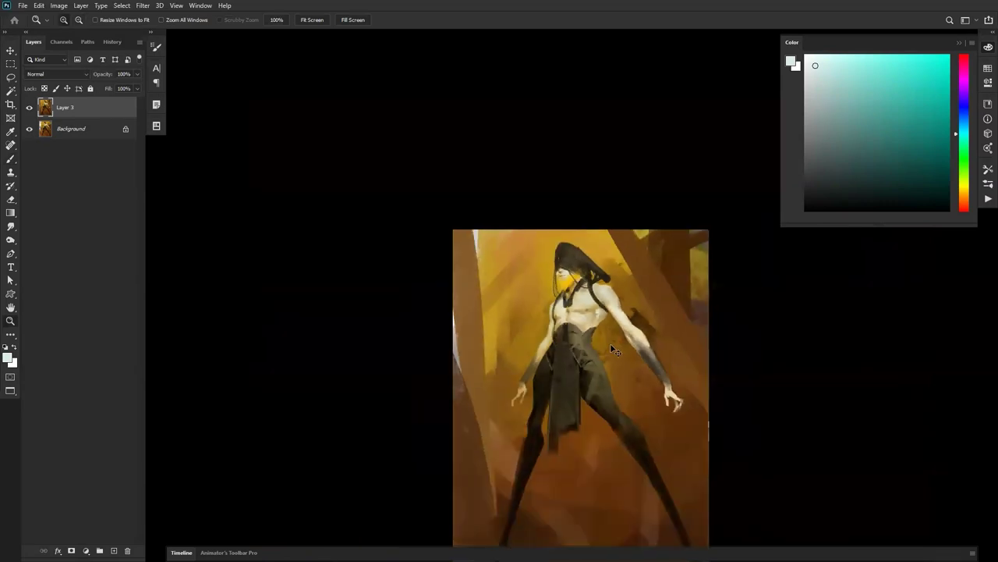
{"action": "left_click", "coordinate": [605, 279]}
{"action": "key", "text": "b"}
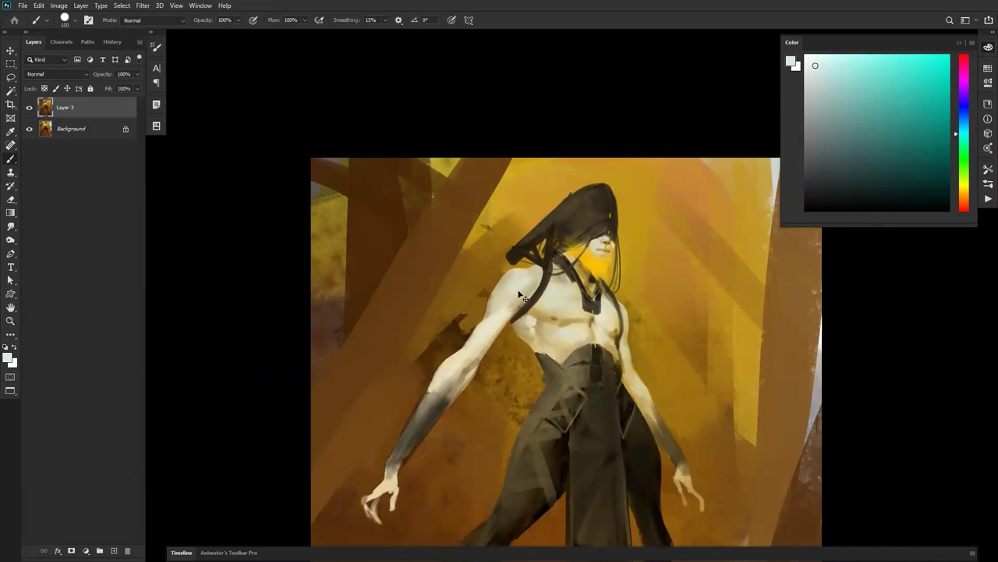
{"action": "left_click", "coordinate": [906, 102]}
{"action": "left_click", "coordinate": [967, 190]}
{"action": "left_click", "coordinate": [902, 73]}
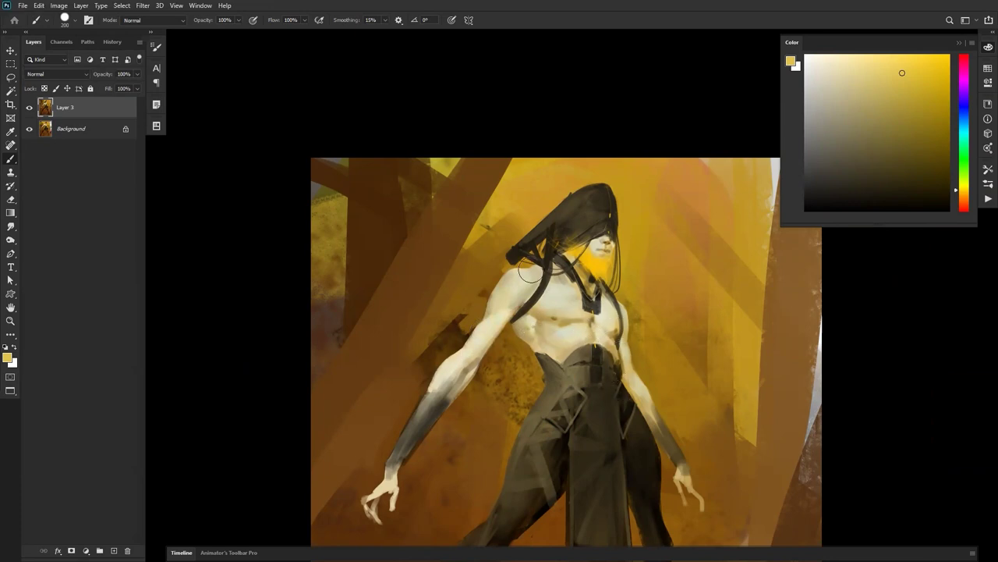
{"action": "key", "text": "shift+alt+o"}
{"action": "key", "text": "d"}
{"action": "key", "text": "x"}
{"action": "left_click_drag", "start_coordinate": [527, 277], "coordinate": [521, 289]}
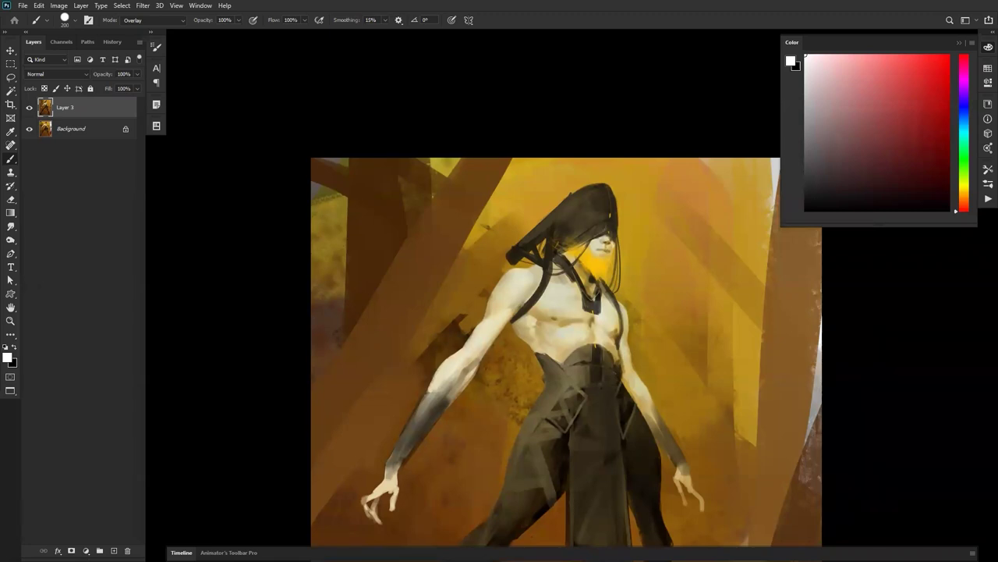
Add small Overlay strokes to the upper hood with a sampled grey-brown and a reduced brush.
{"action": "left_click", "coordinate": [589, 209], "text": "ctrl"}
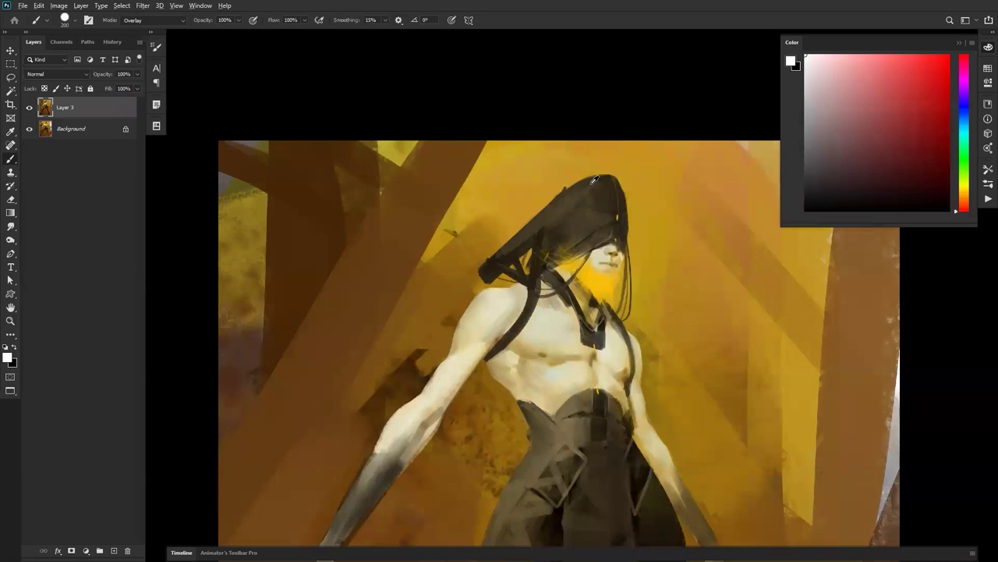
{"action": "left_click", "coordinate": [591, 184], "text": "alt"}
{"action": "key", "text": "bracketleft"}
{"action": "key", "text": "bracketleft"}
{"action": "key", "text": "bracketleft"}
{"action": "key", "text": "bracketleft"}
{"action": "key", "text": "bracketleft"}
{"action": "key", "text": "bracketleft"}
{"action": "key", "text": "bracketleft"}
{"action": "key", "text": "bracketleft"}
{"action": "key", "text": "bracketleft"}
{"action": "key", "text": "bracketleft"}
{"action": "key", "text": "bracketleft"}
{"action": "key", "text": "bracketleft"}
{"action": "key", "text": "bracketleft"}
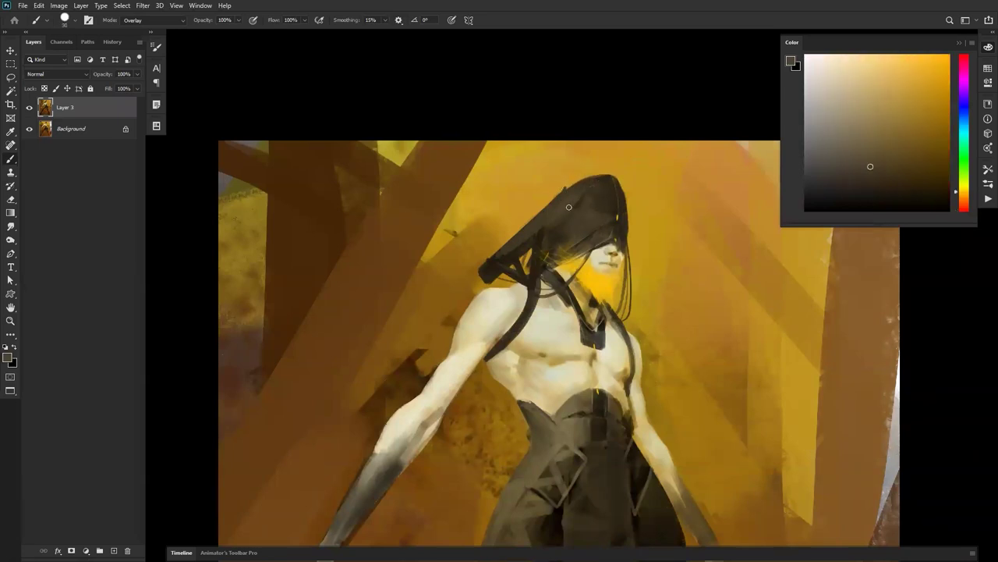
{"action": "left_click", "coordinate": [591, 184], "text": "alt"}
{"action": "left_click_drag", "start_coordinate": [582, 195], "coordinate": [562, 211]}
{"action": "left_click", "coordinate": [593, 184], "text": "alt"}
Rework the white Overlay highlight on the near shoulder, enlarging the brush to 400 px.
{"action": "key", "text": "bracketright"}
{"action": "key", "text": "bracketright"}
{"action": "key", "text": "bracketright"}
{"action": "key", "text": "bracketright"}
{"action": "key", "text": "bracketright"}
{"action": "key", "text": "bracketright"}
{"action": "key", "text": "bracketright"}
{"action": "key", "text": "bracketright"}
{"action": "key", "text": "bracketright"}
{"action": "key", "text": "bracketright"}
{"action": "key", "text": "d"}
{"action": "key", "text": "x"}
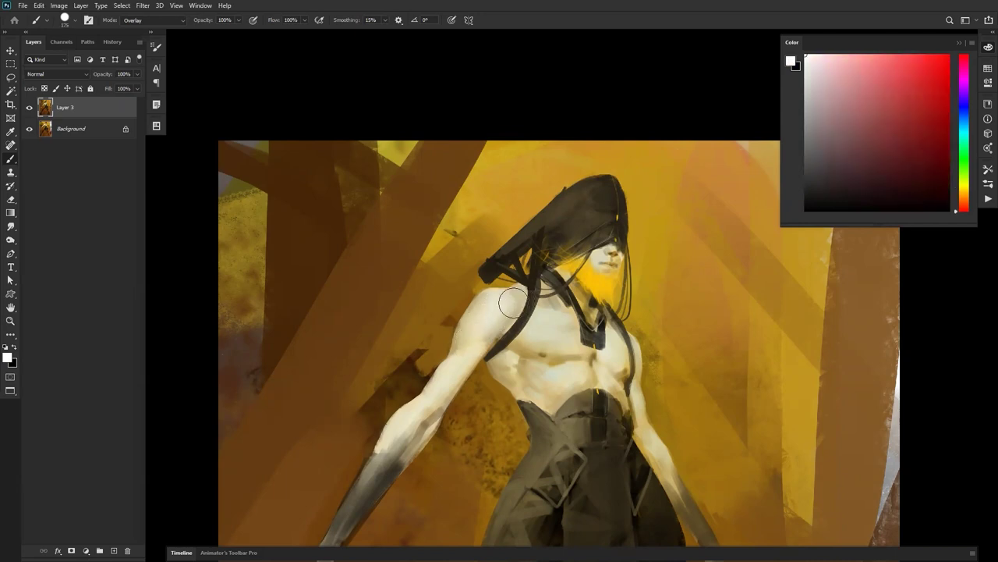
{"action": "key", "text": "ctrl+z"}
{"action": "key", "text": "bracketright"}
{"action": "key", "text": "bracketright"}
{"action": "key", "text": "bracketright"}
{"action": "key", "text": "bracketright"}
{"action": "key", "text": "bracketright"}
{"action": "key", "text": "bracketright"}
{"action": "key", "text": "bracketright"}
{"action": "key", "text": "z"}
{"action": "left_click", "coordinate": [559, 382], "text": "alt"}
{"action": "left_click_drag", "start_coordinate": [616, 341], "coordinate": [616, 333]}
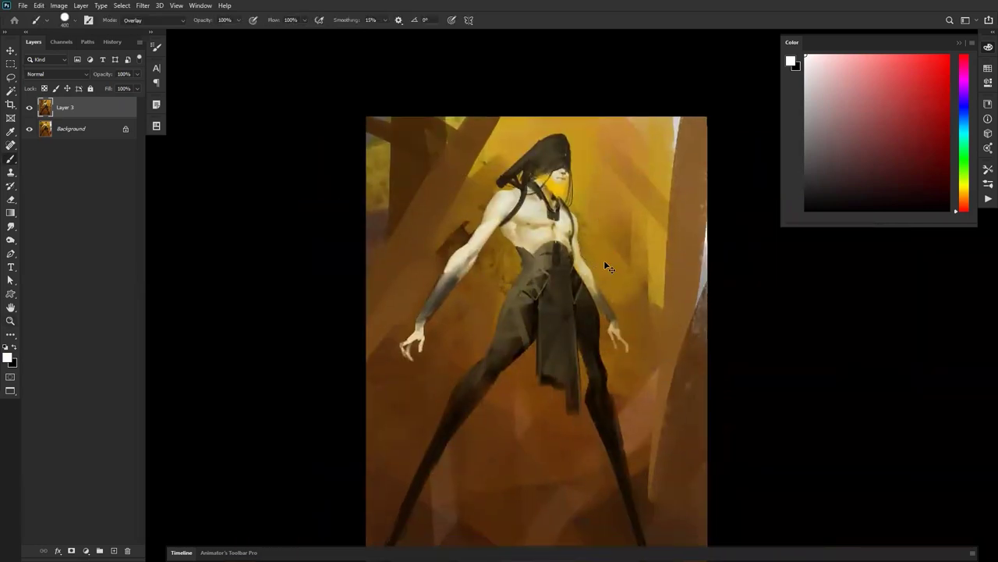
Switch to a flat rectangular brush in Normal mode, shade the near forearm with sampled grey-brown tones, and mirror the canvas.
{"action": "key", "text": "b"}
{"action": "right_click", "coordinate": [606, 270]}
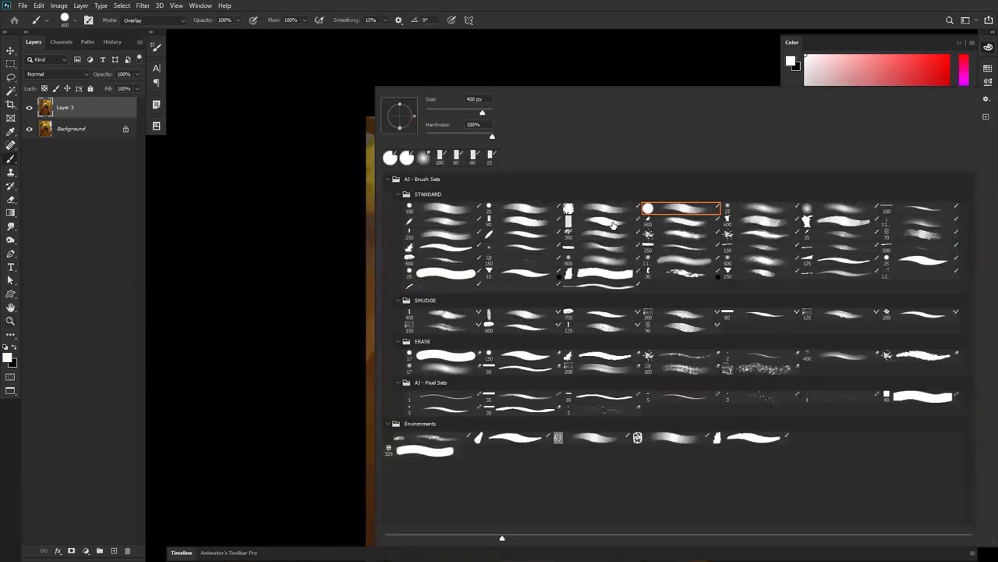
{"action": "double_click", "coordinate": [514, 220]}
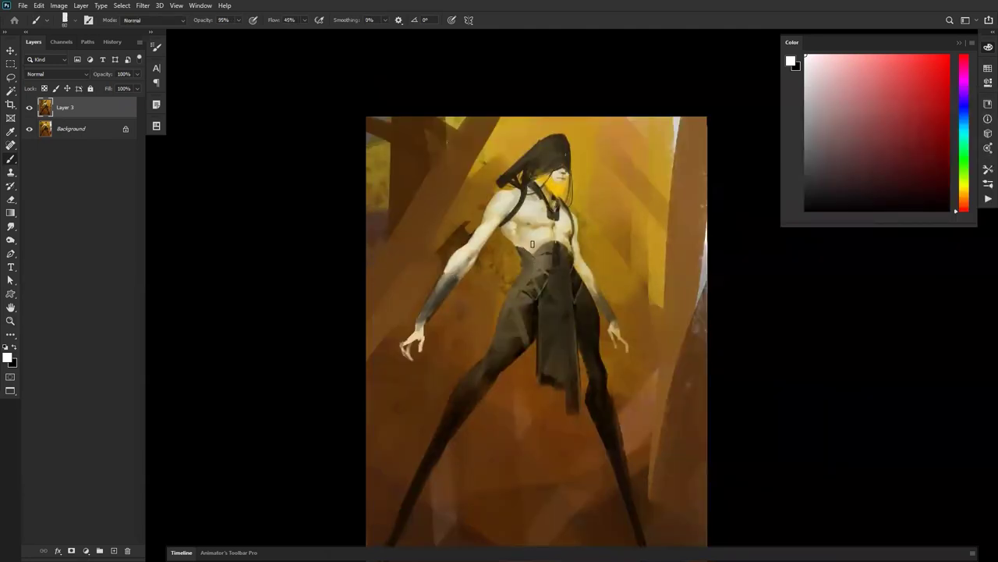
{"action": "left_click", "coordinate": [539, 248], "text": "alt"}
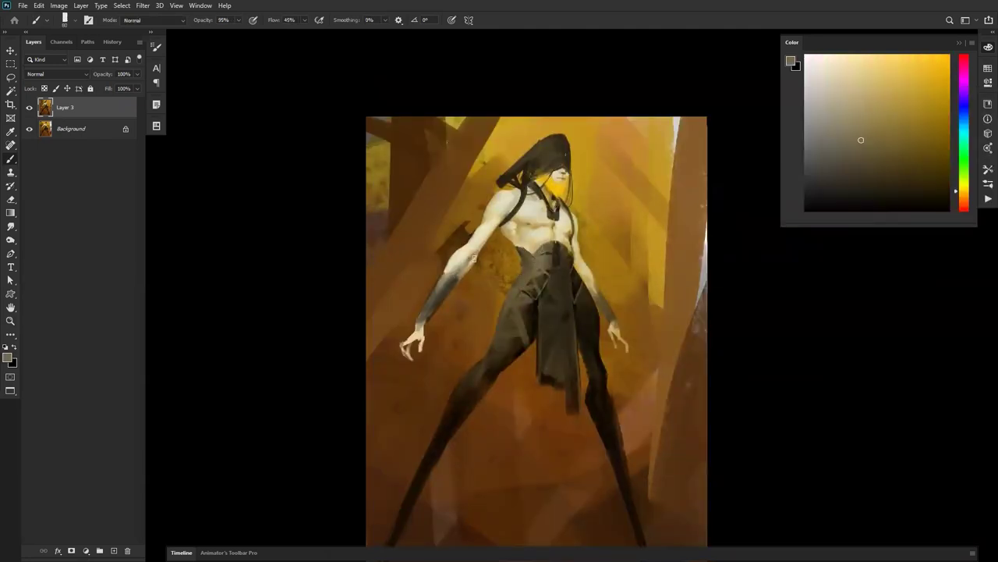
{"action": "left_click", "coordinate": [435, 303], "text": "alt"}
{"action": "key", "text": "z"}
{"action": "left_click", "coordinate": [578, 318], "text": "alt"}
{"action": "left_click_drag", "start_coordinate": [562, 363], "coordinate": [548, 265]}
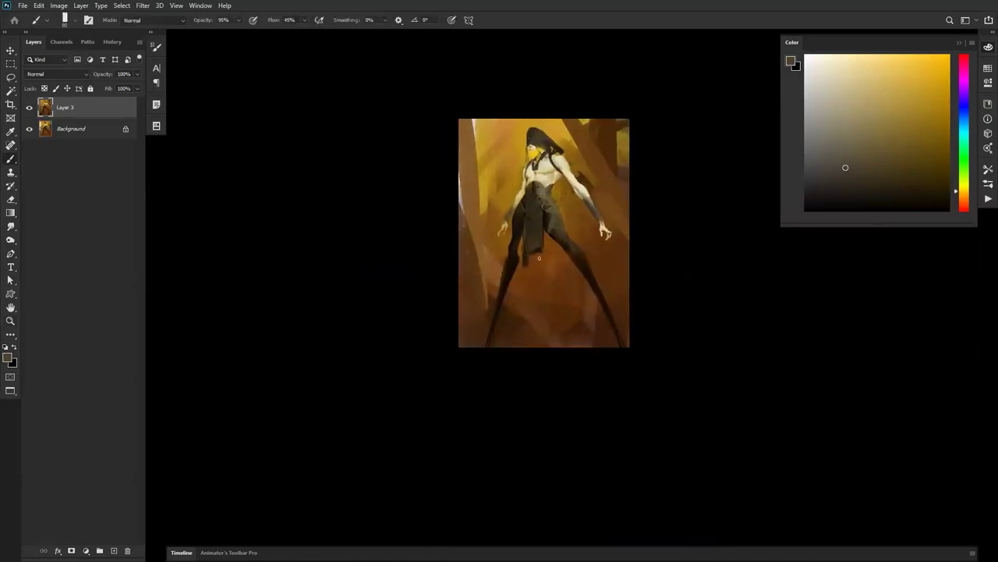
Paint long black cloth strips hanging from the waist to the canvas's lower edge between the legs, using default black and an enlarged flat brush.
{"action": "key", "text": "b"}
{"action": "key", "text": "d"}
{"action": "key", "text": "]"}
{"action": "key", "text": "]"}
{"action": "key", "text": "]"}
{"action": "left_click_drag", "start_coordinate": [544, 212], "coordinate": [552, 385]}
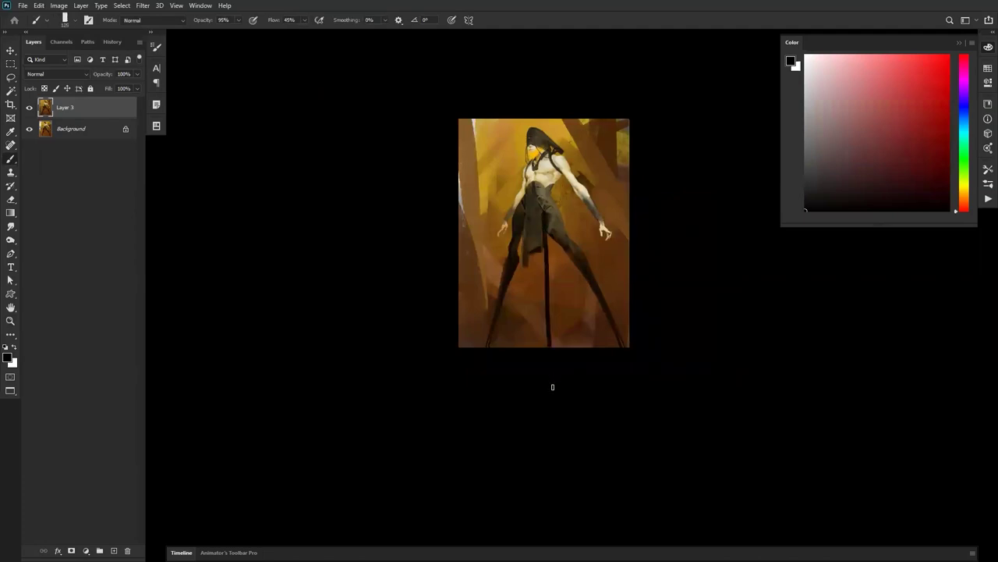
{"action": "left_click_drag", "start_coordinate": [546, 232], "coordinate": [560, 351]}
{"action": "mouse_move", "coordinate": [544, 252]}
{"action": "left_mouse_down"}
{"action": "mouse_move", "coordinate": [555, 354]}
{"action": "mouse_move", "coordinate": [543, 359]}
{"action": "mouse_move", "coordinate": [549, 307]}
{"action": "mouse_move", "coordinate": [553, 337]}
{"action": "left_mouse_up"}
{"action": "mouse_move", "coordinate": [520, 233]}
{"action": "left_mouse_down"}
{"action": "mouse_move", "coordinate": [518, 310]}
{"action": "mouse_move", "coordinate": [529, 247]}
{"action": "mouse_move", "coordinate": [515, 361]}
{"action": "mouse_move", "coordinate": [527, 227]}
{"action": "mouse_move", "coordinate": [508, 357]}
{"action": "mouse_move", "coordinate": [531, 250]}
{"action": "mouse_move", "coordinate": [517, 379]}
{"action": "left_mouse_up"}
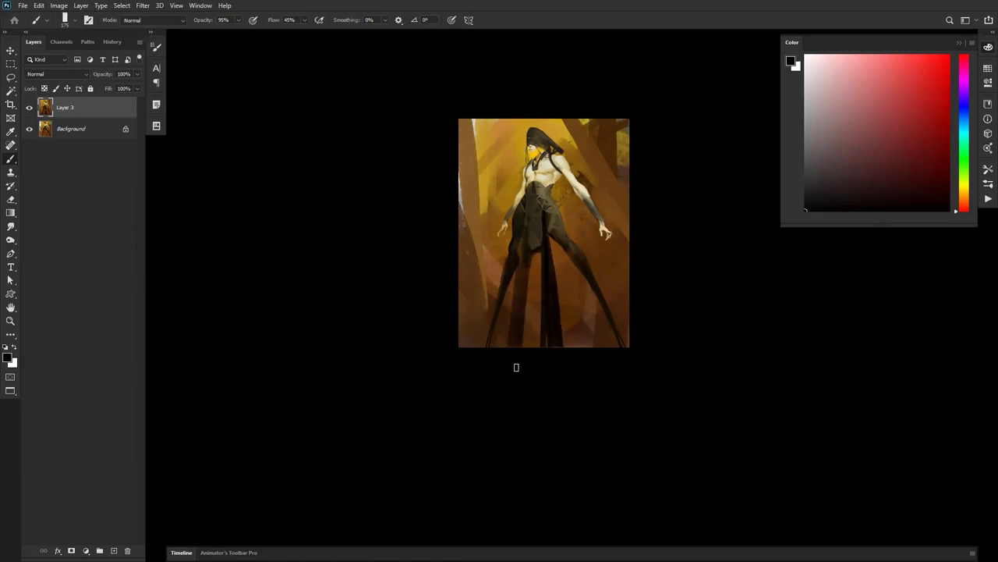
Mirror the canvas, rework the dark strap beside the near shoulder with a small black stroke, and mirror the canvas again.
{"action": "key", "text": "ctrl+shift+h"}
{"action": "key", "text": "z"}
{"action": "left_click", "coordinate": [533, 185]}
{"action": "left_click", "coordinate": [533, 185]}
{"action": "key", "text": "b"}
{"action": "left_click_drag", "start_coordinate": [536, 128], "coordinate": [515, 164]}
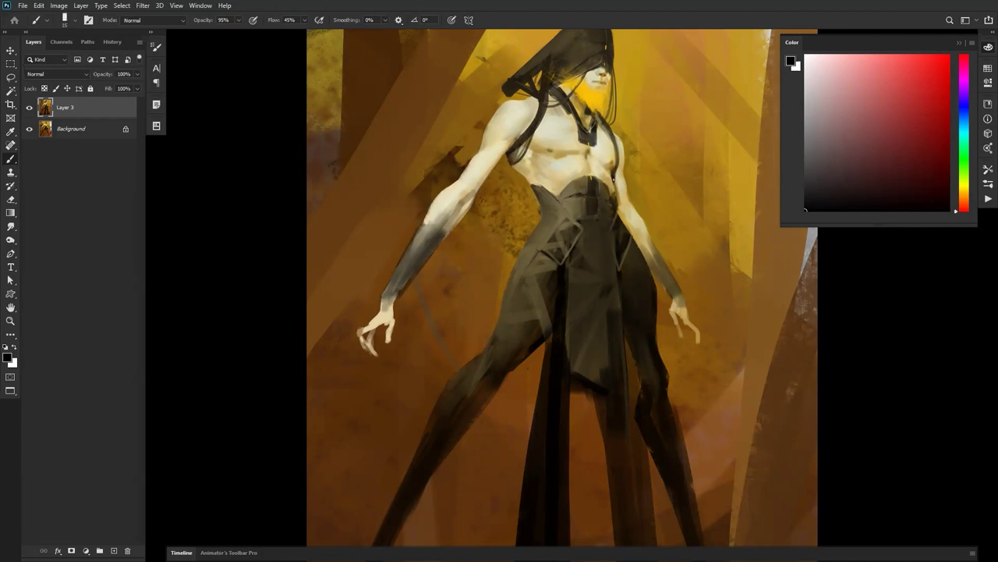
{"action": "key", "text": "z"}
{"action": "left_click", "coordinate": [613, 216], "text": "alt"}
{"action": "left_click", "coordinate": [613, 224], "text": "alt"}
{"action": "key", "text": "ctrl+shift+h"}
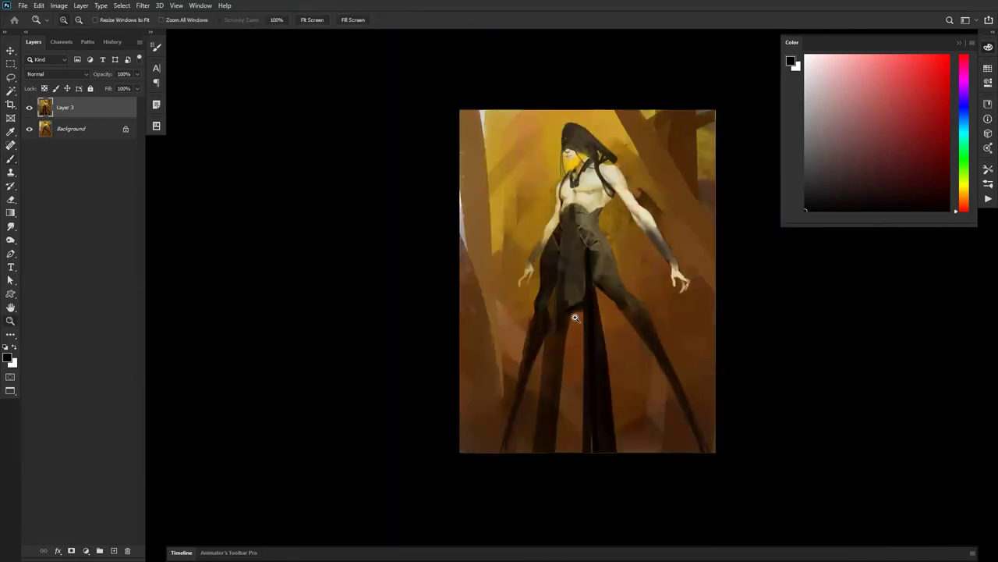
Fit the painting on screen, move in on the torso, and sample a grey-brown from the upper waist of the garment.
{"action": "left_click", "coordinate": [614, 188]}
{"action": "left_click_drag", "start_coordinate": [614, 189], "coordinate": [626, 198]}
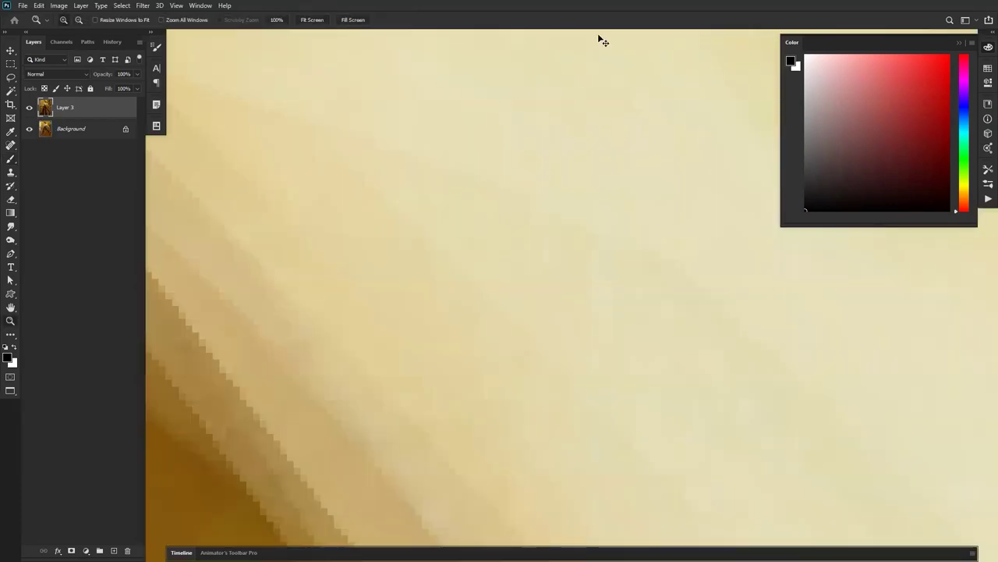
{"action": "key", "text": "ctrl+0"}
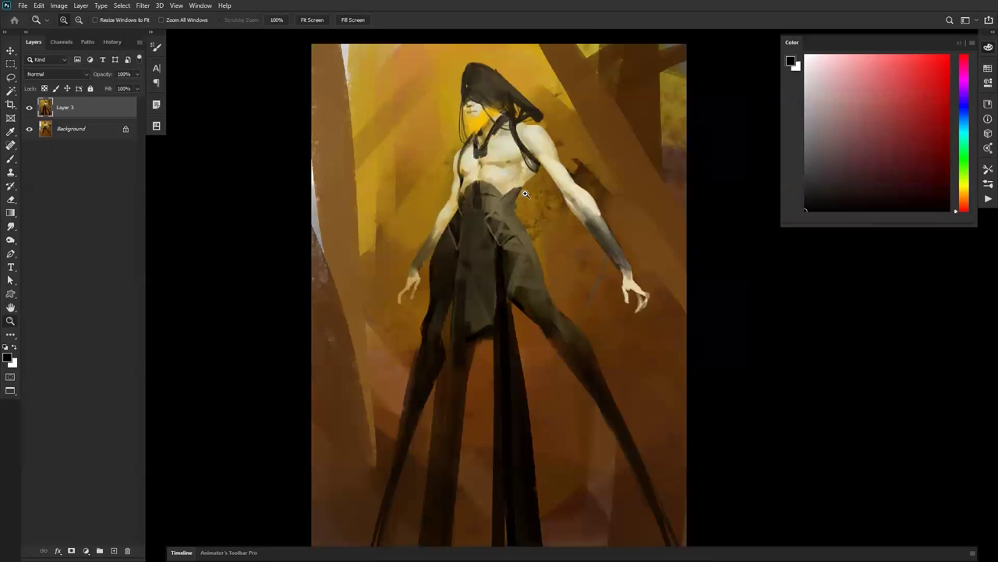
{"action": "left_click", "coordinate": [524, 197]}
{"action": "left_click", "coordinate": [492, 192]}
{"action": "key", "text": "b"}
{"action": "left_click", "coordinate": [492, 187], "text": "alt"}
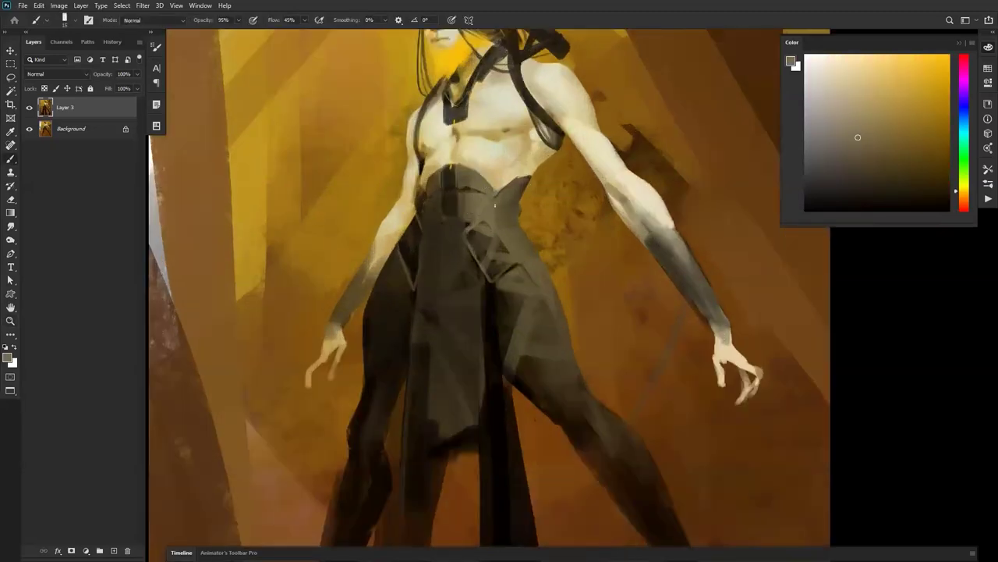
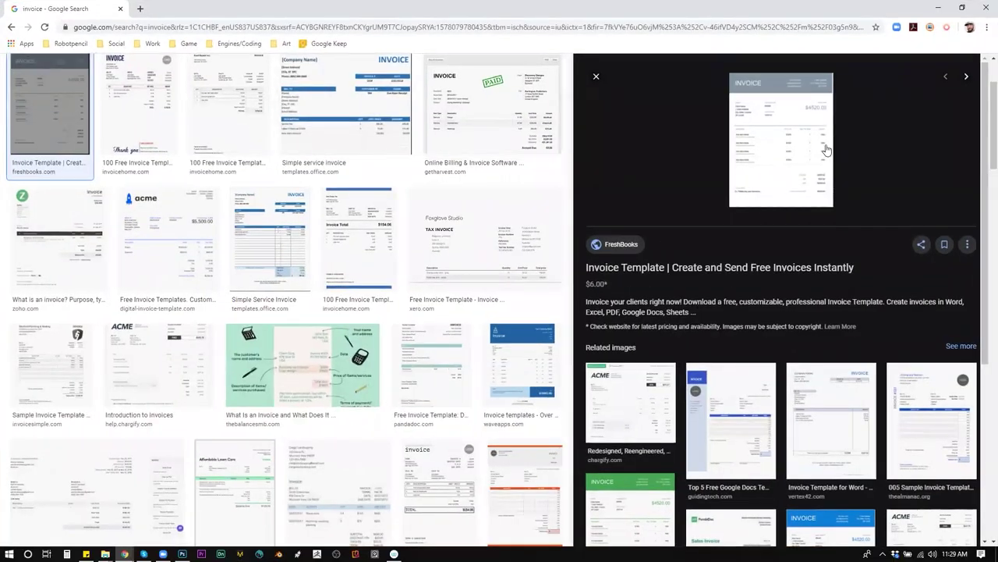
Open the FreshBooks invoice template page from the Google image results, skim it, and return to the results.
{"action": "left_click", "coordinate": [808, 160]}
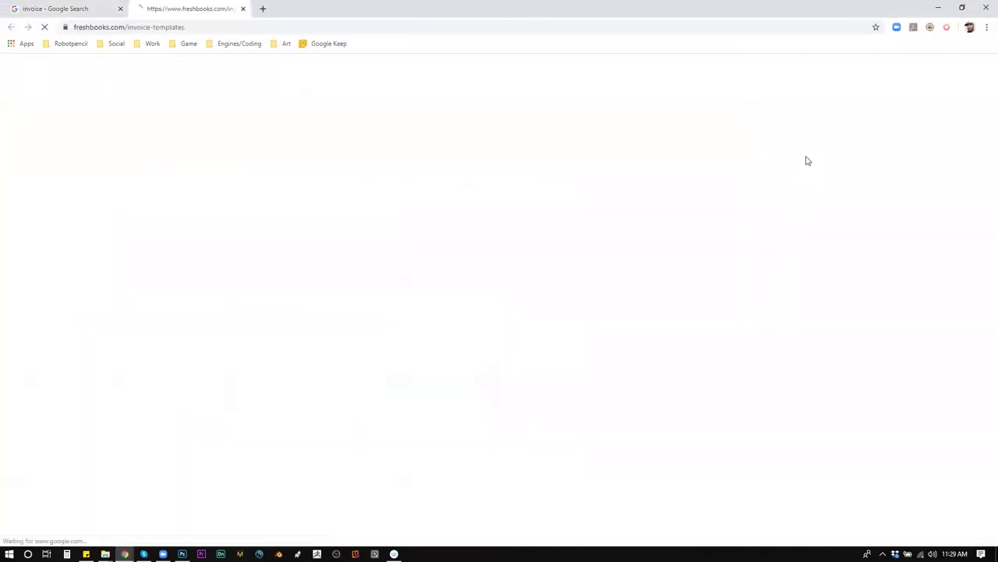
{"action": "scroll", "coordinate": [559, 292], "scroll_direction": "down", "scroll_amount": 5}
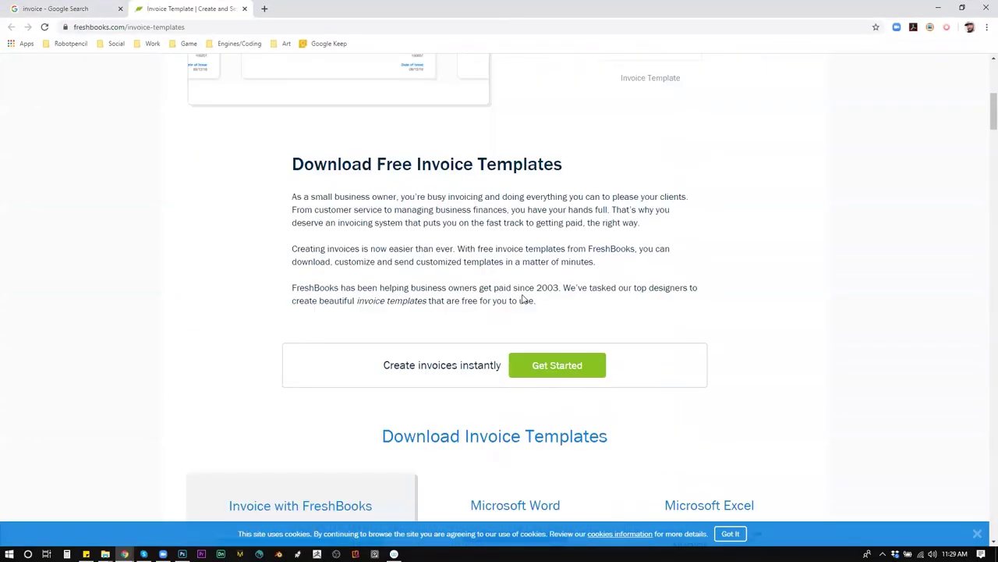
{"action": "left_click", "coordinate": [47, 9]}
Preview the invoicehome, Harvest, Office, FreshBooks and Zoho invoice samples to compare how their layouts are organised.
{"action": "left_click", "coordinate": [141, 97]}
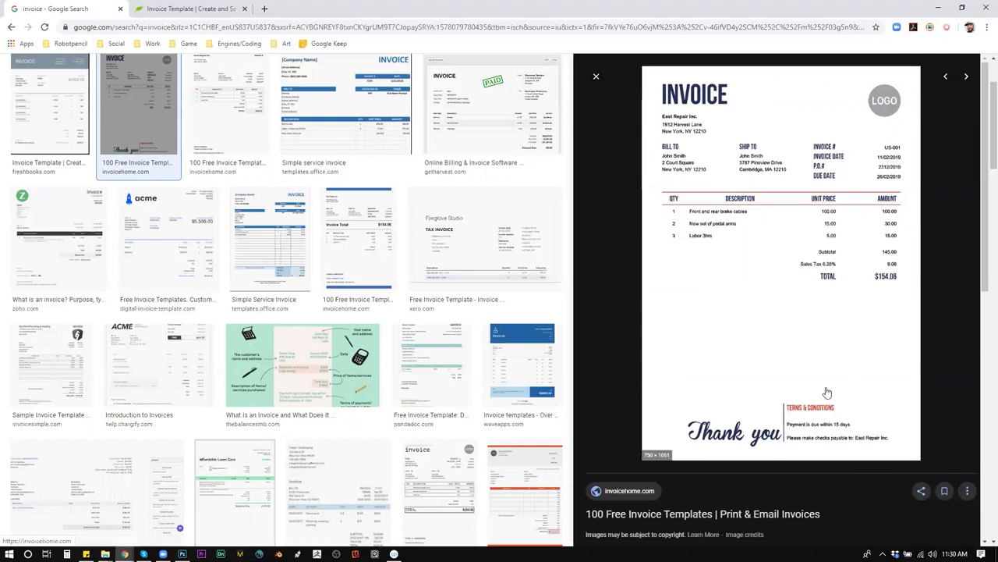
{"action": "left_click", "coordinate": [465, 105]}
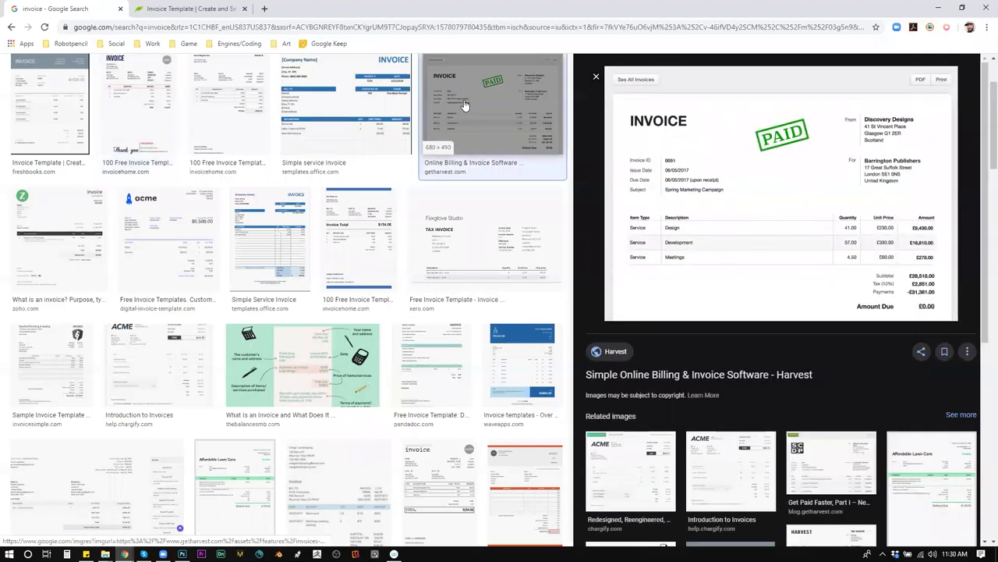
{"action": "left_click", "coordinate": [401, 100]}
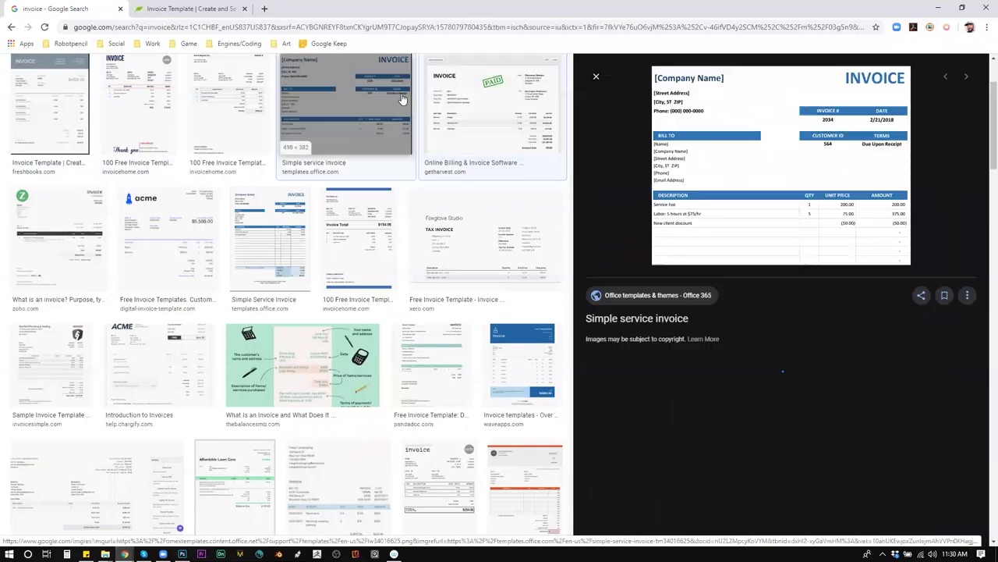
{"action": "left_click", "coordinate": [193, 92]}
{"action": "left_click", "coordinate": [44, 109]}
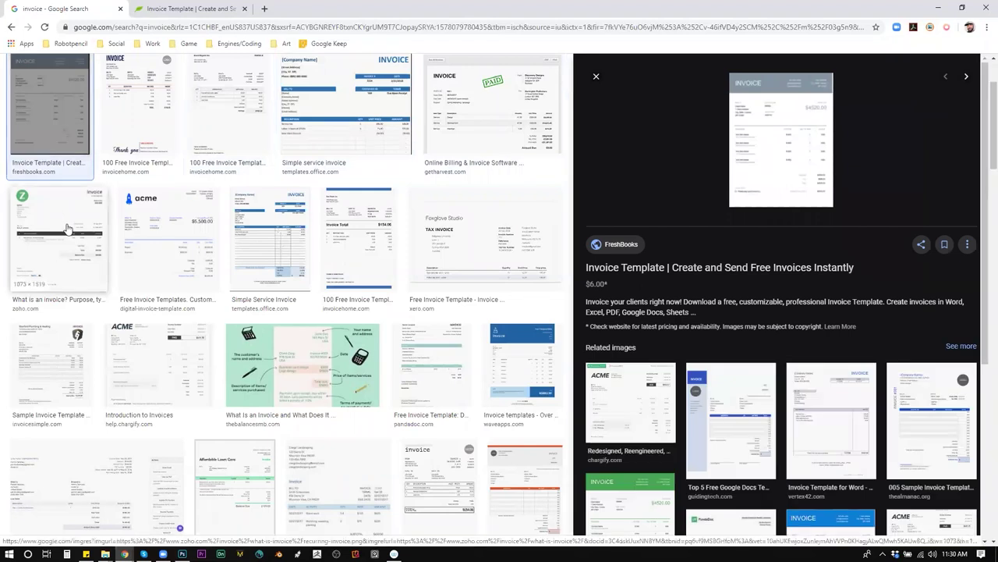
{"action": "left_click", "coordinate": [108, 236]}
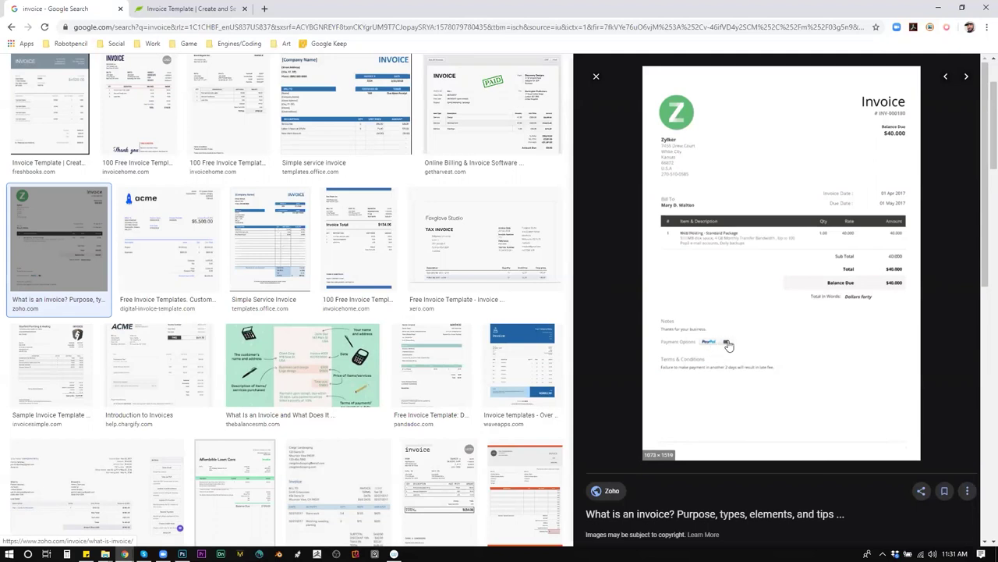
Examine the Xero tax invoice, the Affordable Lawn Care sample and another invoicehome template further down the results.
{"action": "left_click", "coordinate": [463, 241]}
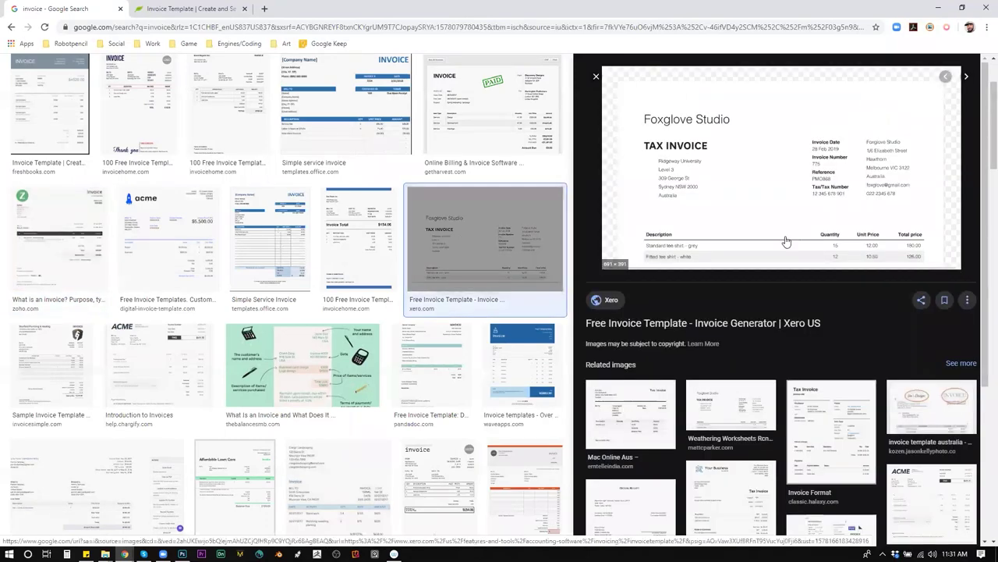
{"action": "scroll", "coordinate": [786, 242], "scroll_direction": "down", "scroll_amount": 2}
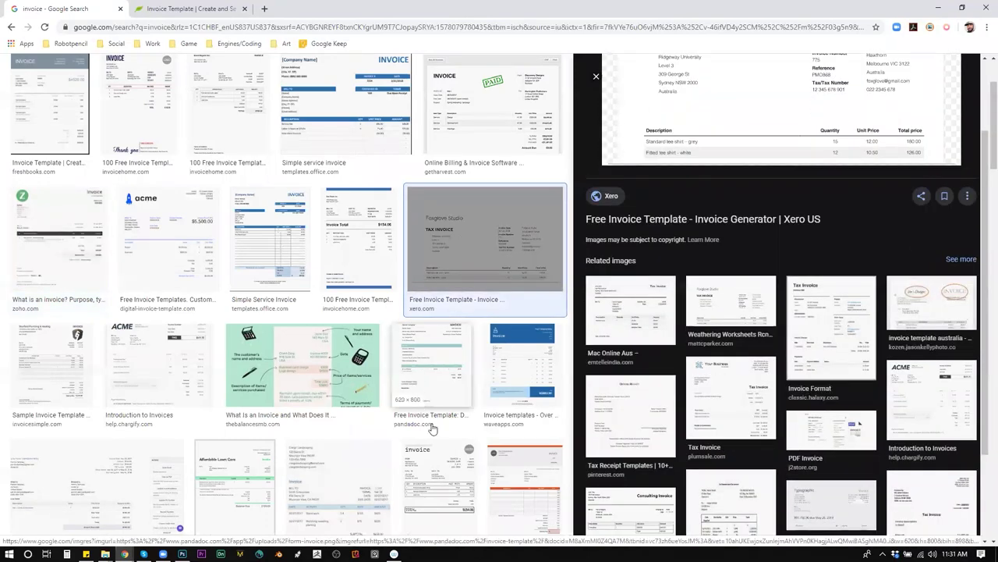
{"action": "scroll", "coordinate": [263, 394], "scroll_direction": "down", "scroll_amount": 2}
{"action": "left_click", "coordinate": [262, 394]}
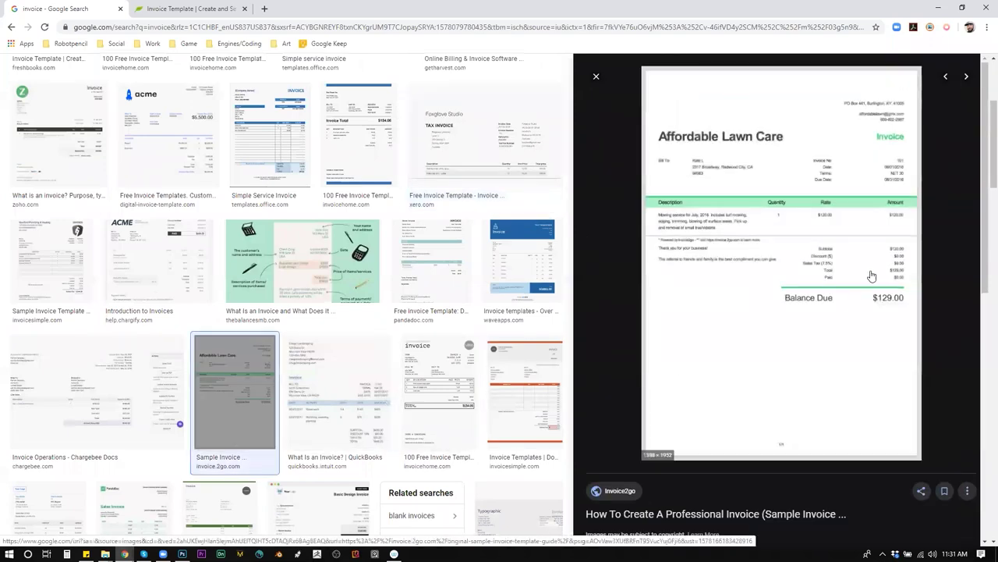
{"action": "left_click", "coordinate": [459, 379]}
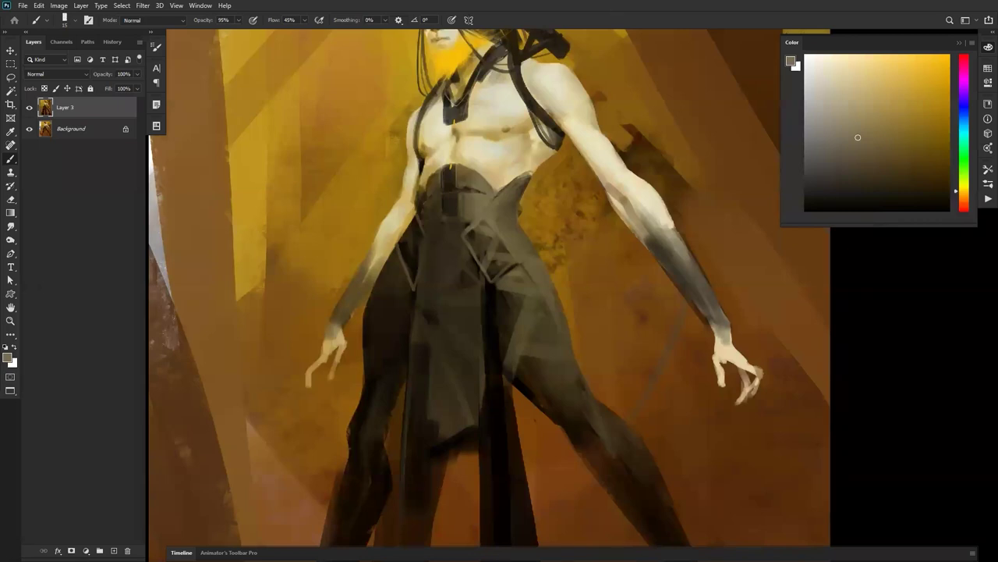
Switch back to Photoshop and examine the figure's overall silhouette, flipping the canvas between mirrored and original orientation.
{"action": "key", "text": "alt+Tab"}
{"action": "key", "text": "z"}
{"action": "left_click", "coordinate": [653, 286], "text": "alt"}
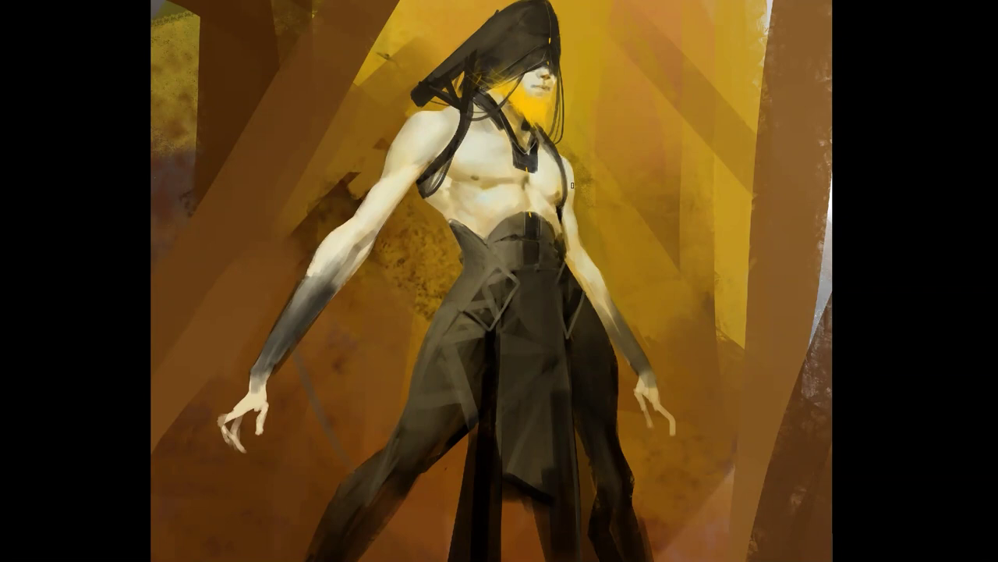
{"action": "left_click", "coordinate": [563, 233], "text": "alt"}
{"action": "left_click", "coordinate": [563, 237], "text": "alt"}
{"action": "left_click", "coordinate": [563, 246], "text": "alt"}
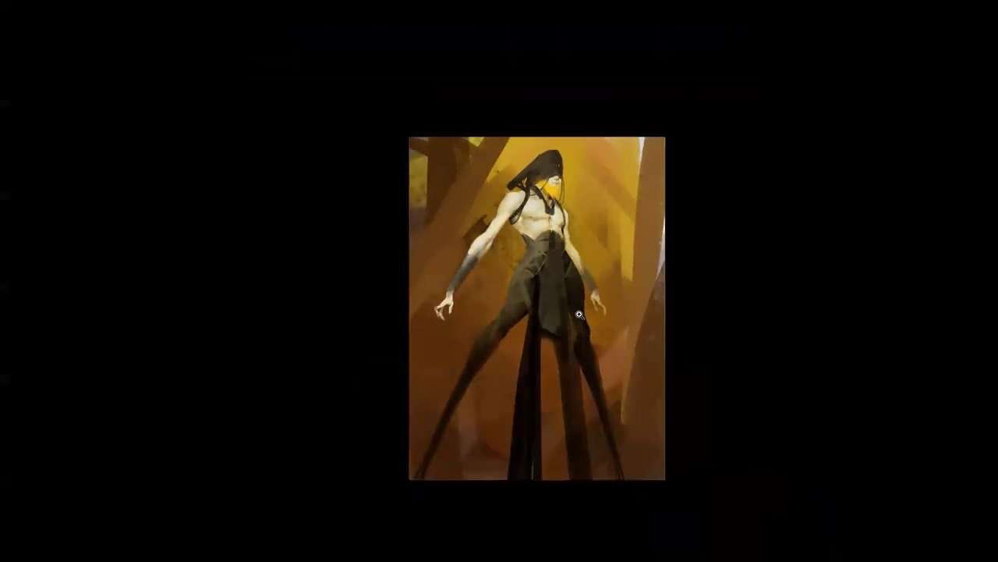
{"action": "key", "text": "F2"}
{"action": "scroll", "coordinate": [568, 267], "scroll_direction": "up", "scroll_amount": 4}
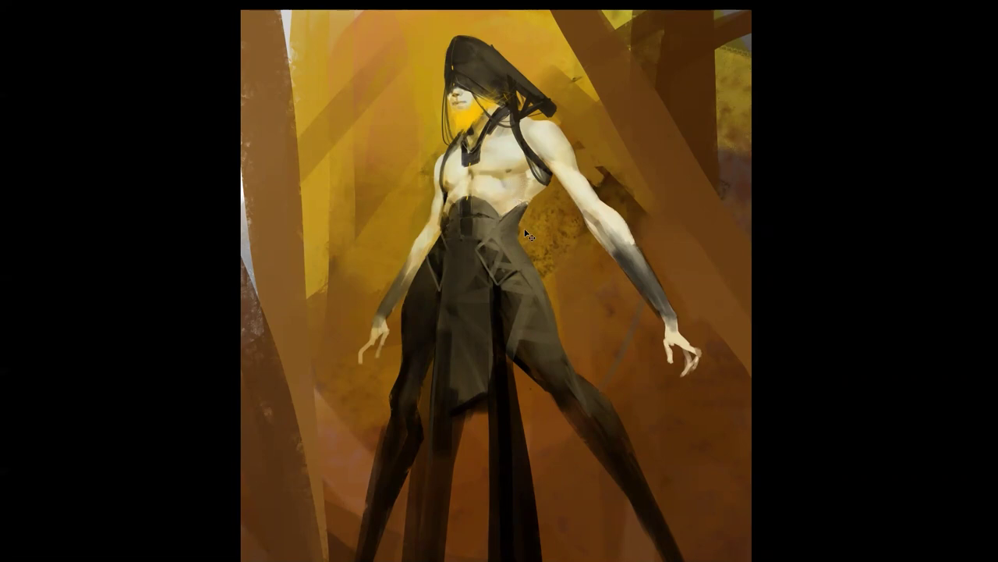
{"action": "key", "text": "ctrl+shift+h"}
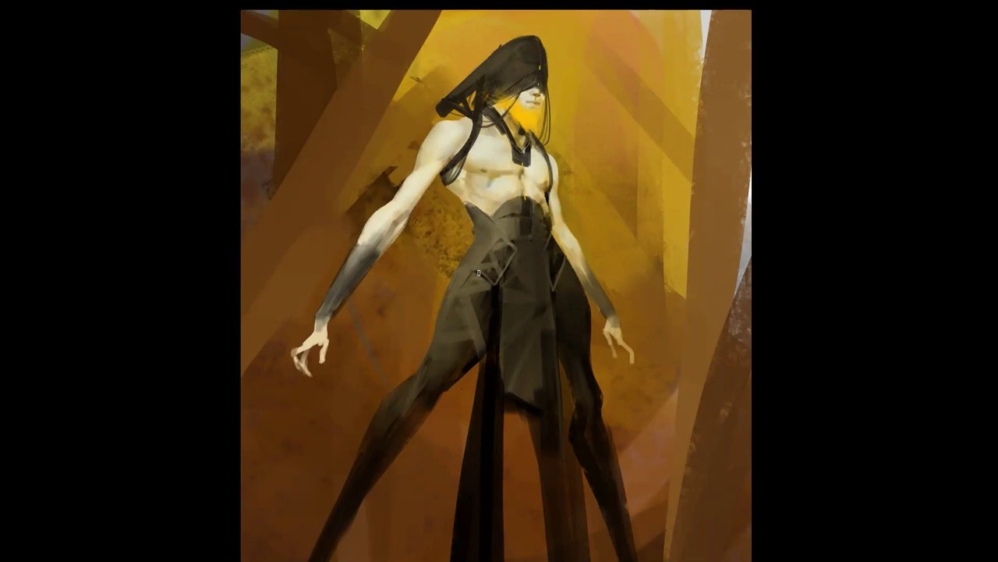
{"action": "left_click", "coordinate": [484, 303], "text": "alt"}
{"action": "left_click", "coordinate": [489, 311], "text": "alt"}
{"action": "key", "text": "F2"}
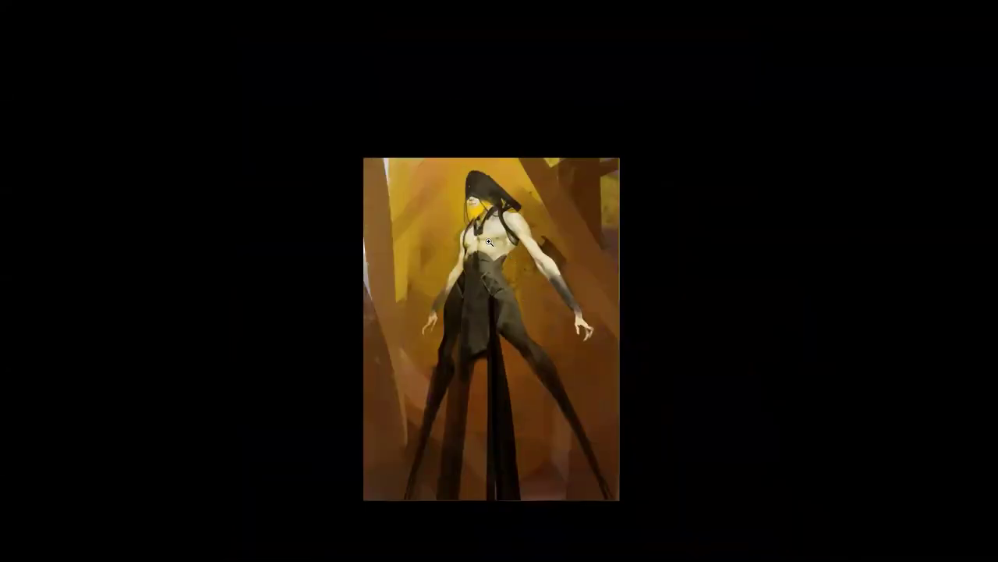
Thicken the dark collar strap running from the chest pendant up to the neck with brush strokes.
{"action": "left_click", "coordinate": [489, 242]}
{"action": "left_click", "coordinate": [472, 239]}
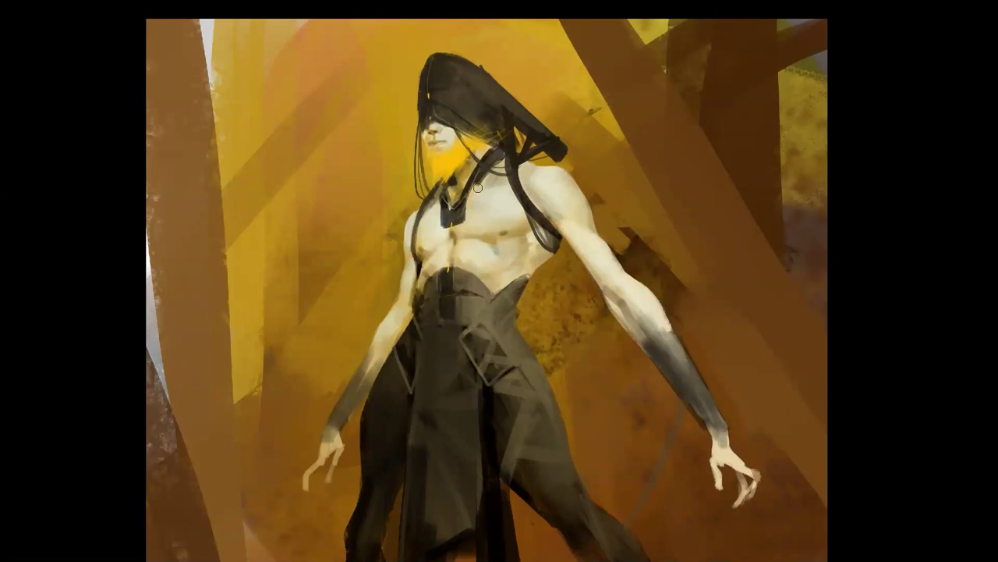
{"action": "mouse_move", "coordinate": [484, 157]}
{"action": "left_mouse_down"}
{"action": "mouse_move", "coordinate": [492, 149]}
{"action": "mouse_move", "coordinate": [454, 204]}
{"action": "mouse_move", "coordinate": [438, 186]}
{"action": "mouse_move", "coordinate": [435, 204]}
{"action": "mouse_move", "coordinate": [499, 165]}
{"action": "mouse_move", "coordinate": [466, 204]}
{"action": "left_mouse_up"}
{"action": "left_click_drag", "start_coordinate": [467, 204], "coordinate": [515, 162]}
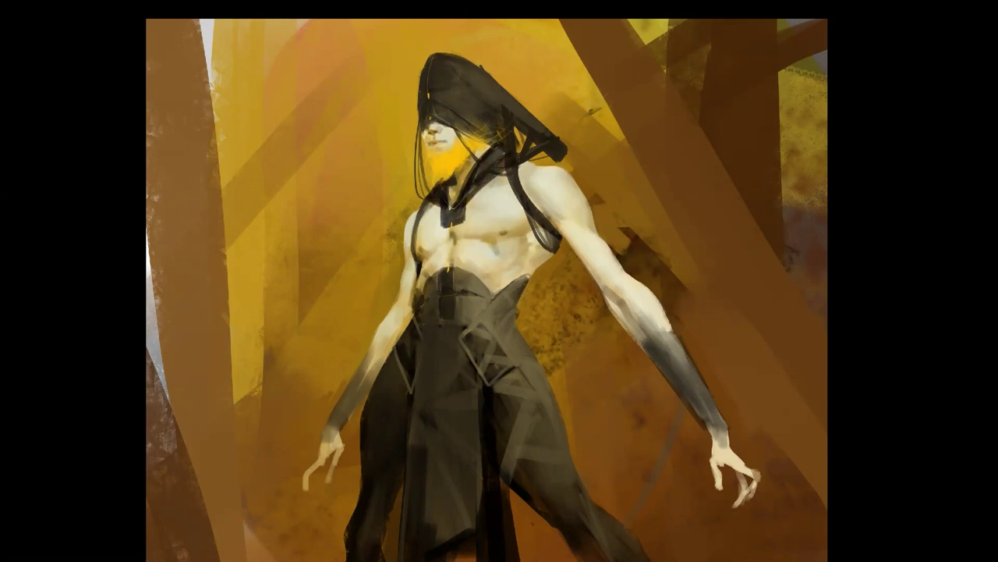
Compare the whole figure with a closer view of the torso in both mirrored and original orientation.
{"action": "key", "text": "ctrl+minus"}
{"action": "key", "text": "ctrl+minus"}
{"action": "key", "text": "ctrl+minus"}
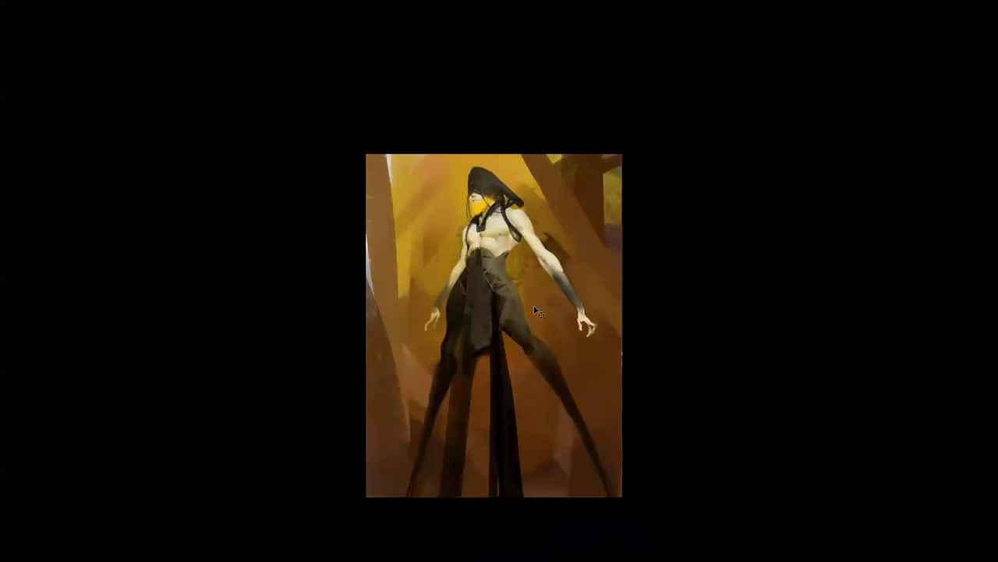
{"action": "key", "text": "m"}
{"action": "left_click", "coordinate": [505, 285]}
{"action": "left_click", "coordinate": [505, 286]}
{"action": "left_click", "coordinate": [508, 290]}
{"action": "mouse_move", "coordinate": [493, 271]}
{"action": "left_mouse_down"}
{"action": "mouse_move", "coordinate": [484, 288]}
{"action": "mouse_move", "coordinate": [492, 250]}
{"action": "left_mouse_up"}
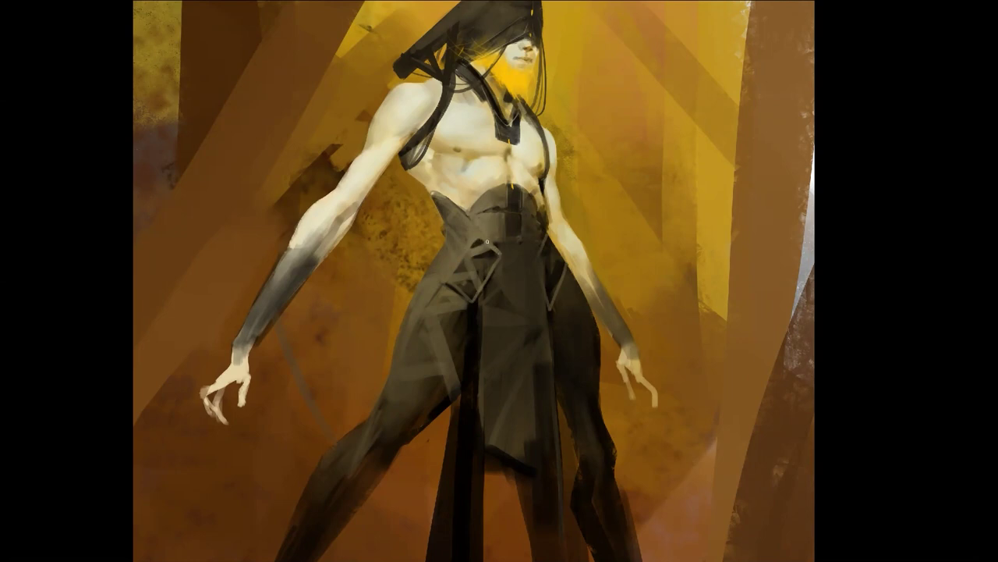
{"action": "key", "text": "ctrl+minus"}
{"action": "key", "text": "ctrl+minus"}
{"action": "key", "text": "ctrl+minus"}
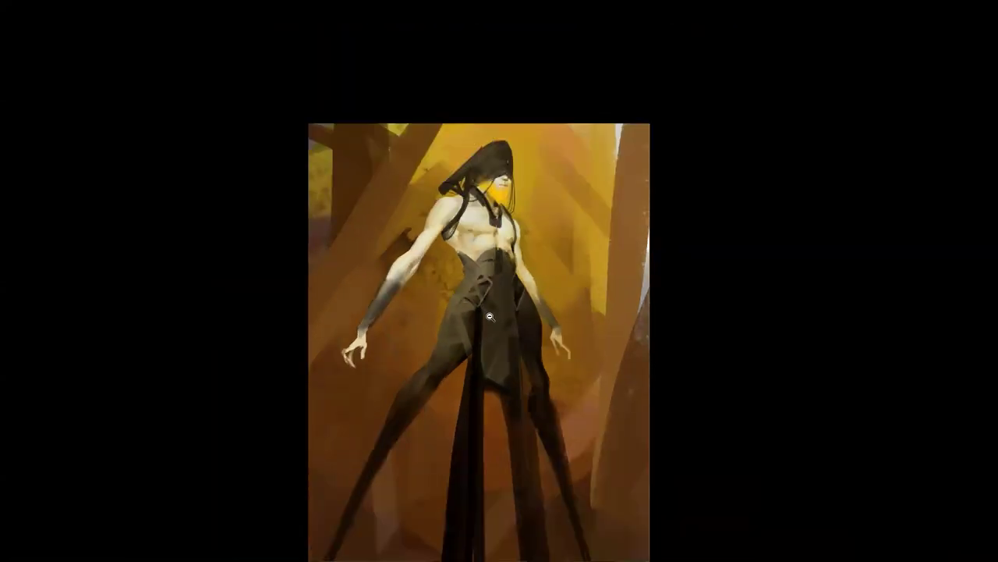
{"action": "key", "text": "F2"}
Inspect the mirrored composition in different screen modes with the interface panels hidden, finishing in full-screen view.
{"action": "left_click_drag", "start_coordinate": [489, 338], "coordinate": [509, 277]}
{"action": "key", "text": "f"}
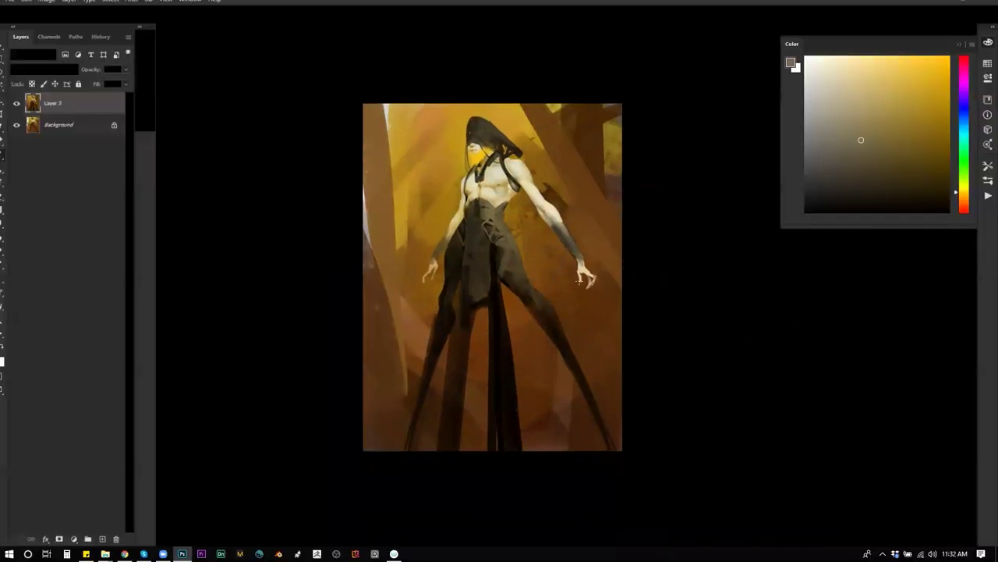
{"action": "key", "text": "z"}
{"action": "left_click", "coordinate": [557, 296]}
{"action": "left_click", "coordinate": [557, 297]}
{"action": "key", "text": "F2"}
{"action": "key", "text": "Tab"}
{"action": "scroll", "coordinate": [584, 237], "scroll_direction": "down", "scroll_amount": 1}
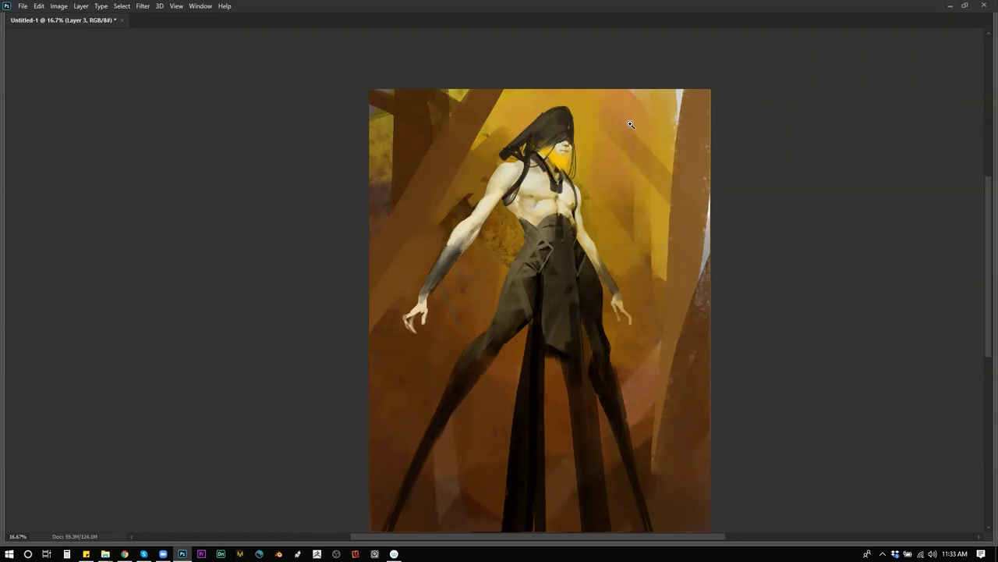
{"action": "left_click", "coordinate": [630, 124], "text": "alt"}
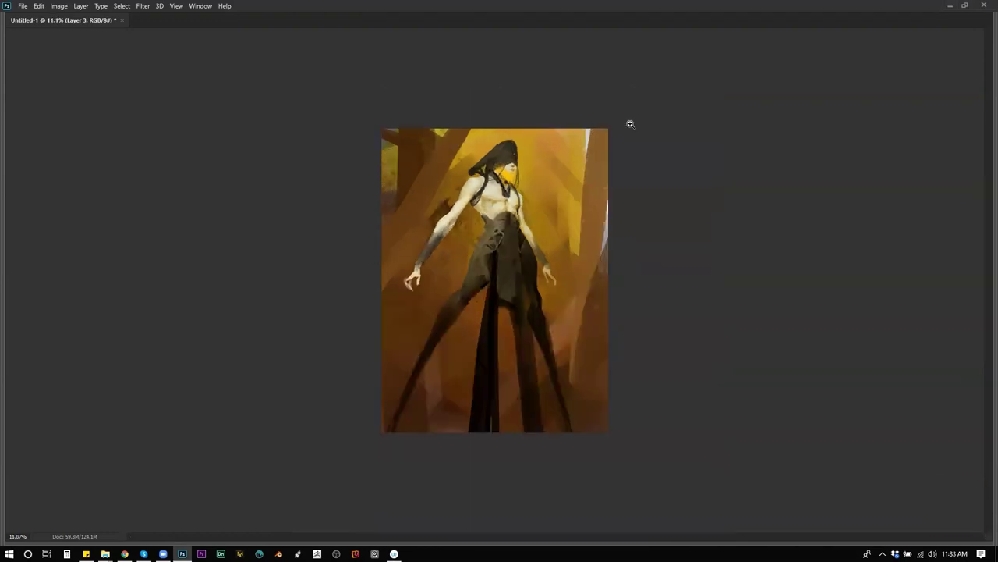
{"action": "left_click", "coordinate": [643, 183]}
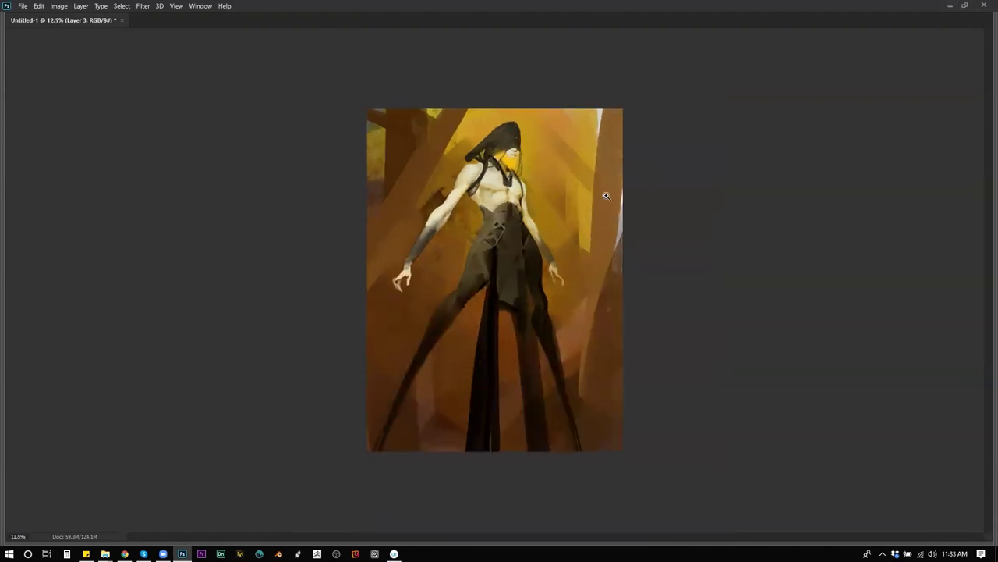
{"action": "left_click", "coordinate": [567, 191]}
{"action": "left_click", "coordinate": [566, 190]}
{"action": "key", "text": "f"}
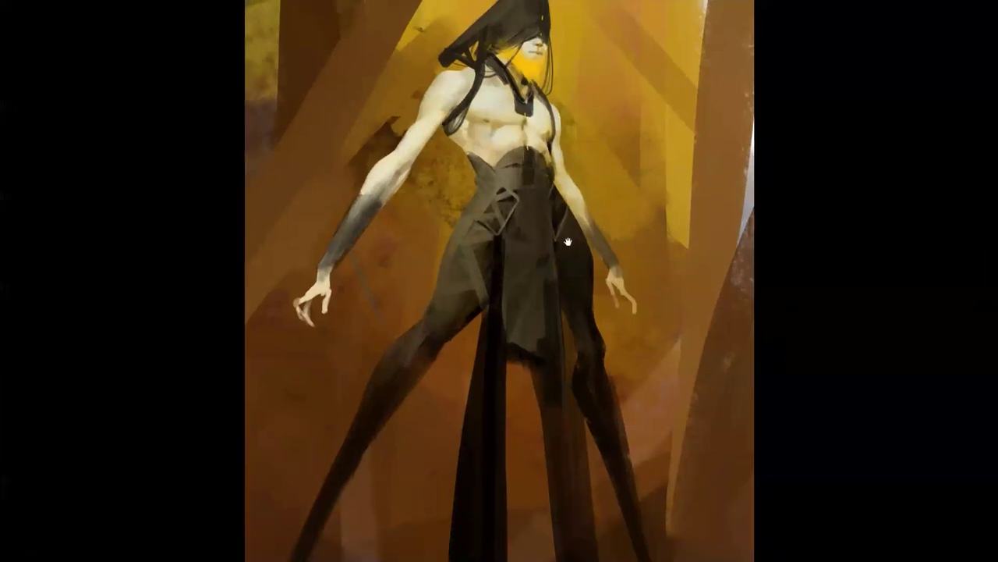